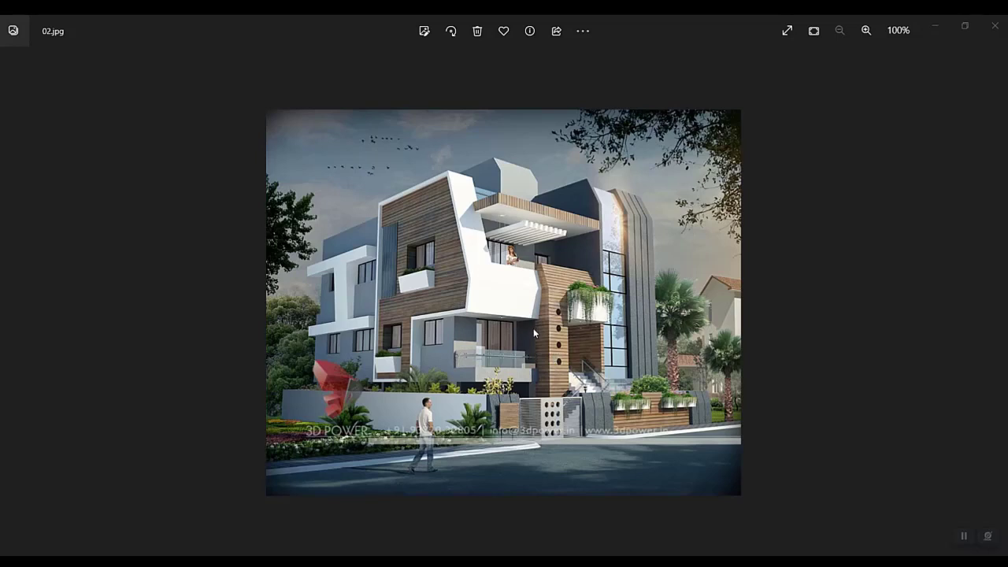
- Copy 'house rendering 02.jpg' from Windows Photos to the clipboard and bring up the blank Drawing1 in AutoCAD
right_click(430, 229)
click(499, 82)
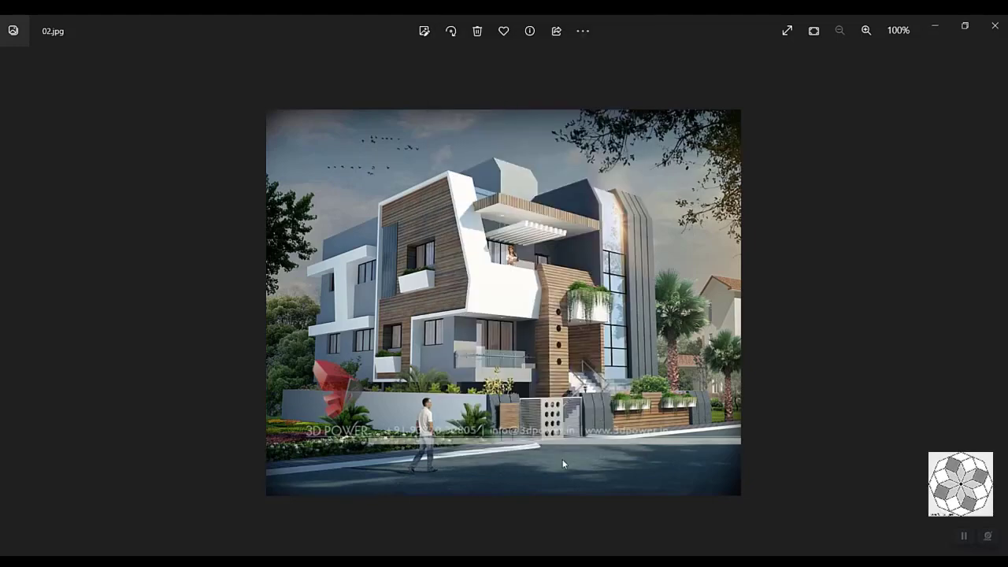
key(alt+Tab)
right_click(385, 221)
mouse_move(422, 244)
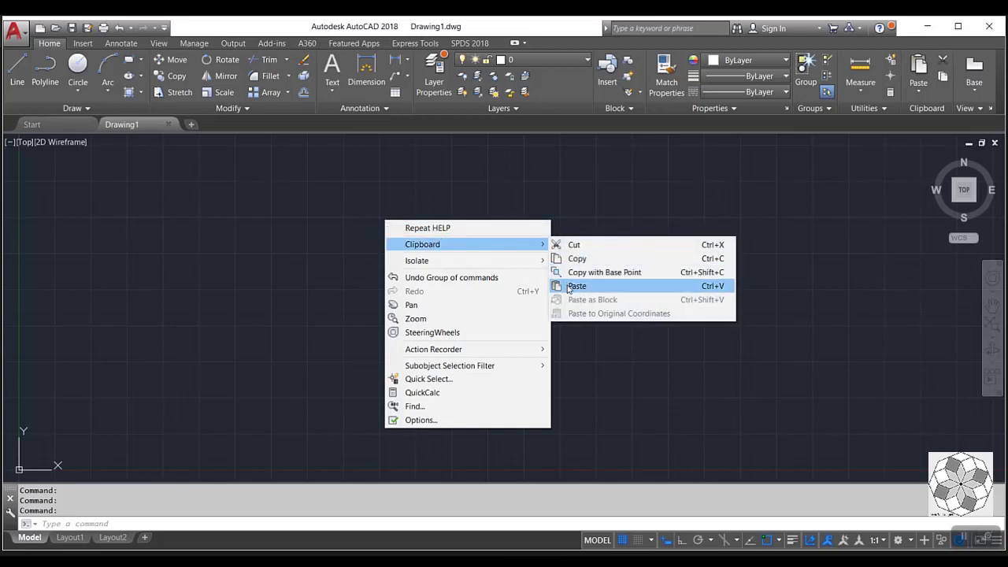
- Paste the house render into Drawing1 at scale 1 and 0 rotation, with Ortho on, and frame it in view
click(577, 286)
click(448, 314)
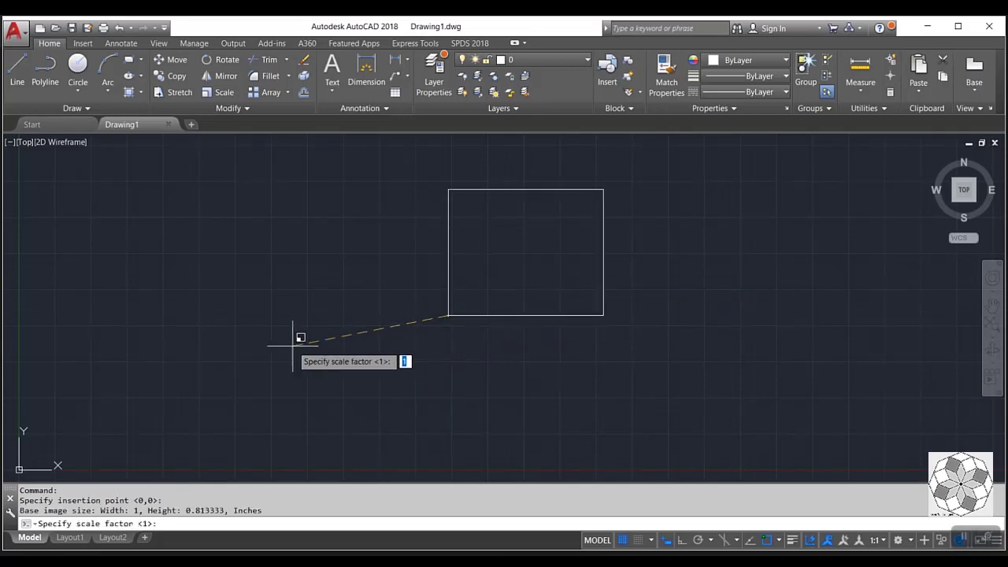
click(221, 353)
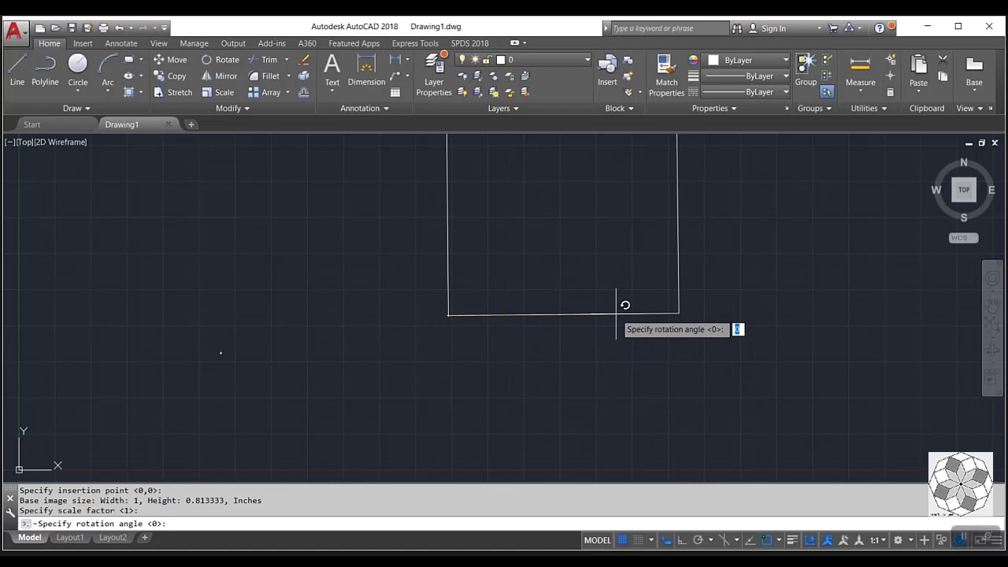
key(F8)
click(695, 299)
middle_drag(785, 270, 533, 378)
scroll(326, 337, up, 2)
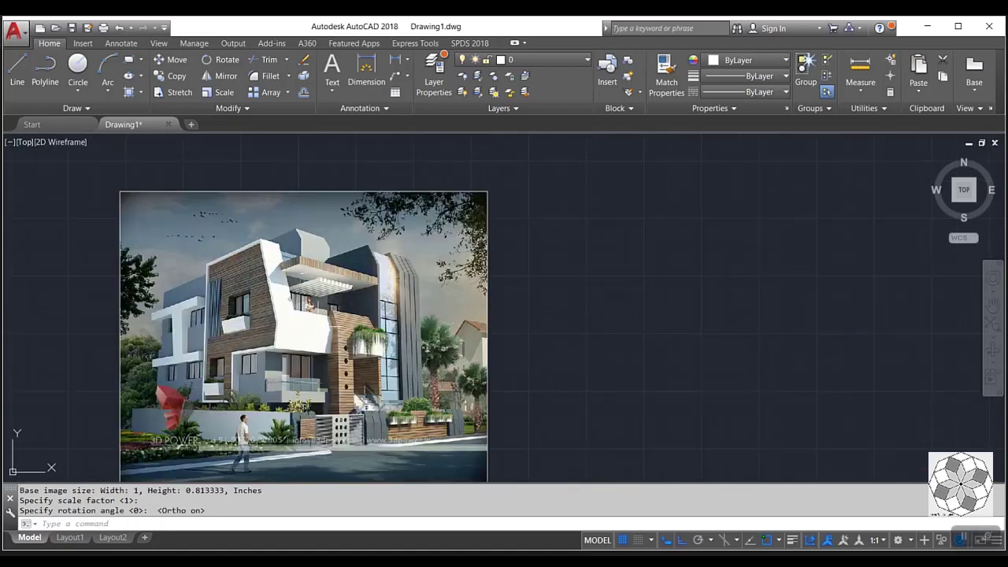
scroll(237, 346, down, 2)
mouse_move(390, 371)
middle_down()
mouse_move(432, 297)
mouse_move(405, 320)
middle_up()
scroll(432, 297, up, 2)
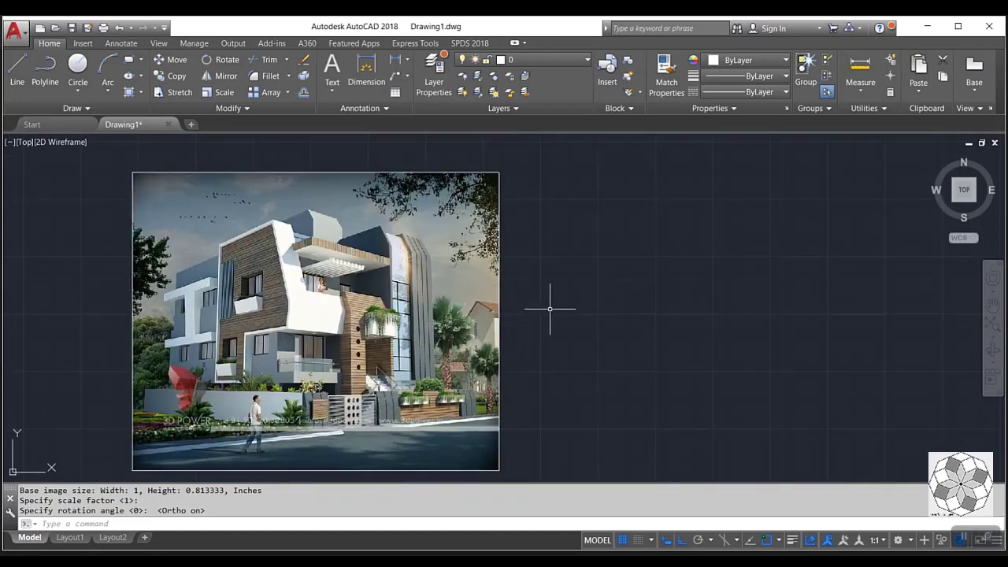
- Draw a closed polyline rectangle 10 wide and 2.4 high to the right of the render
click(50, 69)
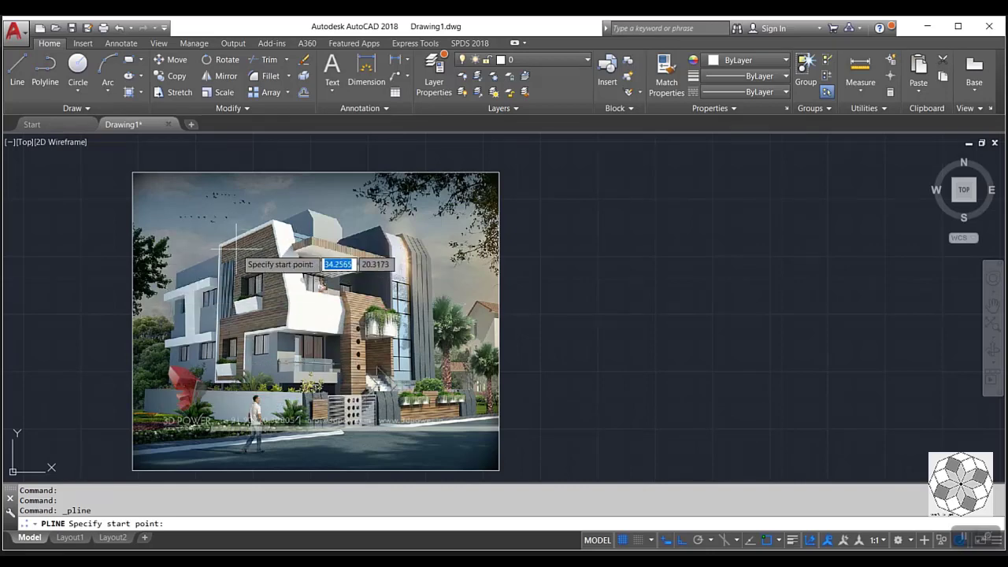
click(575, 427)
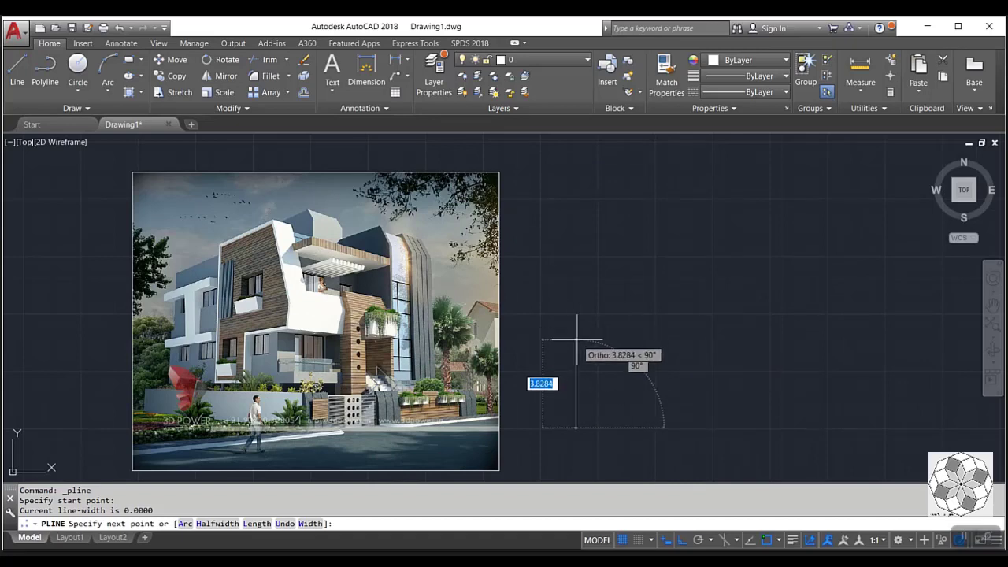
key(Return)
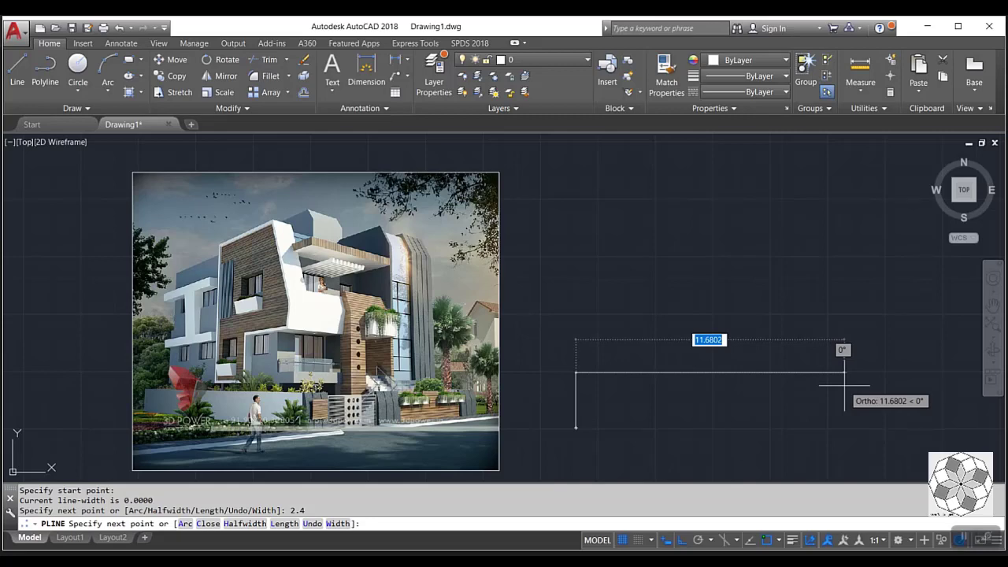
key(Return)
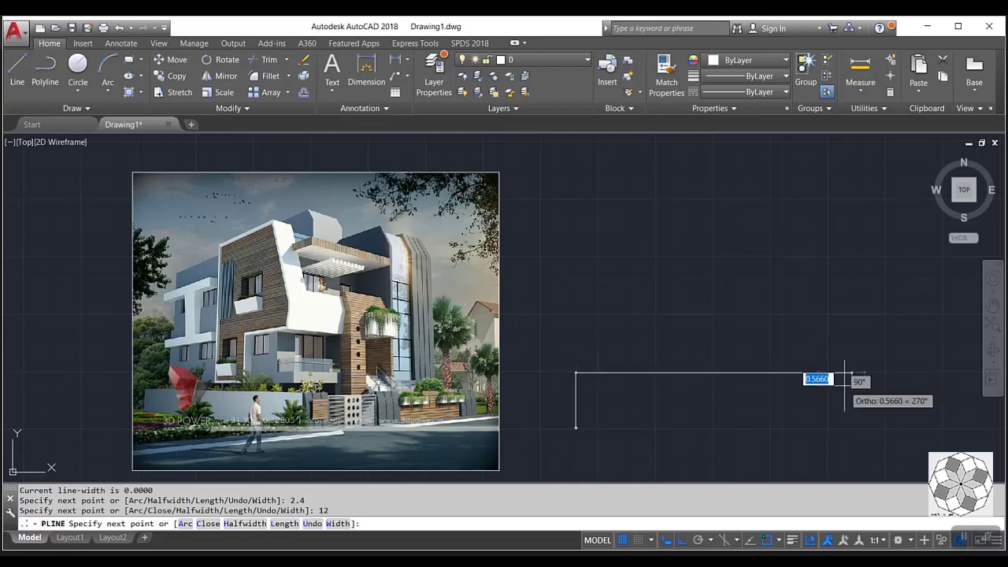
key(ctrl+z)
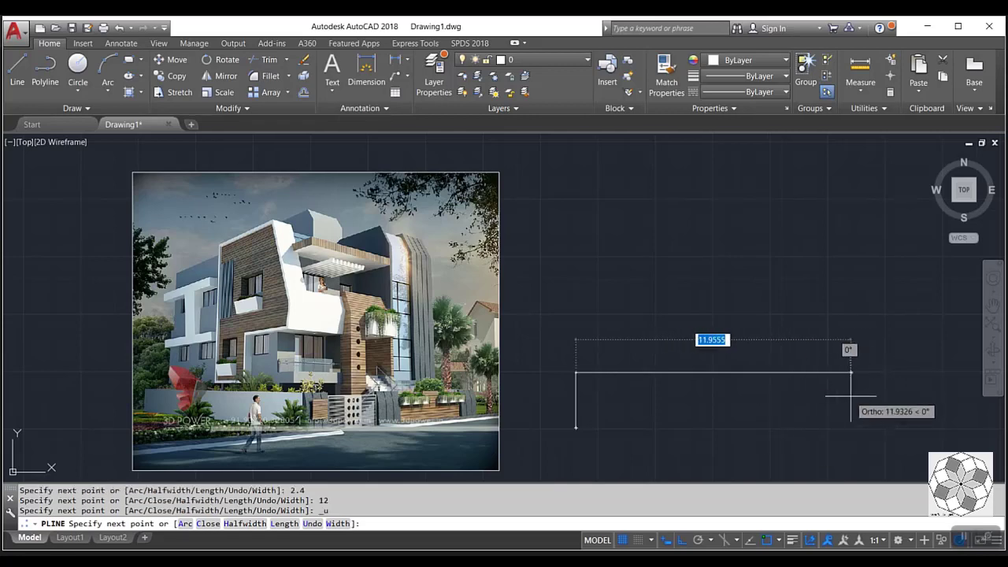
key(Return)
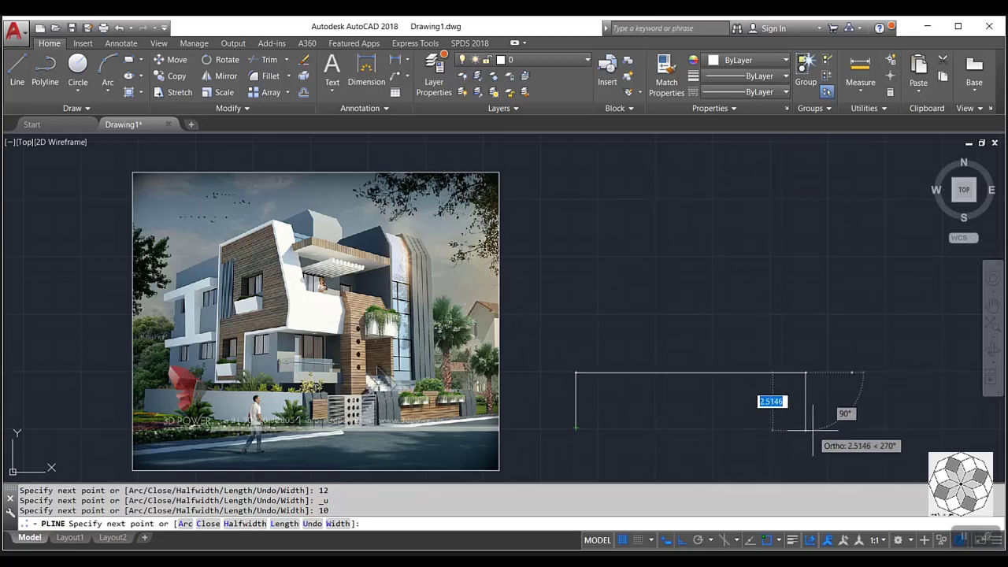
text(.4)
key(Return)
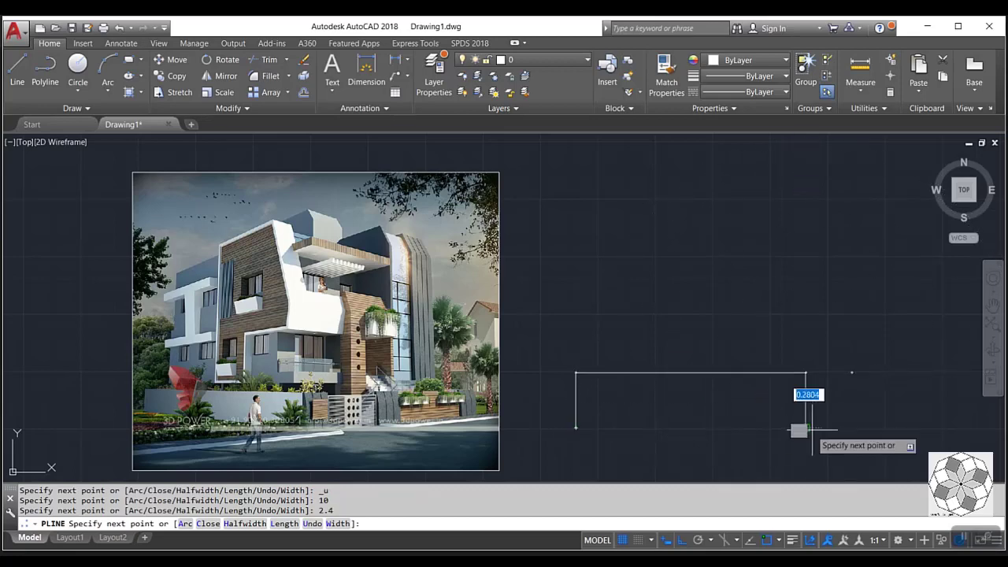
click(575, 427)
key(Return)
middle_drag(647, 390, 551, 409)
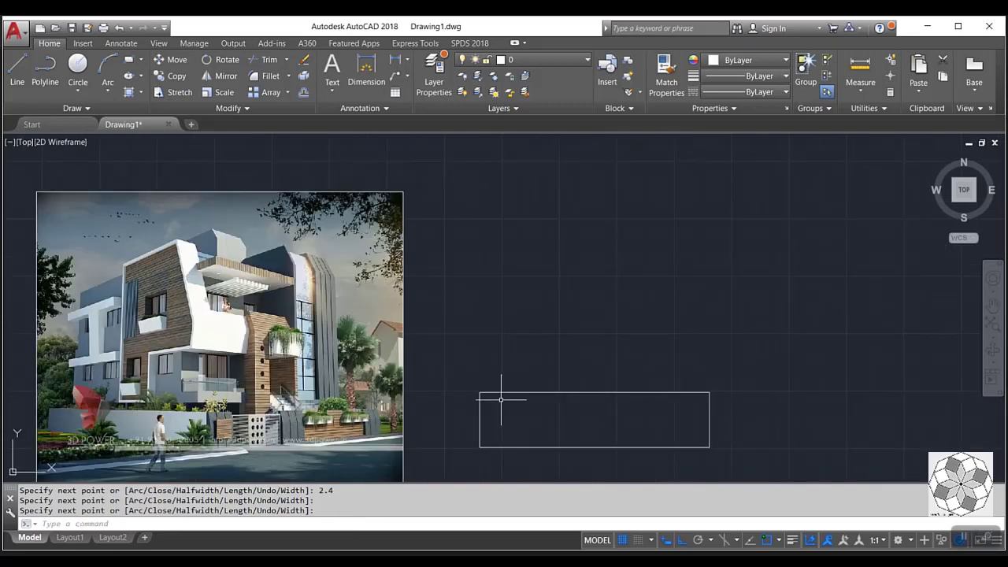
key(Return)
- Stack two 3.2-high polyline bands on top of the base rectangle
click(480, 392)
text(3.2)
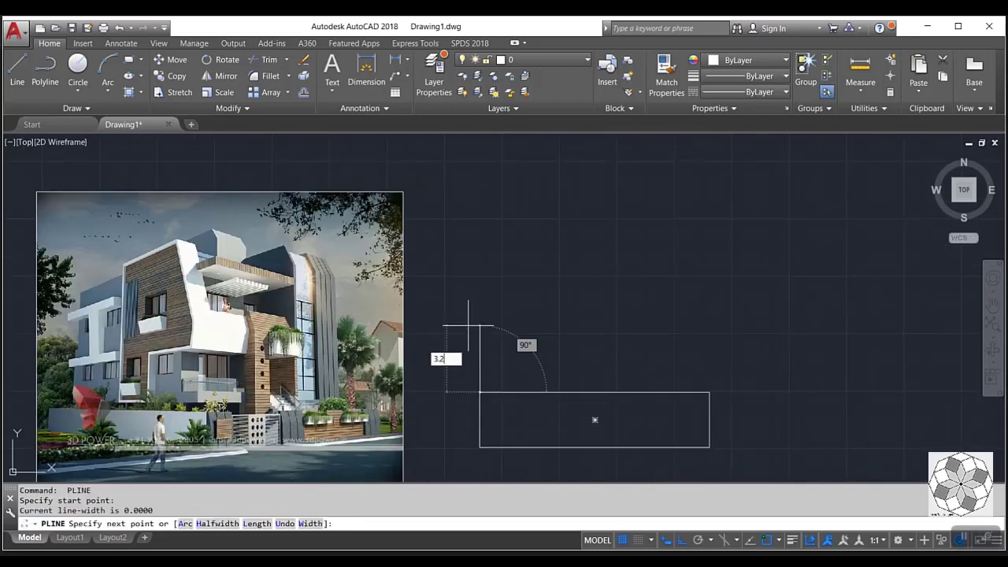
key(Return)
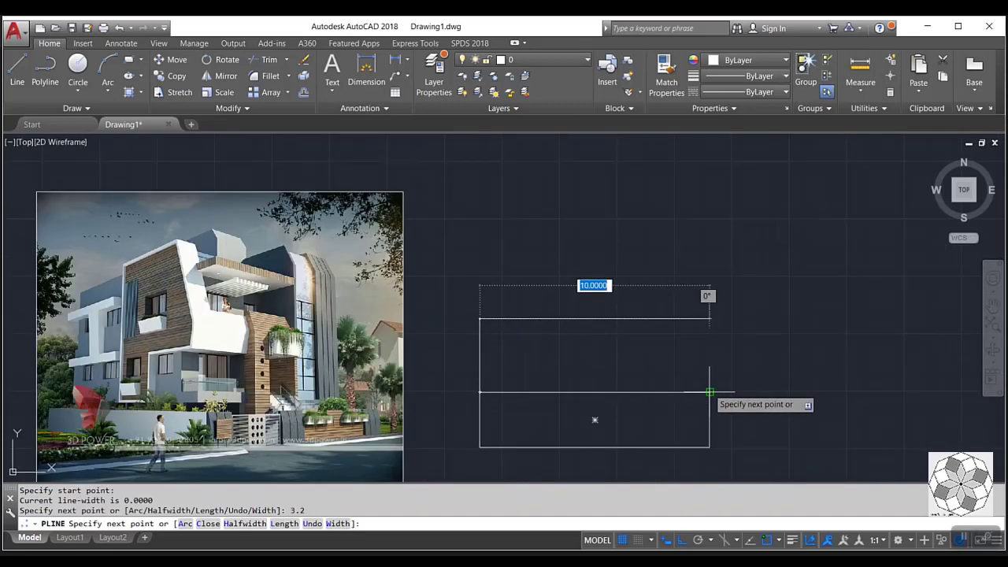
click(710, 343)
click(710, 392)
key(Return)
key(Return)
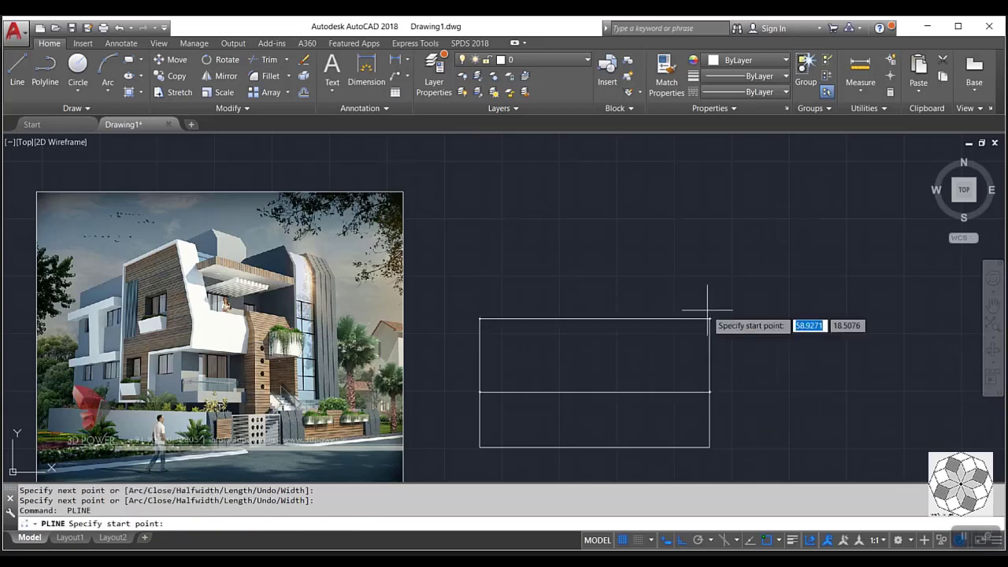
click(710, 318)
text(3)
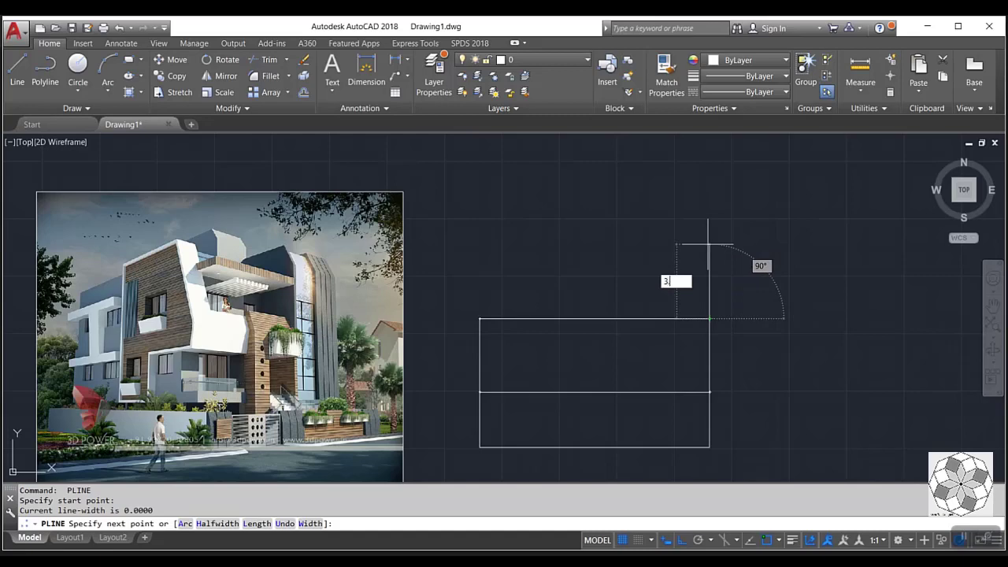
text(.2)
key(Return)
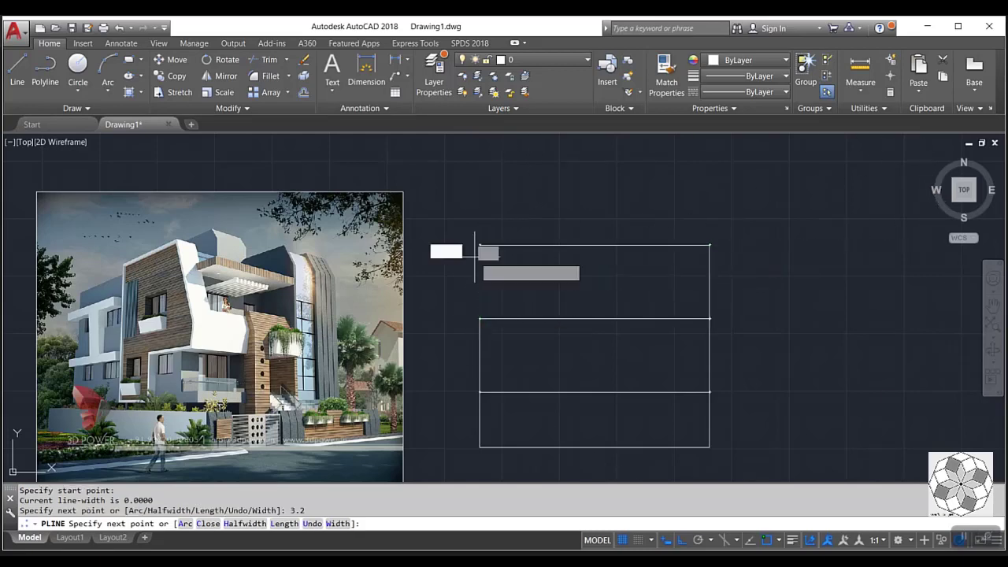
click(480, 245)
key(Return)
- Add a 1.1-high strip across the top of the upper band
key(Return)
click(480, 244)
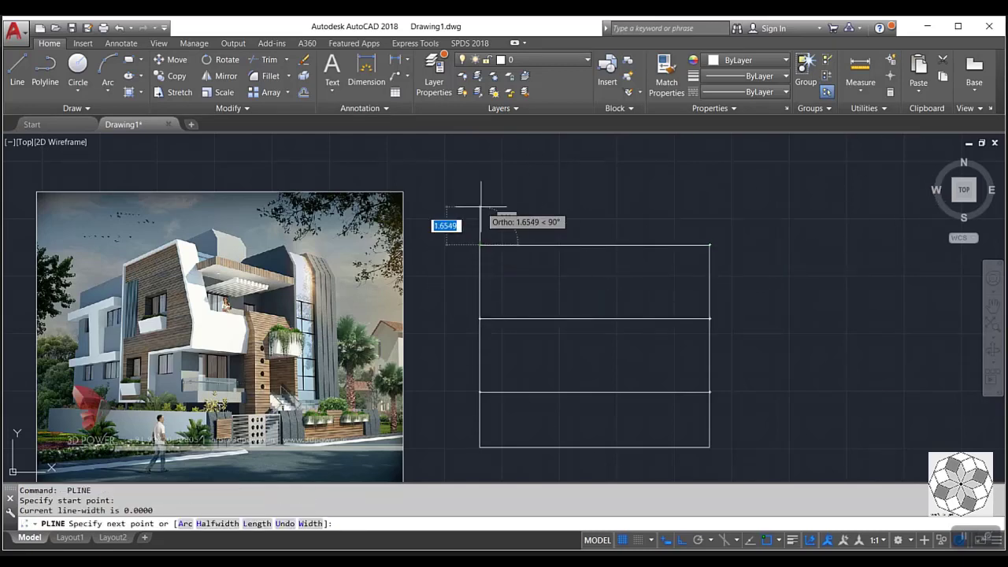
key(Return)
key(Return)
click(479, 447)
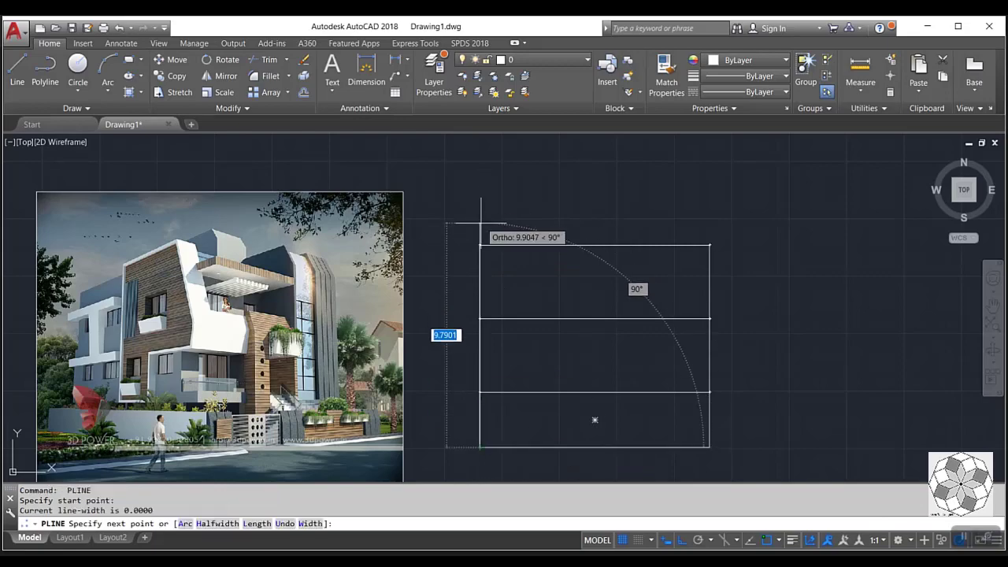
scroll(481, 223, up, 3)
scroll(441, 299, up, 1)
key(Return)
key(Return)
scroll(434, 294, down, 2)
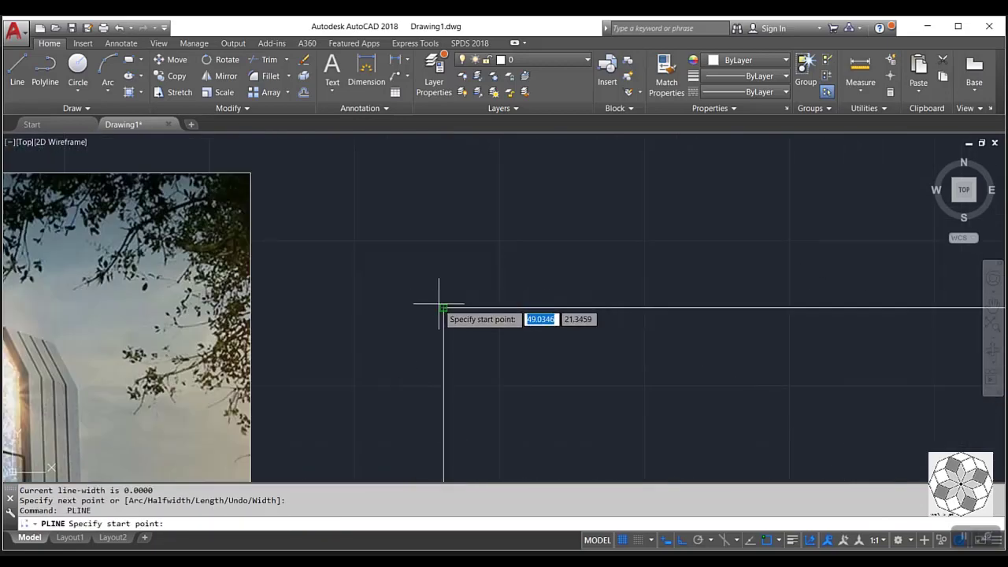
click(439, 303)
key(Return)
scroll(472, 213, down, 3)
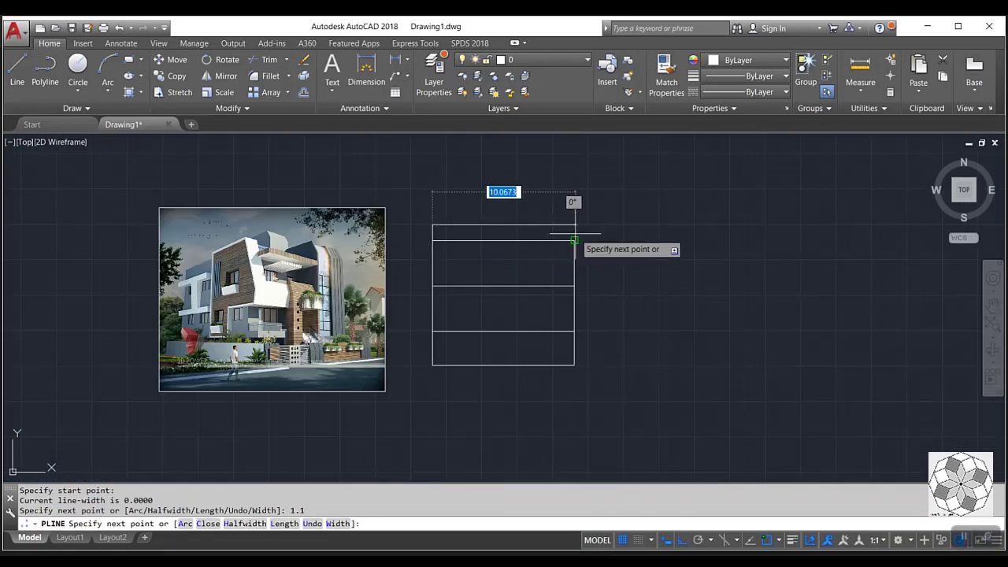
scroll(569, 200, up, 2)
key(Return)
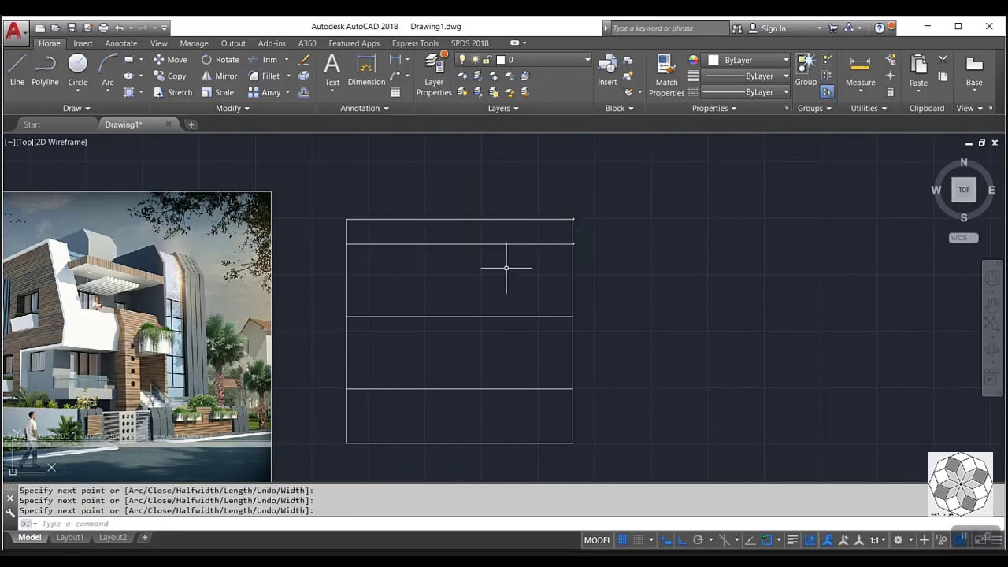
scroll(512, 265, down, 4)
scroll(543, 289, up, 2)
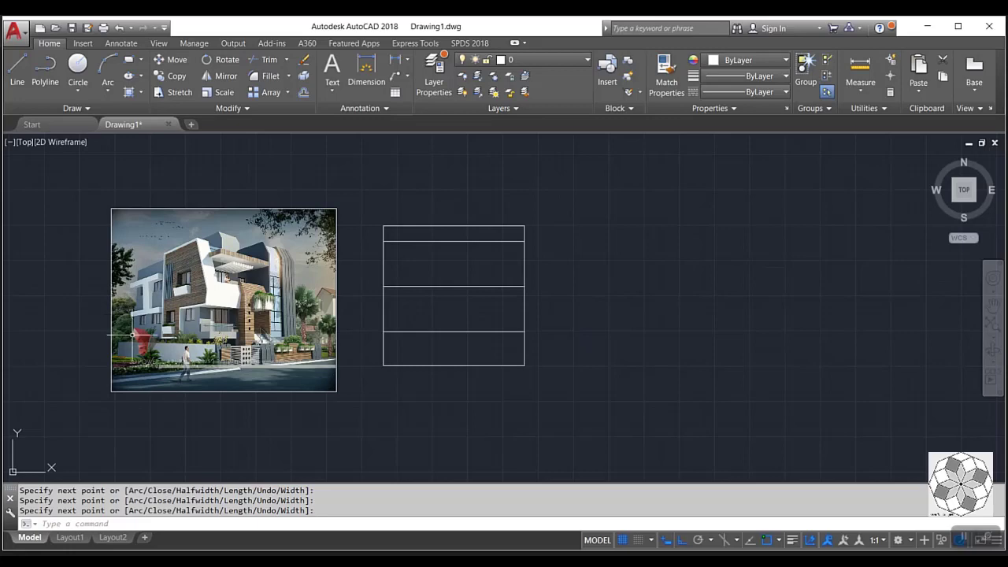
scroll(386, 347, up, 2)
middle_drag(467, 355, 627, 384)
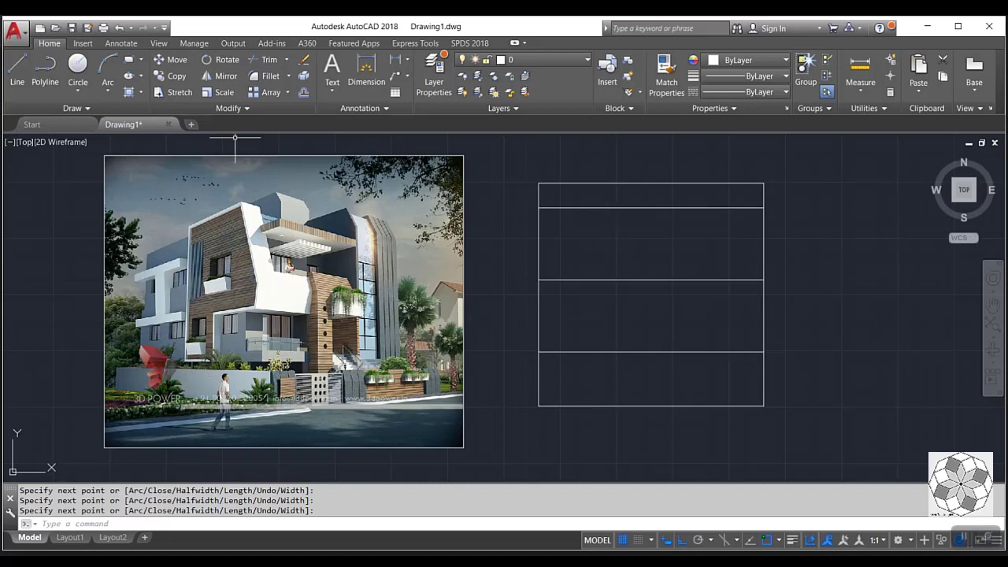
- Draw a vertical frame line 1.2 in from the top-left corner down to the bottom
click(17, 68)
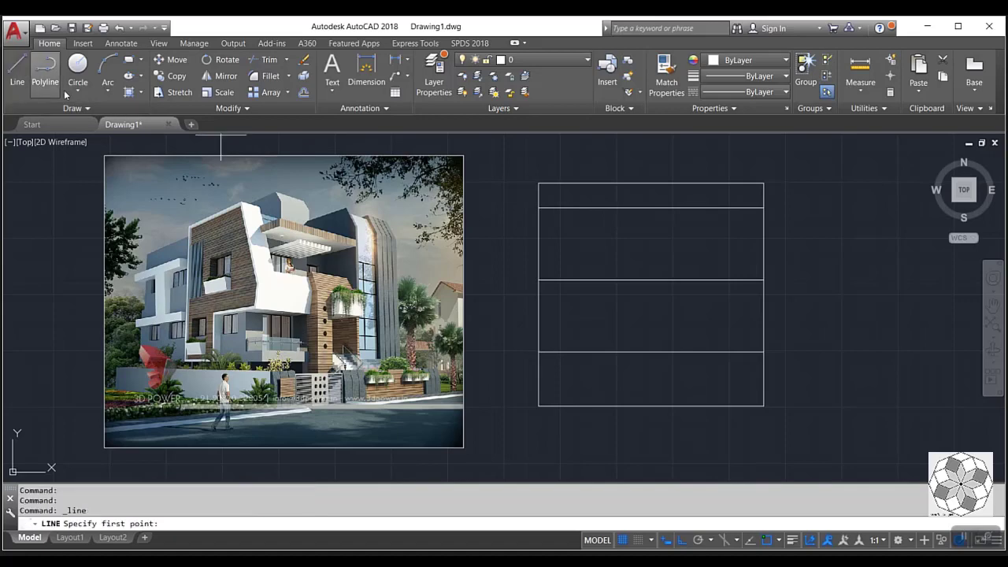
click(538, 207)
text(.2)
key(Return)
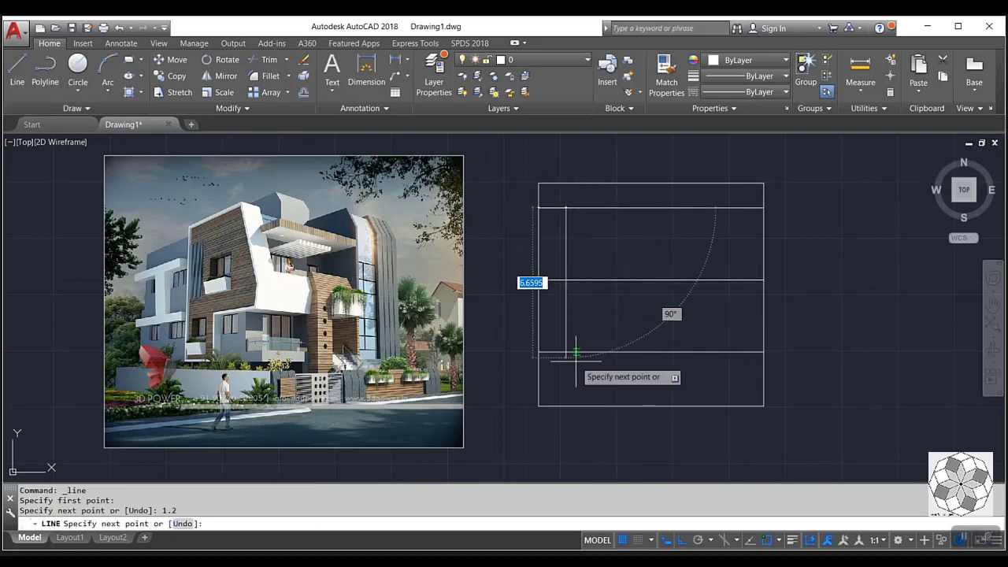
click(566, 406)
key(Return)
key(Return)
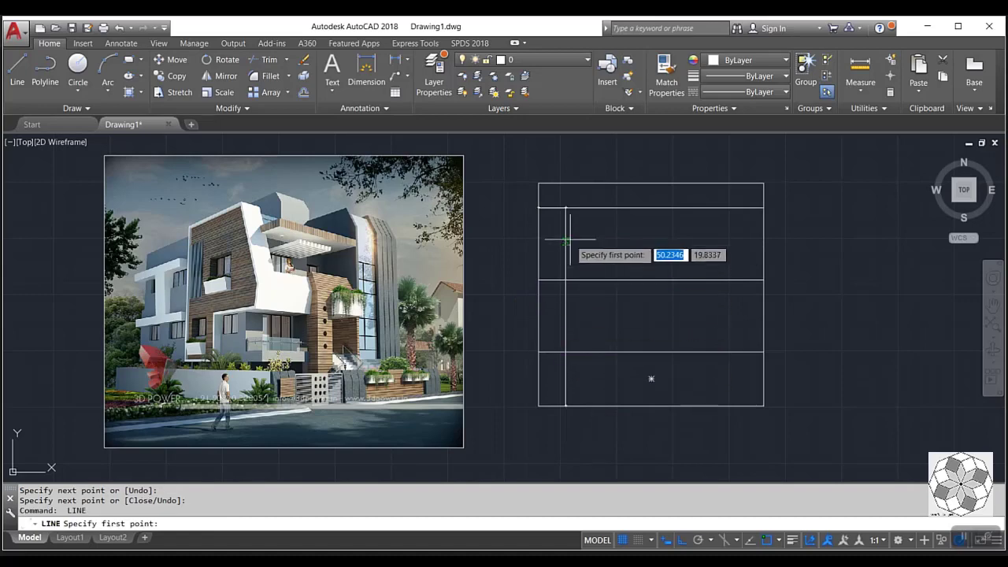
- Draw two horizontal ledge lines across the outline, 1 and 1.1 above their left-edge start points
click(538, 280)
text(1)
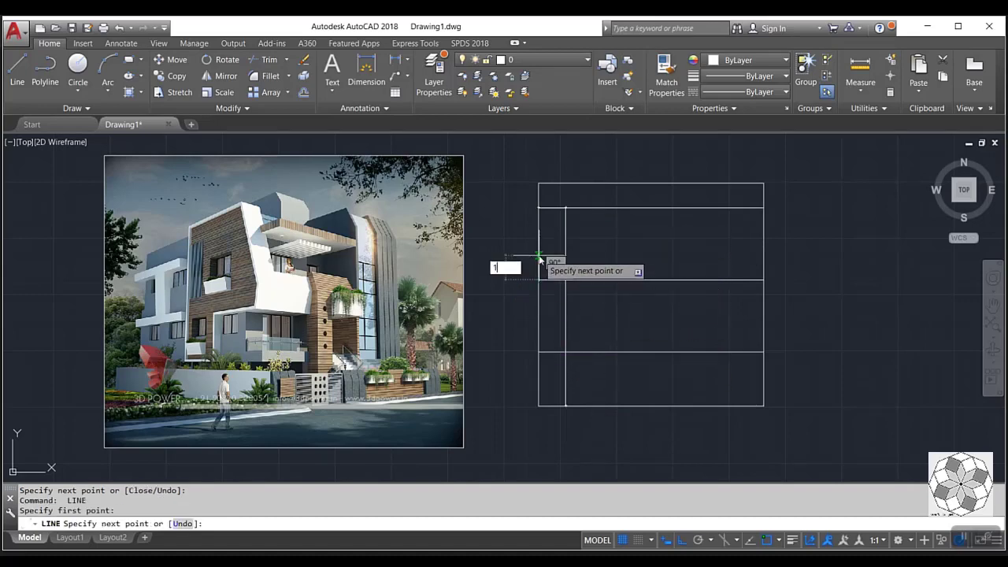
key(Return)
click(763, 255)
key(Return)
key(Return)
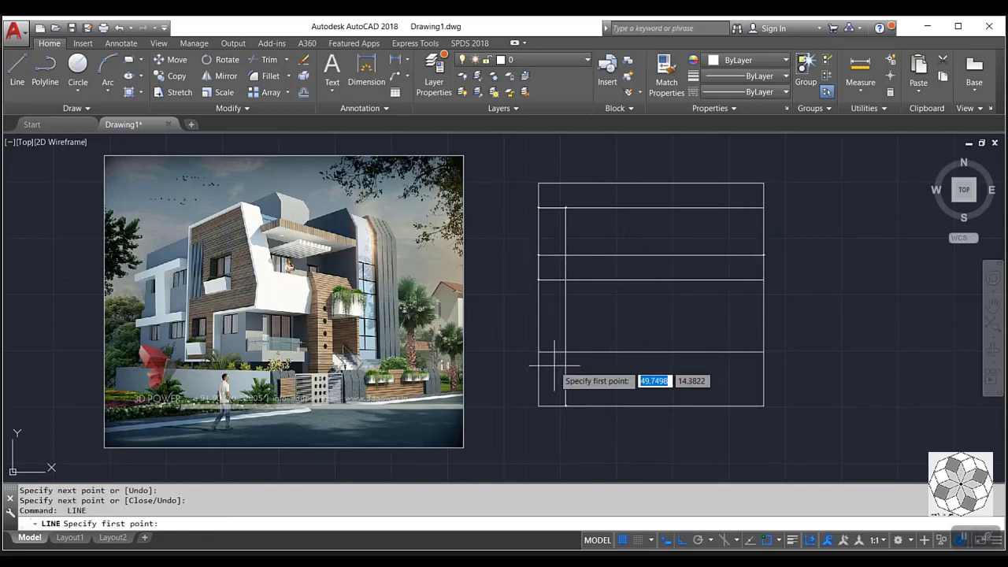
click(538, 351)
text(.1)
key(Return)
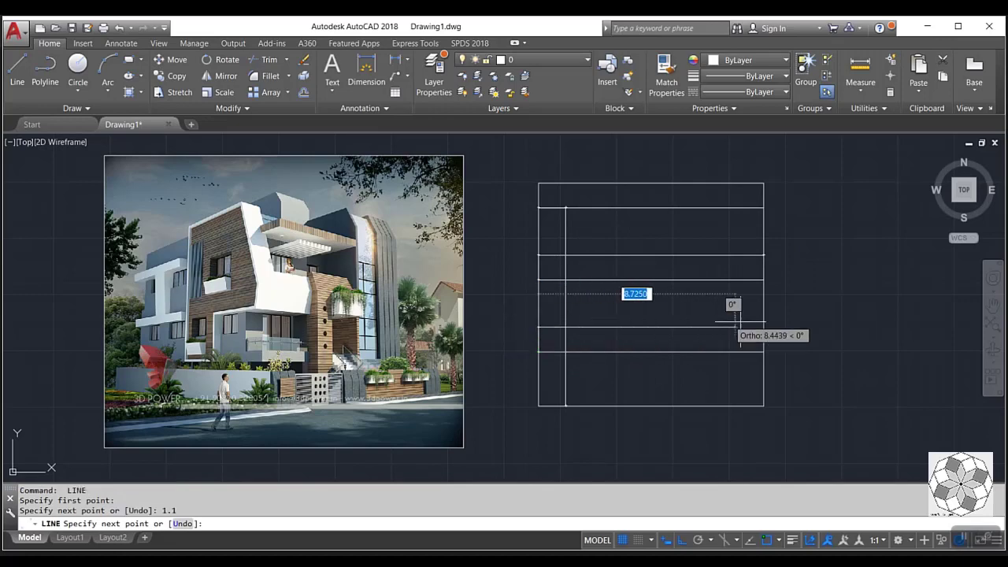
click(763, 326)
key(Return)
key(Return)
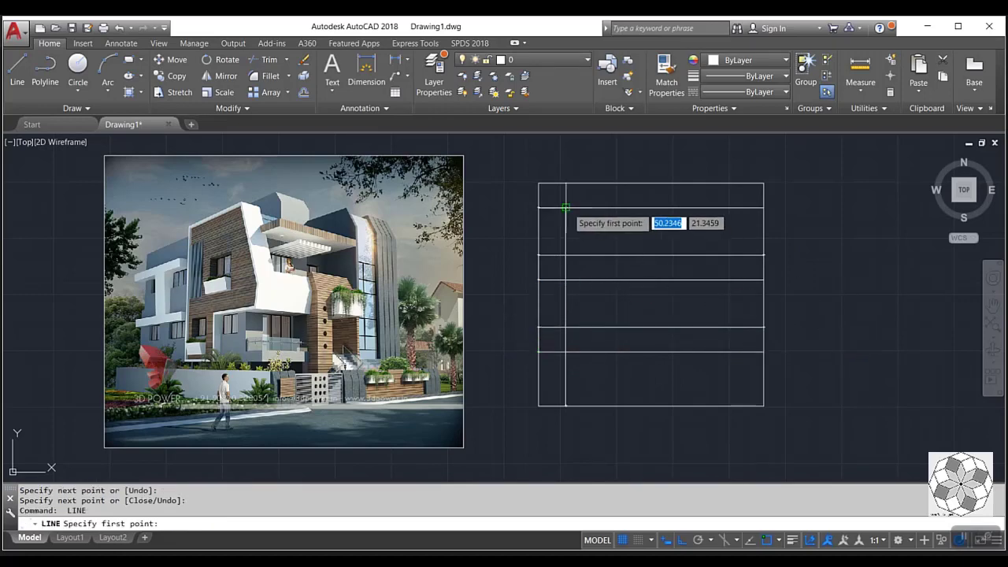
- Draw the small upper-left window outline with 1.2 and 0.4 segments
click(565, 207)
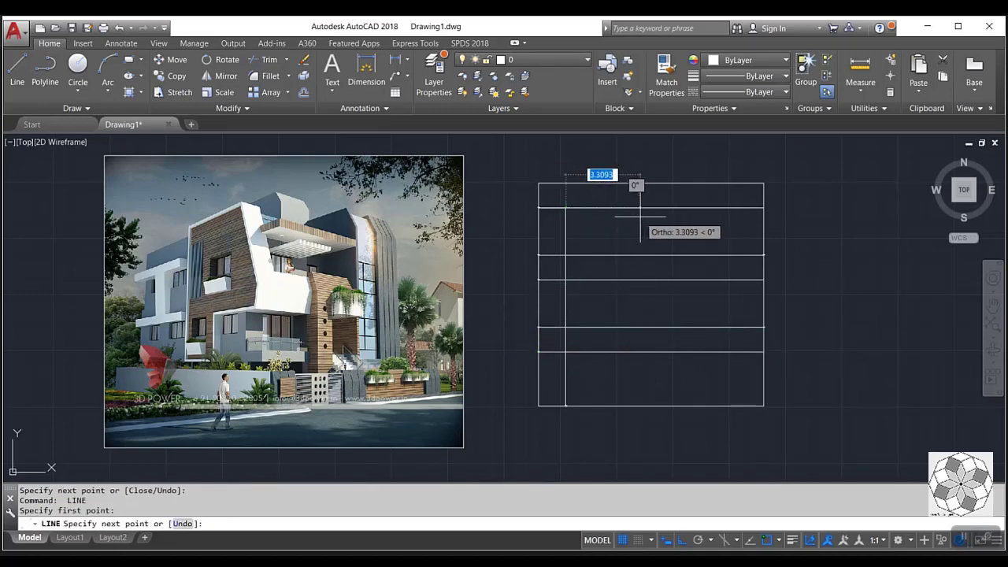
text(.2)
key(Return)
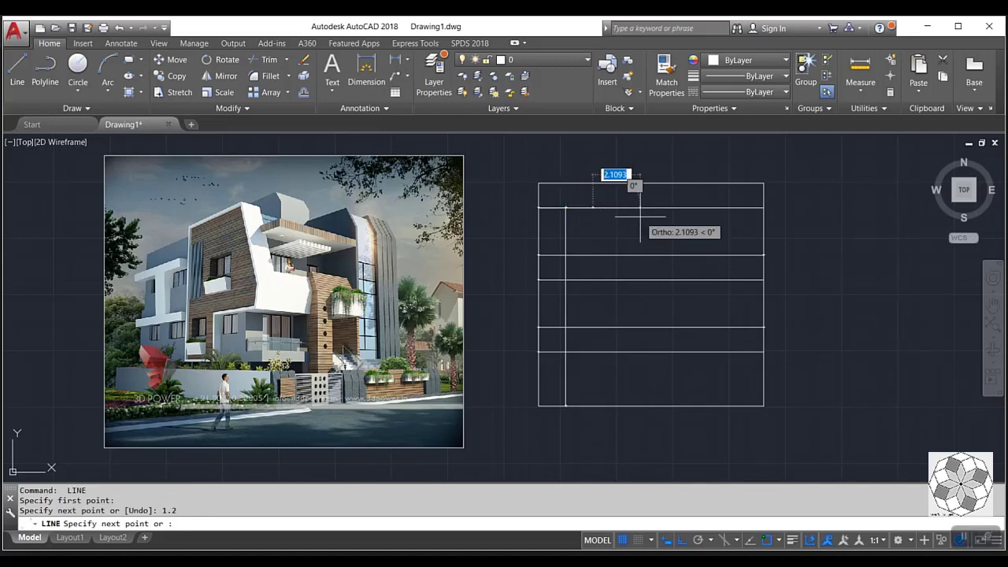
key(Return)
key(Return)
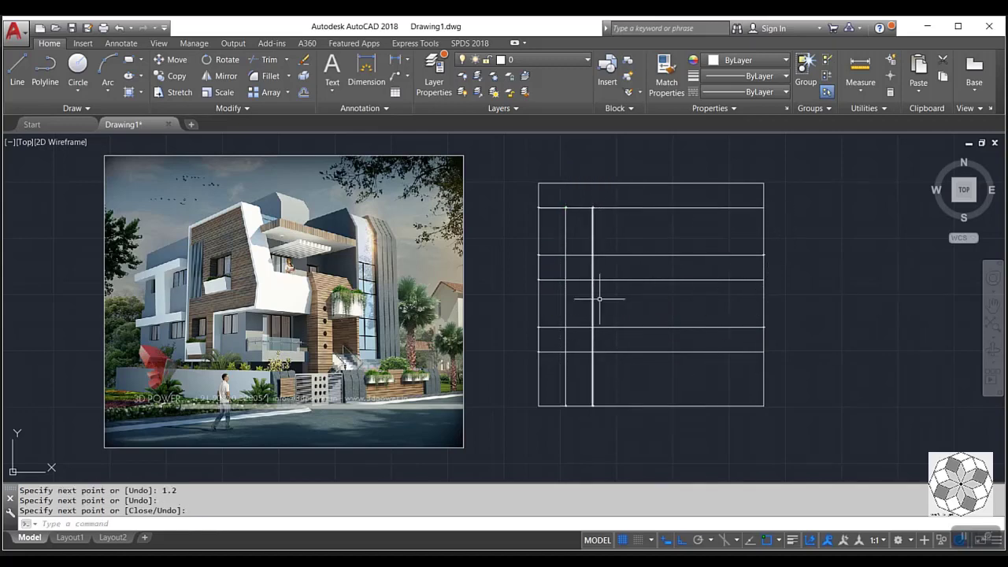
scroll(585, 243, up, 4)
scroll(588, 259, down, 2)
click(533, 212)
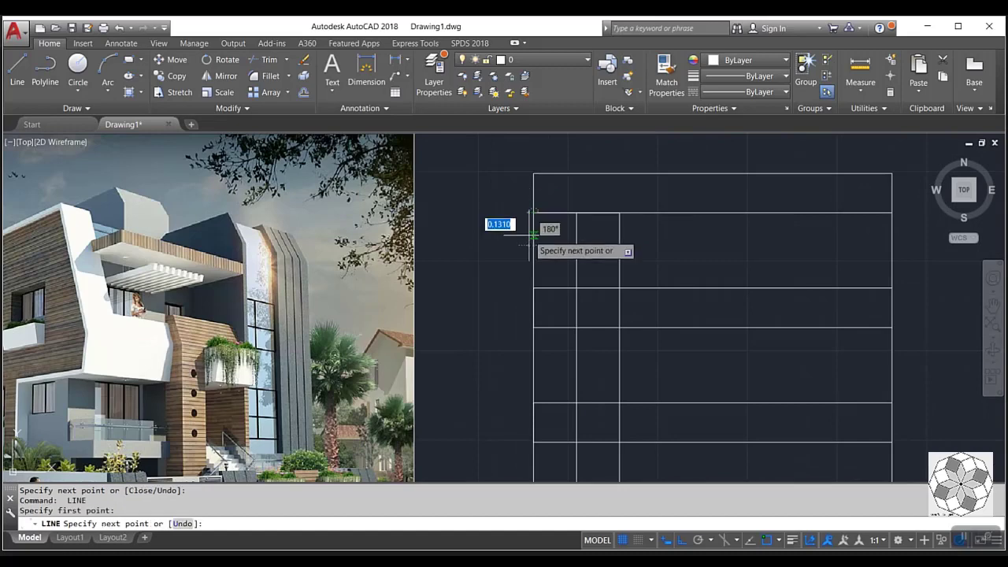
text(.4)
key(Return)
click(619, 226)
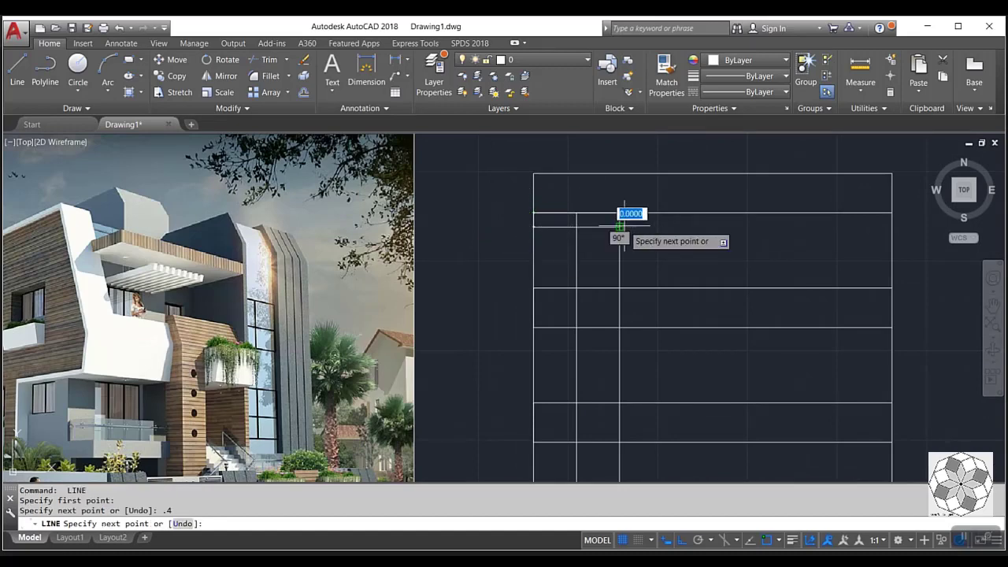
key(Return)
key(Return)
key(Return)
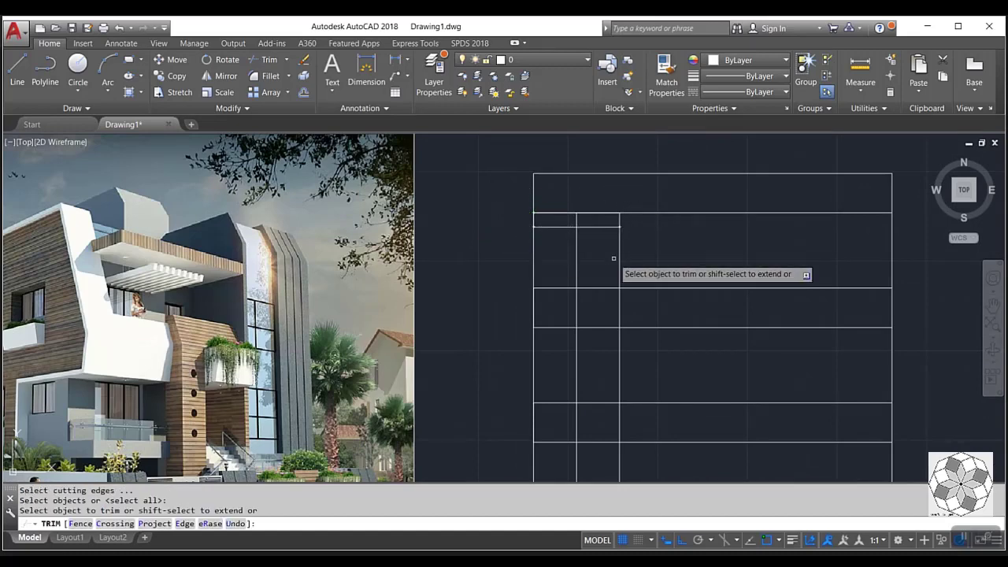
- Trim away the vertical stubs and excess horizontal line pieces around the window openings
scroll(619, 260, up, 4)
drag(590, 220, 485, 231)
mouse_move(648, 221)
mouse_down()
mouse_move(493, 222)
mouse_move(472, 379)
mouse_up()
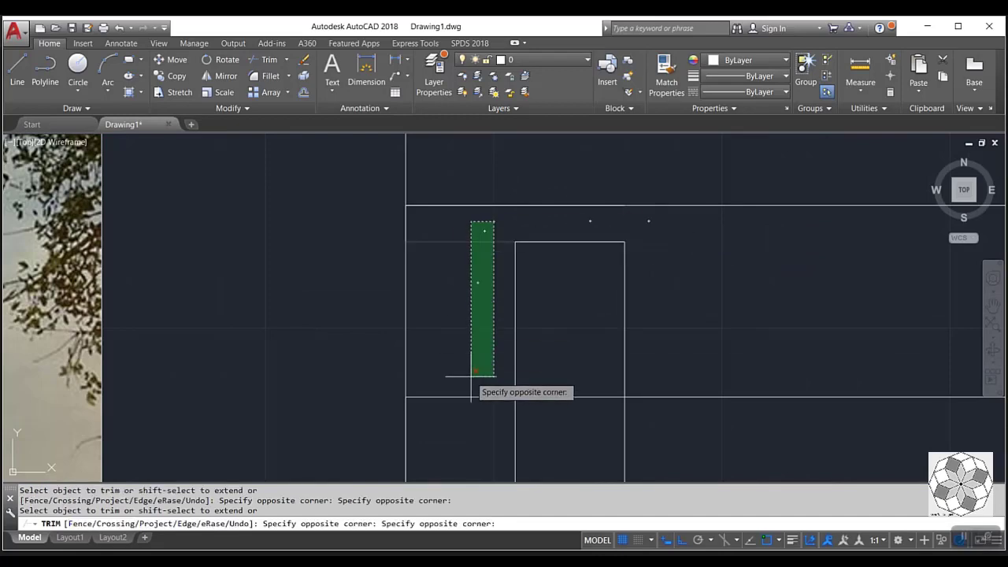
scroll(461, 386, down, 3)
scroll(515, 326, up, 3)
drag(584, 338, 547, 345)
click(547, 344)
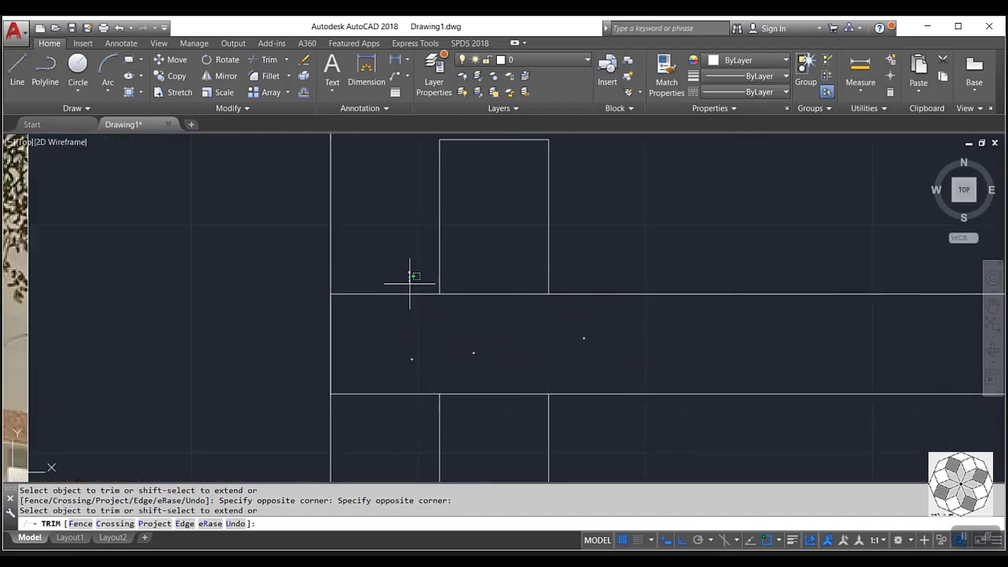
click(411, 293)
scroll(489, 354, down, 2)
click(416, 263)
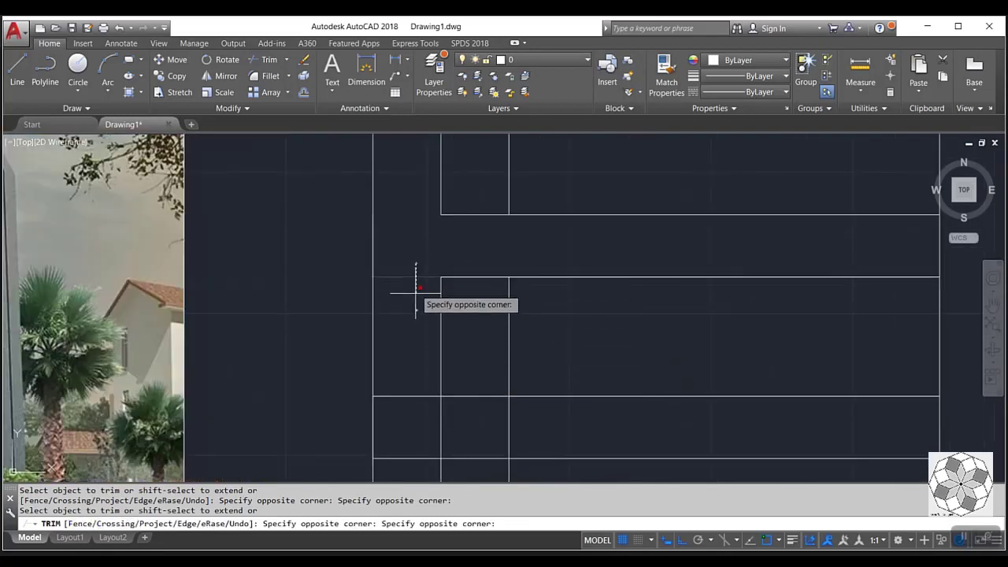
click(426, 233)
scroll(425, 236, down, 3)
scroll(426, 236, down, 2)
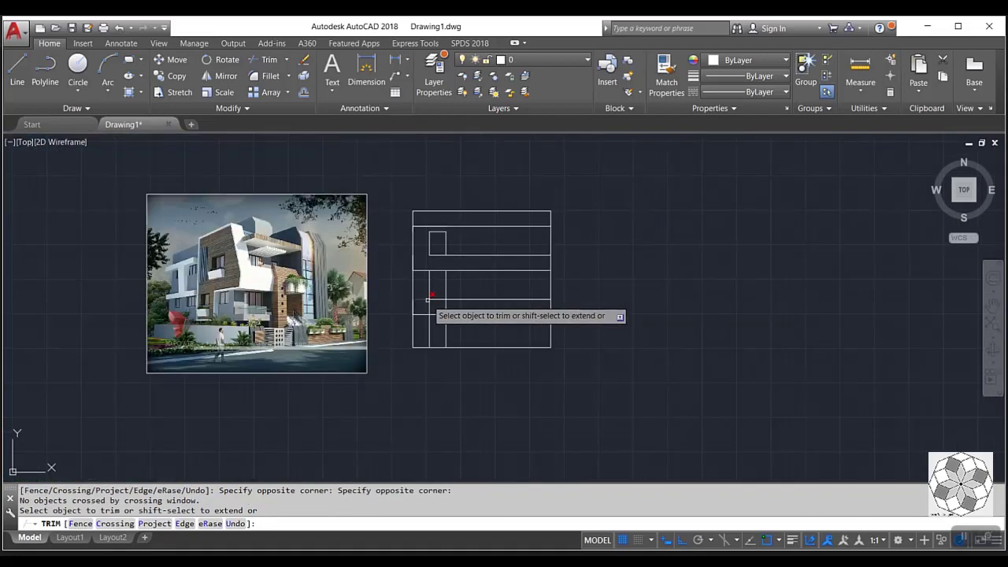
scroll(423, 293, up, 2)
click(429, 282)
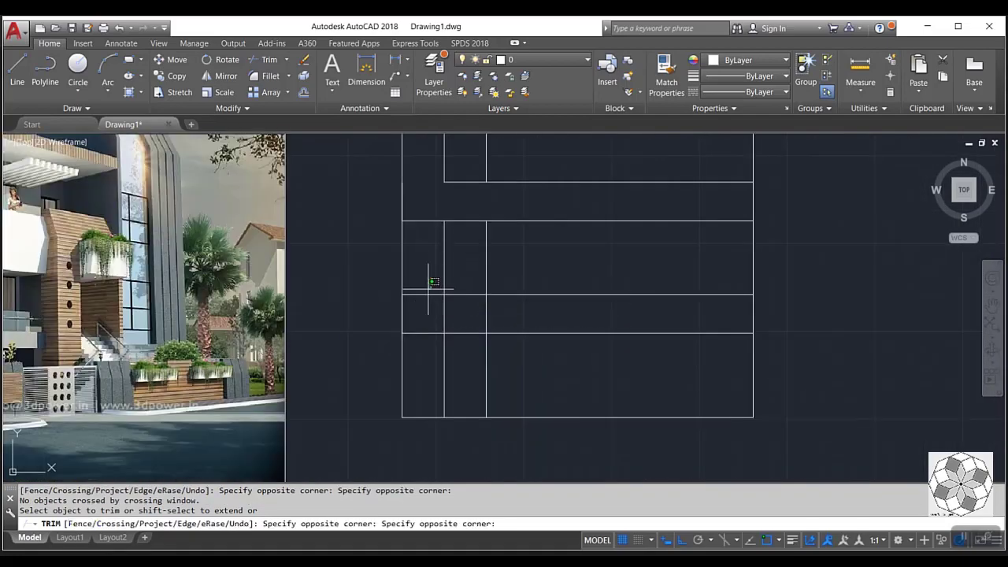
click(425, 348)
key(Return)
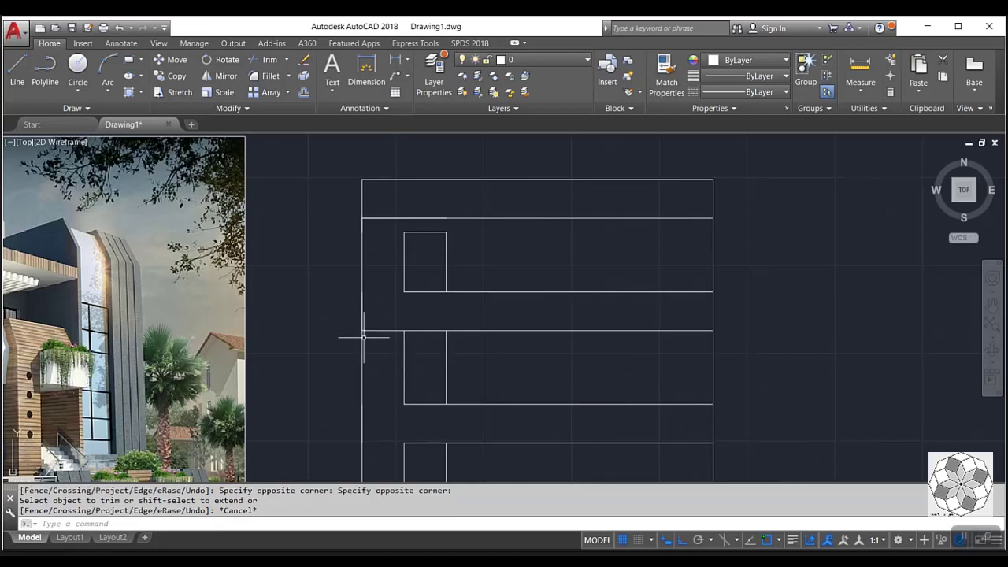
- Draw a line rising 0.4 from the opening's corner, then across to the opening's edge
click(17, 70)
scroll(355, 345, up, 2)
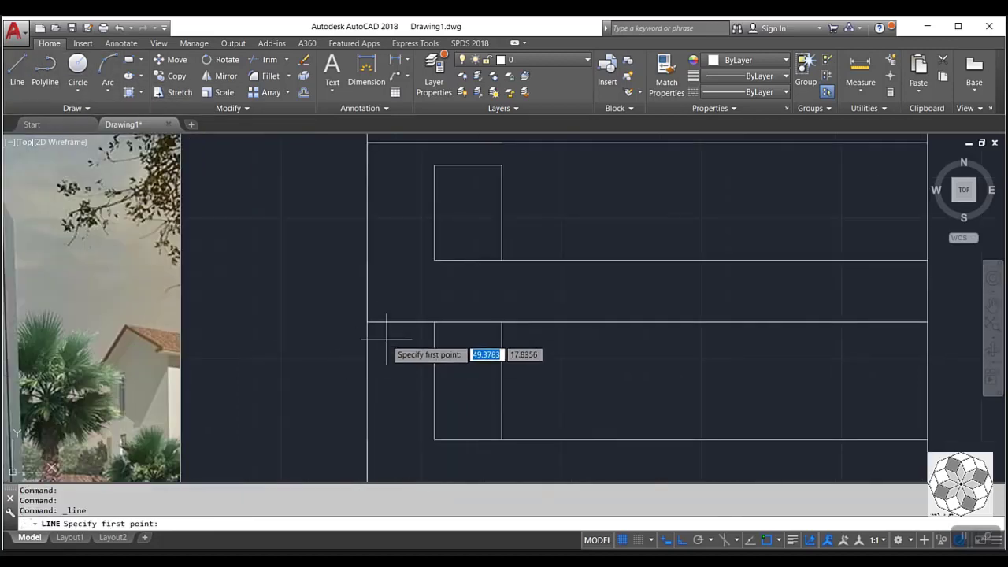
click(367, 321)
text(.4)
key(Return)
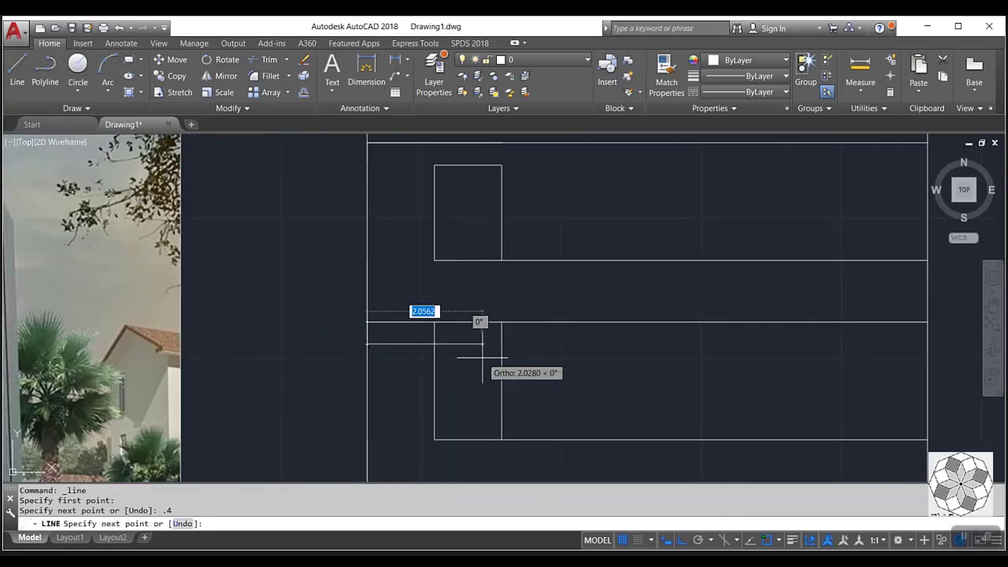
click(500, 344)
key(Return)
text(tr)
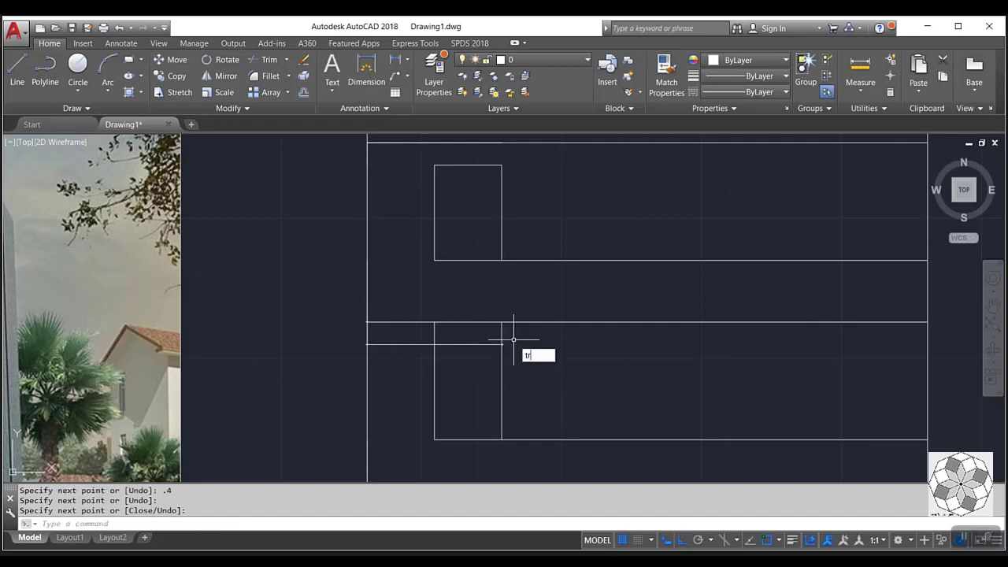
- Trim the leftover segments around the lower opening
key(Return)
key(Return)
scroll(513, 340, up, 3)
click(291, 344)
click(292, 355)
scroll(457, 314, down, 4)
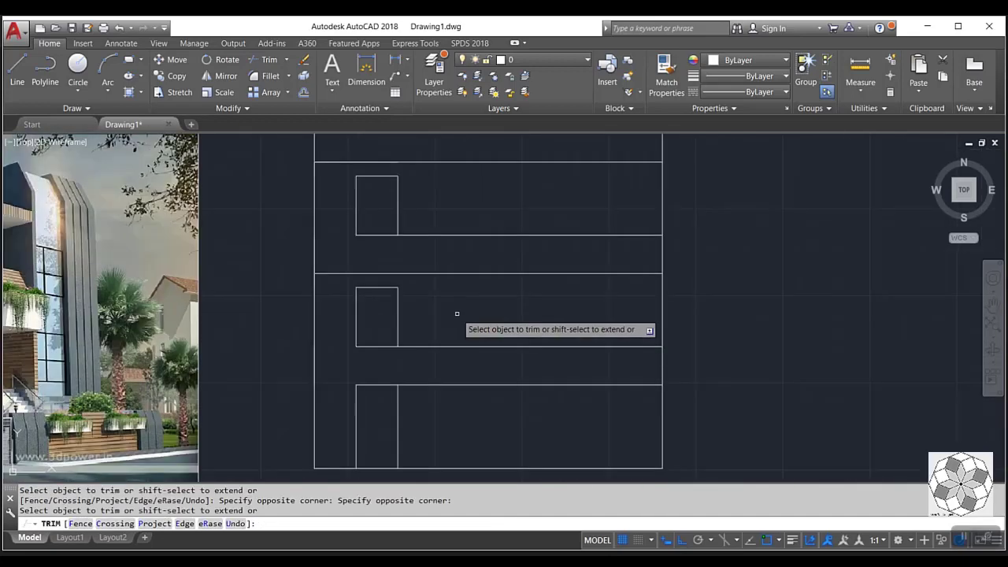
key(Escape)
- Erase the leftover bottom line segments and reframe the drawing beside the render
click(447, 433)
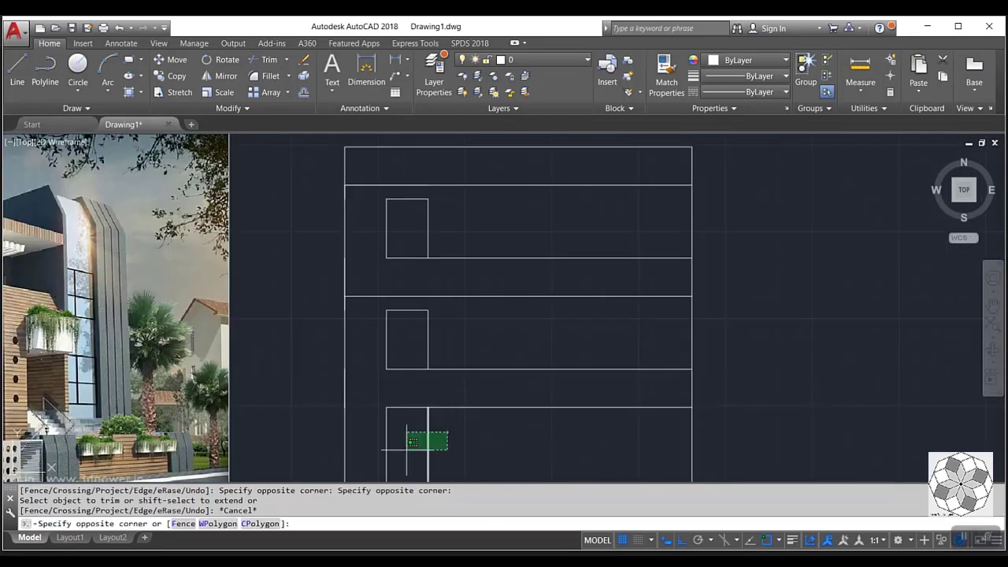
click(406, 450)
click(421, 435)
click(371, 452)
key(Delete)
click(412, 404)
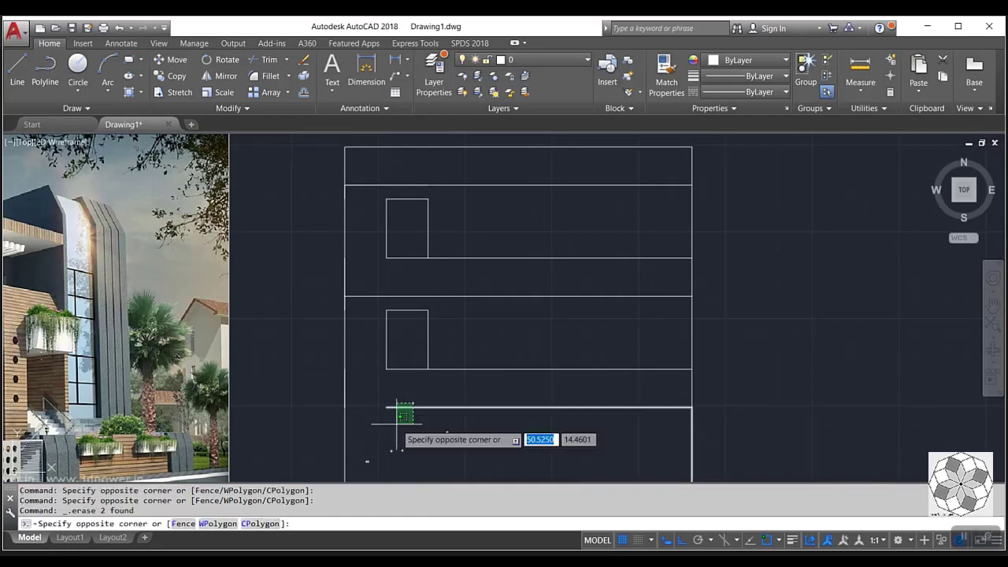
click(391, 410)
click(360, 407)
key(Escape)
scroll(495, 380, down, 3)
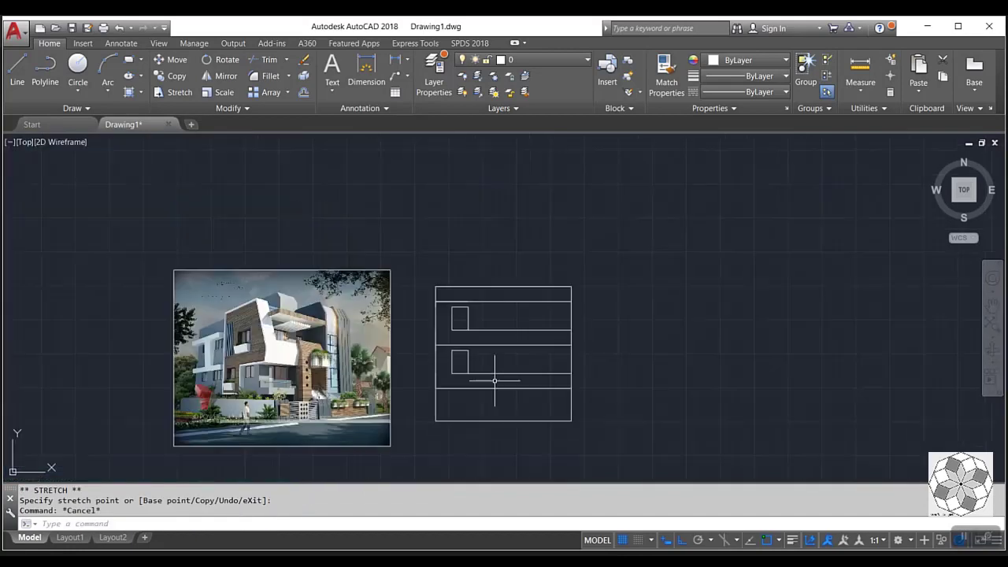
scroll(494, 381, up, 3)
middle_drag(457, 281, 704, 290)
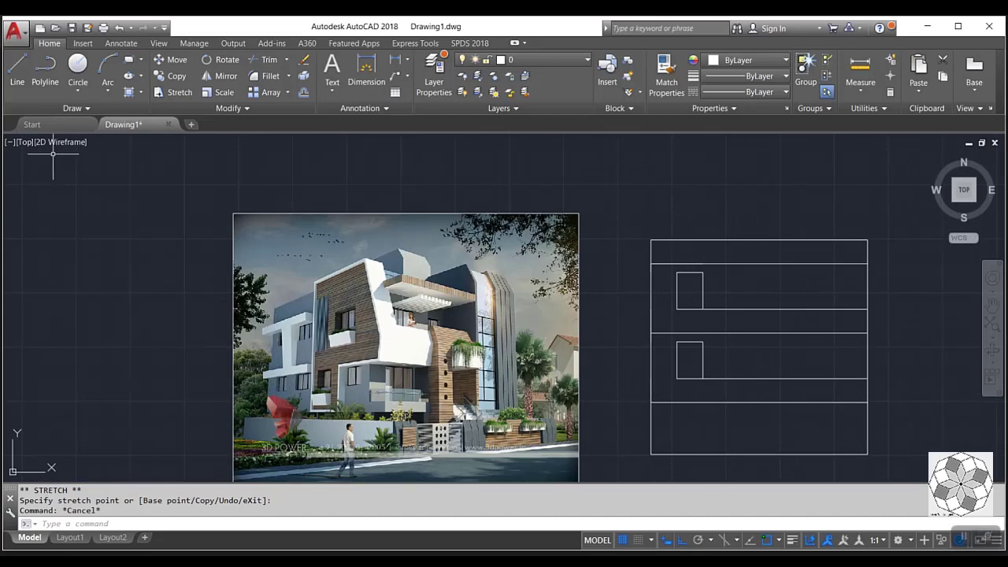
- Draw a window 1.5 wide on the upper ledge, starting 1.2 along from the corner
click(18, 70)
middle_drag(693, 311, 496, 314)
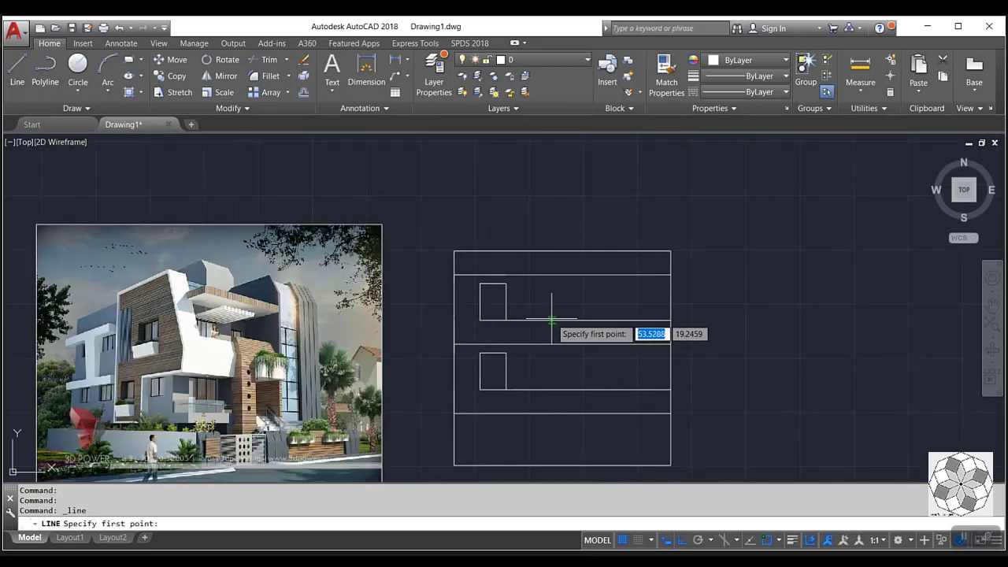
scroll(496, 313, up, 2)
click(516, 322)
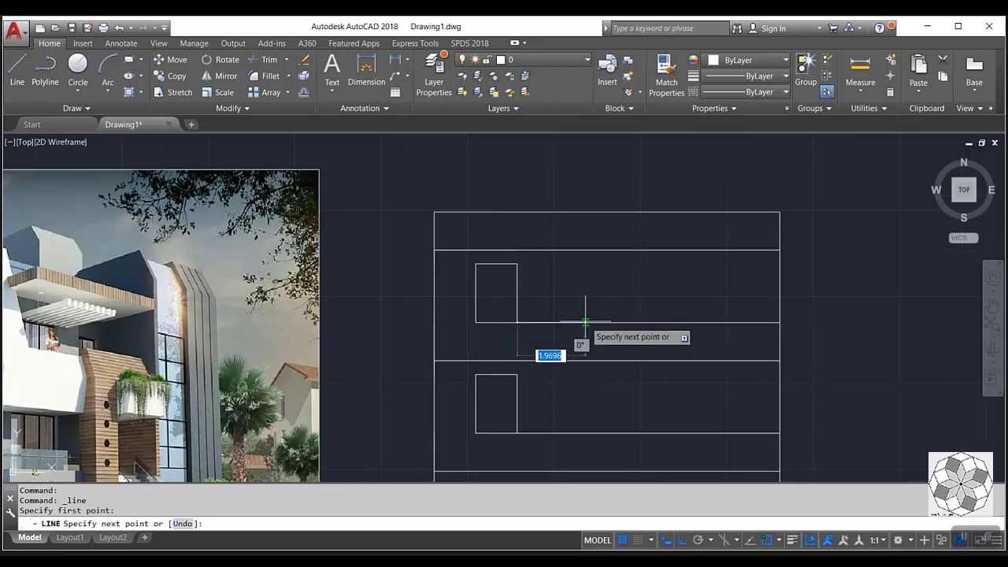
text(1.2)
key(Return)
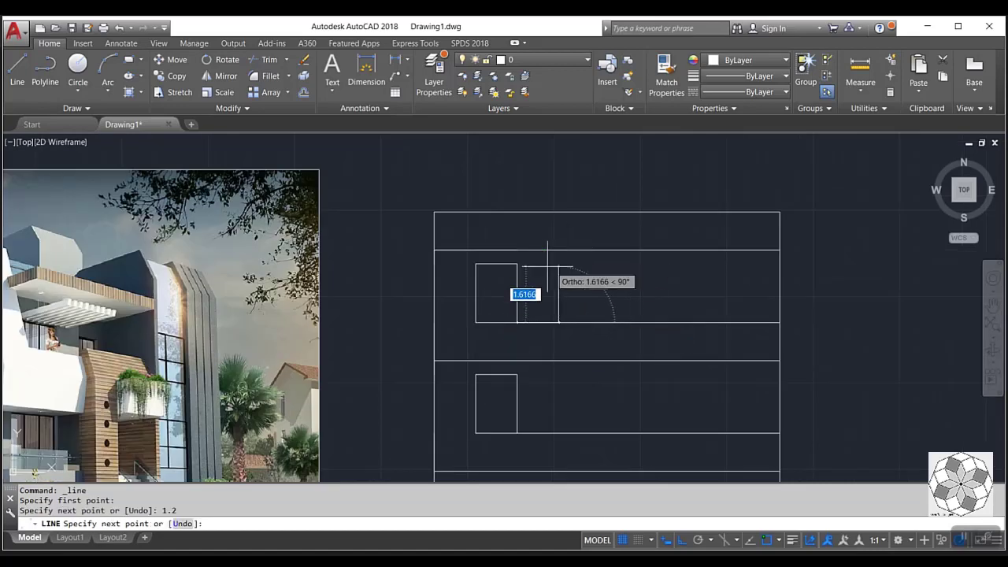
click(558, 263)
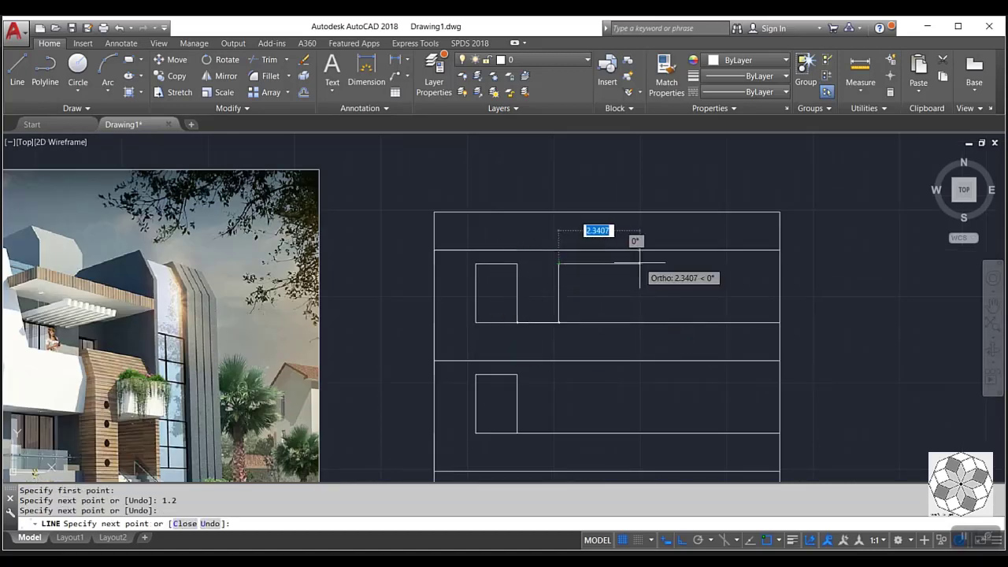
text(1.5)
key(Return)
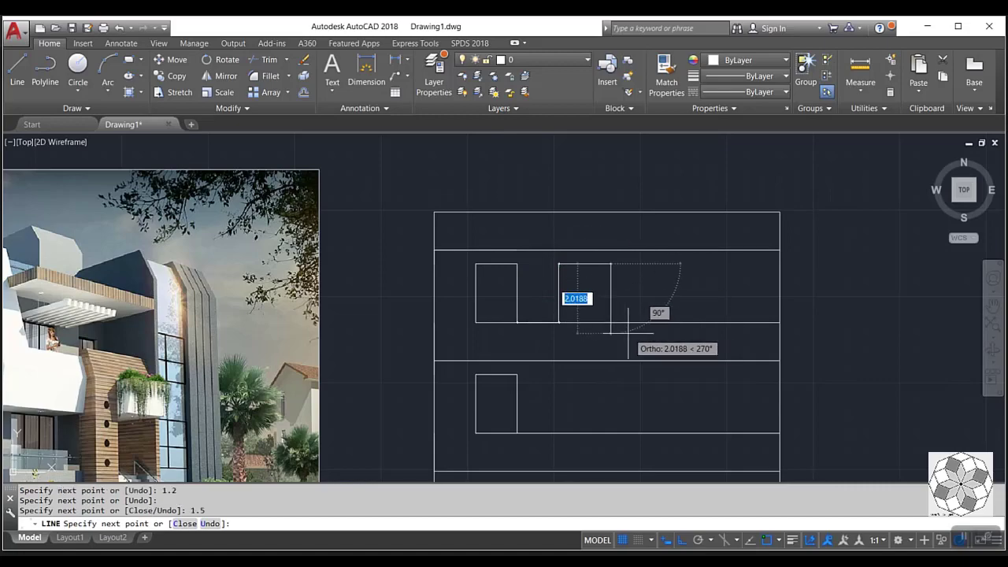
click(610, 322)
key(Return)
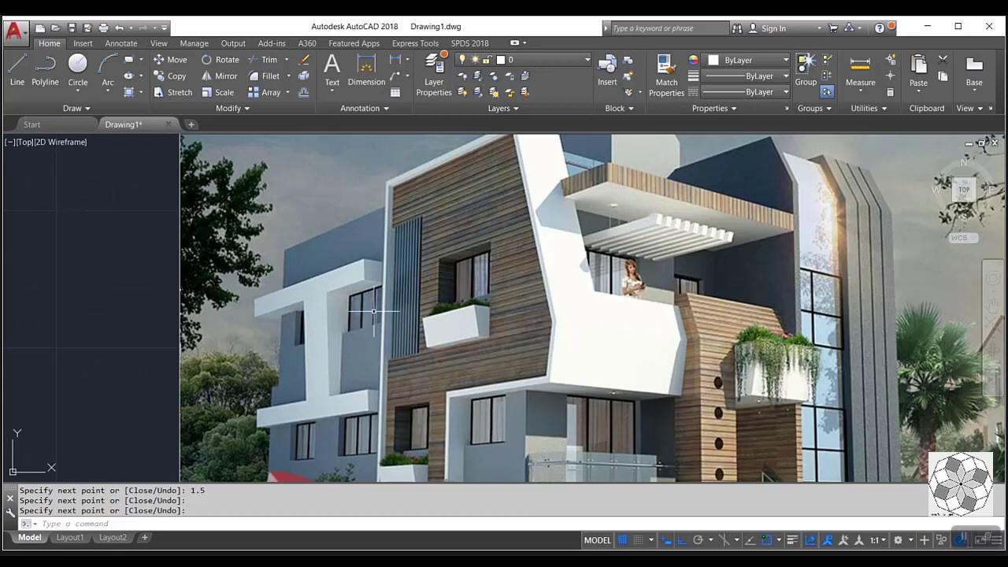
- Bring the drawn windows into view and check the new window's right vertical line
scroll(391, 312, down, 4)
scroll(780, 283, up, 2)
middle_drag(780, 283, 664, 315)
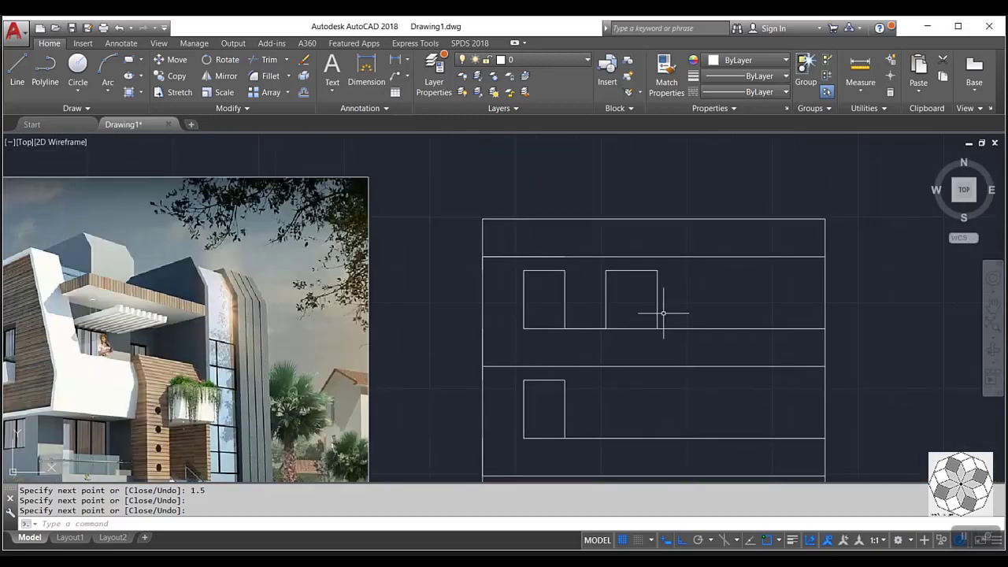
scroll(661, 301, up, 2)
click(662, 301)
click(636, 311)
key(Escape)
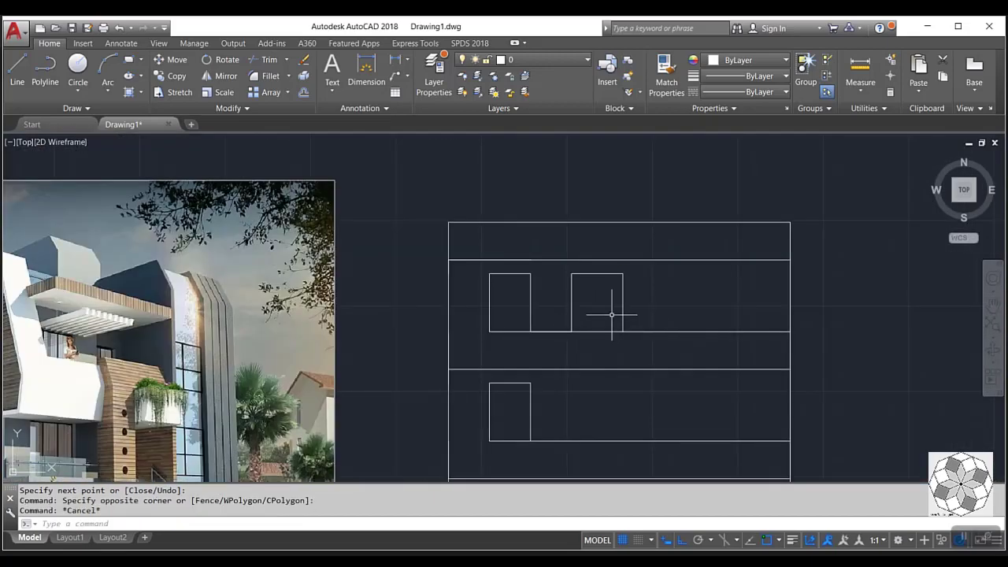
- Shift the upper right window's right edge 0.2 to the right
click(709, 278)
click(598, 314)
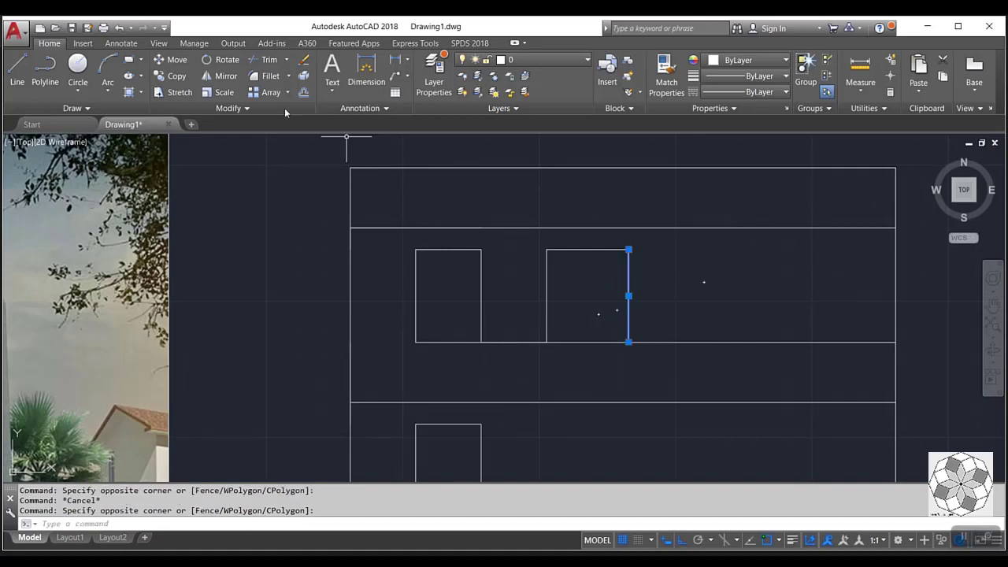
click(166, 66)
click(599, 314)
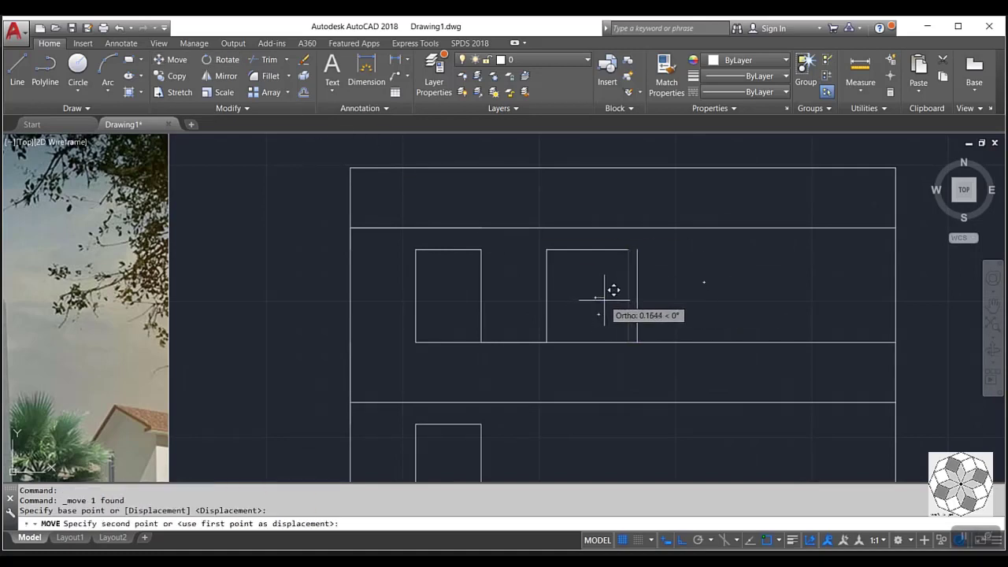
text(.2)
key(Return)
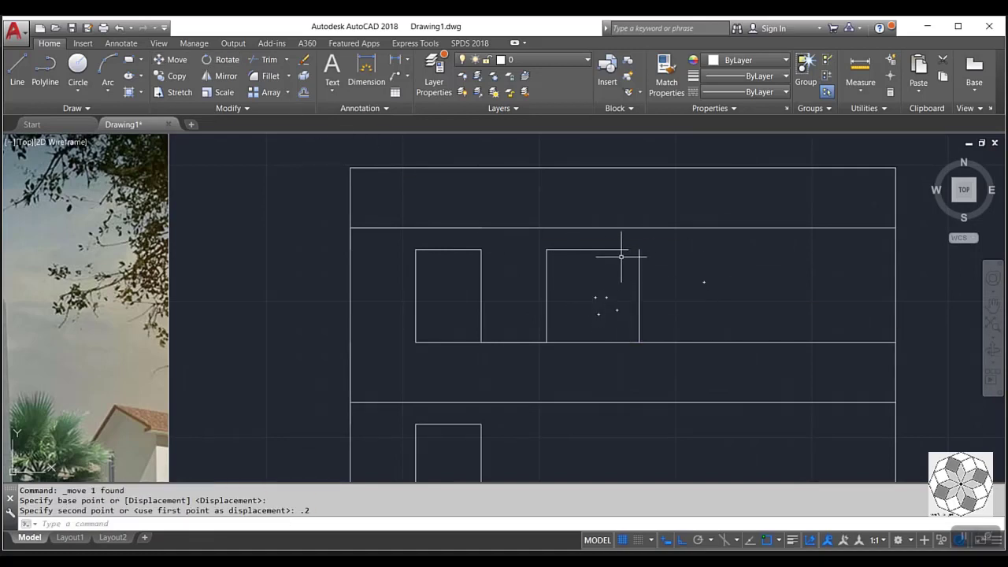
- Trim and erase the floor line running between the two upper windows
text(l)
key(Return)
click(623, 250)
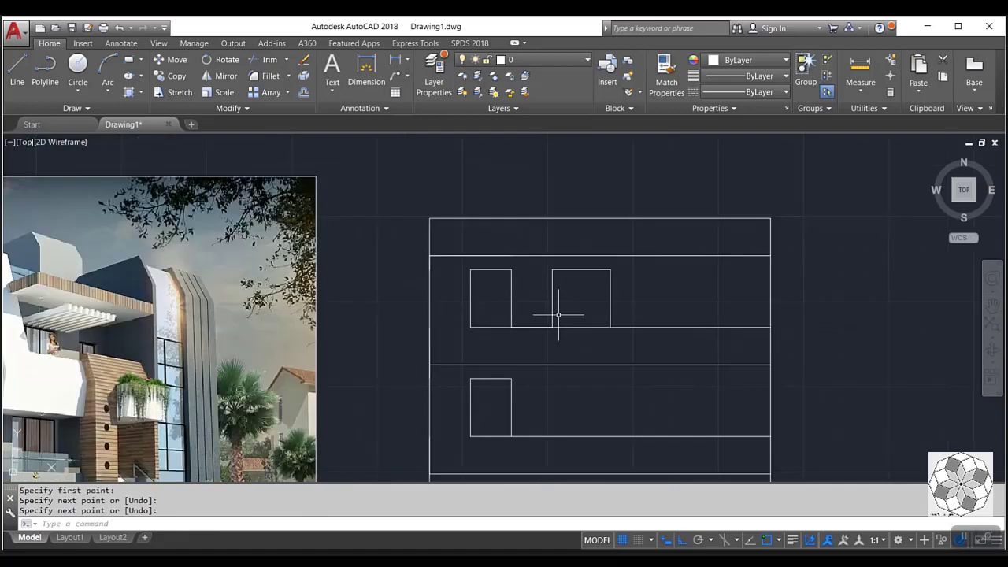
middle_drag(530, 343, 482, 339)
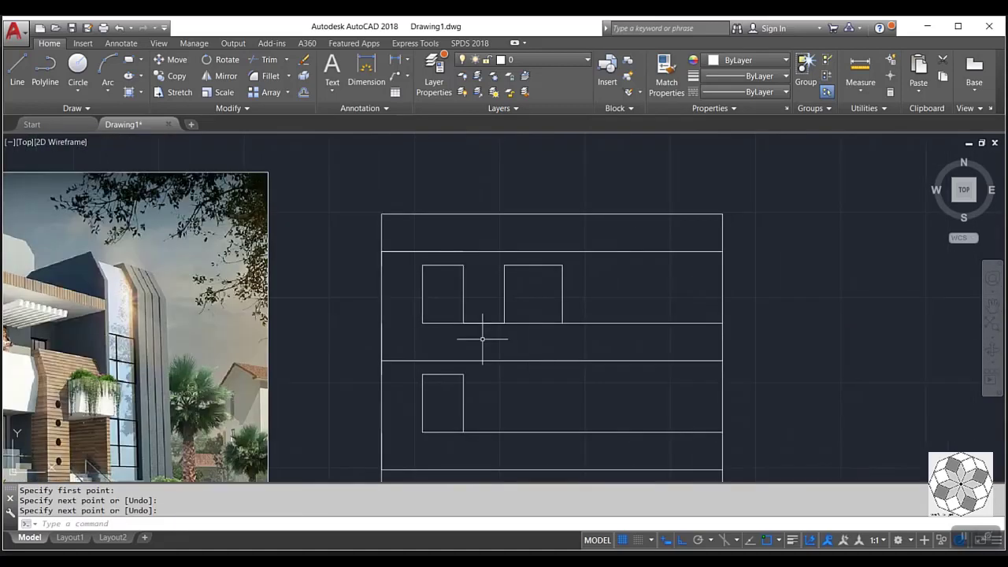
text(tr)
key(Return)
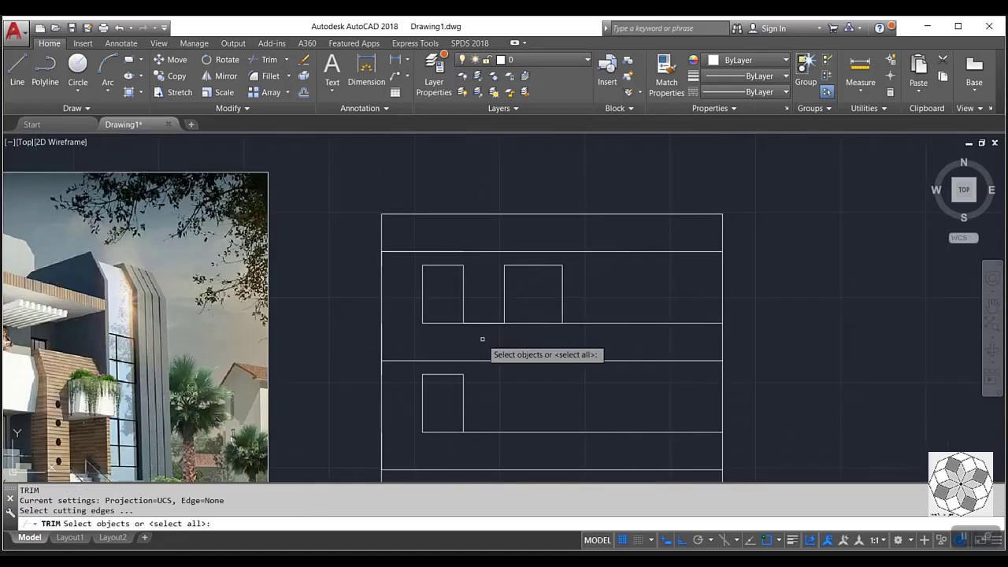
key(Return)
drag(492, 318, 604, 307)
key(Escape)
click(528, 283)
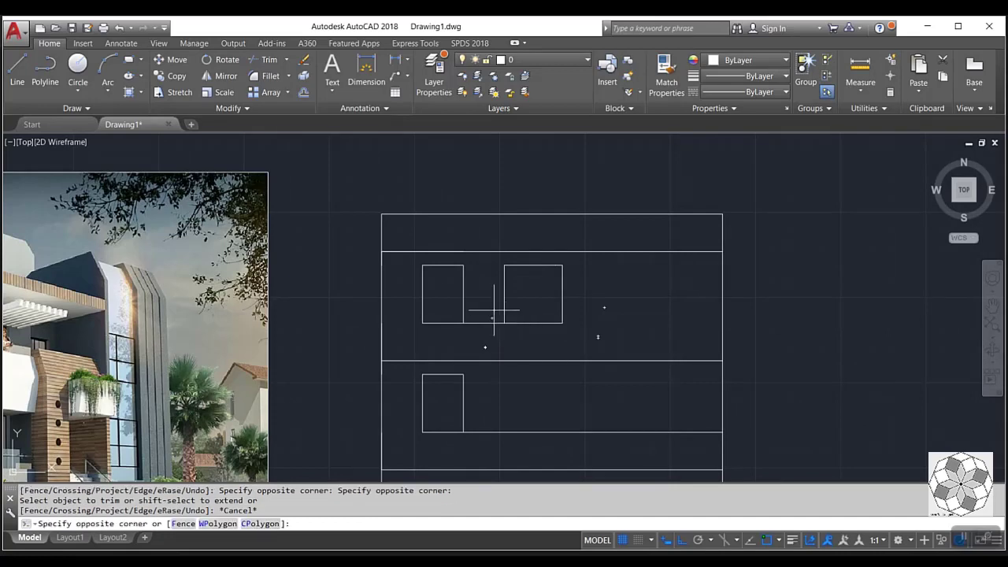
click(472, 338)
key(Delete)
- Copy the upper right window down onto the lower floor beside its first window
click(487, 339)
click(589, 266)
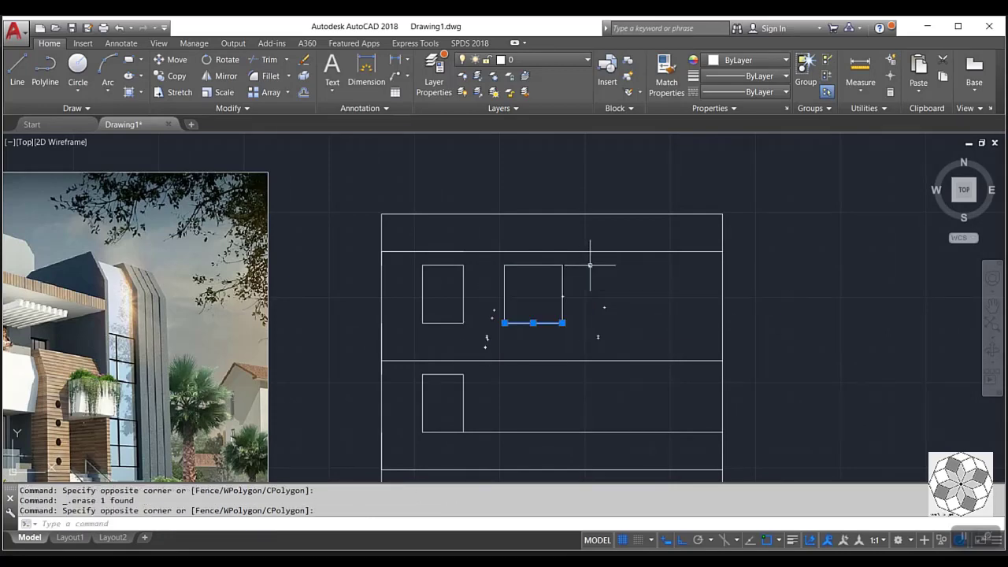
click(493, 334)
click(596, 234)
click(170, 75)
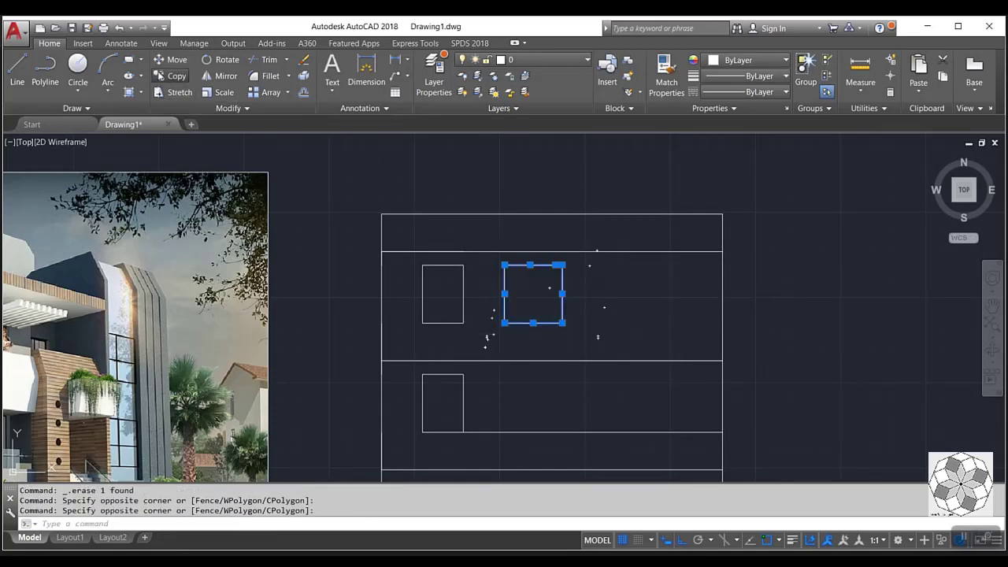
click(471, 268)
click(471, 378)
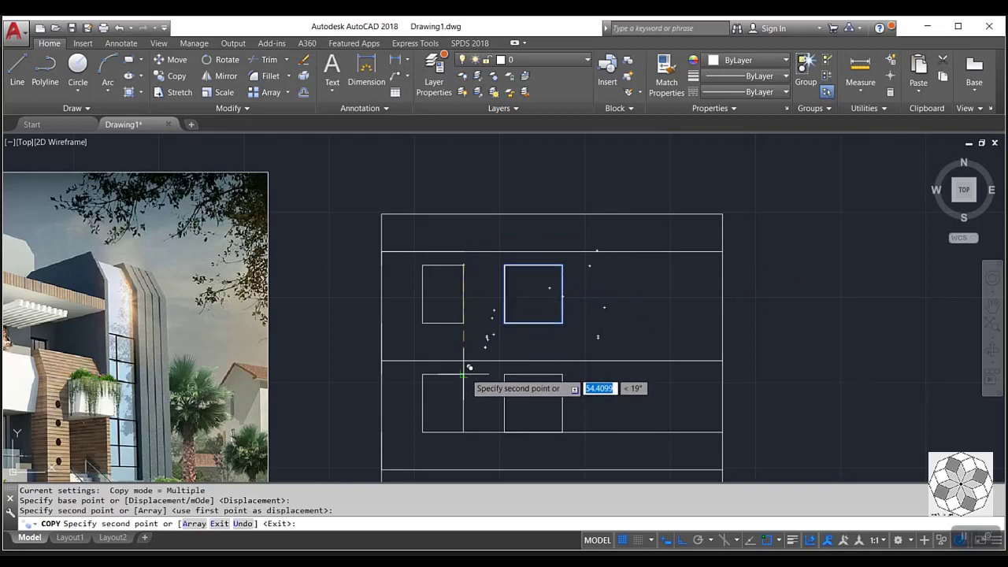
key(Escape)
- Trim the extra lines around the copied lower-floor window
text(tr)
key(Return)
key(Return)
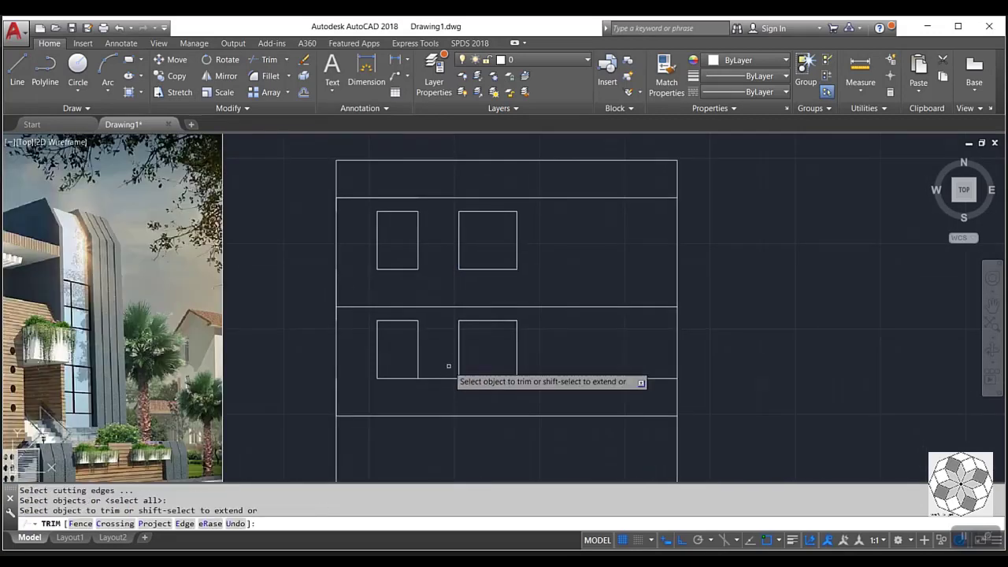
click(450, 367)
click(441, 386)
click(603, 349)
click(581, 405)
key(Escape)
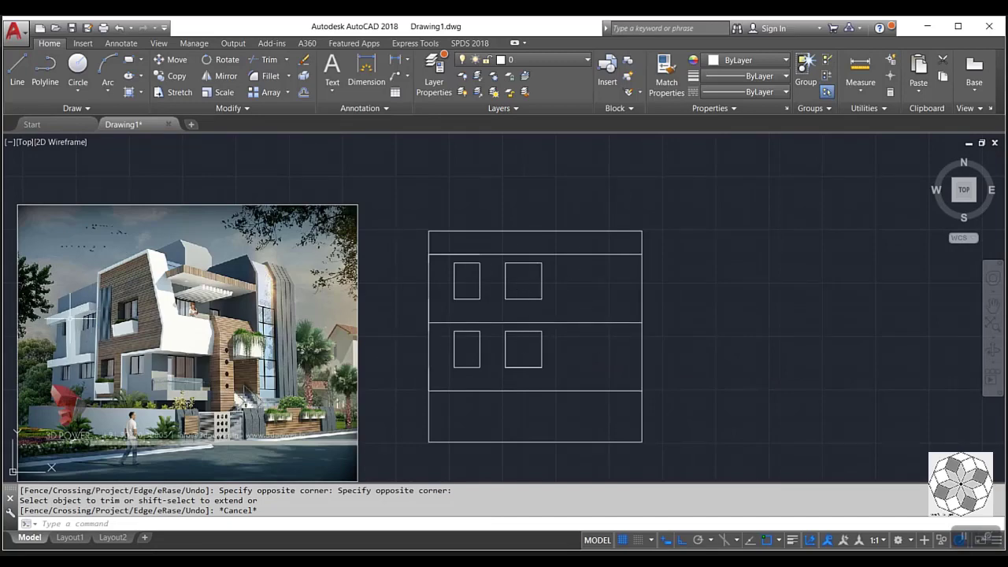
- Draw a 0.6-high band from the upper right window's top corner across to the left window
click(21, 71)
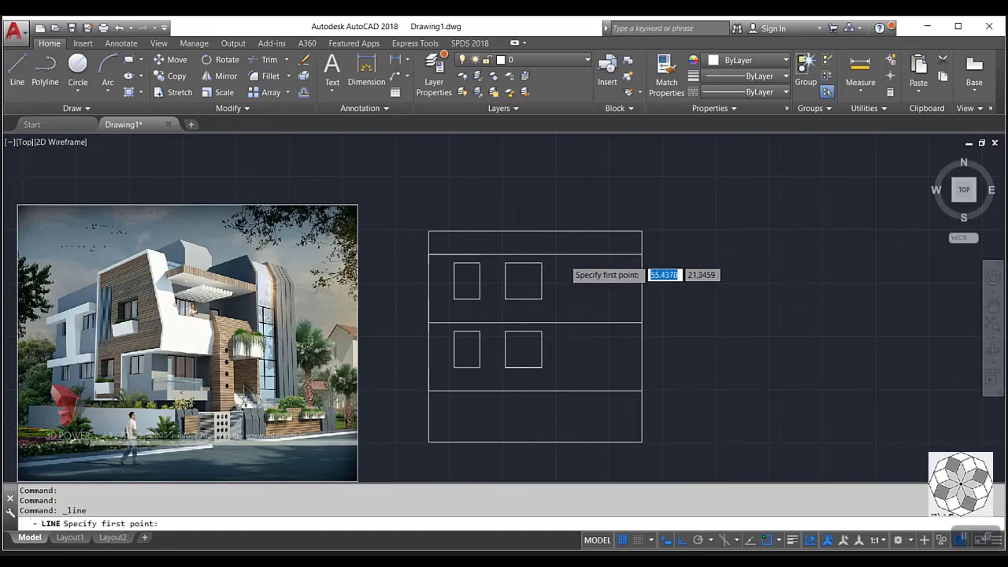
scroll(564, 259, up, 2)
click(527, 264)
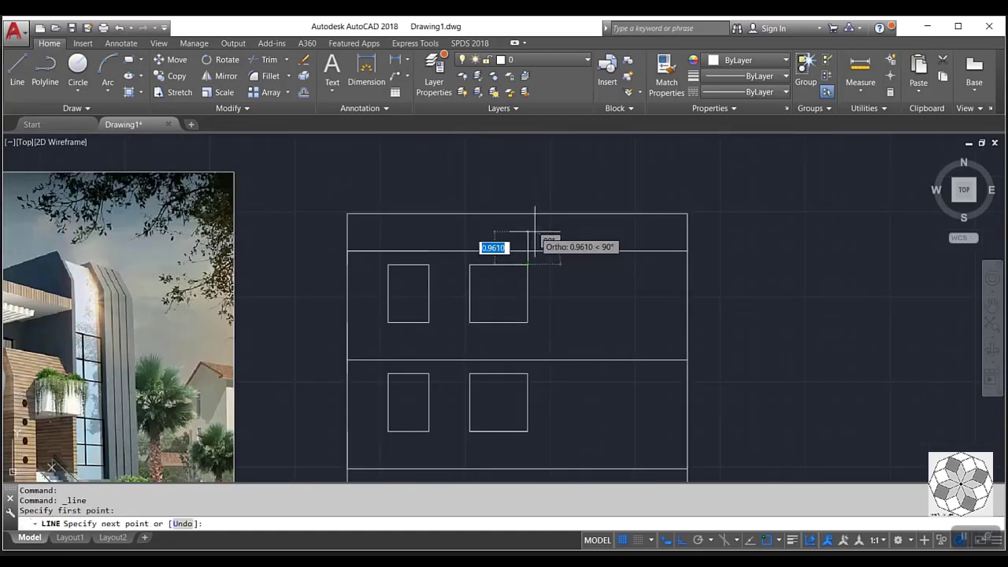
scroll(528, 249, up, 4)
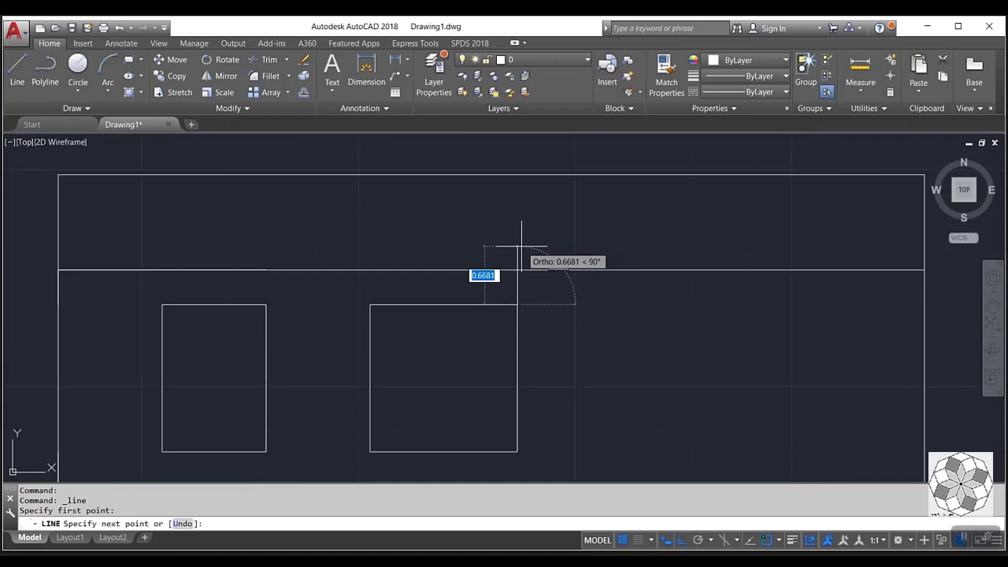
text(.6)
key(Return)
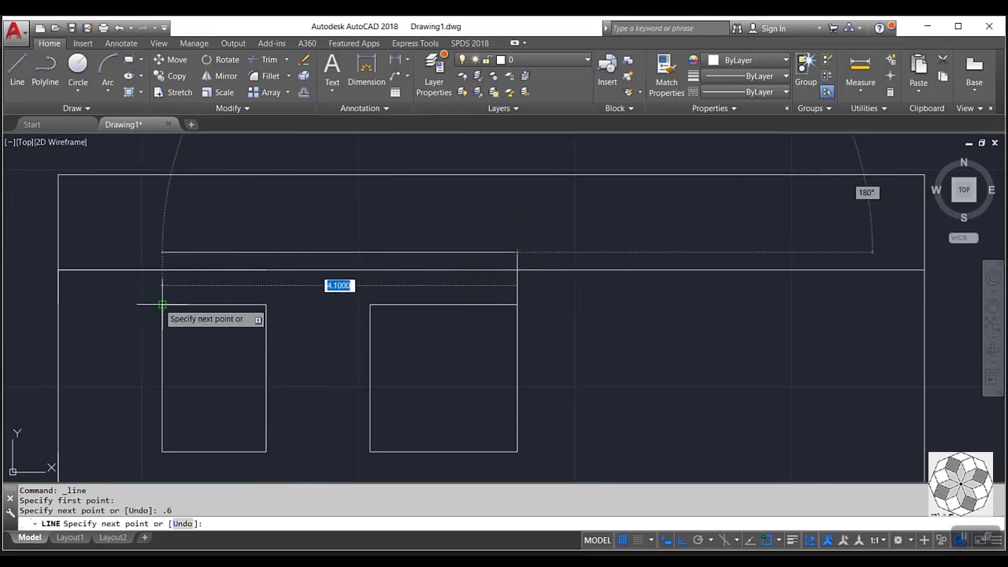
click(163, 252)
click(162, 304)
key(Escape)
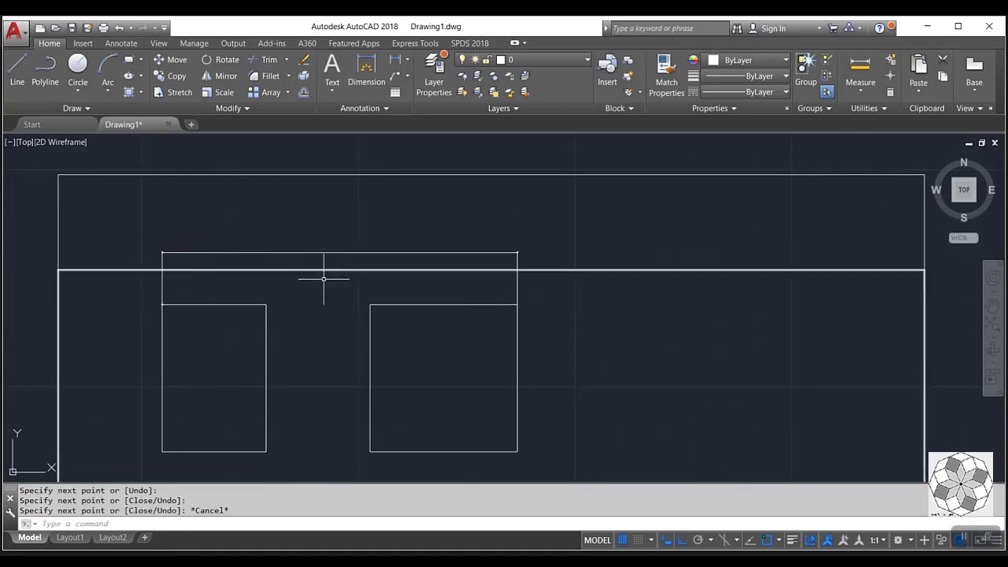
- Trim and delete the floor line left inside the new upper band
text(tr)
key(Return)
key(Return)
mouse_move(569, 277)
mouse_down()
mouse_move(196, 288)
mouse_move(196, 264)
mouse_up()
key(Escape)
key(Delete)
scroll(367, 315, down, 5)
mouse_move(367, 315)
middle_down()
mouse_move(368, 334)
mouse_move(428, 301)
middle_up()
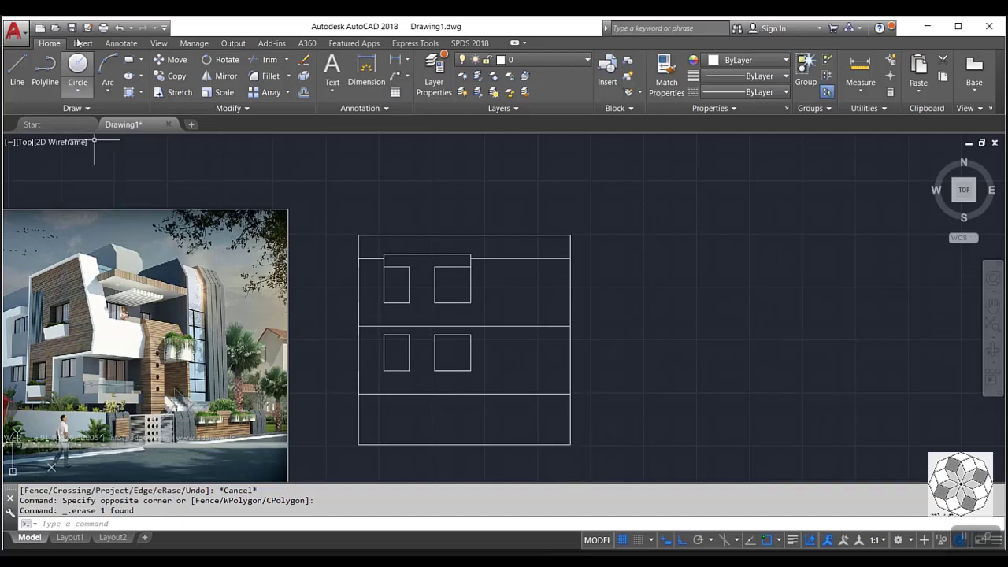
- Draw the lower band 0.6 up from the right window's corner, across, and closed between windows
click(16, 69)
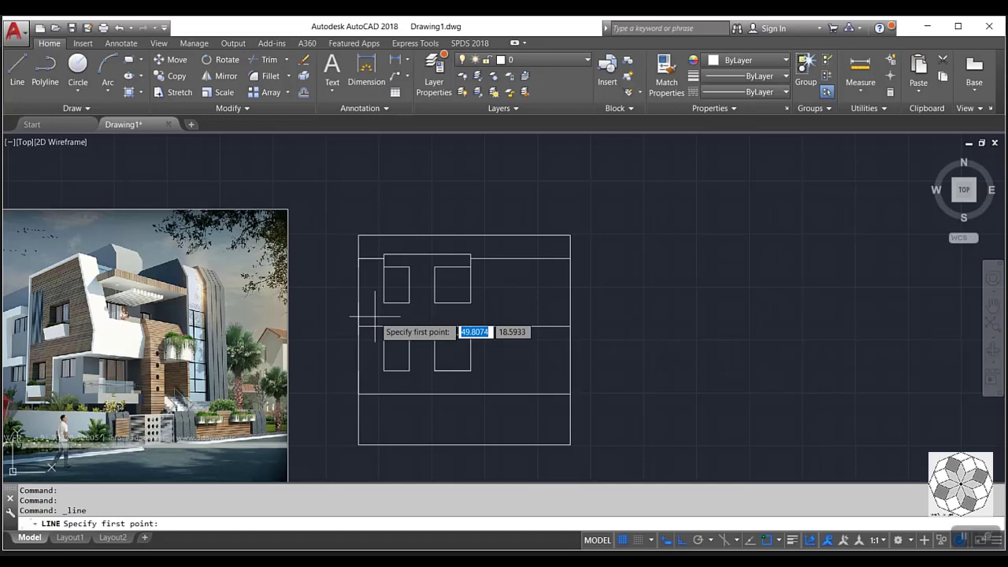
middle_drag(375, 317, 513, 333)
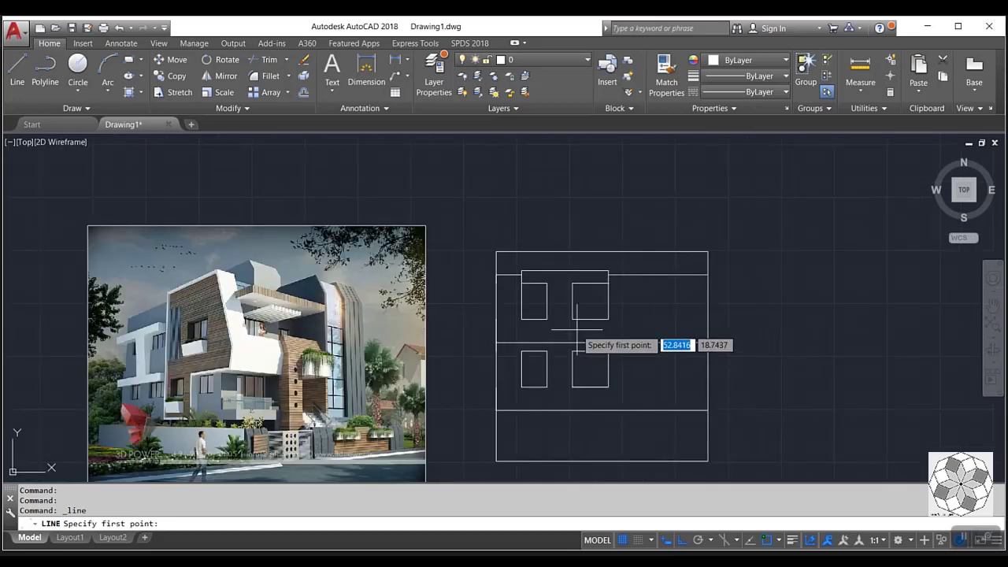
scroll(573, 319, up, 2)
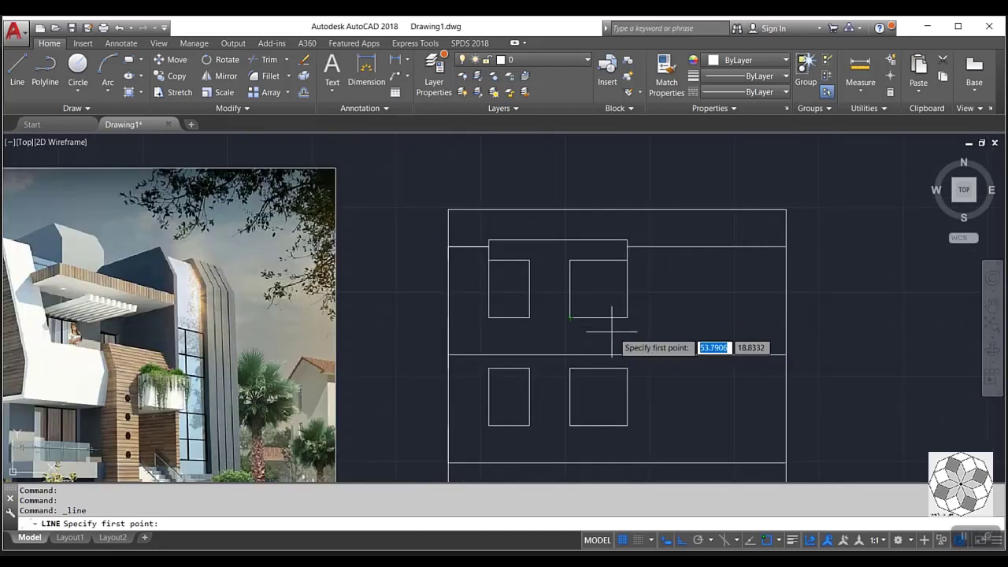
scroll(628, 317, down, 2)
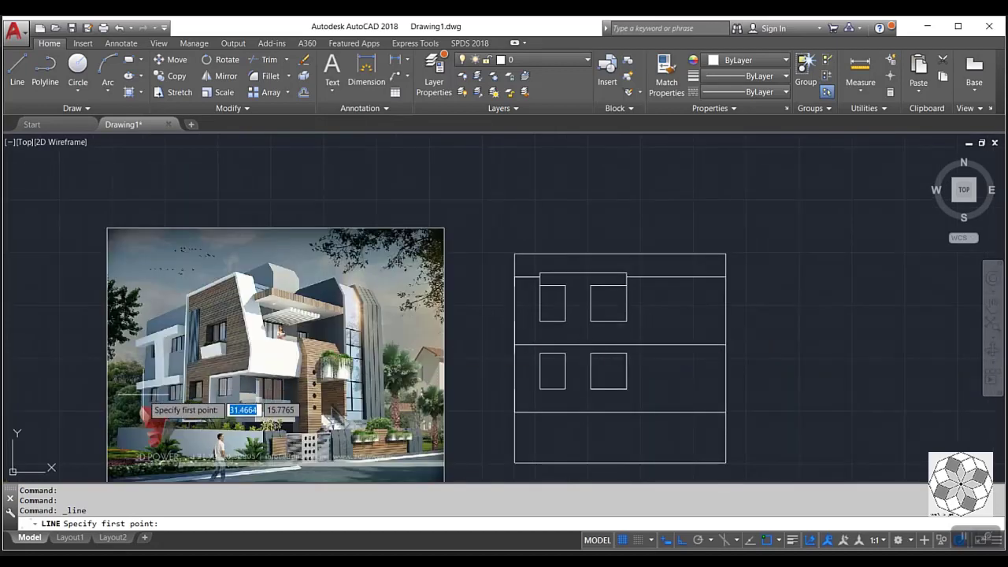
scroll(591, 337, up, 4)
click(679, 351)
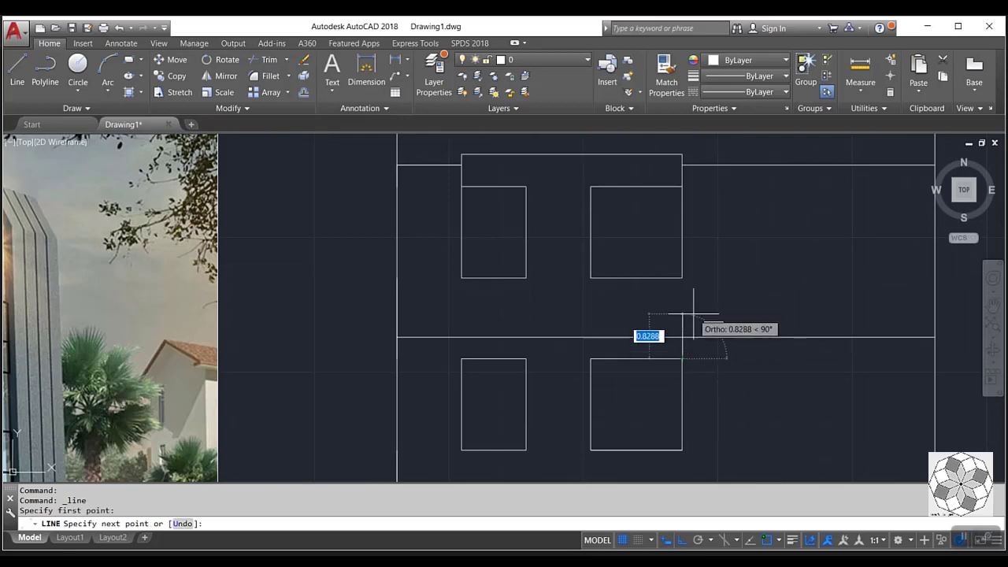
text(.6)
key(Return)
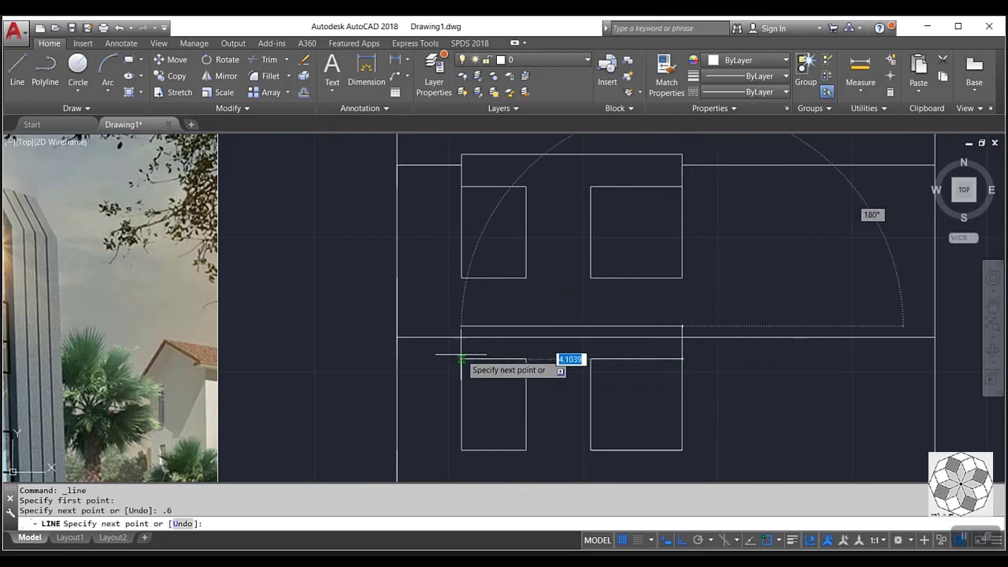
click(460, 326)
key(Escape)
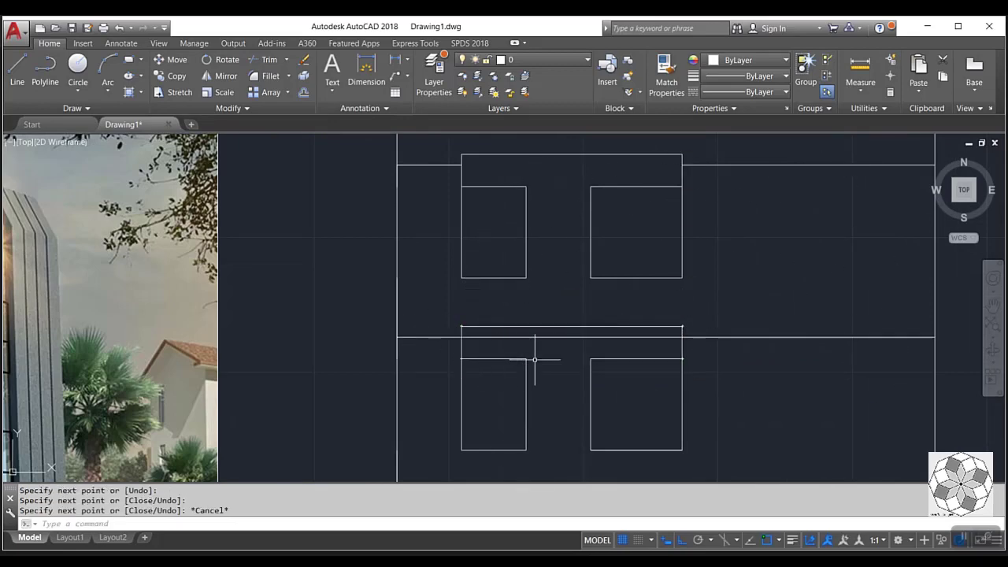
key(Return)
click(526, 358)
click(591, 358)
key(Escape)
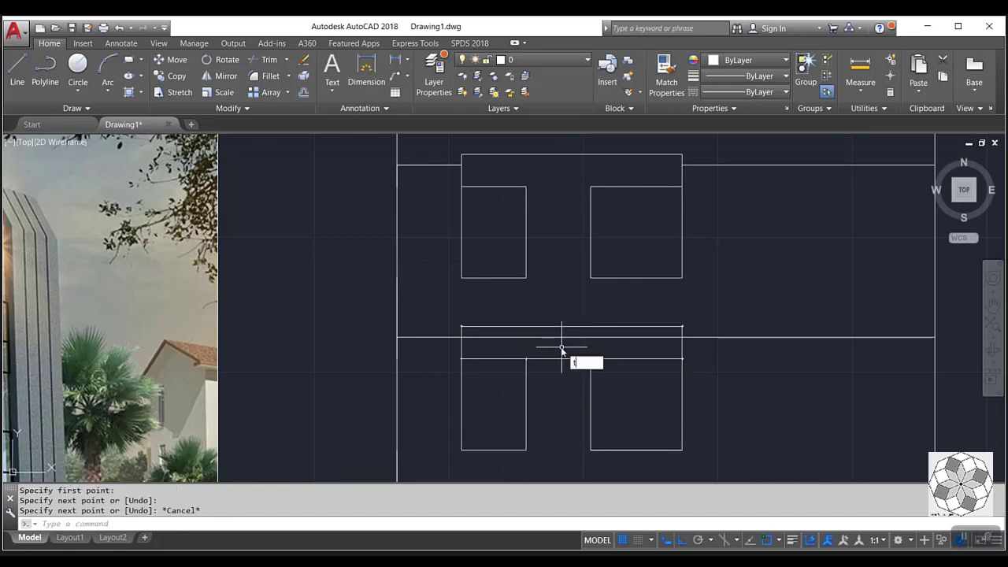
- Trim the floor line inside the lower band
text(tr)
key(Return)
key(Return)
click(555, 337)
middle_drag(531, 349, 479, 397)
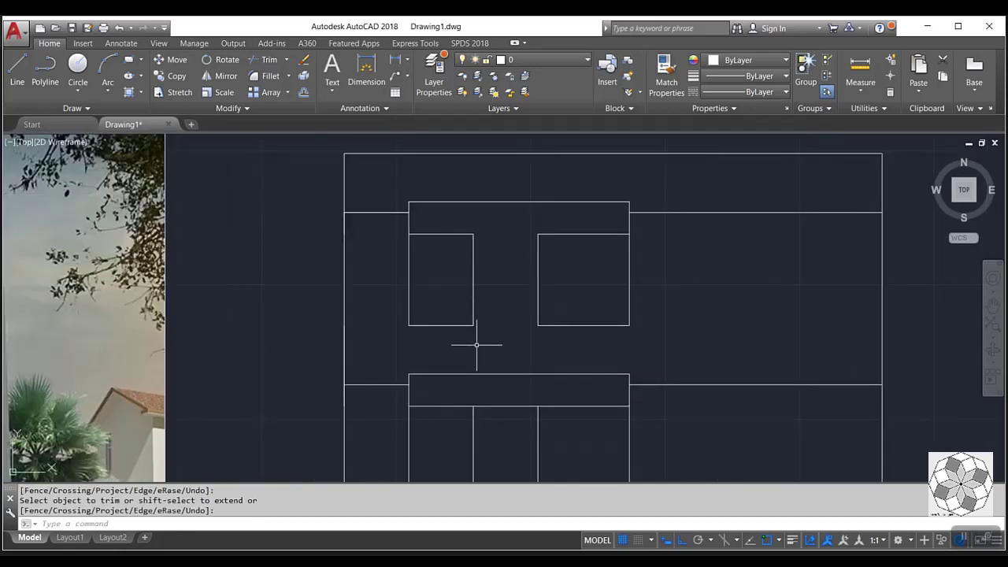
scroll(476, 344, down, 2)
text(l)
key(Return)
scroll(479, 341, down, 2)
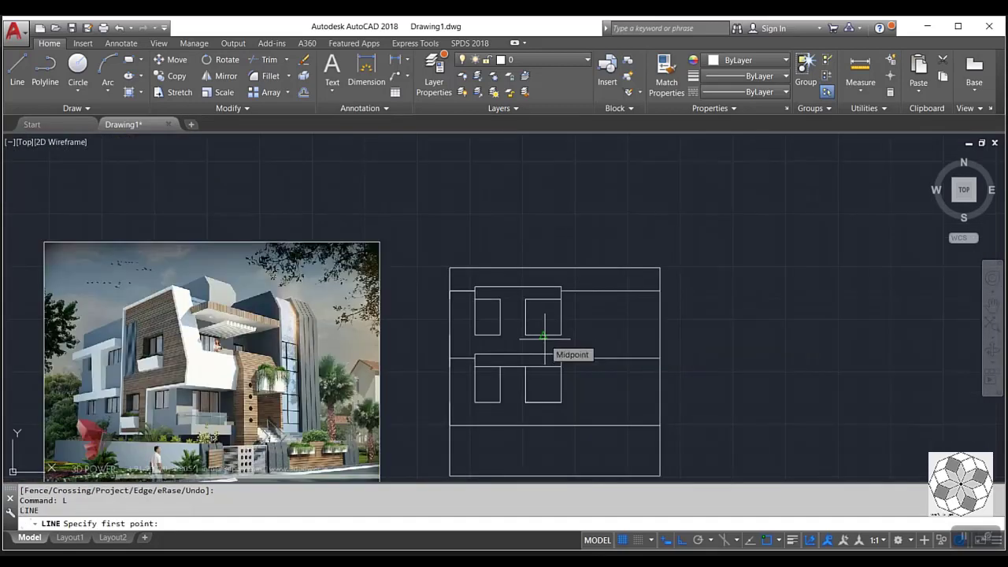
- Draw two vertical lines from below the upper windows down to the lower band
scroll(544, 337, up, 4)
click(520, 321)
click(520, 370)
key(Return)
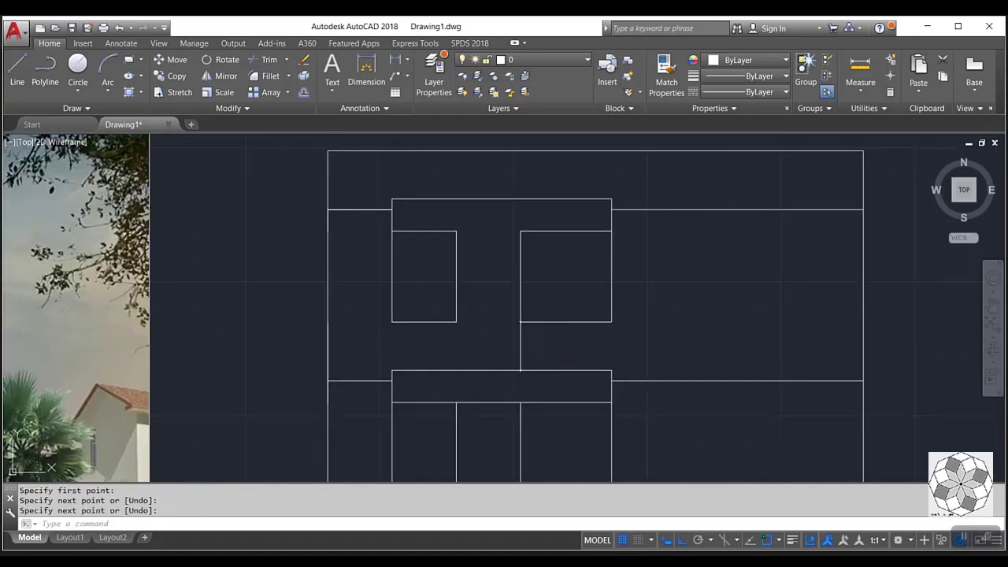
key(Return)
click(456, 321)
click(456, 370)
key(Return)
- Trim the excess lines between the windows
text(tr)
key(Return)
key(Return)
click(476, 370)
click(487, 350)
scroll(489, 343, down, 2)
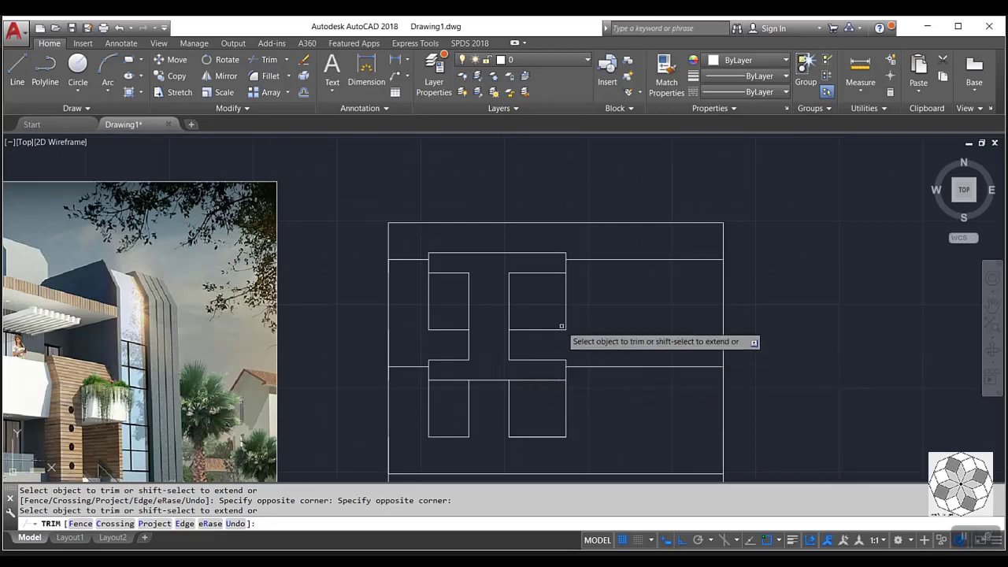
key(Escape)
- Stretch the crossing-selected window lines 0.4 units sideways
click(160, 92)
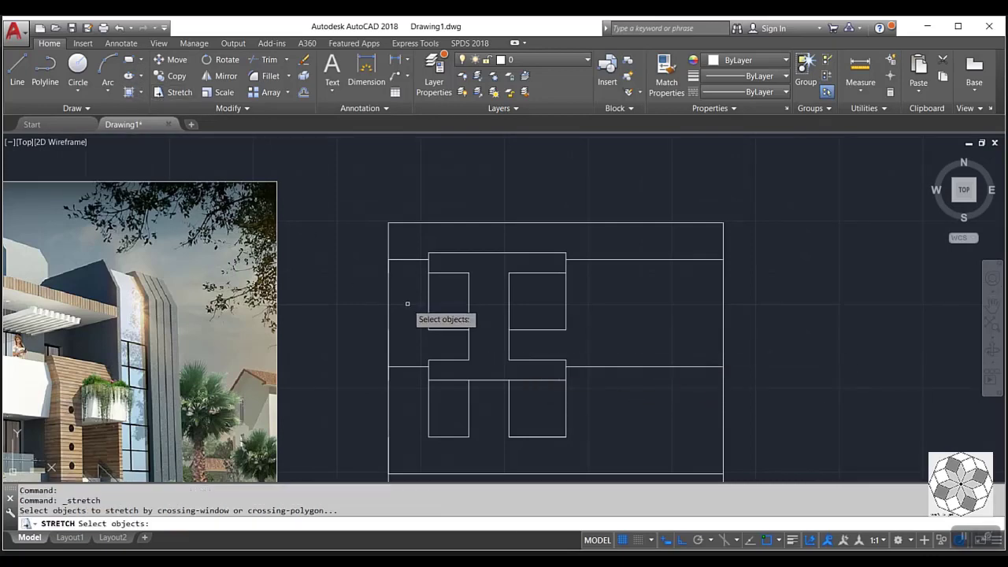
click(487, 269)
click(449, 445)
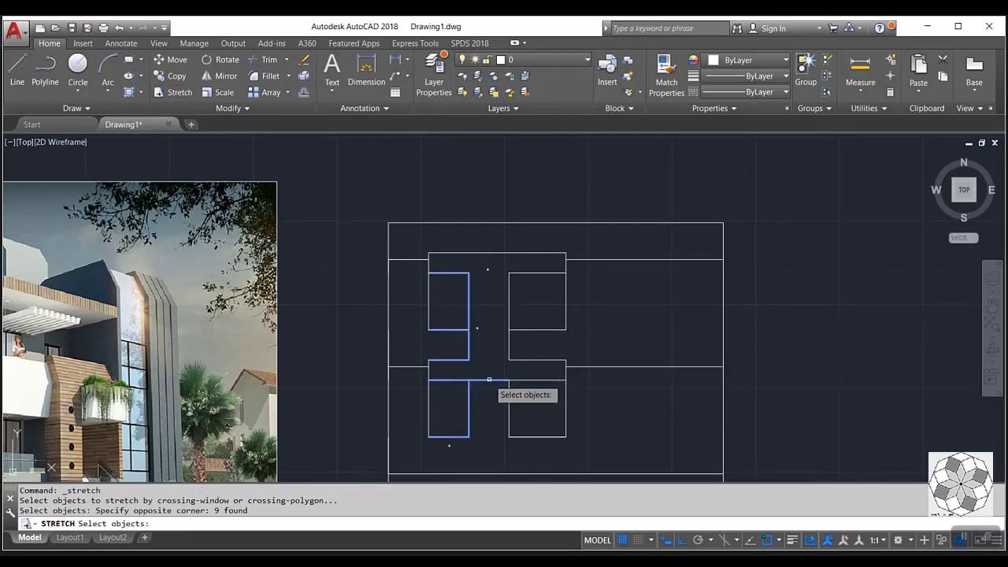
scroll(479, 354, up, 2)
key(Return)
click(473, 355)
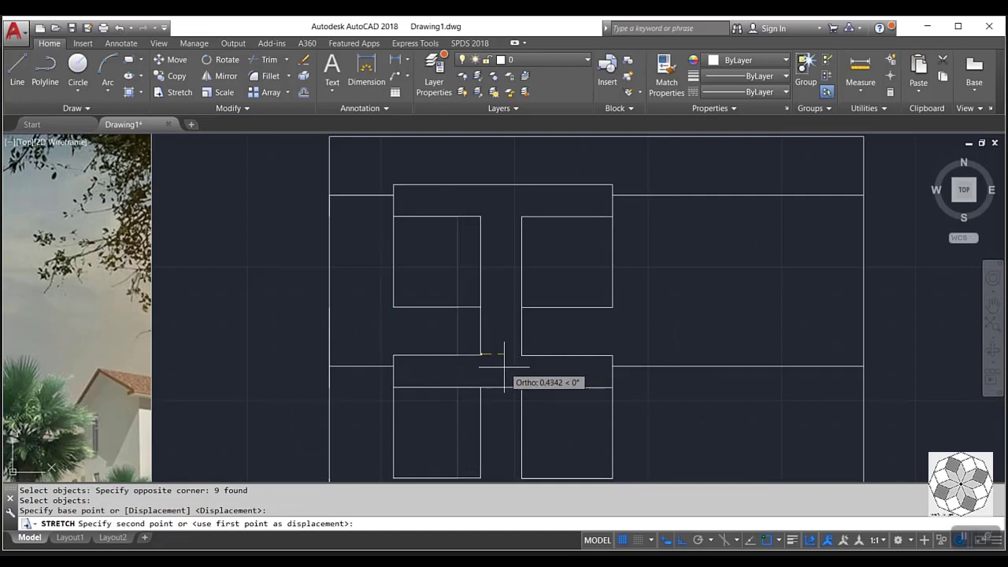
text(.4)
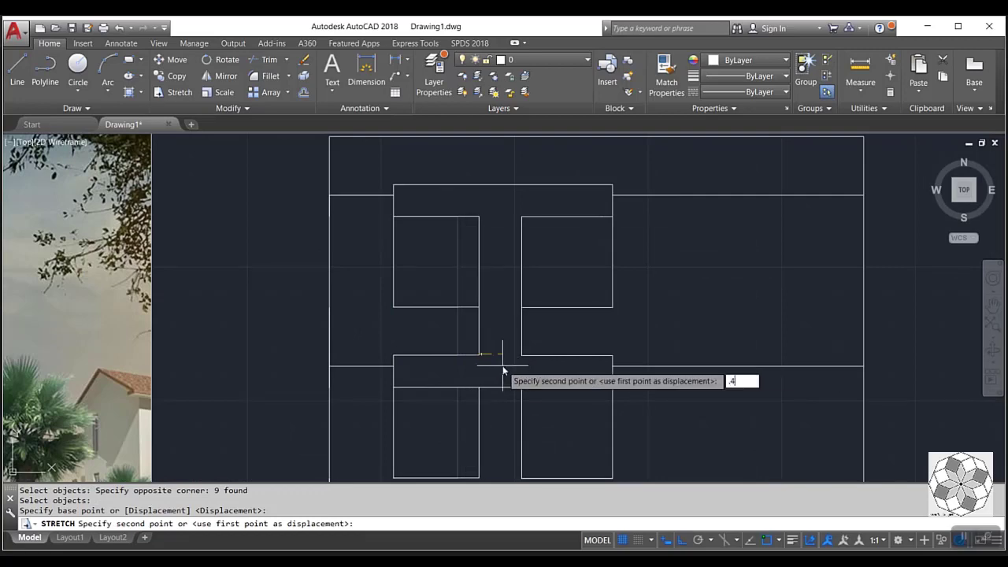
key(Return)
scroll(518, 355, down, 2)
middle_drag(506, 355, 486, 359)
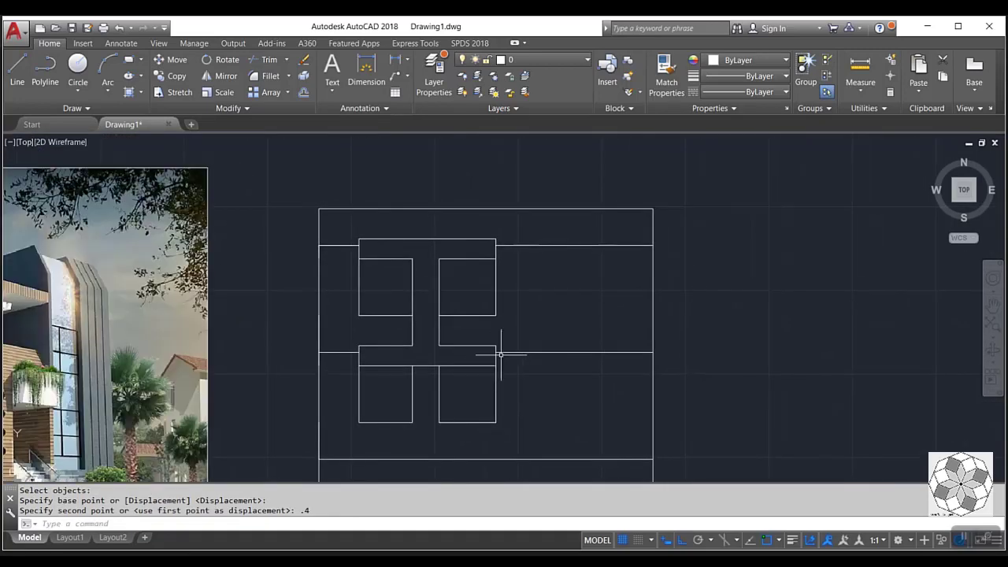
scroll(501, 348, down, 2)
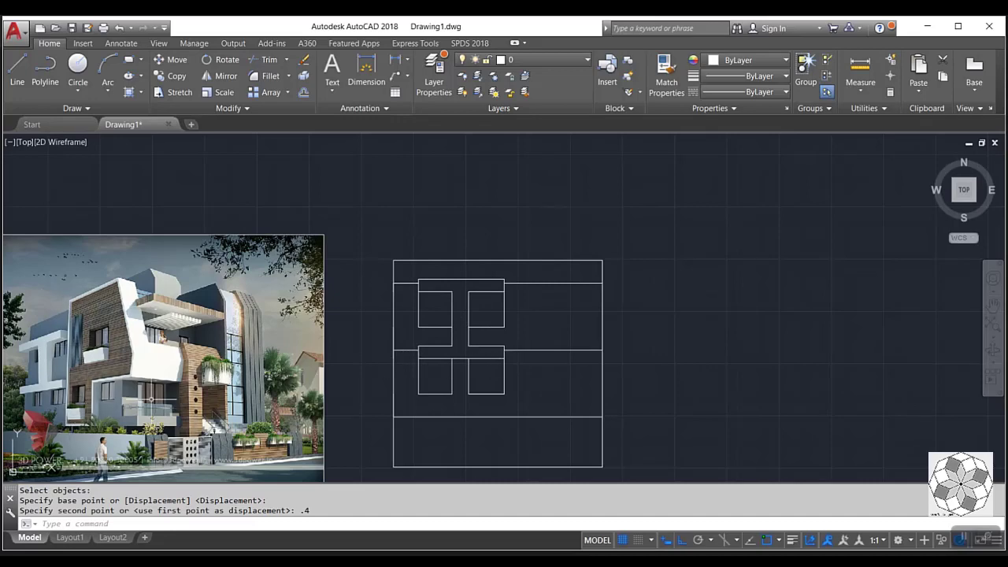
- Draw lines from the upper ledge corner: 0.6 across, 0.5 up, down to the lower band, 2 across
click(16, 69)
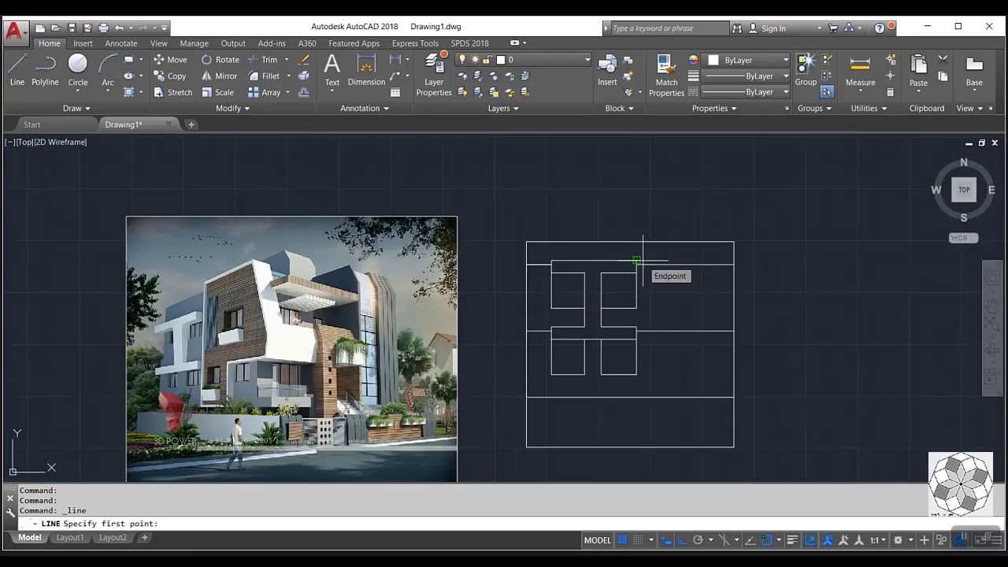
click(638, 260)
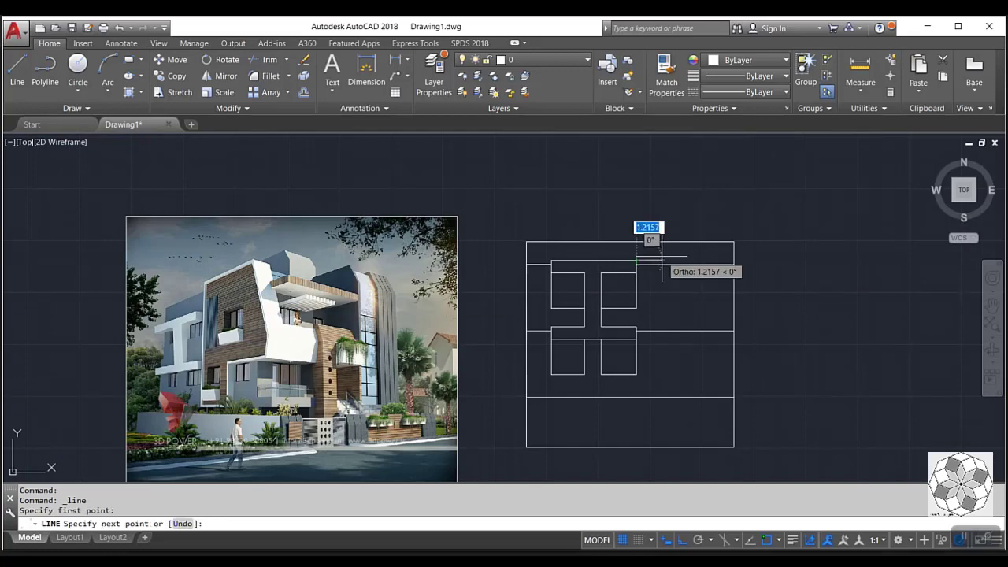
text(.6)
key(Return)
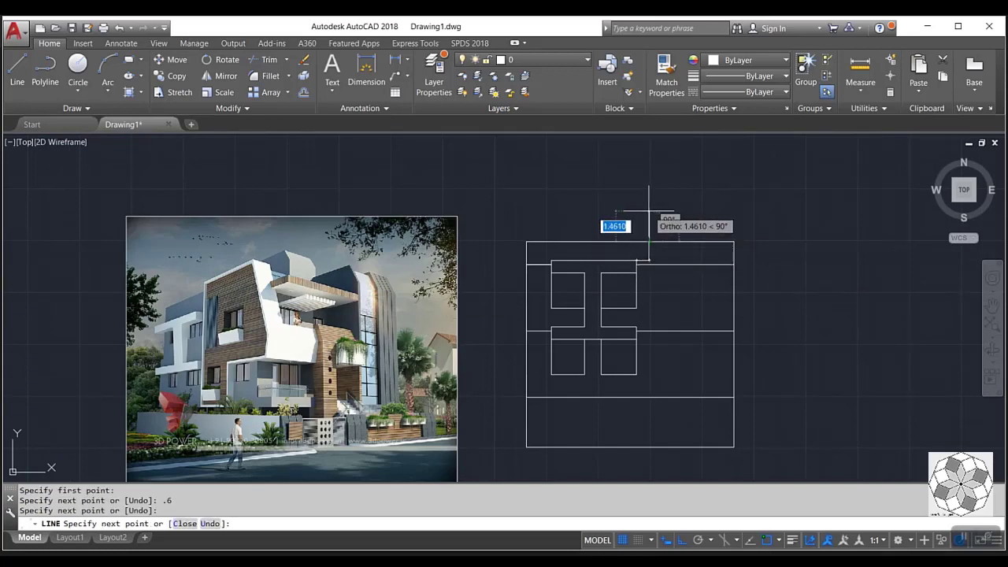
text(.5)
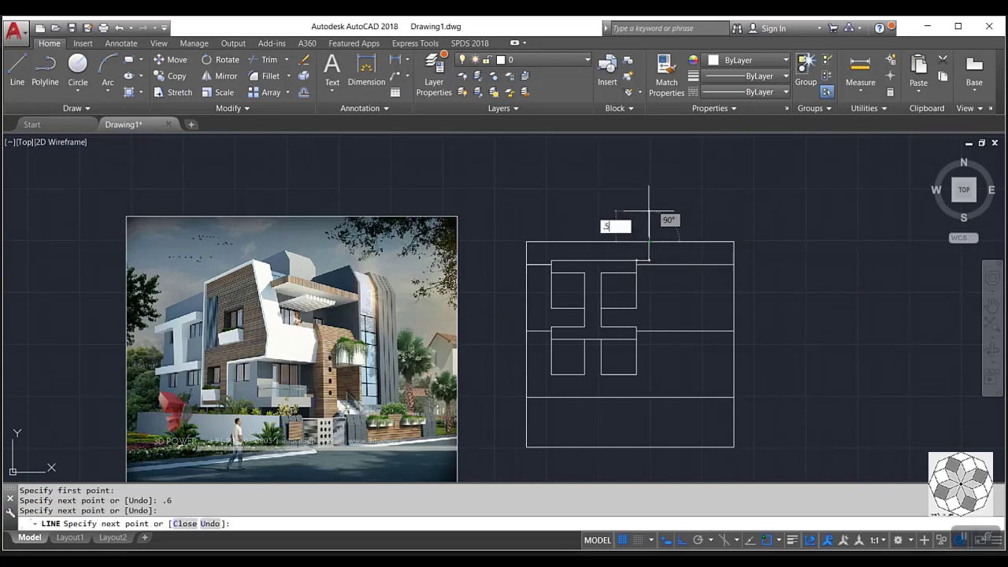
key(Return)
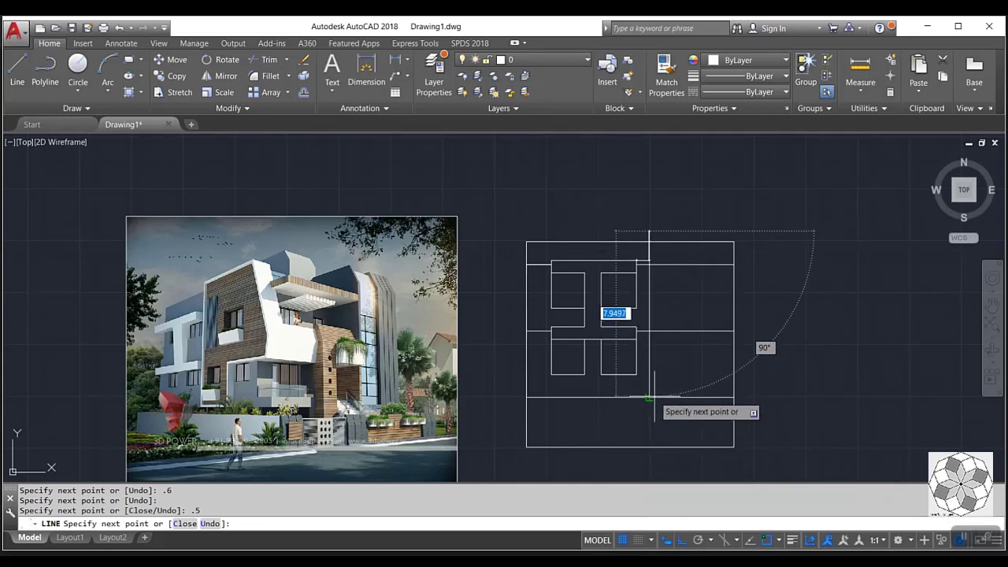
click(648, 397)
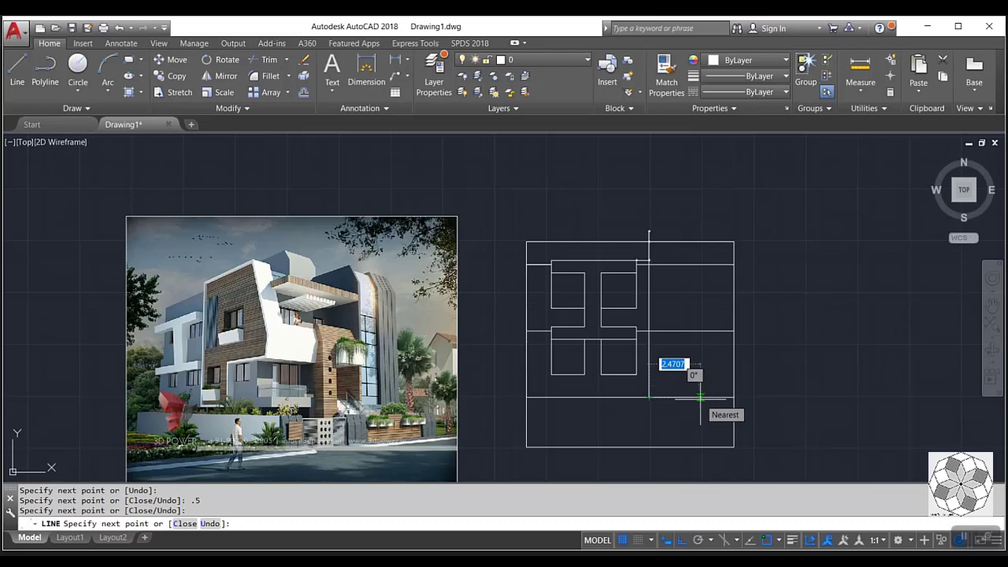
scroll(691, 398, up, 2)
text(2)
key(Return)
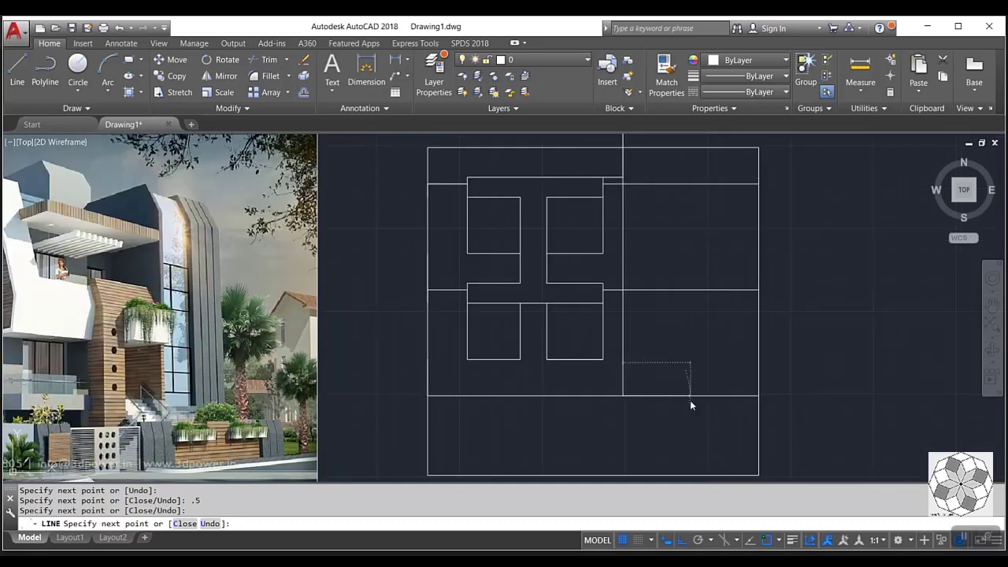
- Continue up to the middle ledge, over to the right wall corner, then angle outward with Ortho off
scroll(690, 310, down, 2)
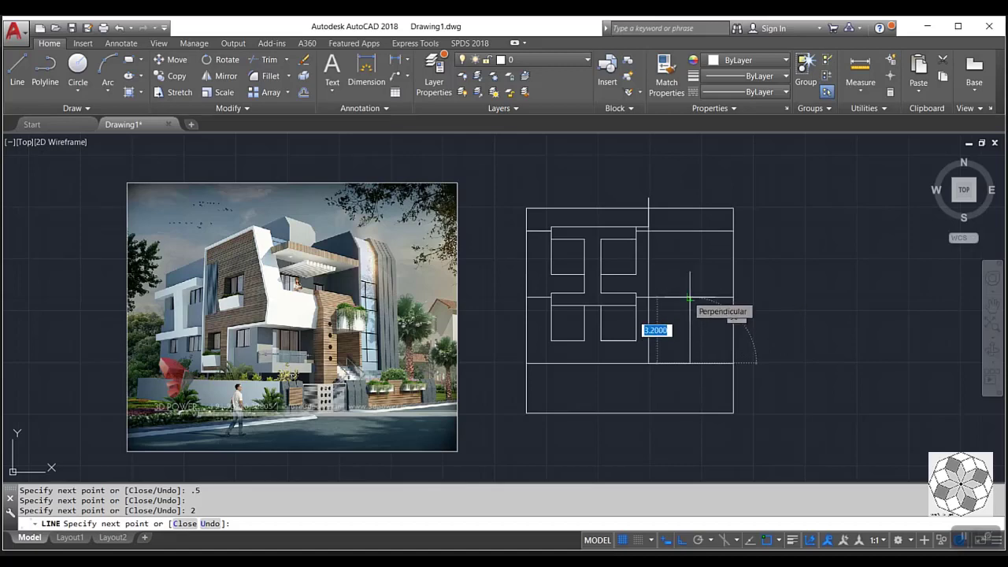
click(690, 299)
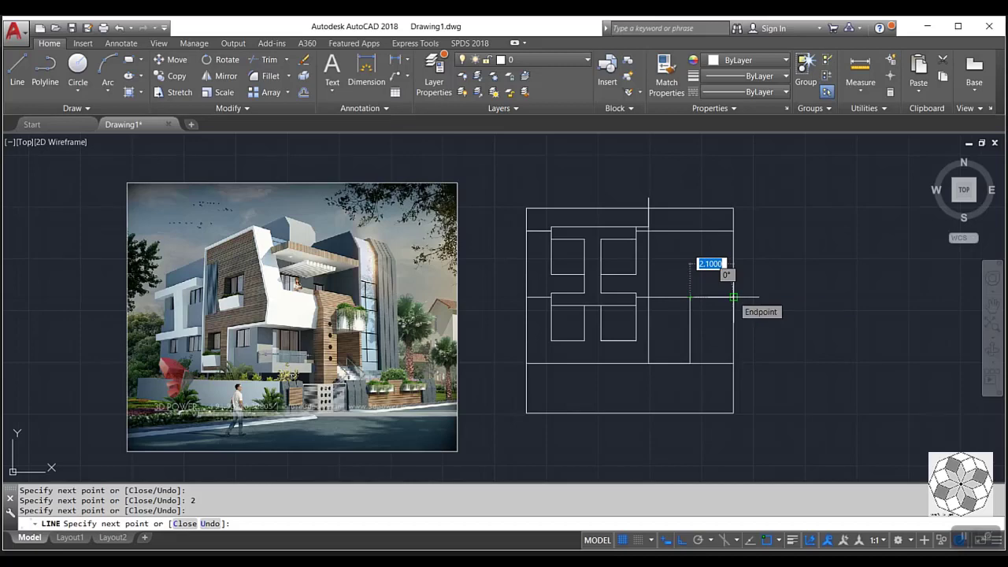
click(732, 298)
key(F8)
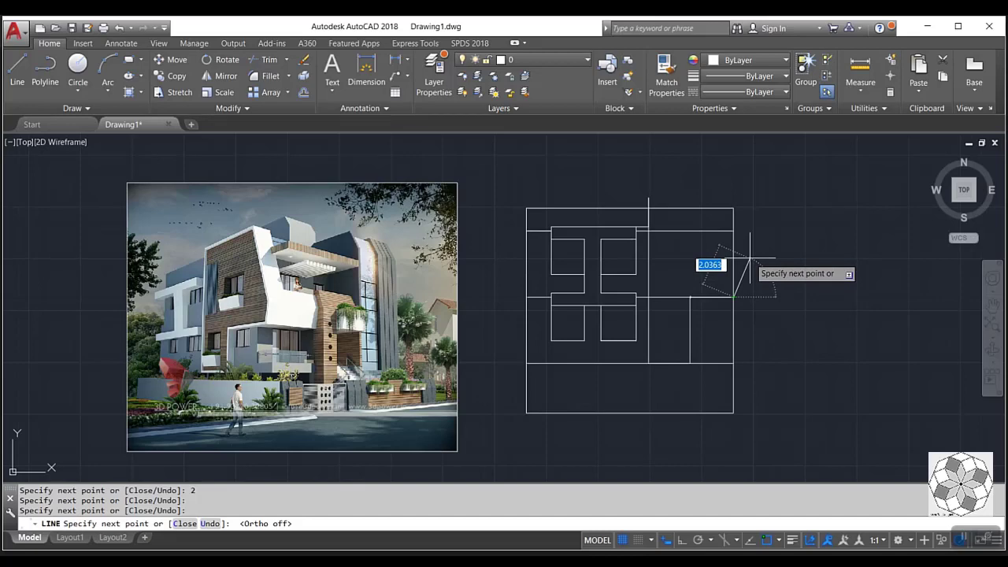
click(749, 256)
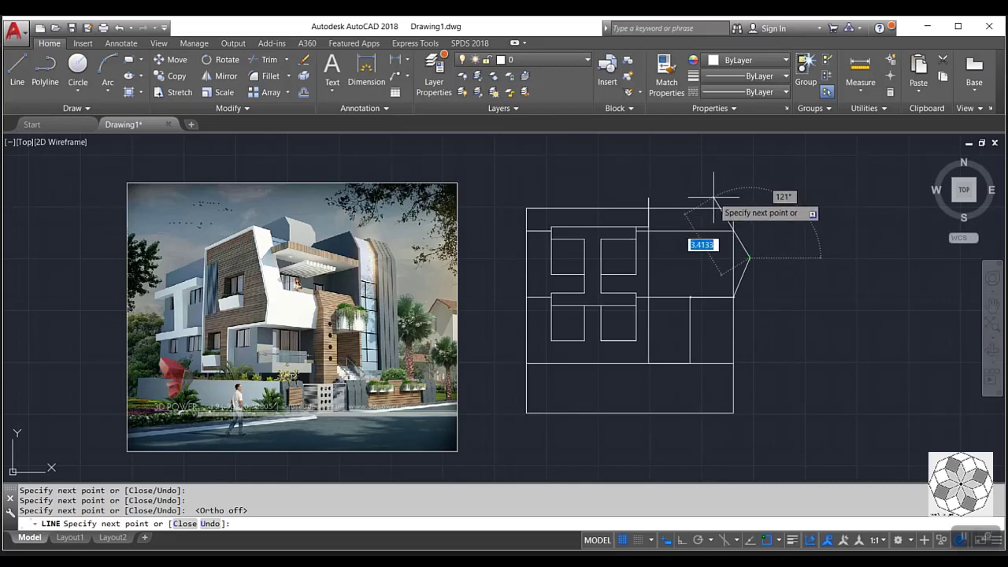
key(Escape)
scroll(743, 310, up, 3)
click(758, 242)
- Erase the old angled line beside the right wall
click(725, 232)
scroll(642, 331, down, 3)
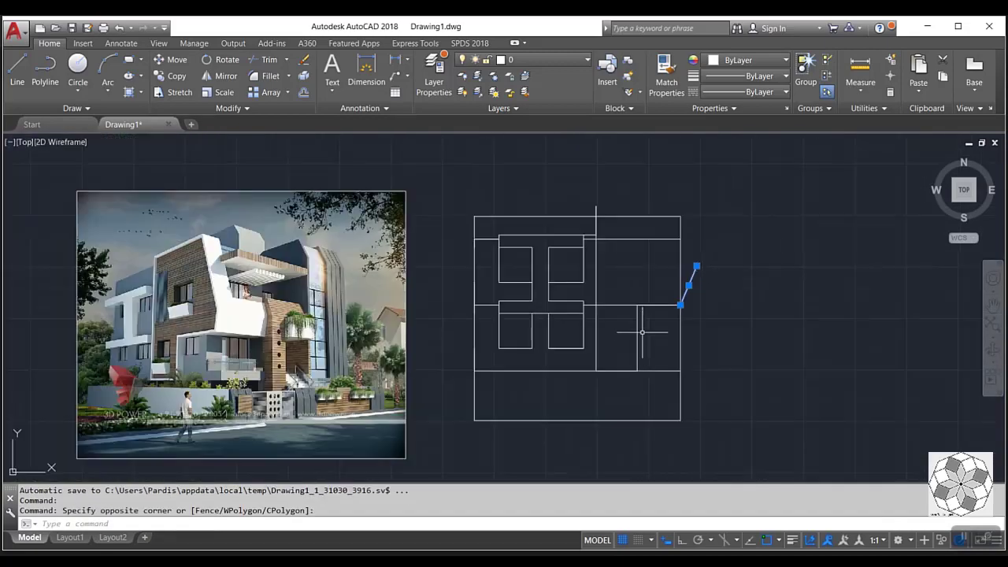
scroll(642, 332, up, 2)
key(Delete)
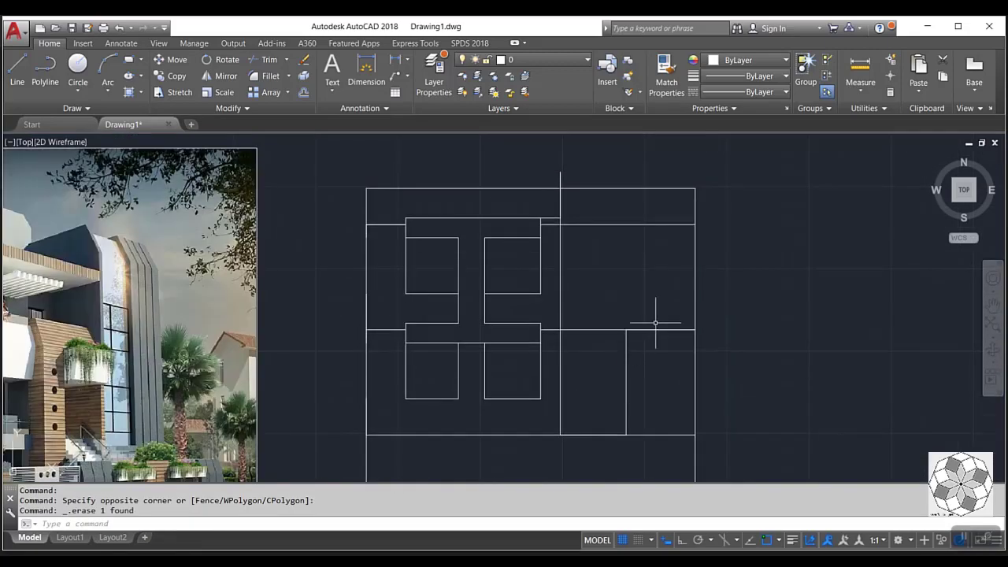
scroll(655, 322, down, 2)
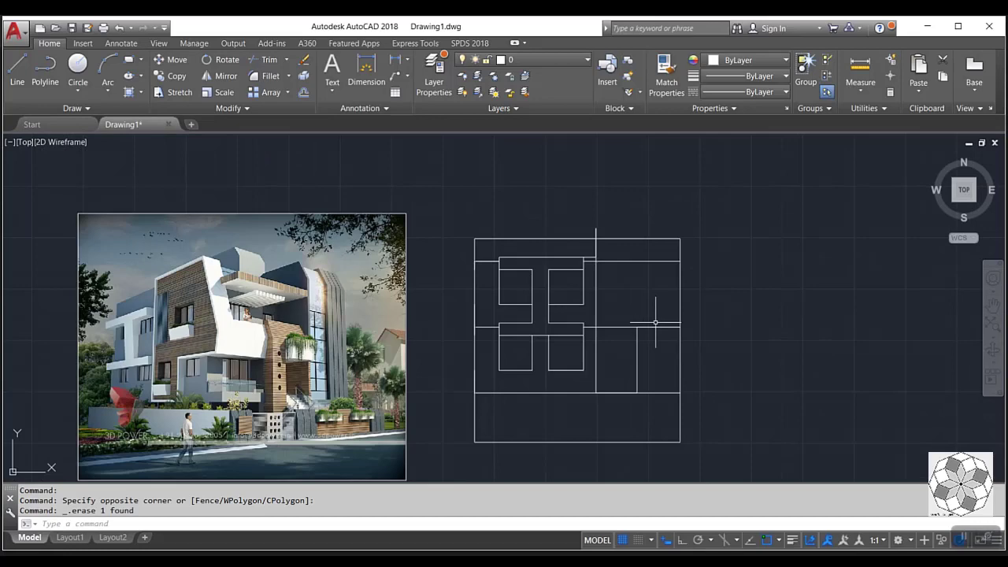
- Draw the pointed wedge from the middle ledge out past the right wall and up above the roof
click(16, 69)
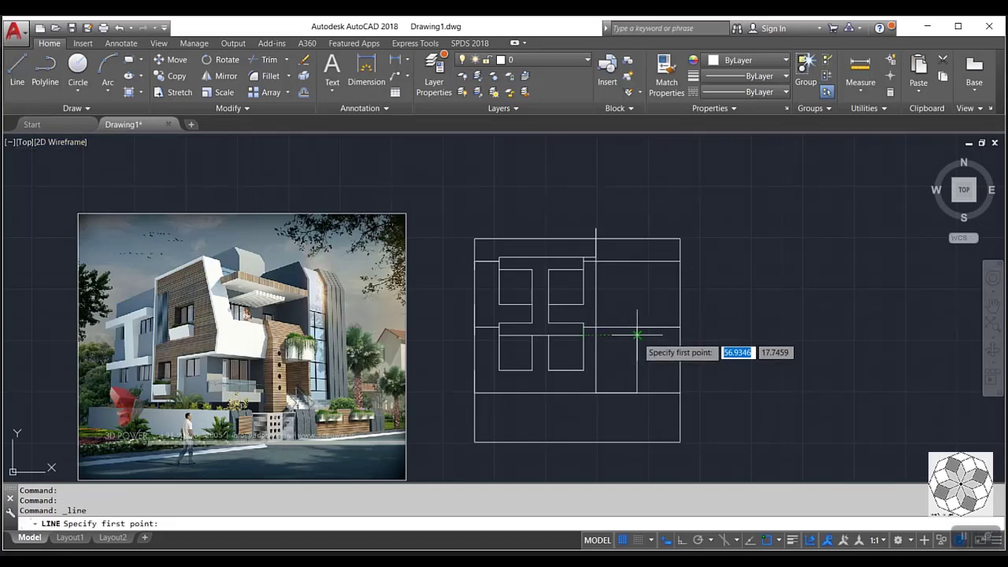
click(637, 334)
key(F8)
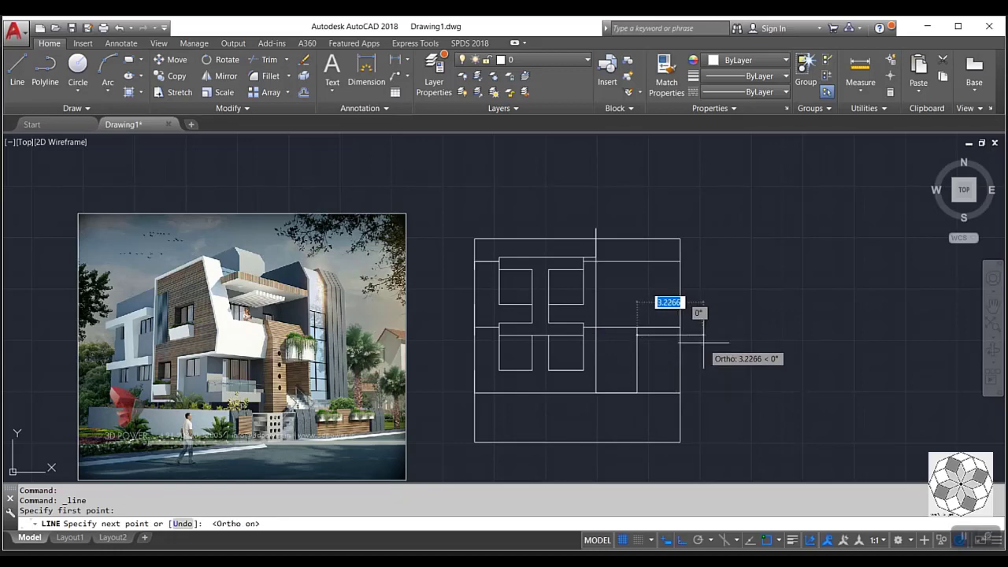
scroll(693, 335, up, 1)
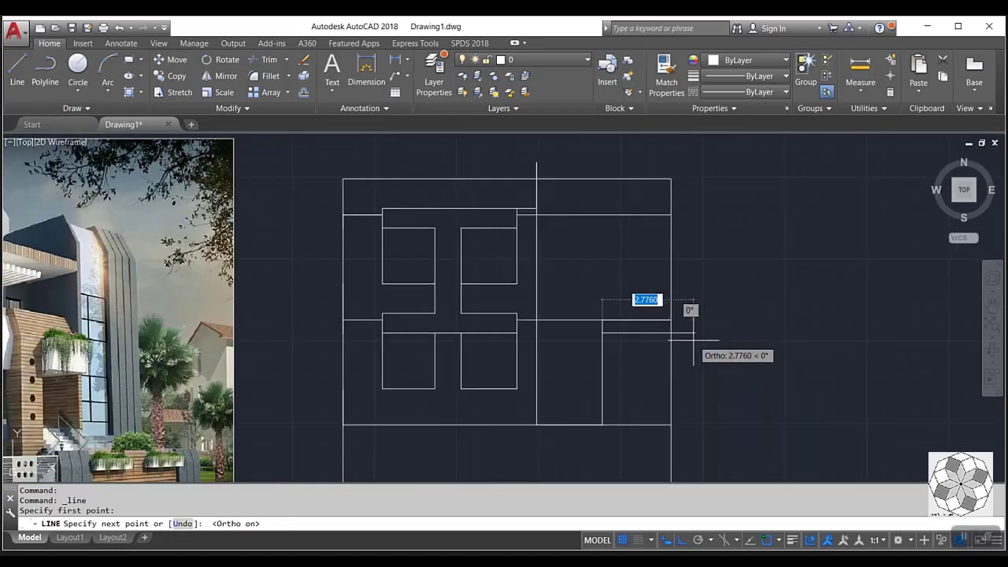
scroll(691, 334, up, 1)
scroll(690, 332, down, 1)
scroll(687, 331, down, 1)
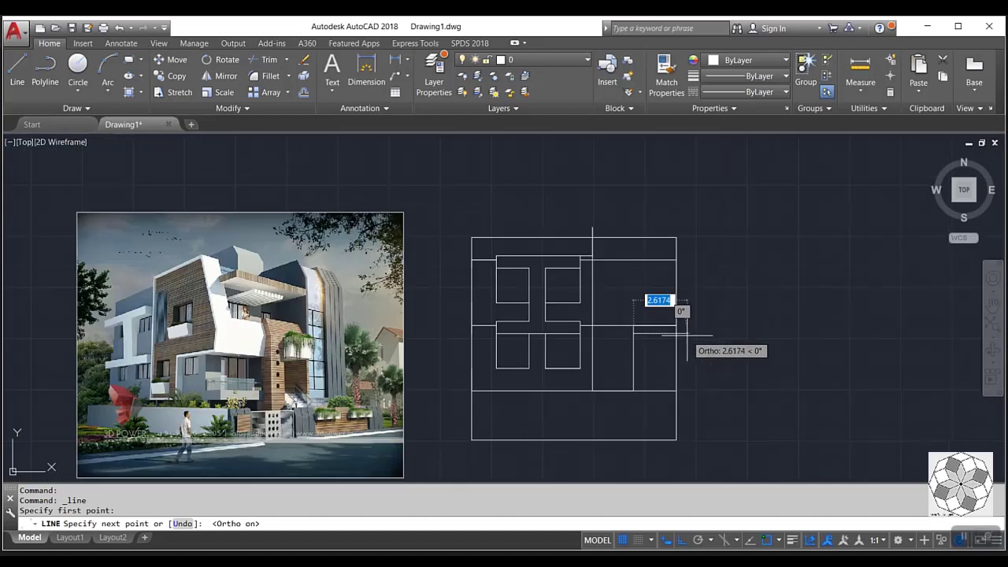
scroll(693, 336, up, 2)
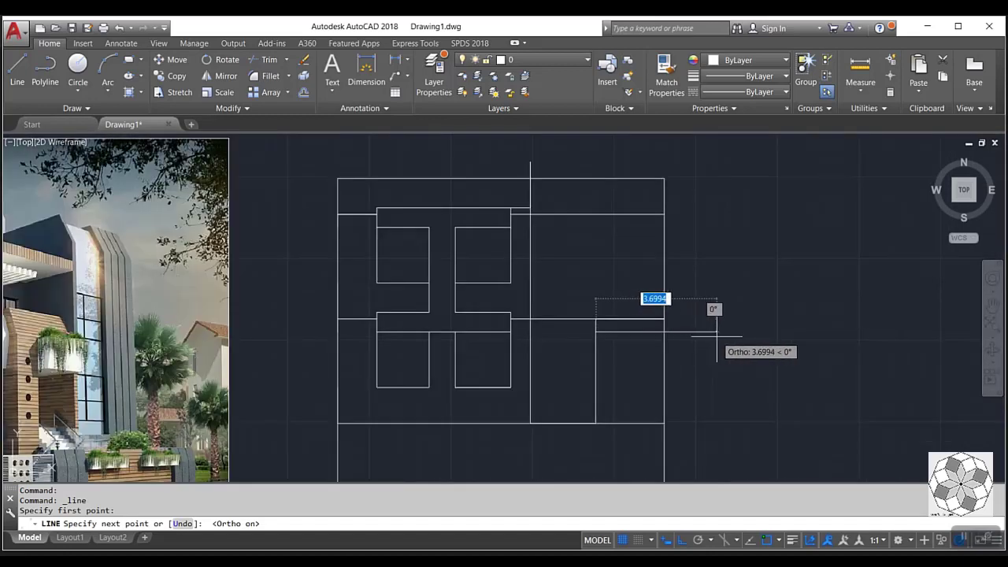
key(F8)
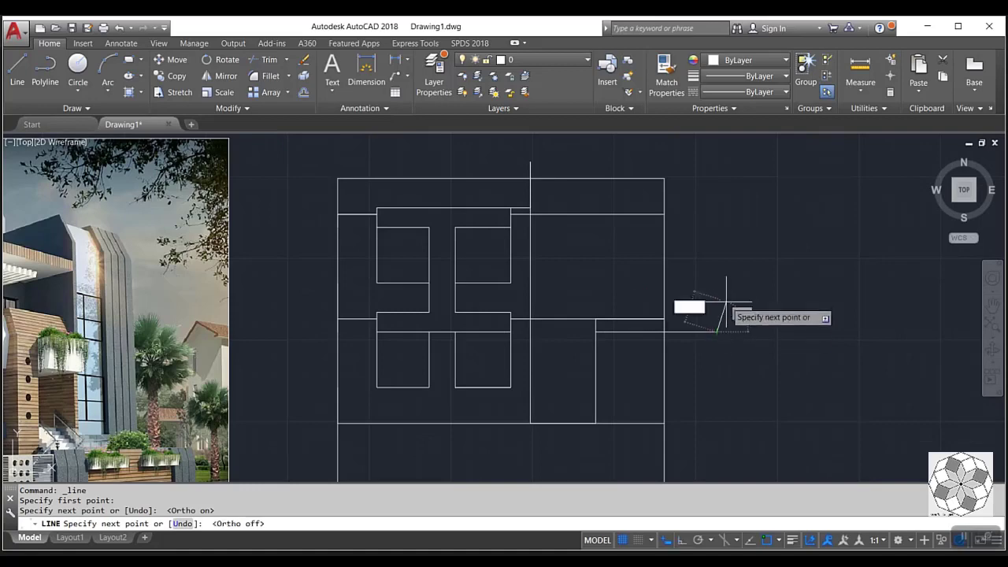
scroll(726, 293, down, 1)
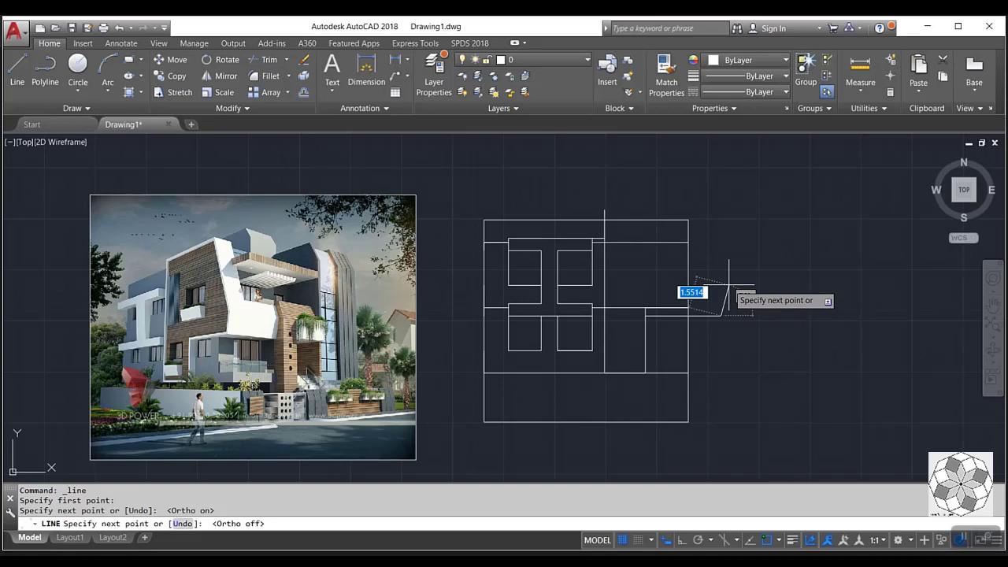
click(728, 286)
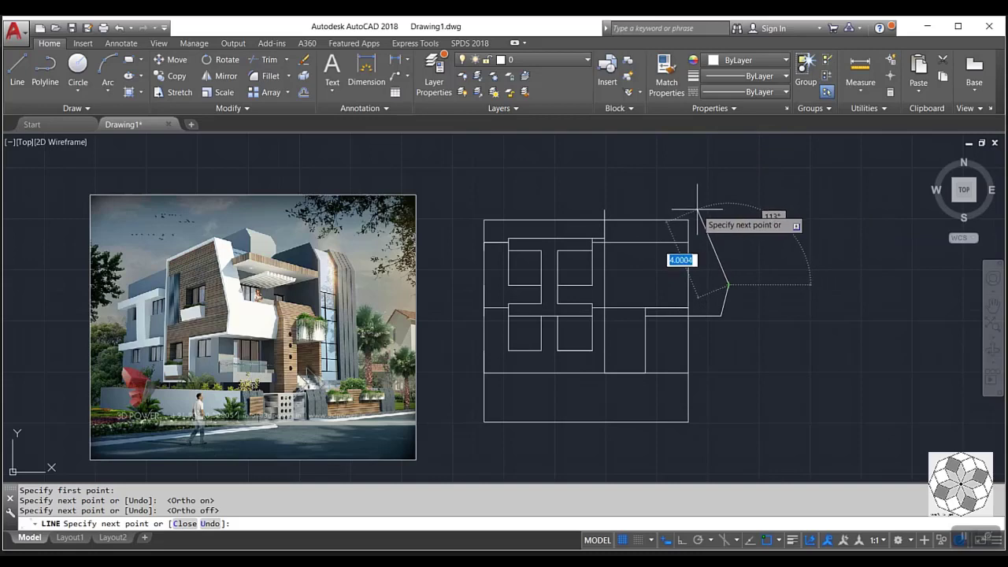
click(696, 211)
key(Return)
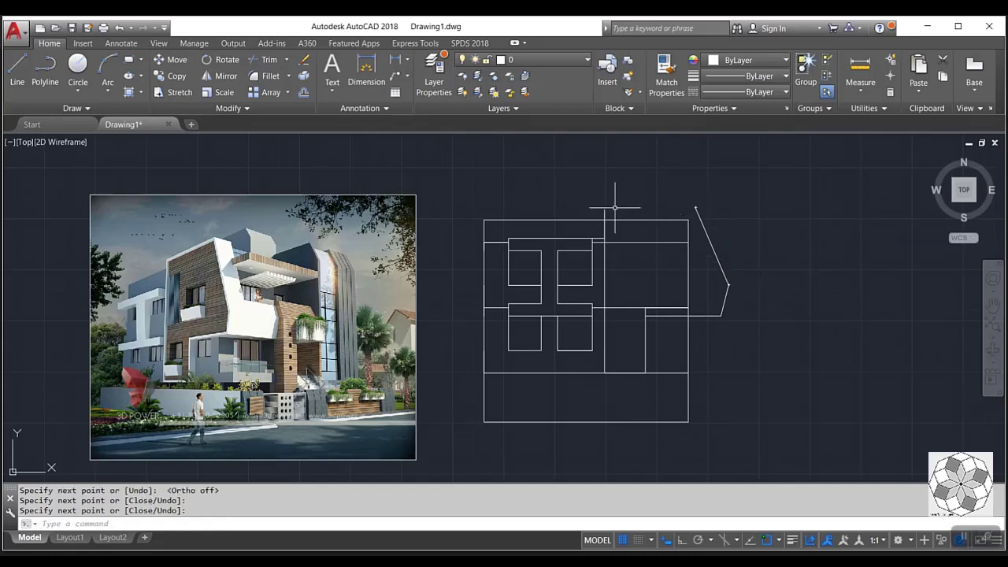
- Draw a horizontal top edge from the tall vertical to the wedge tip
key(Return)
click(605, 210)
click(696, 209)
key(Return)
text(tr)
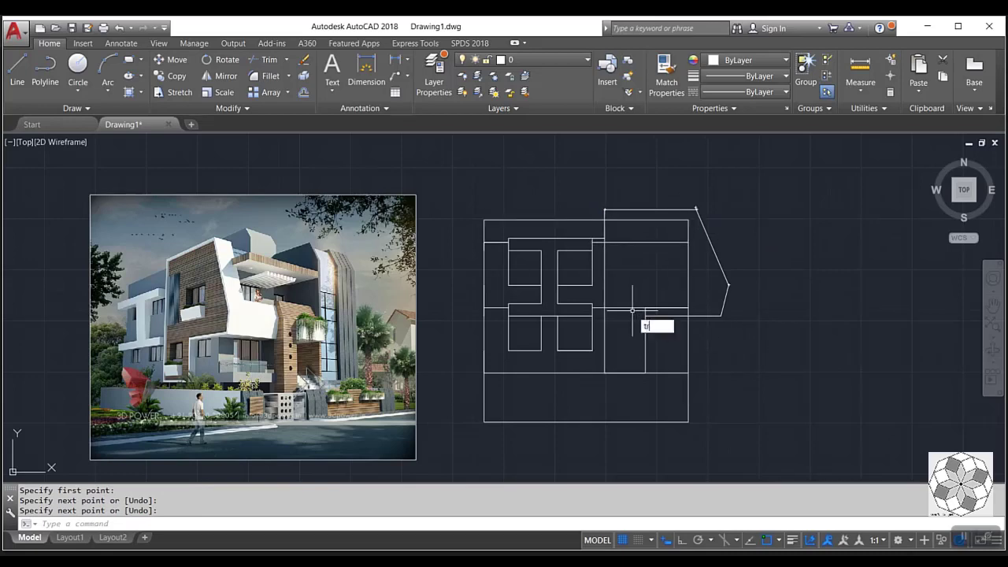
- Erase the inner L-shaped stray lines and a leftover stub line with crossing windows
key(Return)
scroll(630, 326, up, 4)
scroll(630, 270, down, 2)
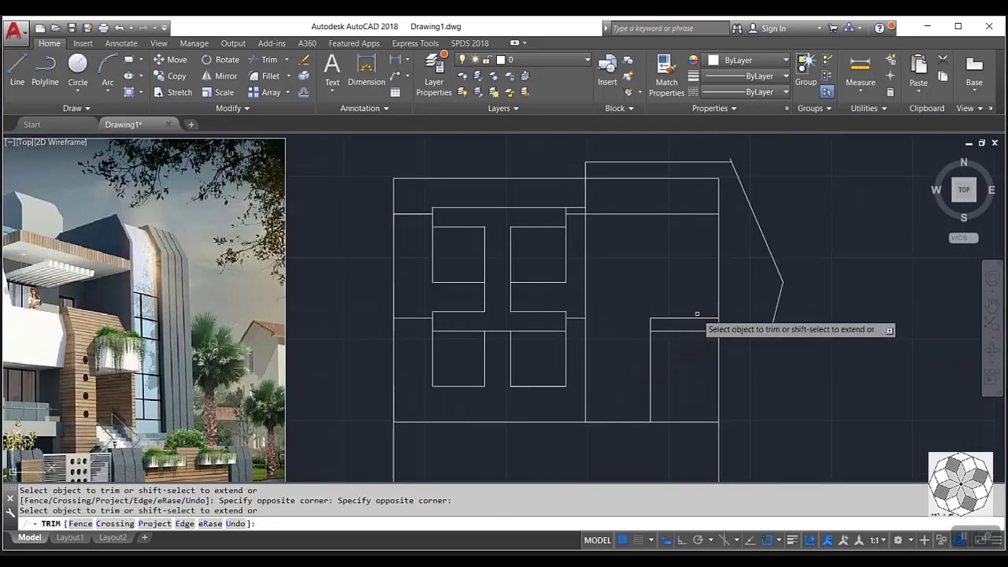
scroll(713, 346, up, 2)
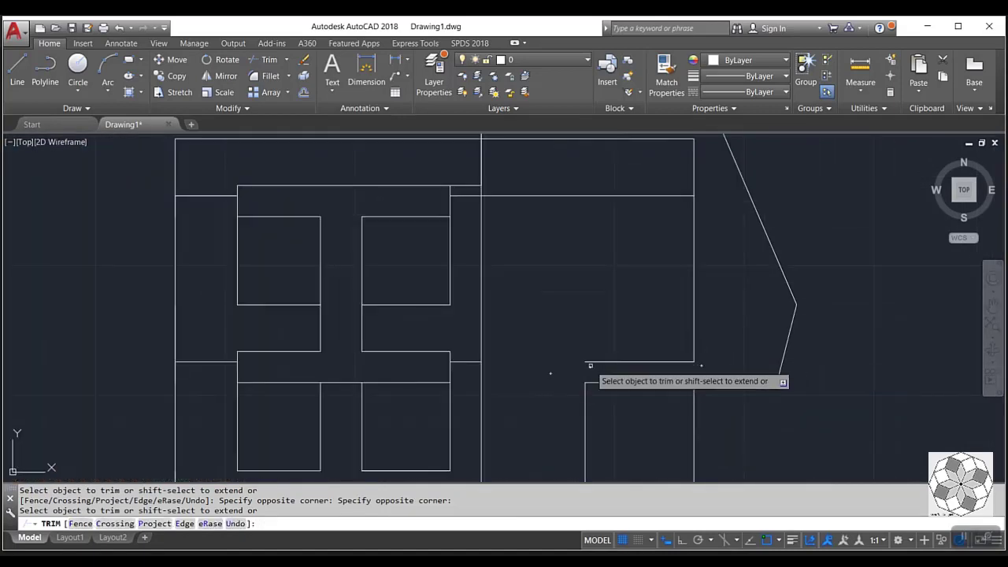
scroll(627, 353, down, 2)
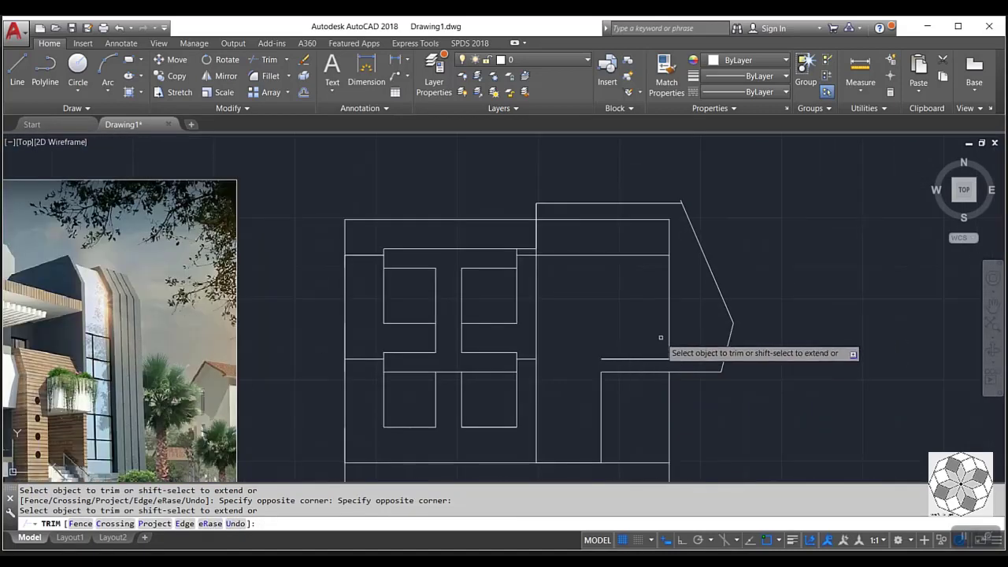
click(677, 218)
click(695, 314)
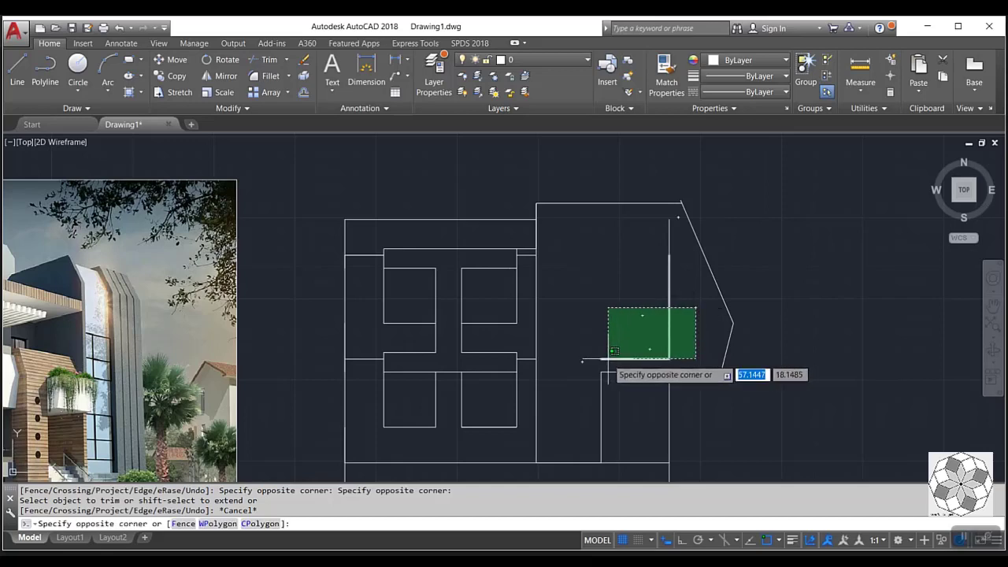
click(603, 360)
key(Delete)
click(677, 227)
click(653, 252)
key(Delete)
- Erase the short horizontal stray line, leaving a clean pointed wedge outline
scroll(530, 305, down, 4)
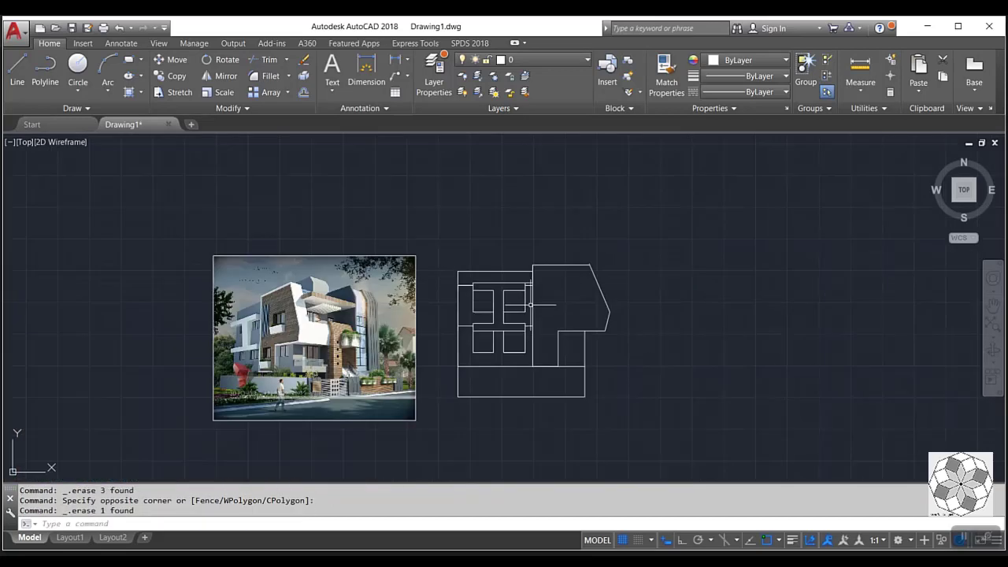
mouse_move(588, 314)
middle_down()
mouse_move(662, 358)
mouse_move(538, 267)
middle_up()
scroll(628, 366, up, 2)
scroll(457, 265, up, 2)
scroll(484, 228, up, 2)
click(483, 227)
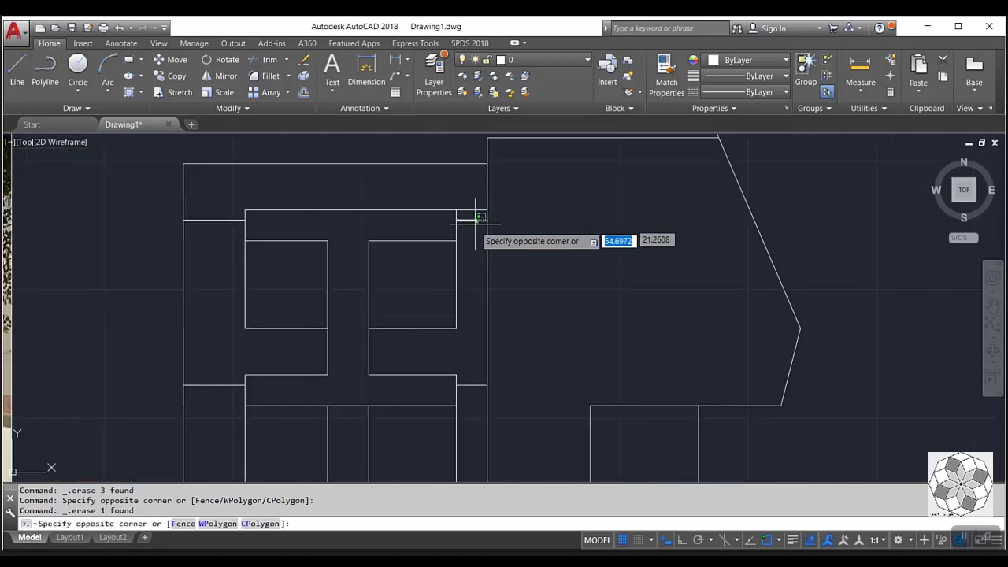
click(472, 250)
key(Delete)
scroll(476, 278, down, 2)
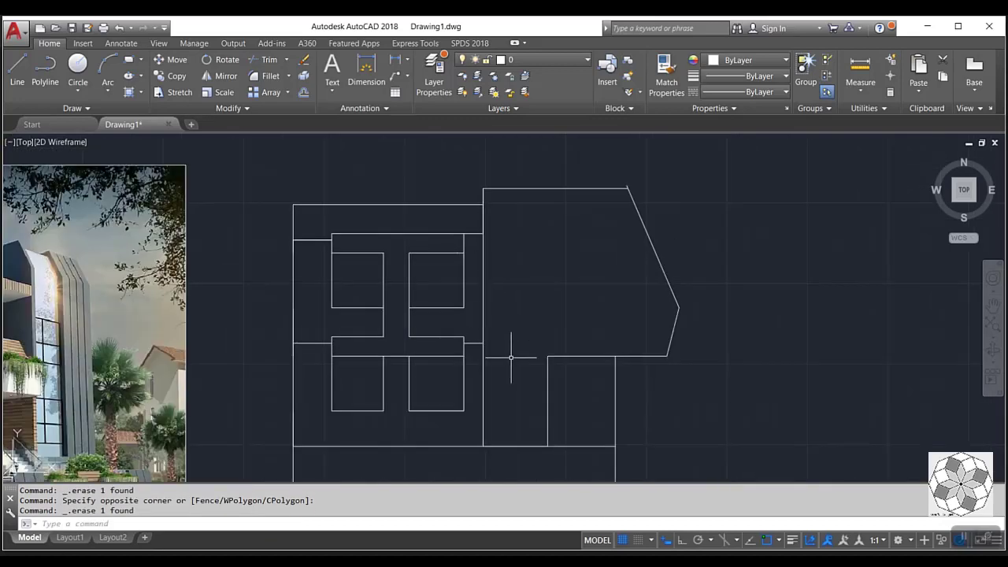
scroll(549, 319, down, 2)
scroll(500, 315, up, 2)
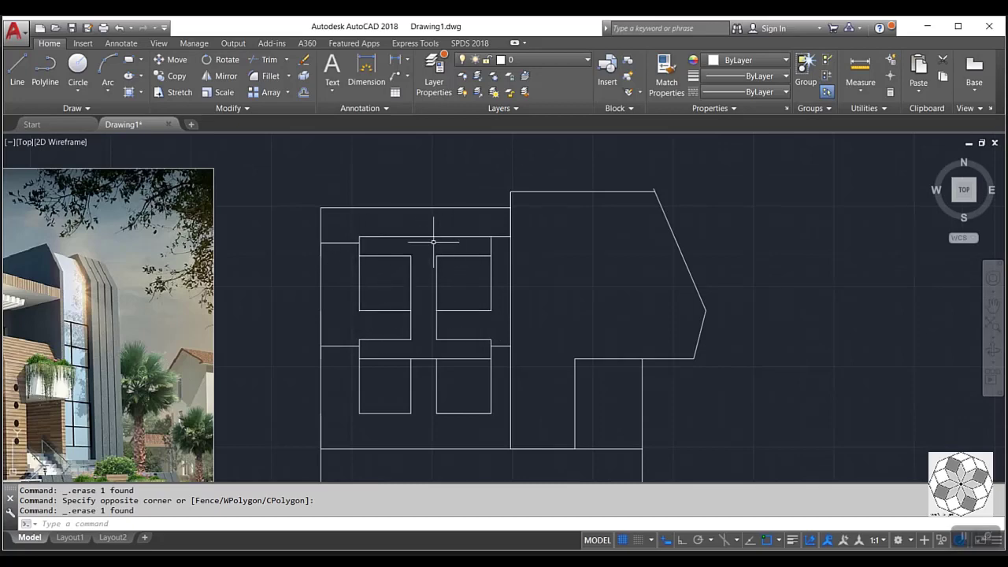
- Try selecting the left-side lines and a TRIM, then cancel both
drag(499, 341, 499, 355)
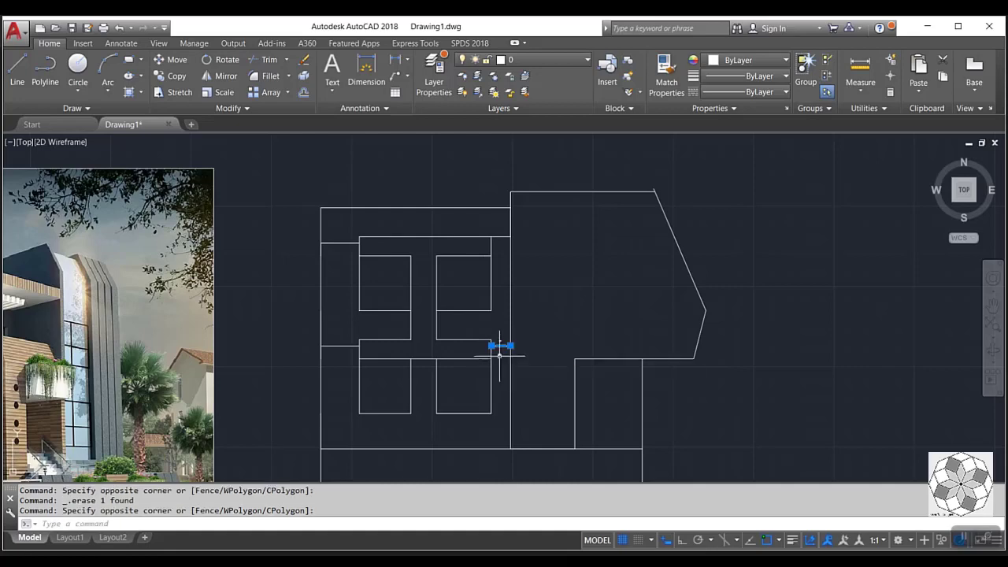
drag(340, 339, 339, 360)
key(Escape)
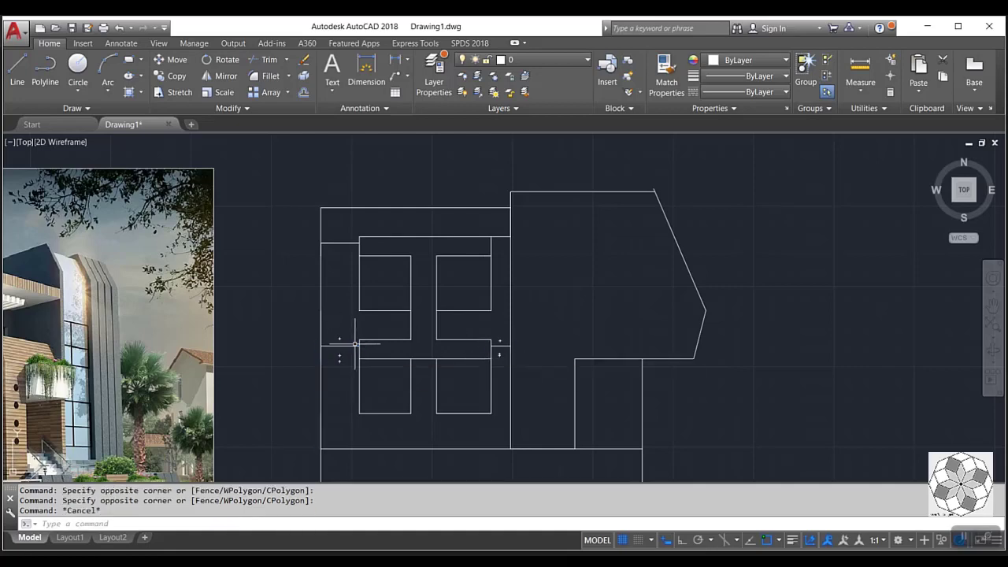
text(tr)
key(Return)
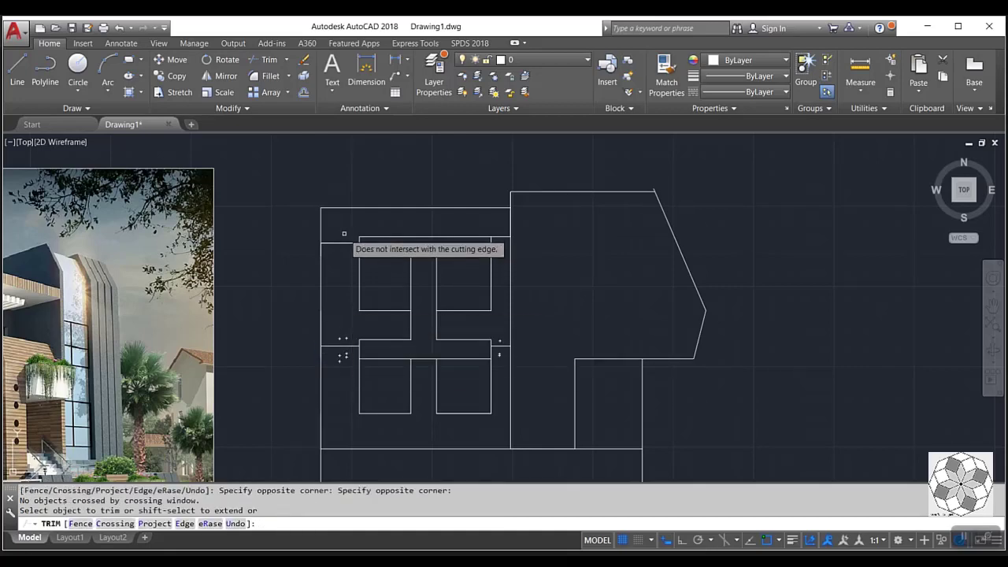
key(Escape)
click(355, 225)
click(337, 374)
key(Escape)
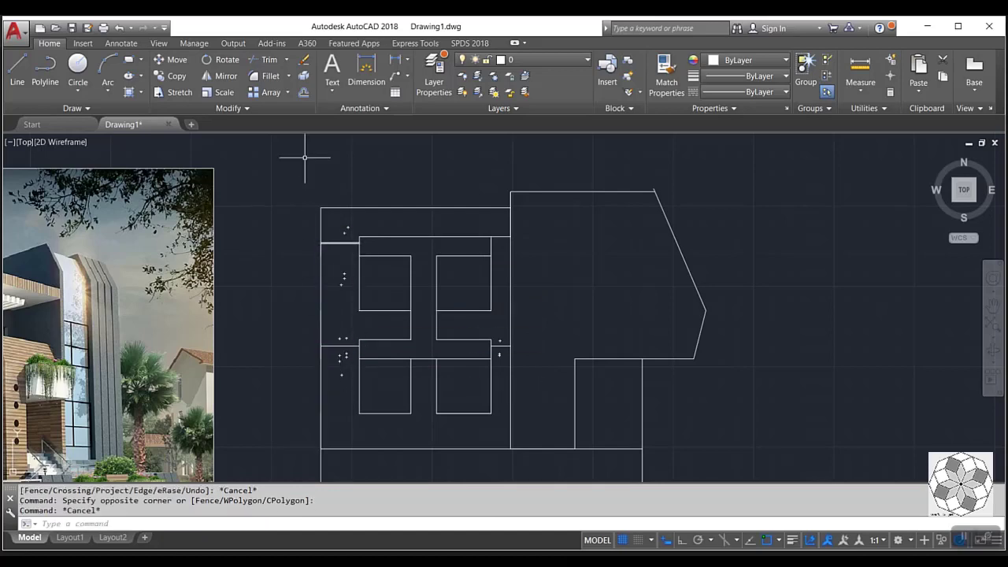
- Explode the left-side polyline into separate line segments
click(301, 77)
click(335, 409)
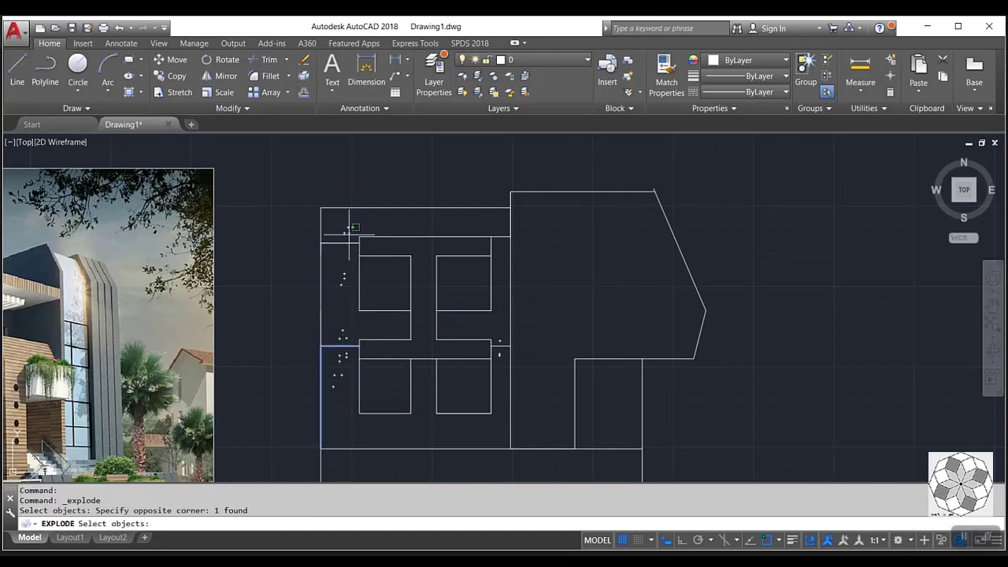
click(341, 285)
key(Return)
- Erase the upper and lower left connector lines plus a small leftover stub
click(339, 345)
click(337, 378)
click(344, 236)
click(338, 275)
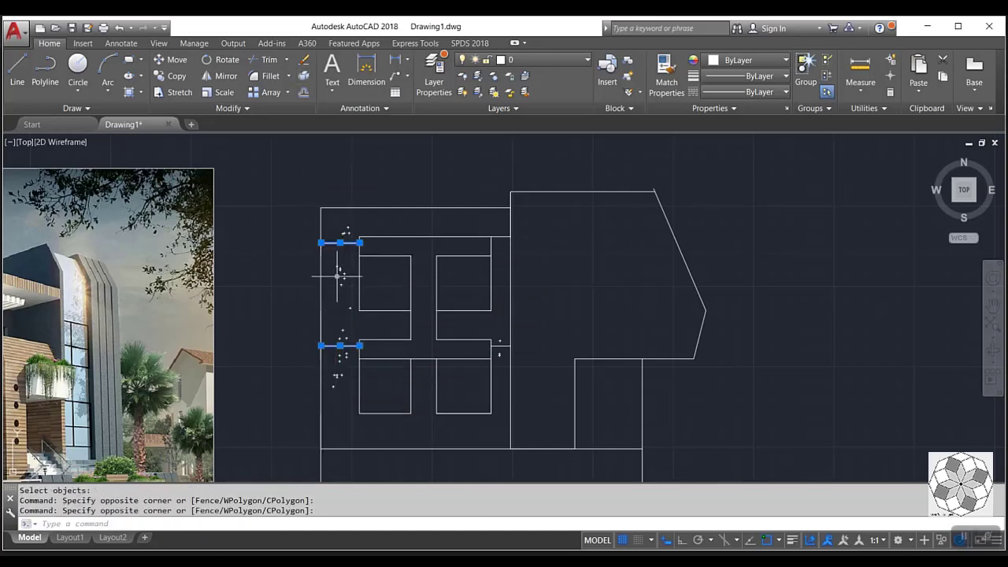
key(Delete)
scroll(481, 342, up, 3)
click(522, 333)
click(506, 383)
key(Delete)
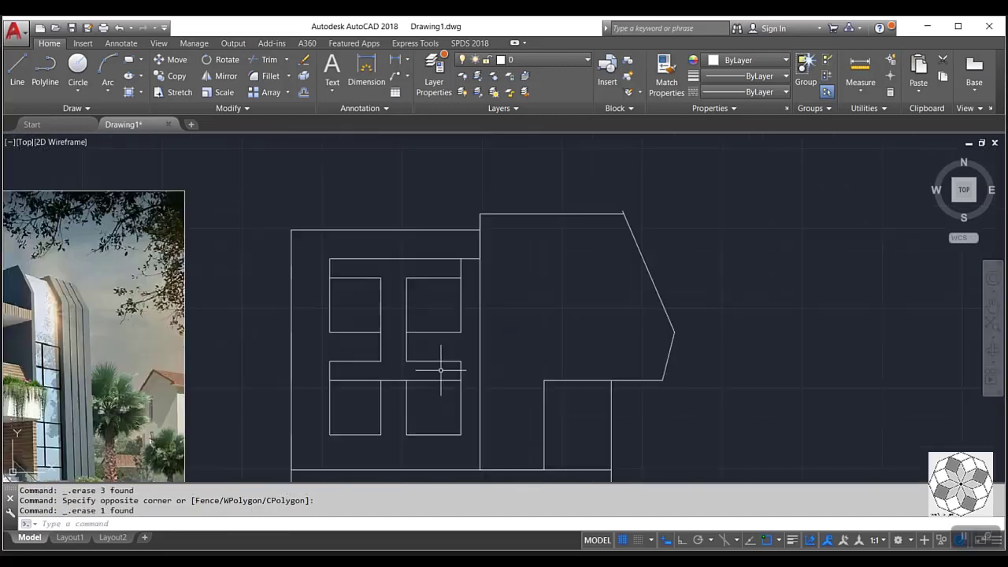
middle_drag(456, 331, 436, 266)
scroll(453, 302, down, 4)
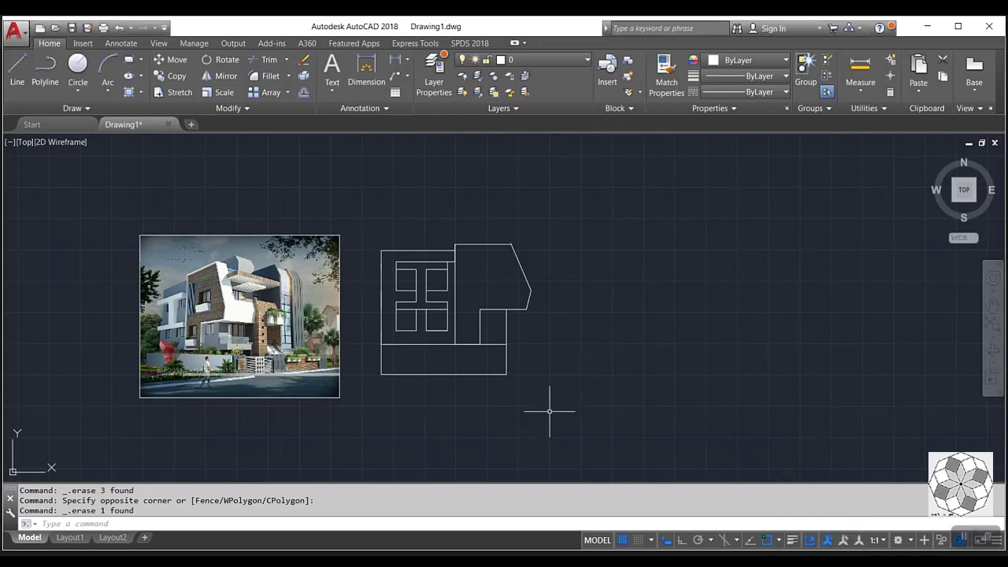
- Pan and zoom to compare the outline against the reference house render
scroll(414, 251, up, 2)
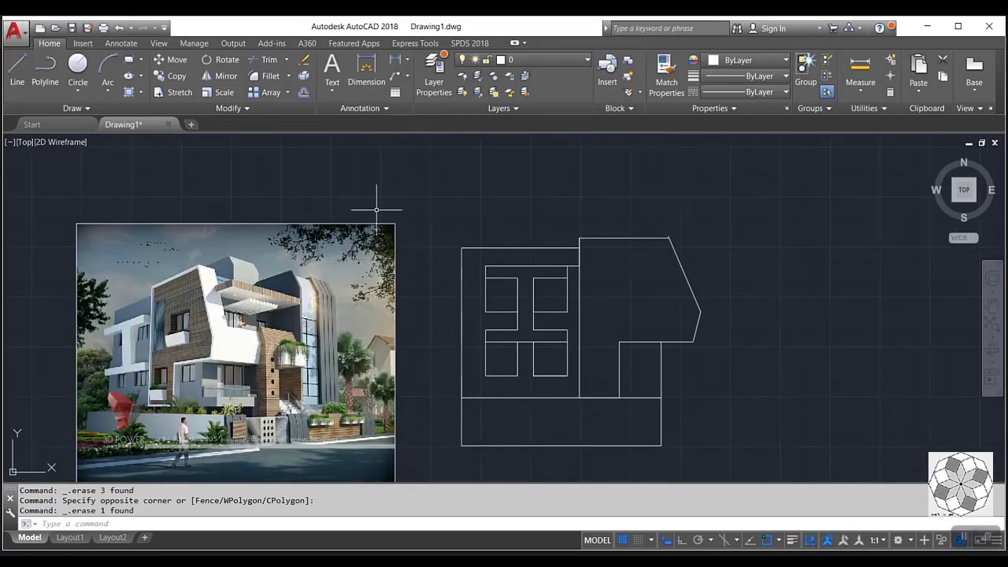
middle_drag(420, 307, 392, 301)
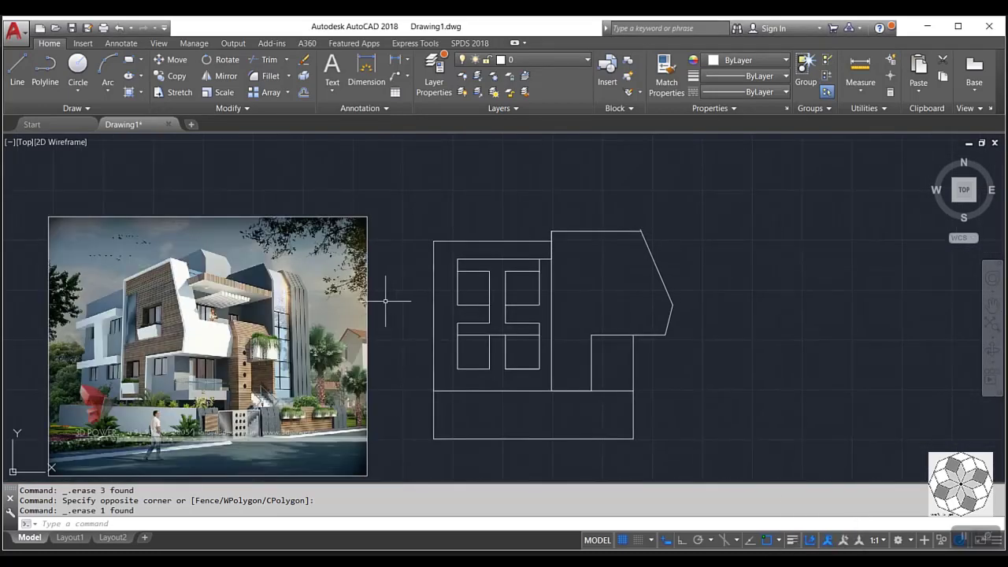
scroll(148, 427, up, 2)
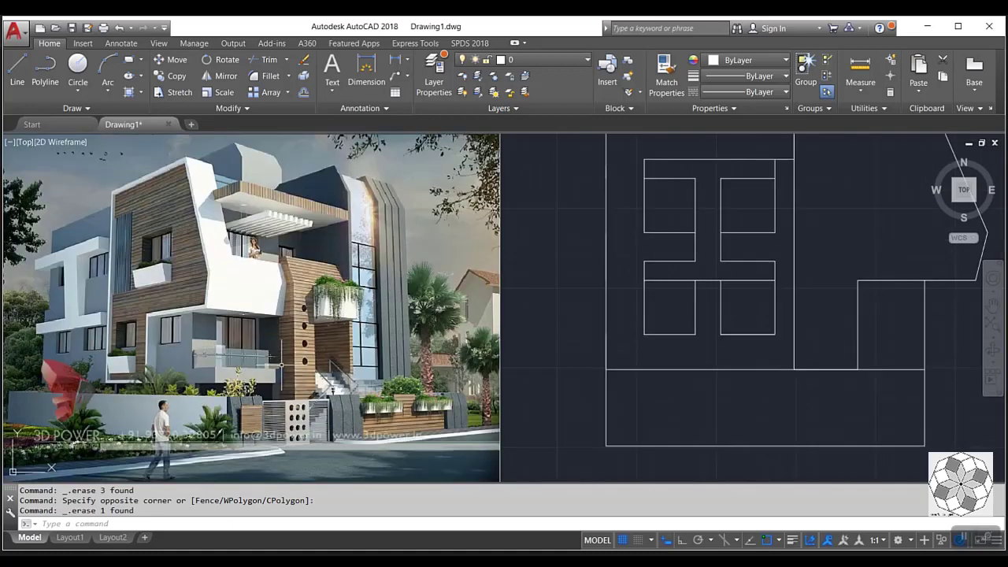
scroll(266, 311, down, 2)
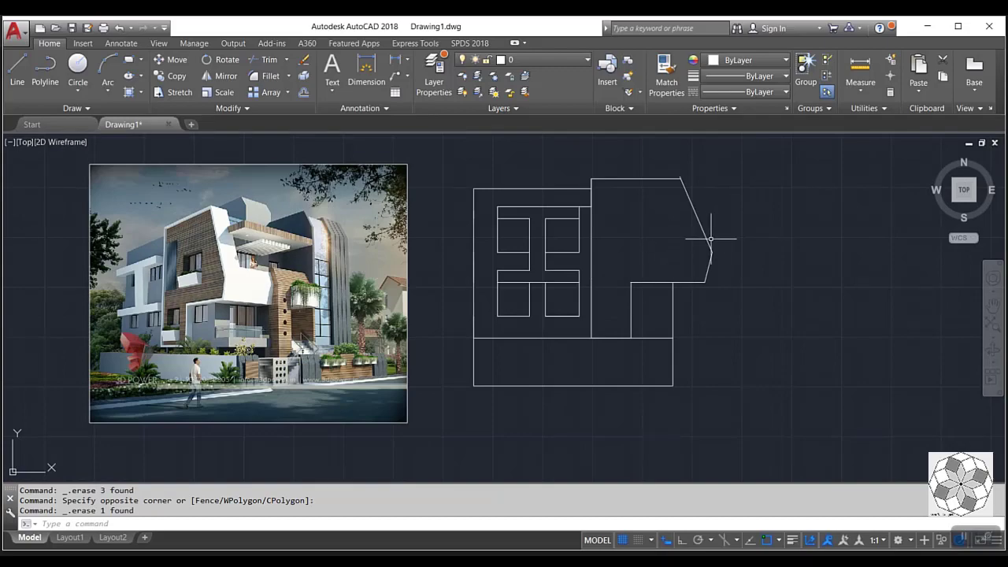
scroll(196, 255, up, 2)
scroll(196, 255, up, 4)
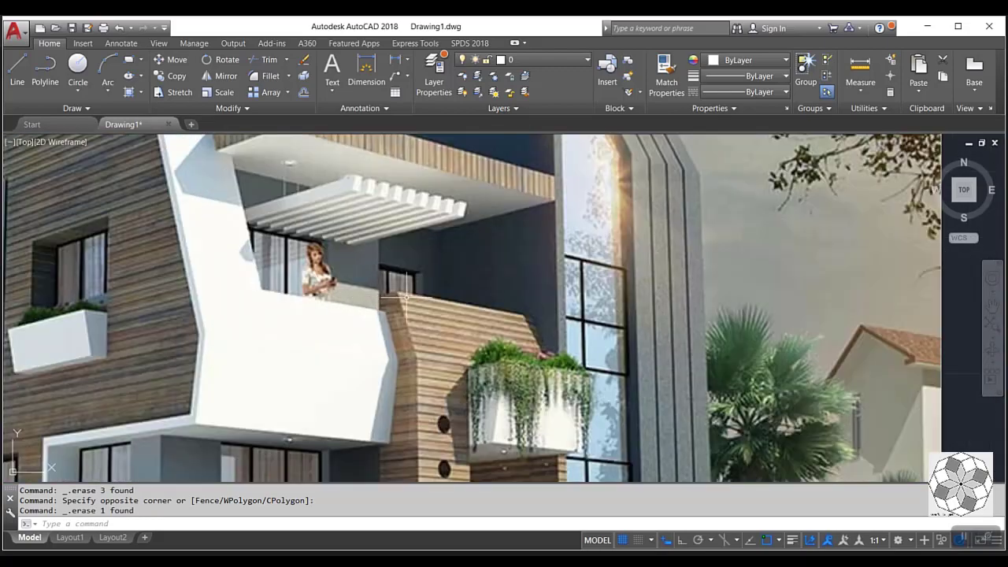
scroll(371, 279, down, 2)
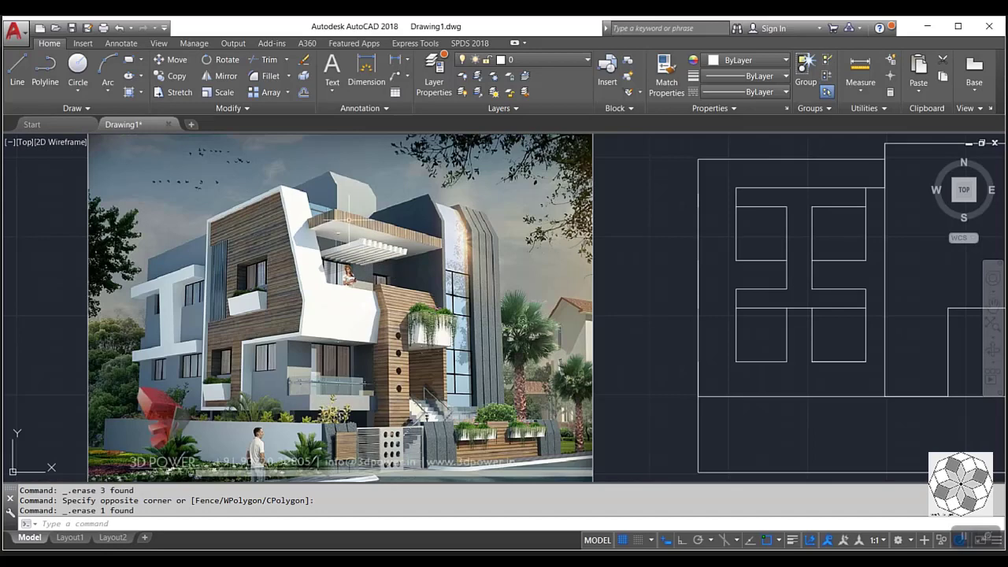
scroll(347, 219, down, 2)
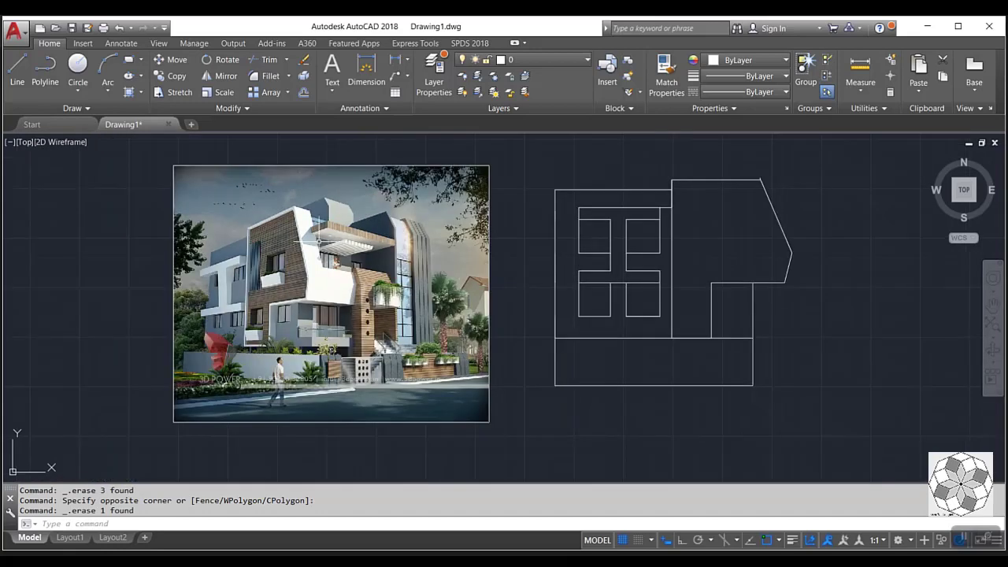
scroll(305, 263, up, 2)
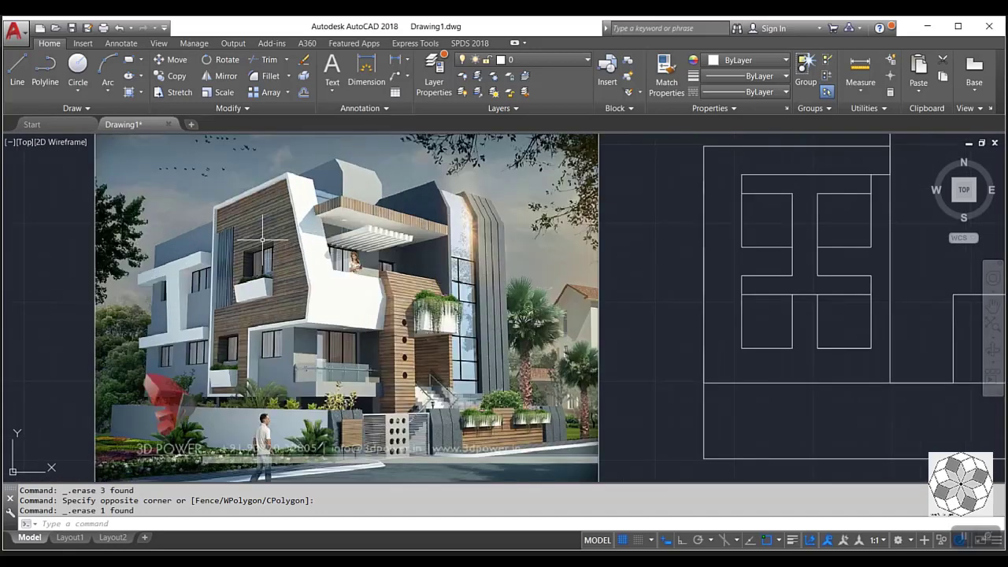
scroll(192, 211, down, 2)
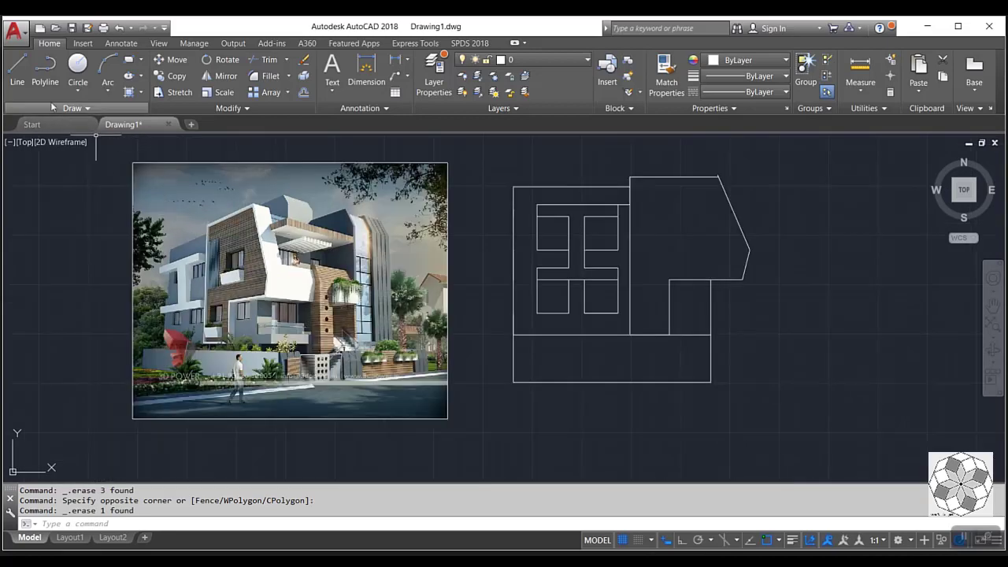
- Start and cancel a LINE, then begin a rectangle for the upper-right window
click(23, 69)
scroll(610, 244, up, 2)
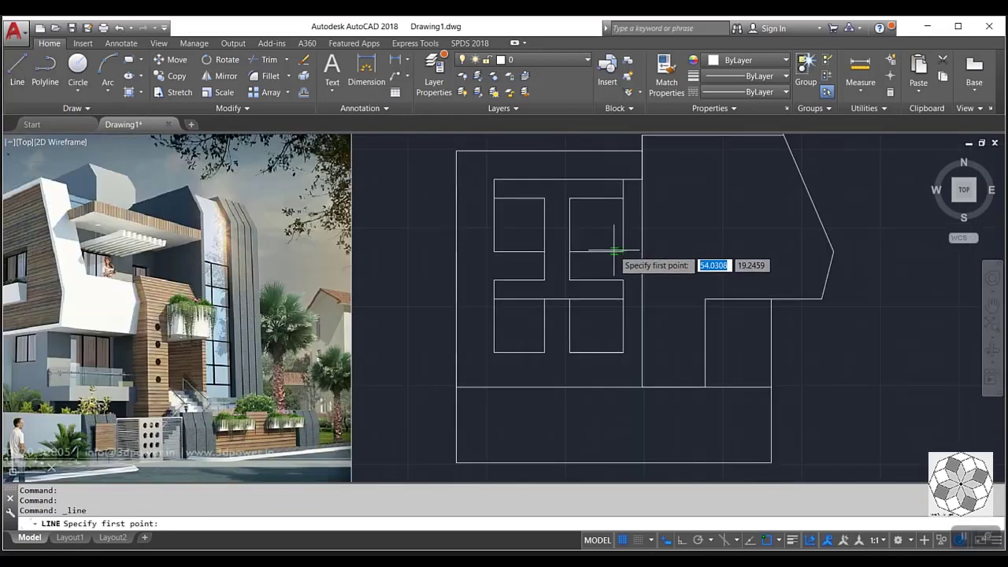
middle_drag(618, 251, 549, 294)
key(Escape)
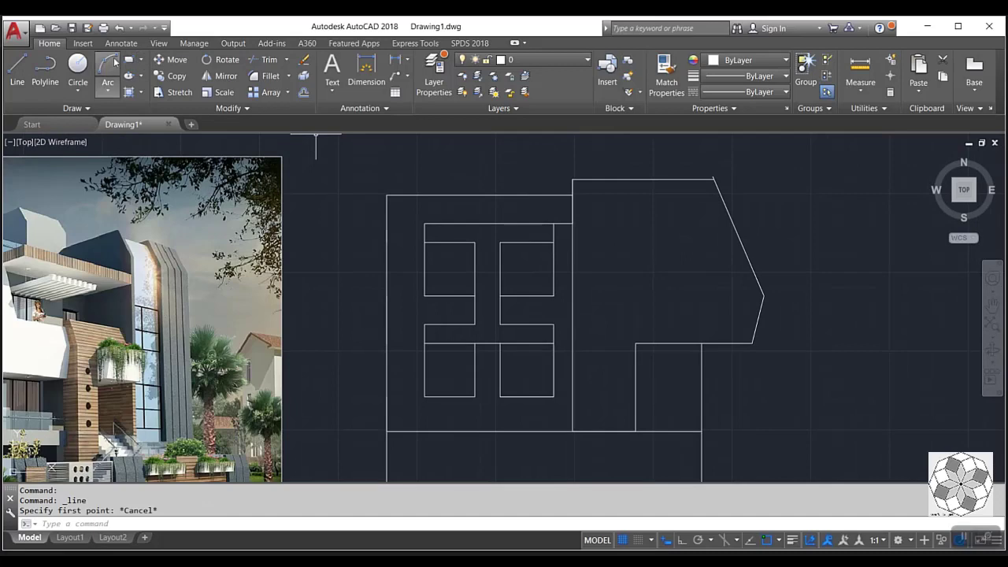
click(129, 60)
scroll(520, 272, up, 2)
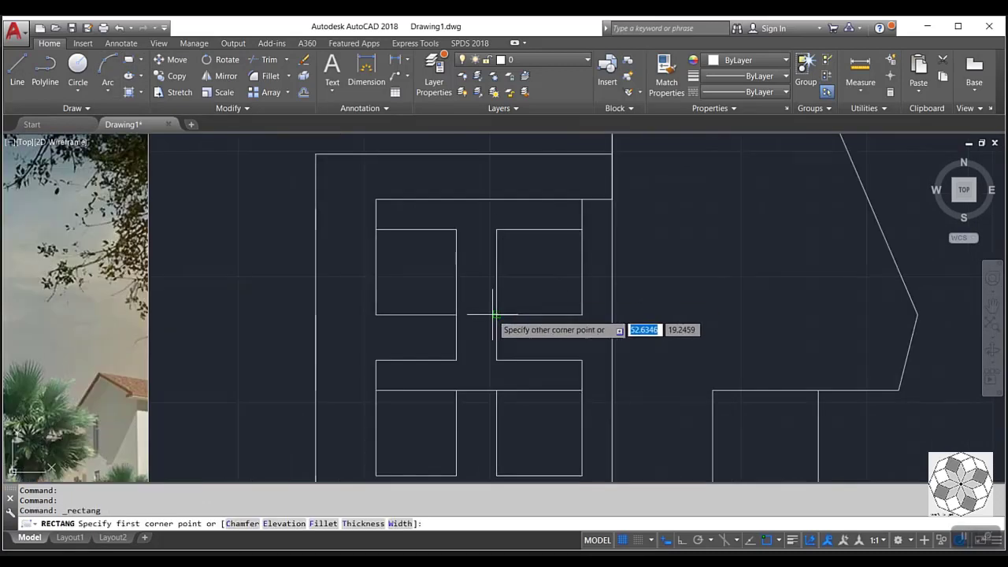
- Draw a square window rectangle in the upper-right opening and copy it to the right
click(496, 315)
click(581, 228)
scroll(450, 340, down, 2)
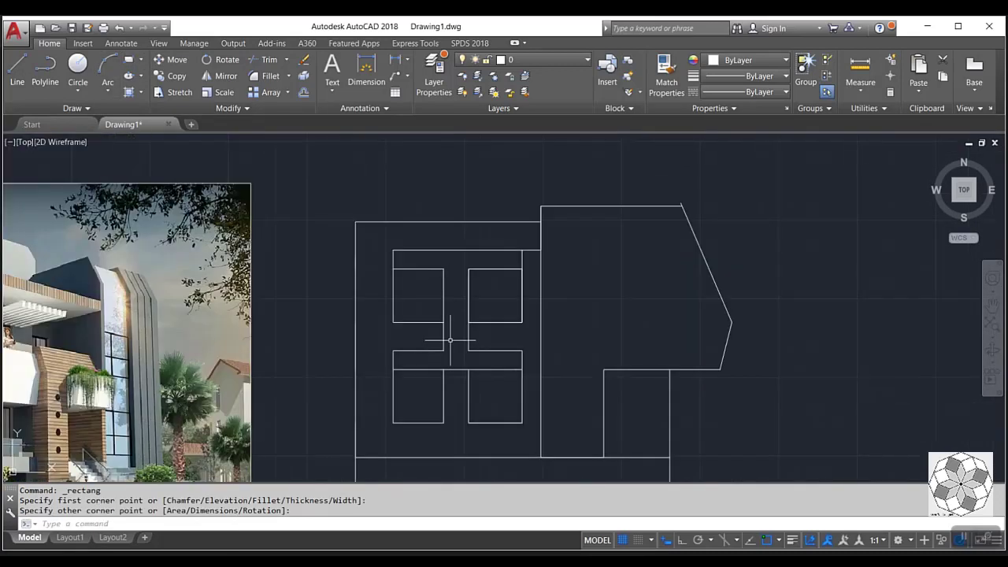
click(492, 322)
scroll(496, 319, down, 2)
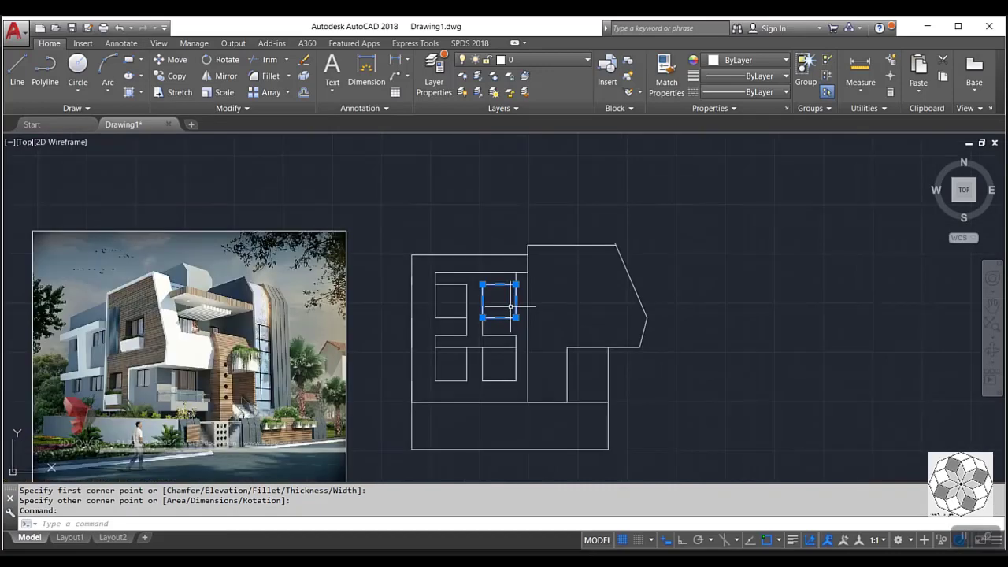
middle_drag(506, 337, 555, 271)
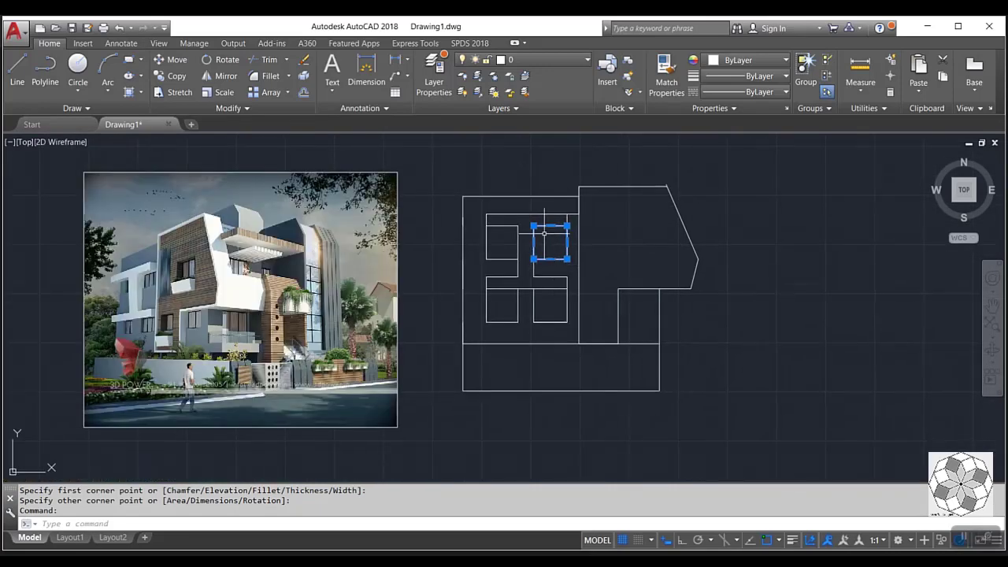
click(175, 74)
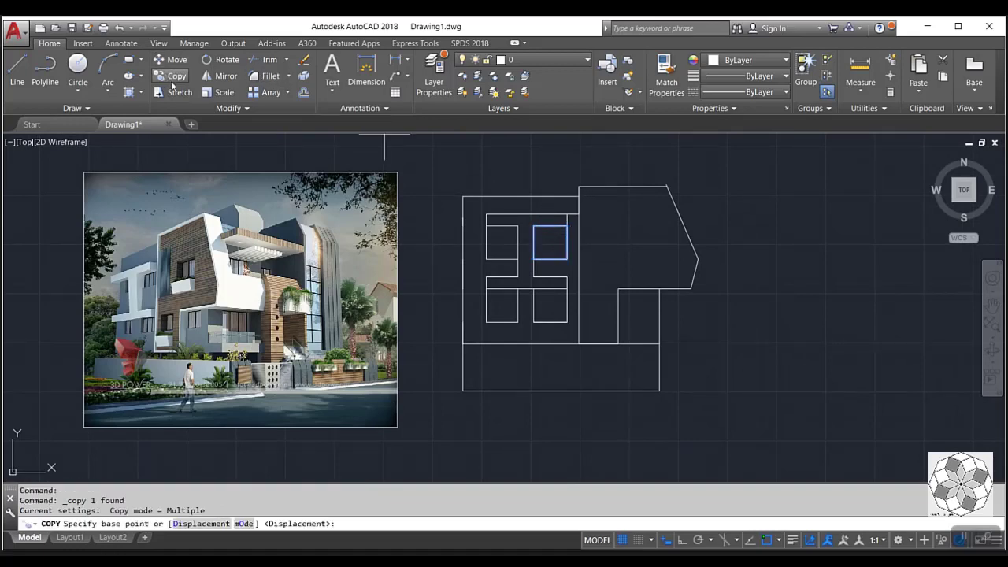
click(551, 241)
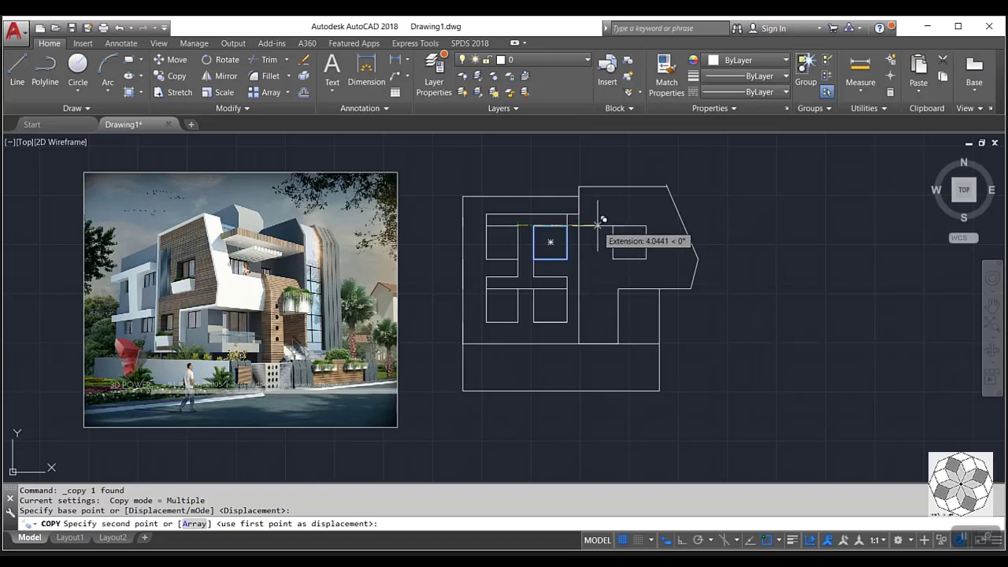
click(597, 226)
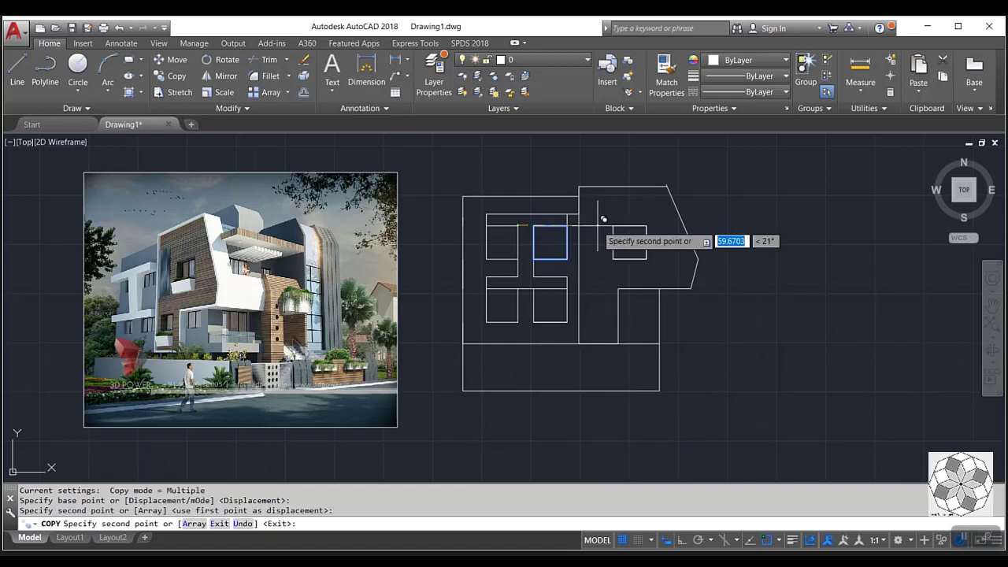
key(Escape)
- Select the lower-right small square, start a copy, cancel it, and zoom out
scroll(567, 311, up, 2)
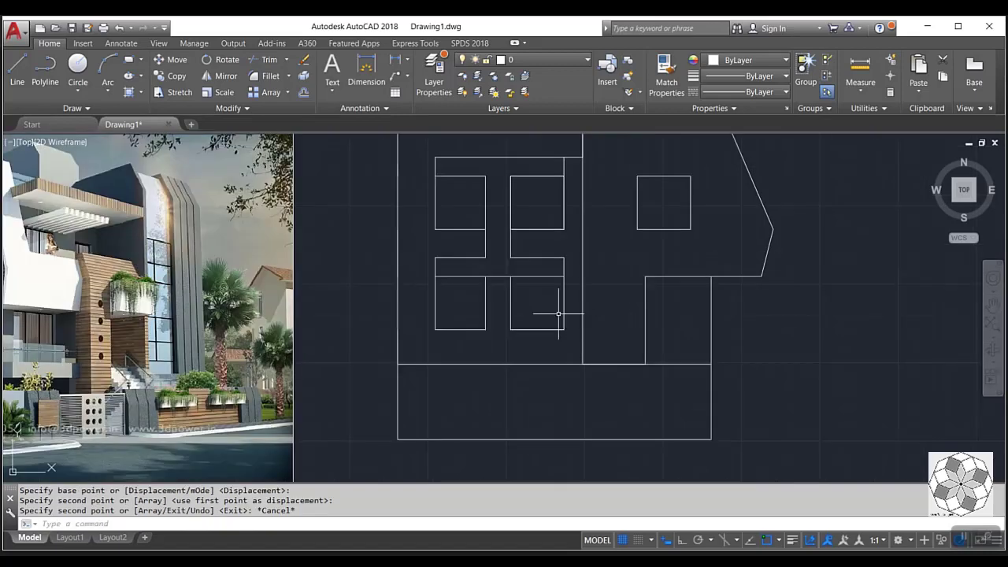
click(500, 343)
click(581, 262)
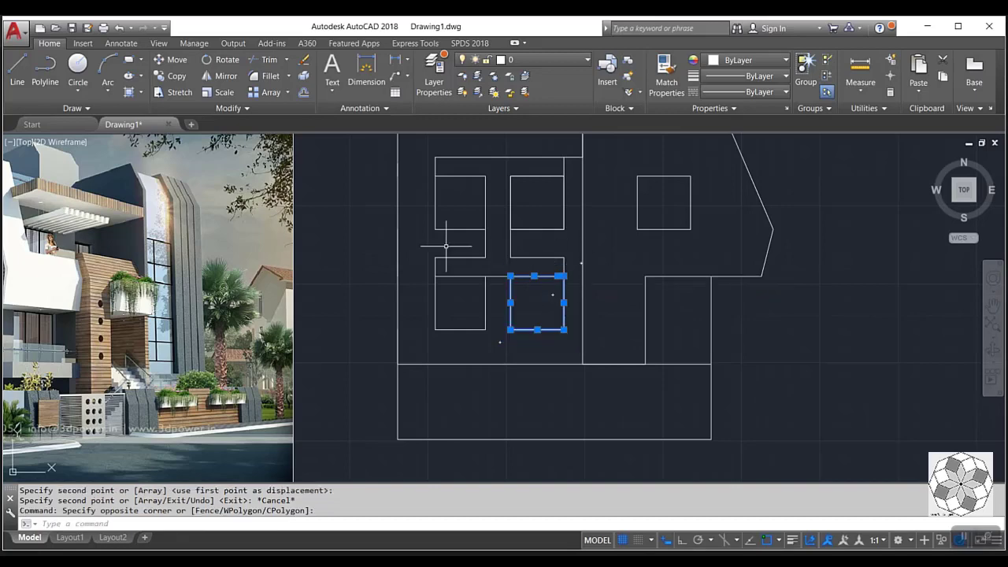
click(169, 76)
click(669, 355)
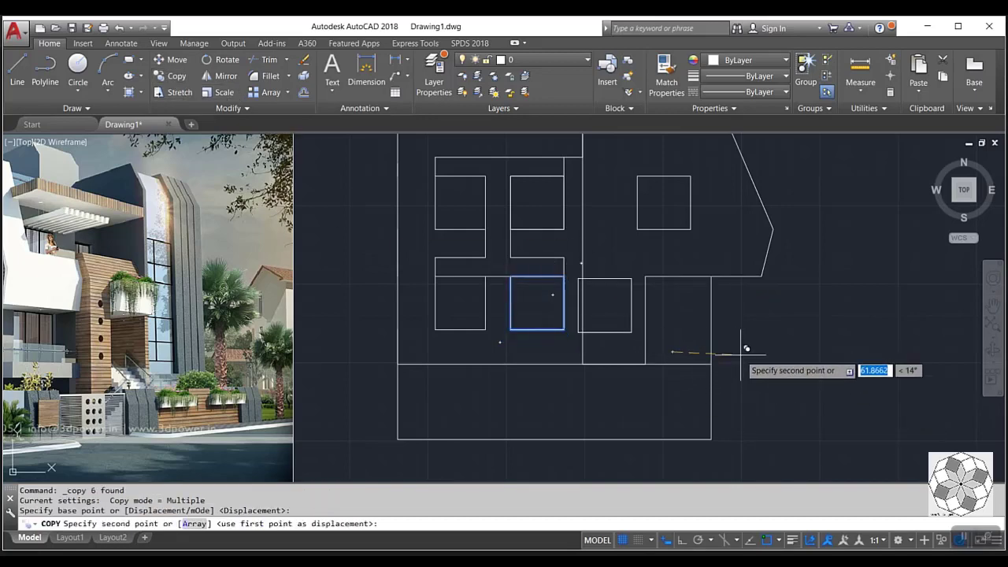
key(Escape)
scroll(620, 318, up, 2)
scroll(598, 338, down, 1)
scroll(634, 260, down, 1)
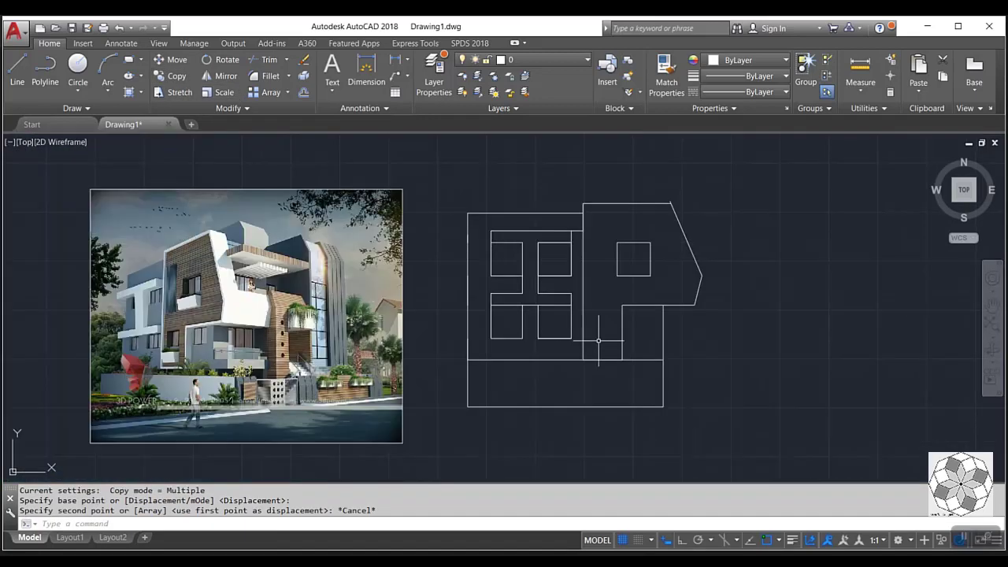
scroll(644, 266, up, 1)
scroll(643, 270, down, 1)
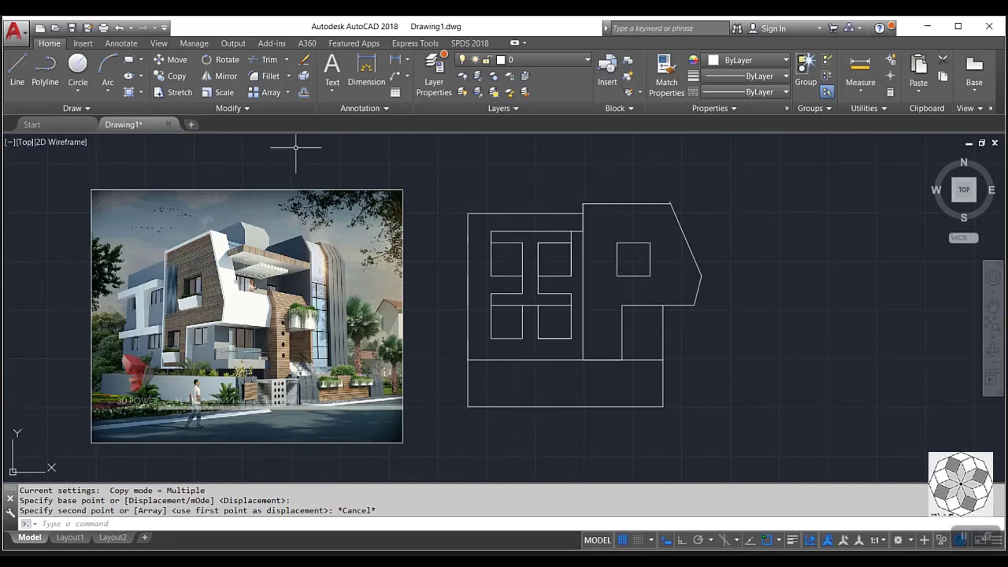
- With Ortho on, draw a ledge strip under the right window using .3, .1, .3 segments
click(16, 71)
scroll(188, 314, up, 2)
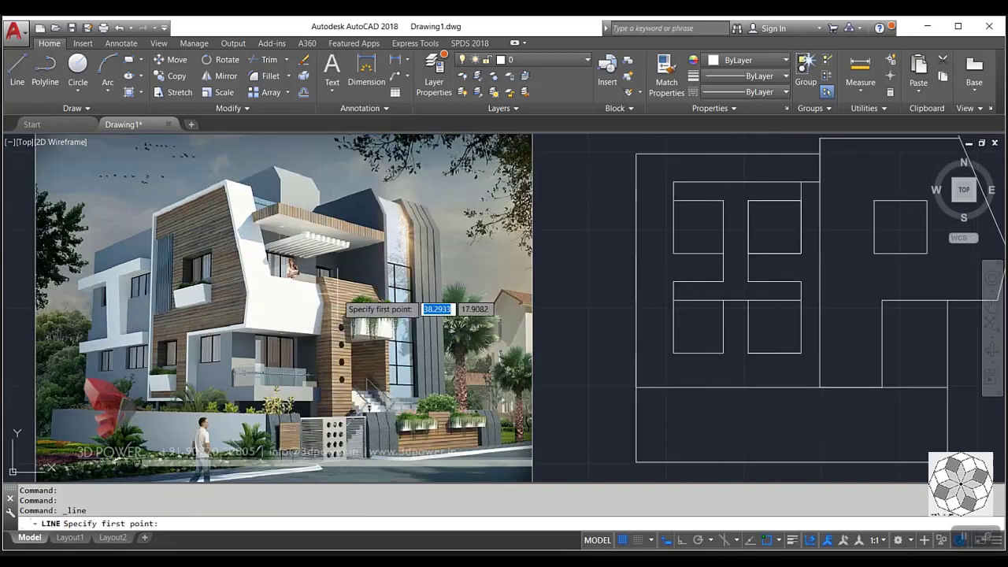
scroll(911, 257, up, 2)
click(620, 273)
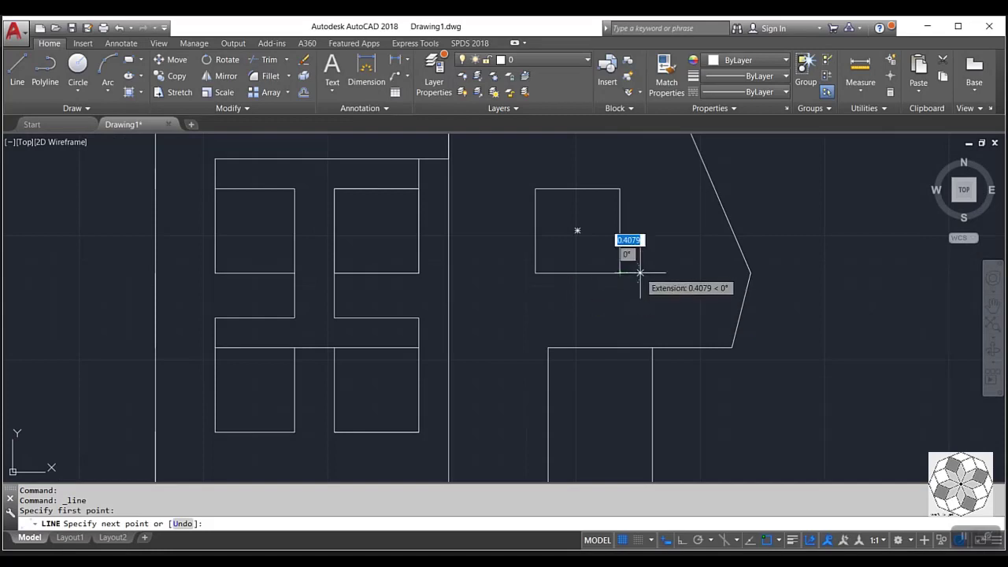
scroll(639, 273, up, 3)
key(F8)
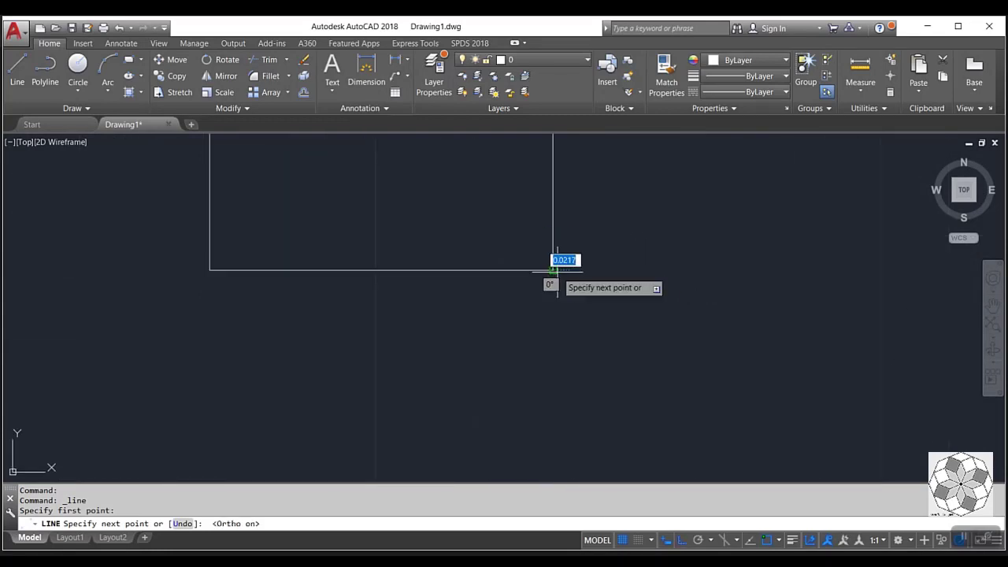
key(BackSpace)
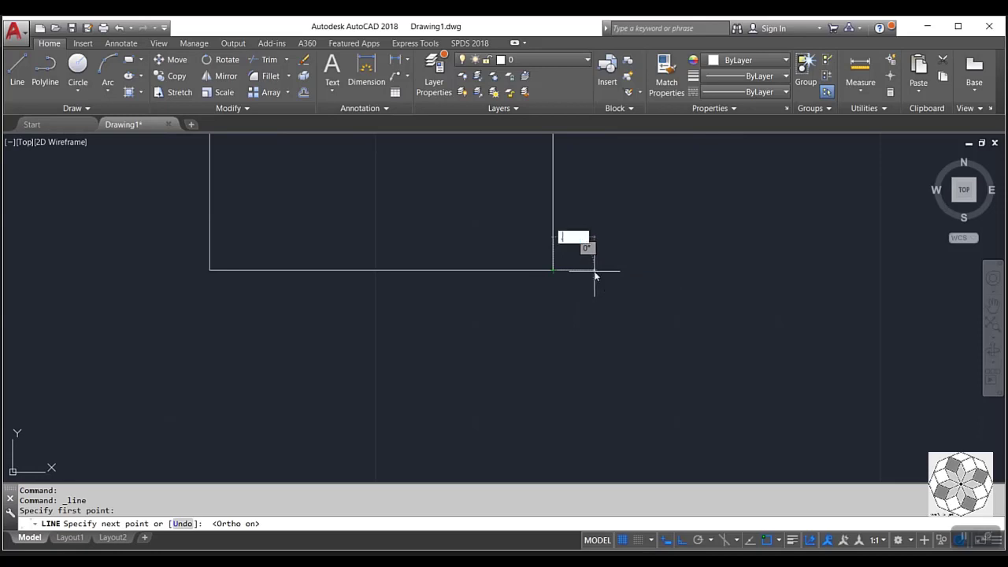
text(.3)
key(Return)
scroll(591, 315, down, 2)
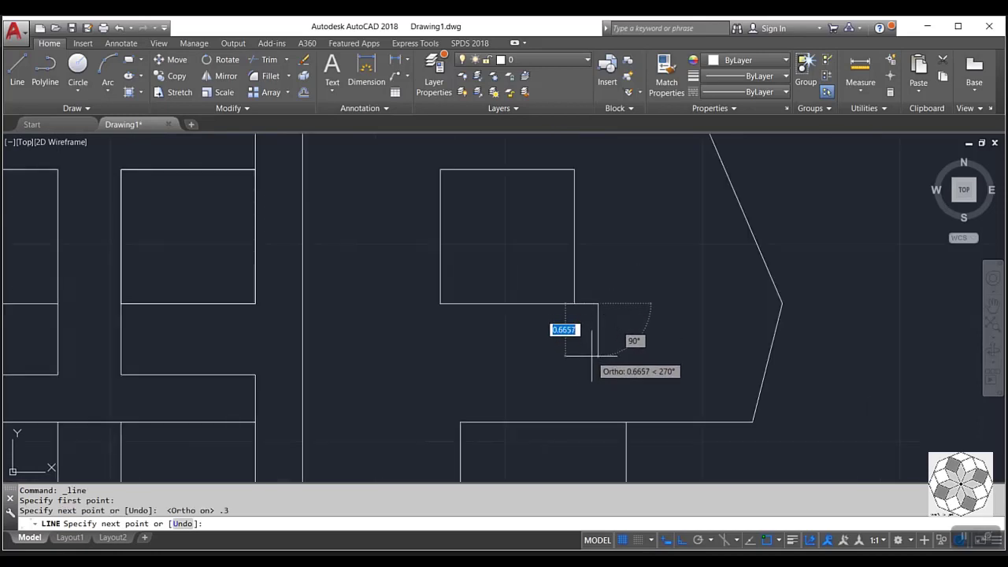
text(.1)
key(Return)
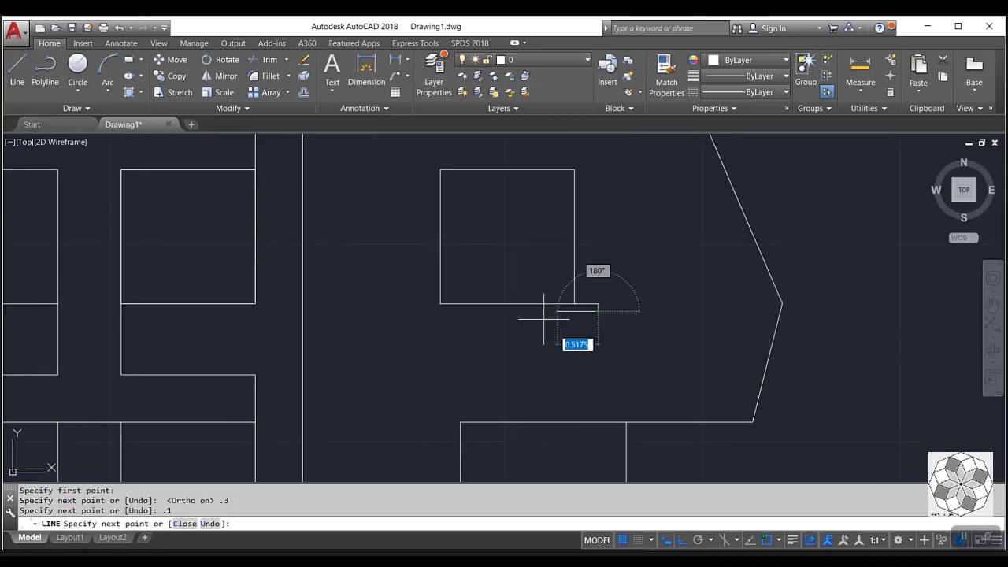
text(.3)
key(Return)
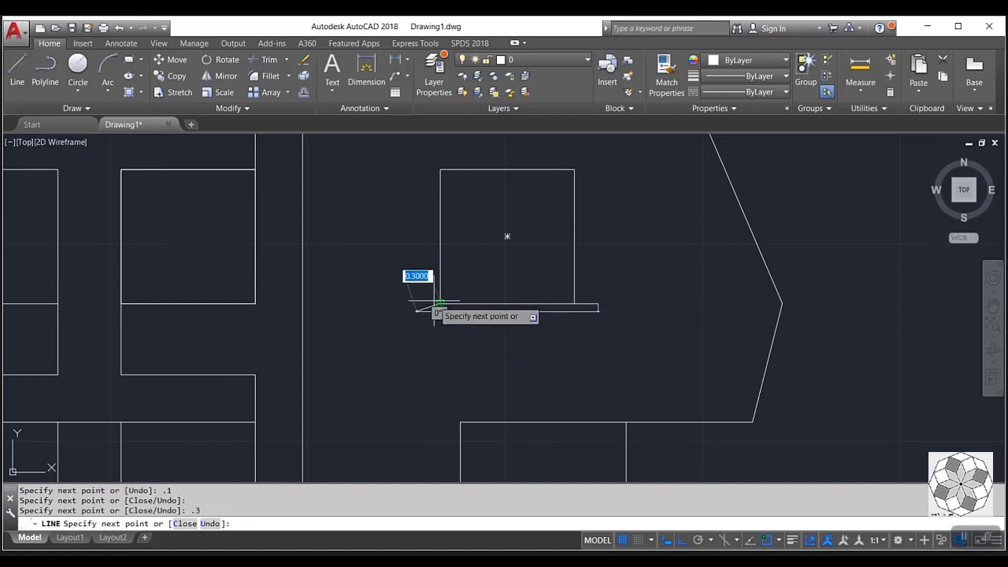
click(441, 304)
key(Return)
key(Return)
- Draw a box below the ledge with .5 and .2 segments, closing it back up
click(417, 310)
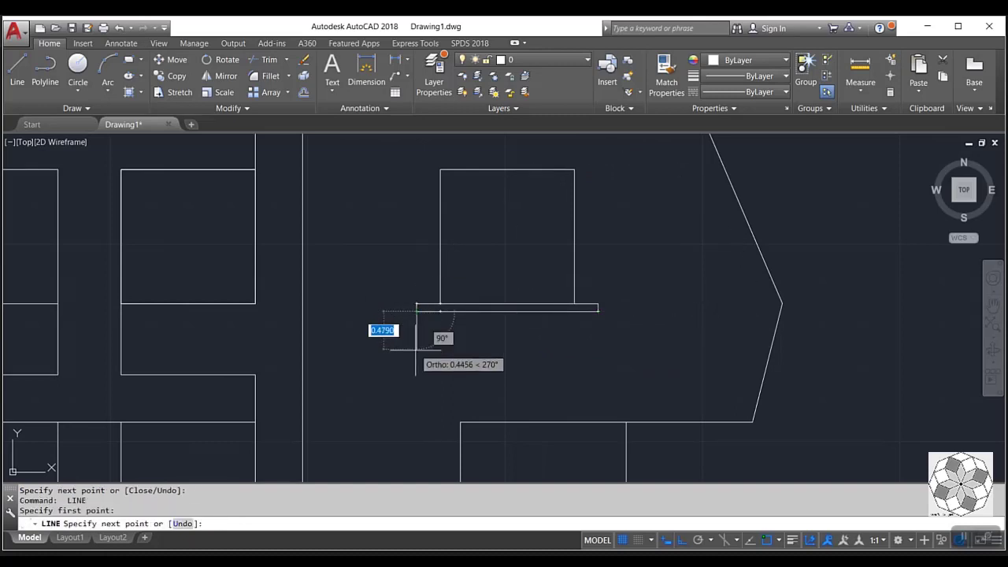
text(.5)
key(Return)
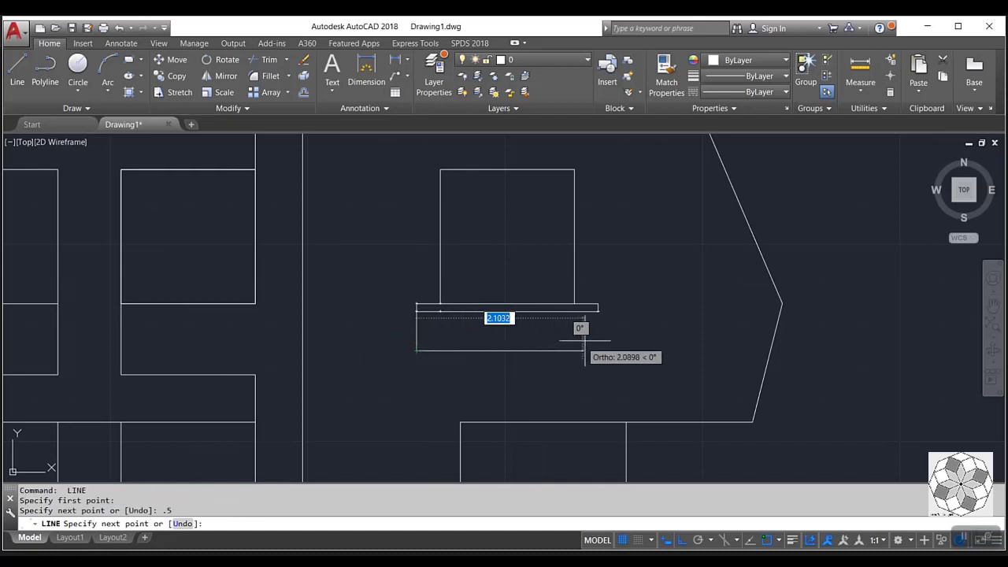
text(.2)
key(Return)
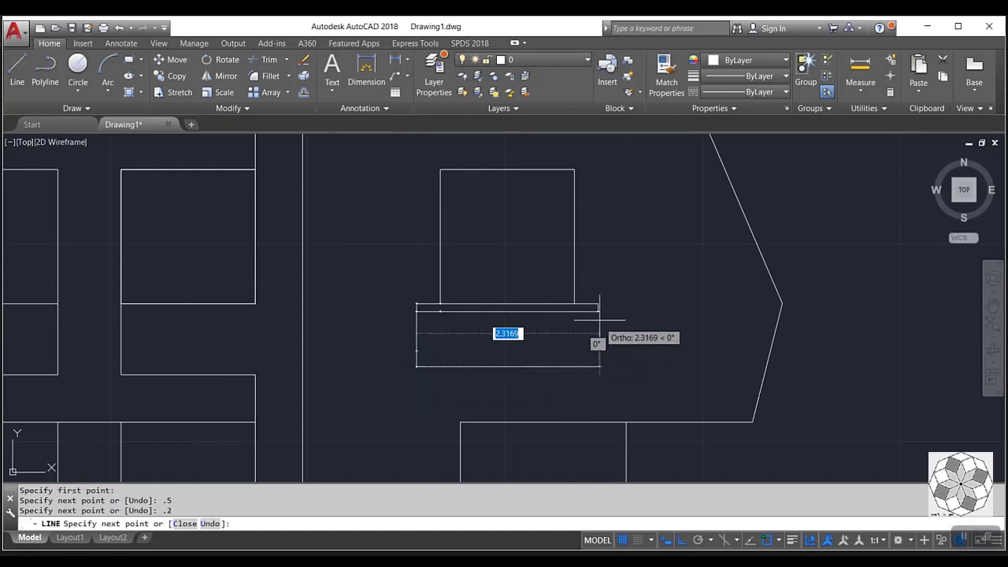
click(598, 366)
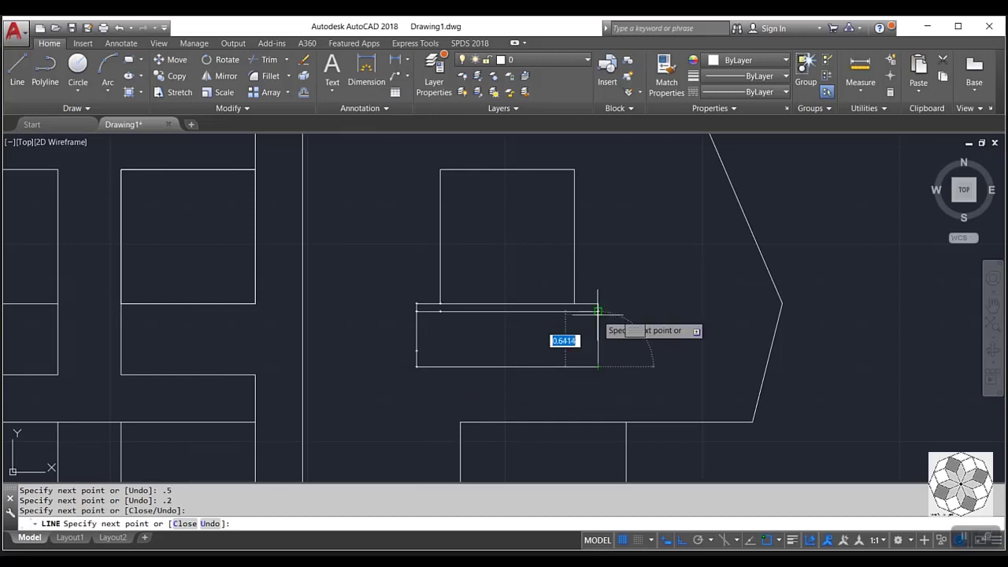
click(597, 309)
key(Return)
scroll(582, 331, down, 3)
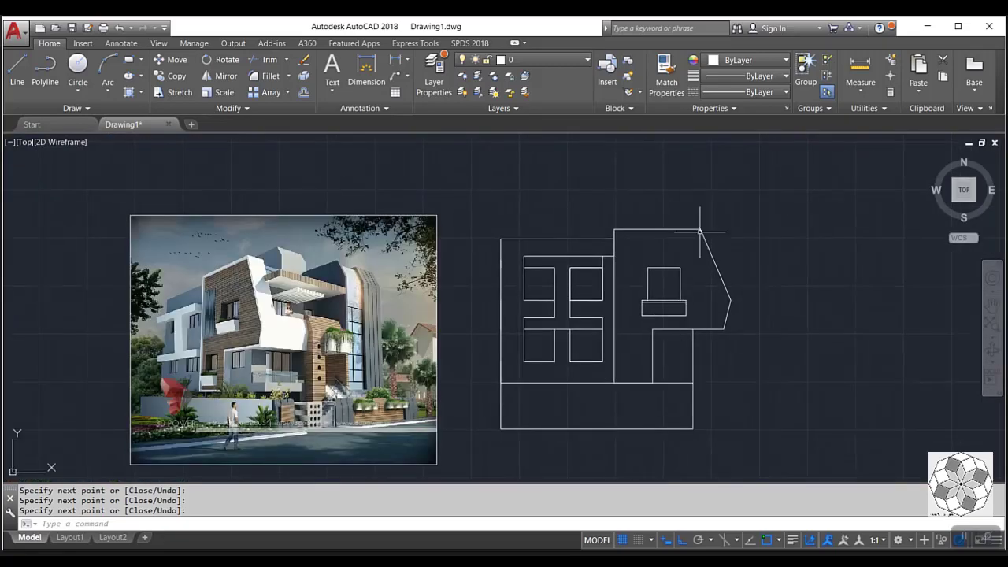
scroll(703, 226, up, 4)
- End the previous command and abandon a TRIM attempt
key(Return)
text(tr)
key(Return)
key(Return)
click(700, 226)
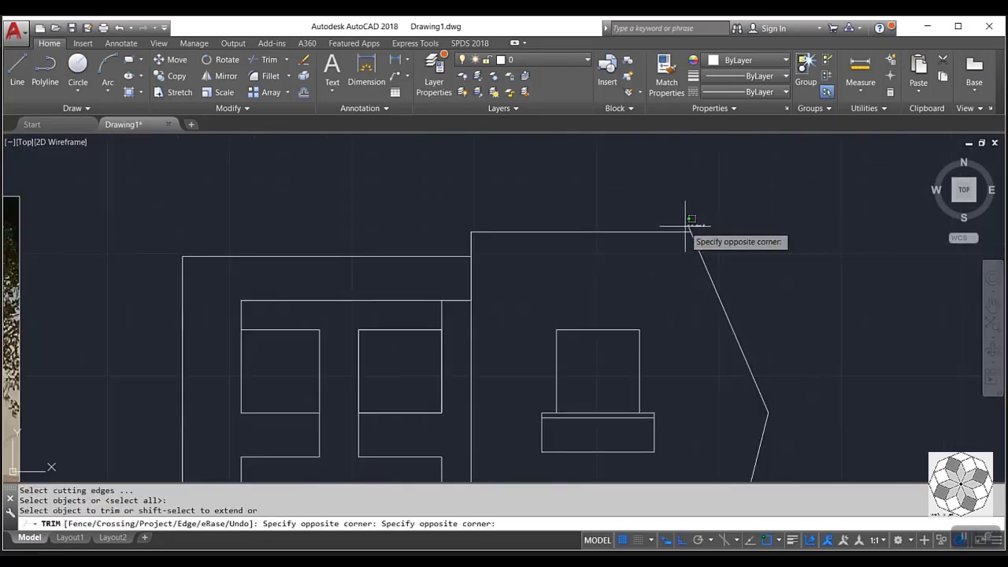
key(Escape)
- Trace the right block's bottom, side, angled edge and top as one polyline
click(44, 67)
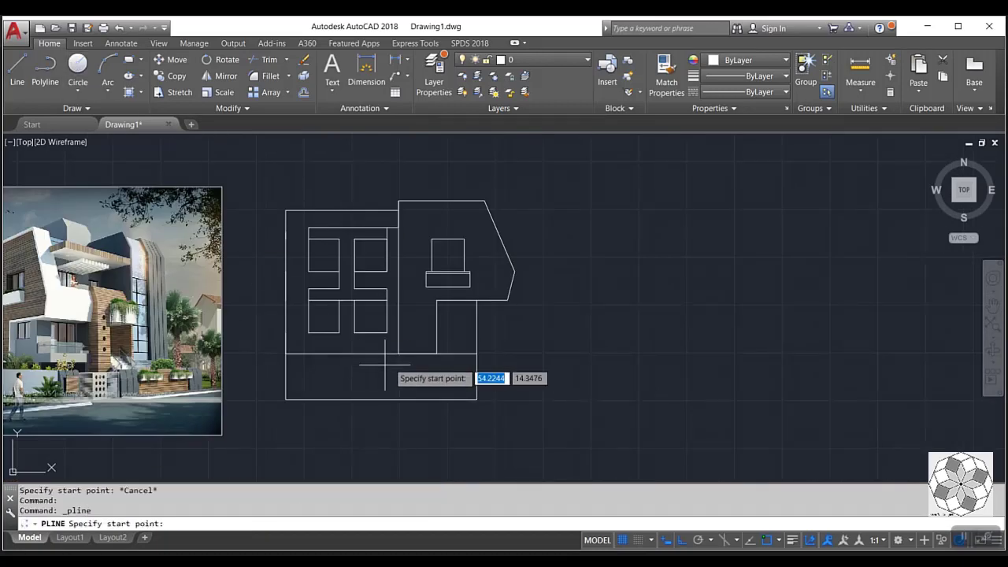
scroll(397, 354, up, 2)
click(395, 354)
click(454, 354)
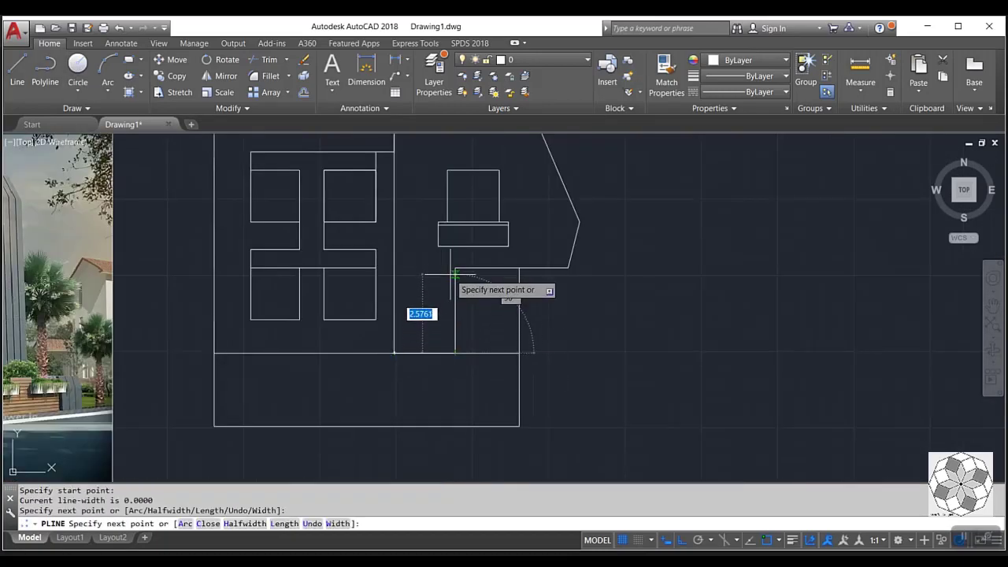
click(455, 269)
click(568, 269)
click(580, 223)
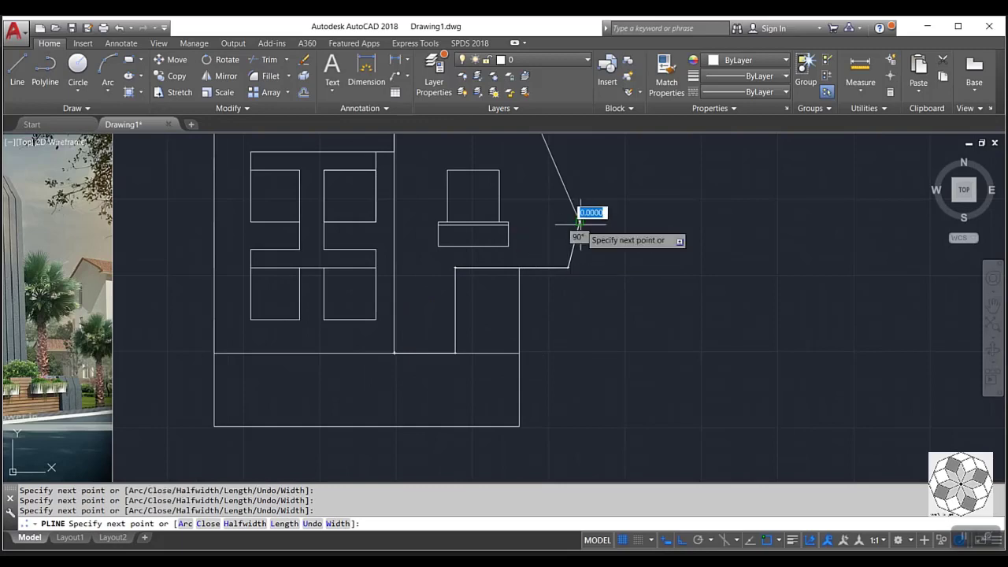
middle_drag(580, 228, 601, 348)
click(552, 234)
click(415, 235)
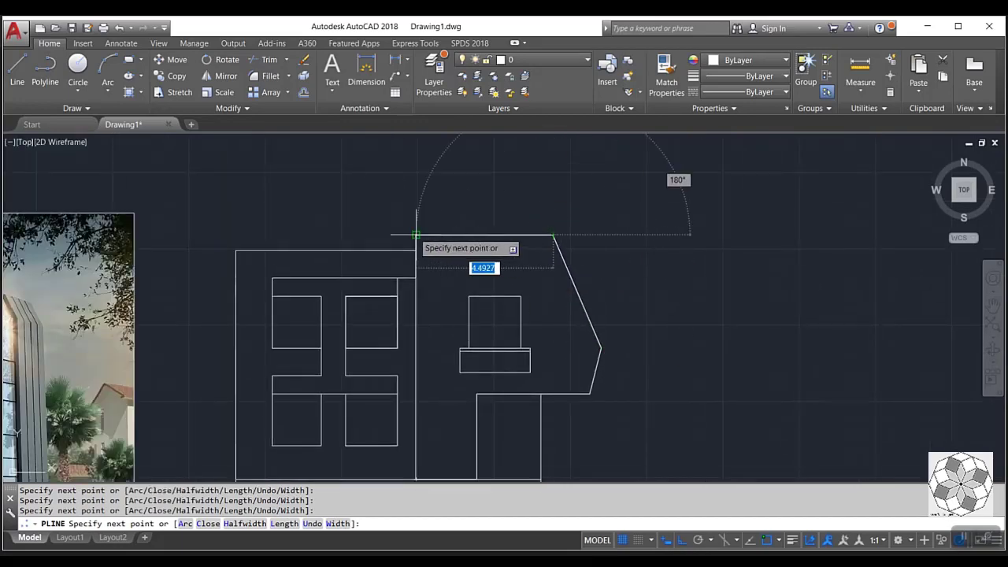
scroll(416, 236, down, 2)
scroll(425, 351, up, 2)
click(400, 410)
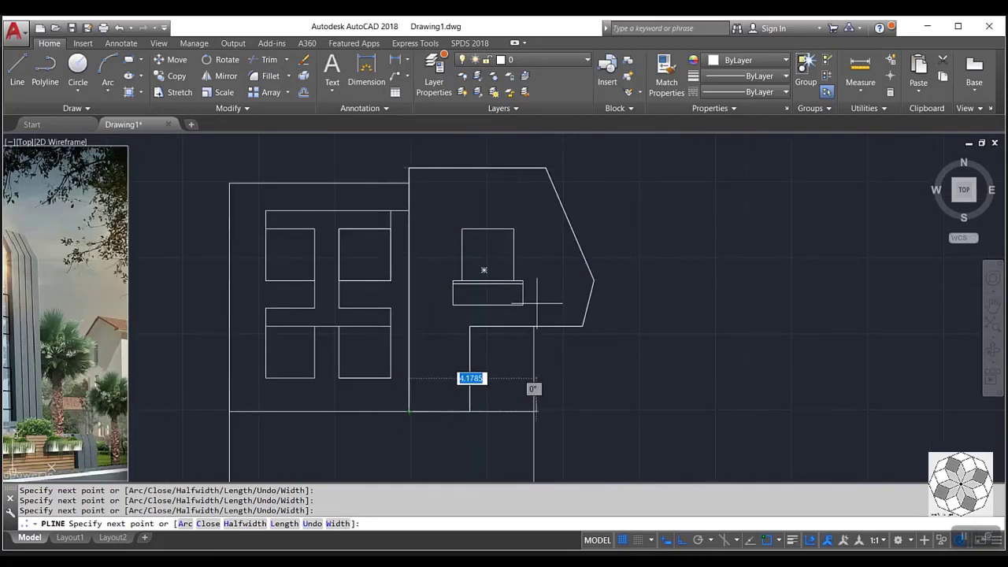
key(Escape)
scroll(481, 270, down, 2)
click(303, 93)
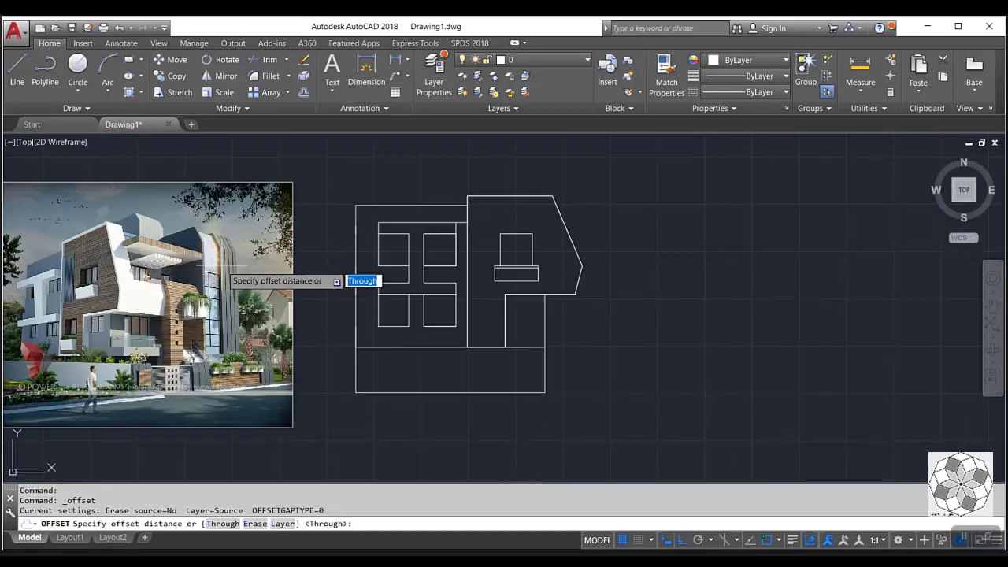
- Offset the right block outline 0.2 inward to form a double-line frame
scroll(464, 213, up, 4)
click(548, 189)
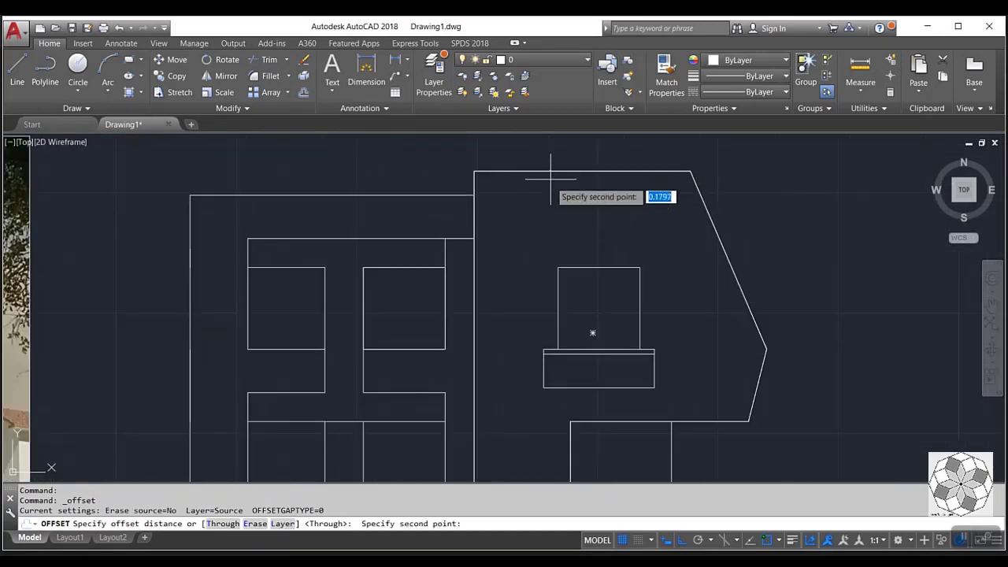
text(.2)
key(Return)
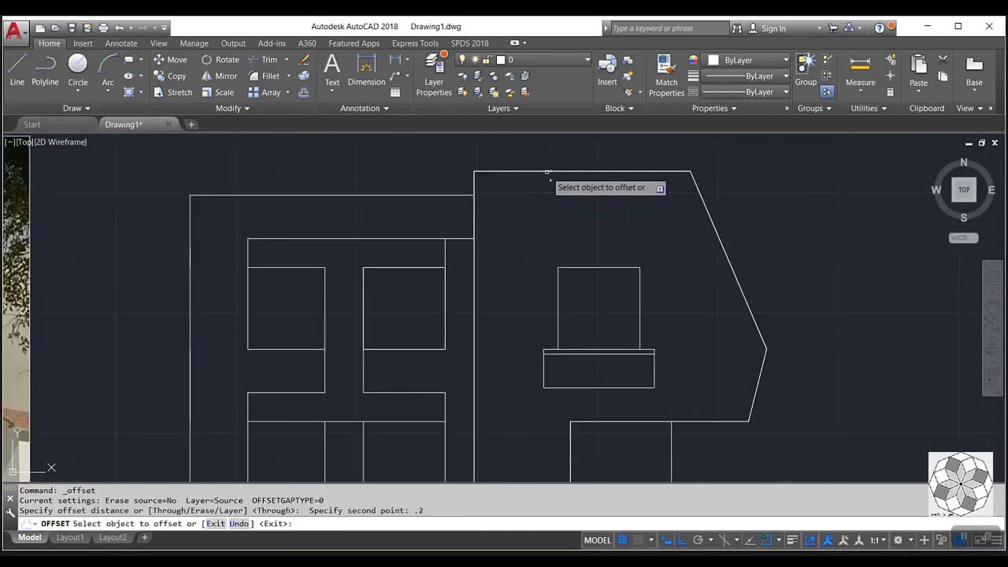
click(546, 172)
click(535, 250)
scroll(535, 250, down, 2)
key(Escape)
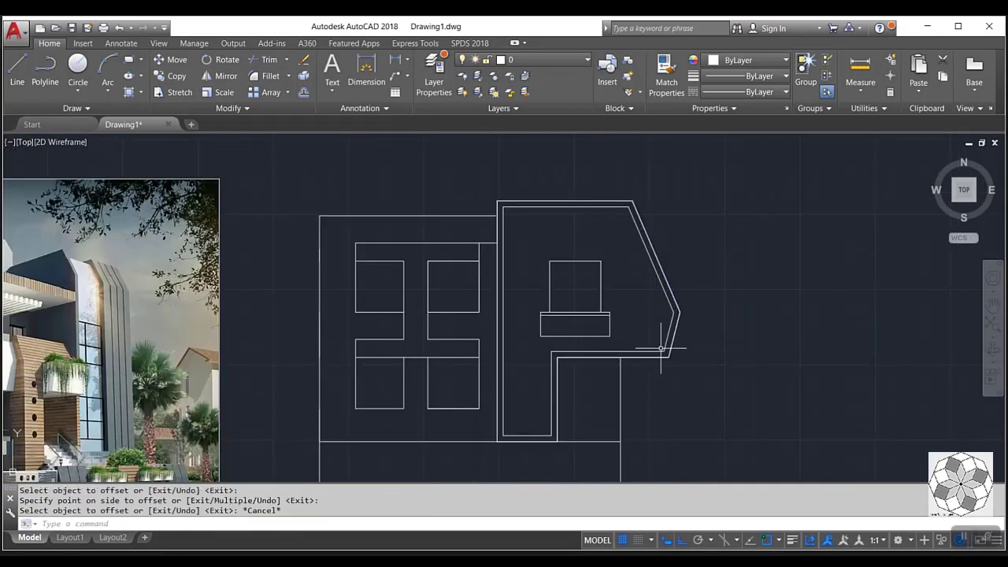
- Stretch the block's six-line lower stem 0.3 to the right
scroll(665, 347, down, 2)
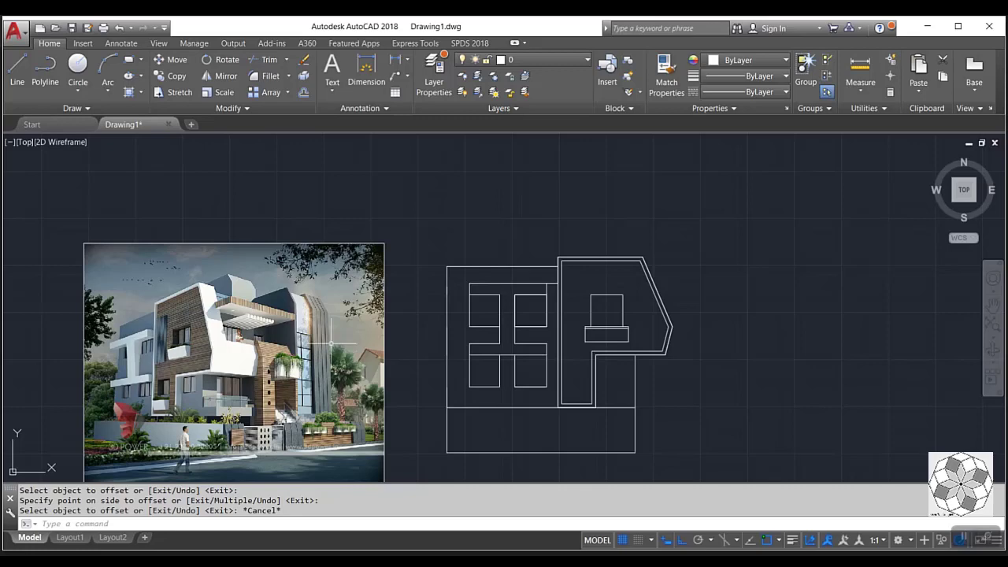
scroll(626, 286, up, 2)
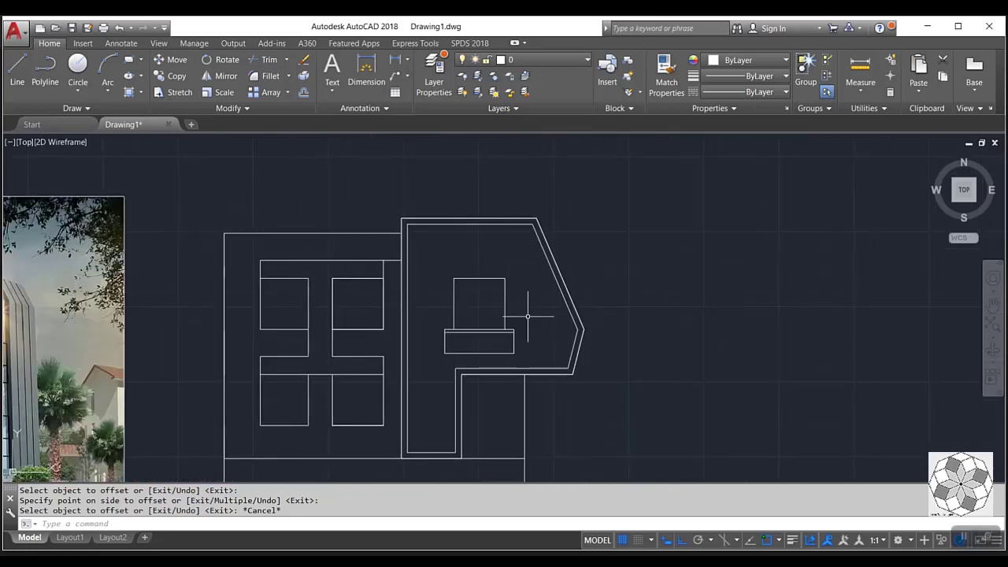
middle_drag(641, 333, 583, 276)
click(17, 71)
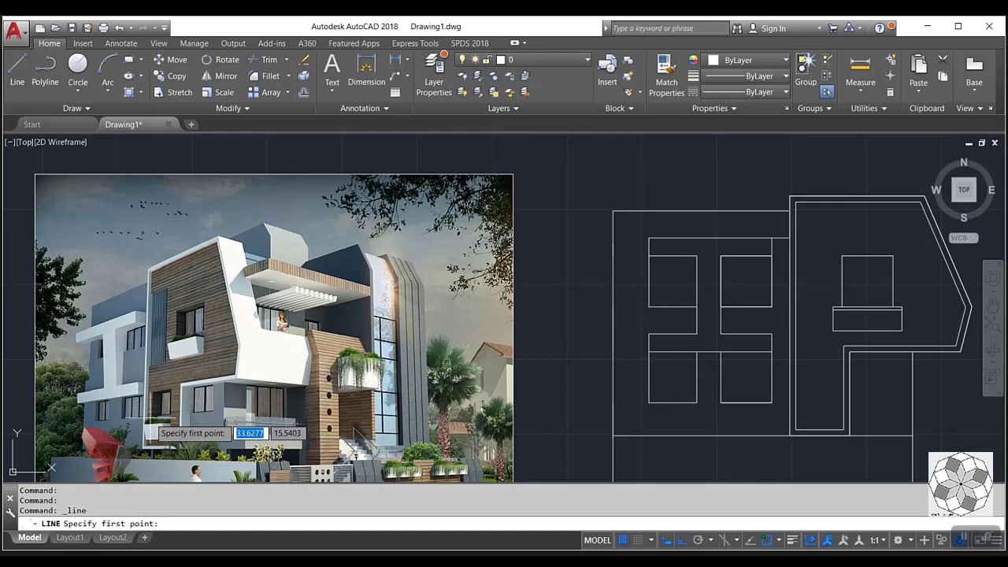
scroll(156, 378, down, 2)
scroll(574, 376, up, 2)
key(Escape)
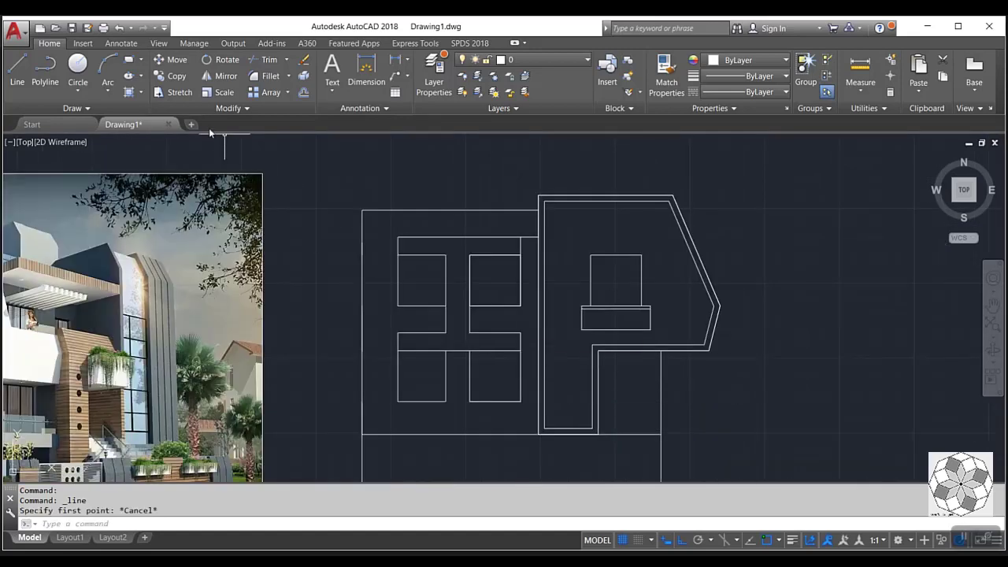
click(157, 94)
click(618, 339)
click(567, 473)
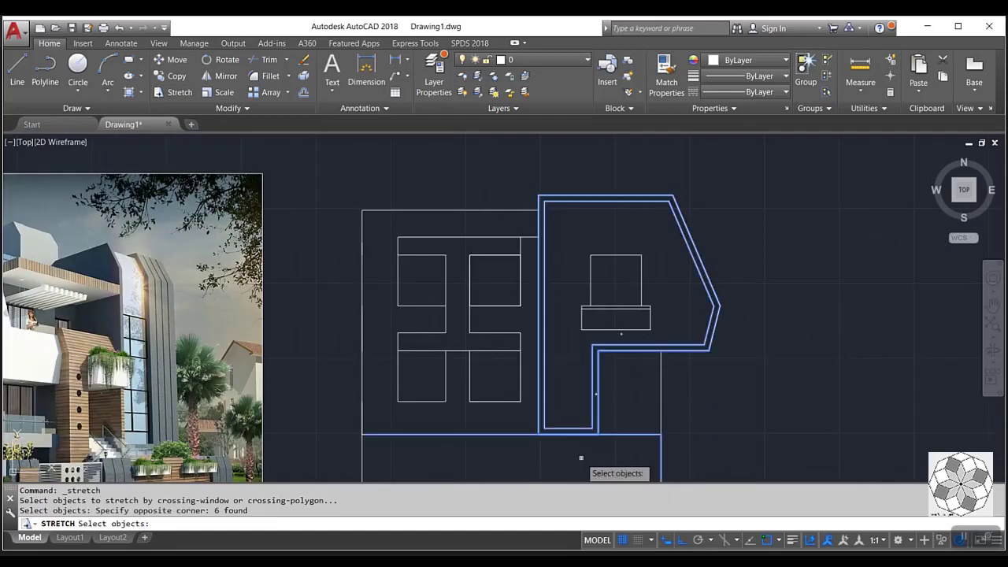
key(Return)
click(584, 457)
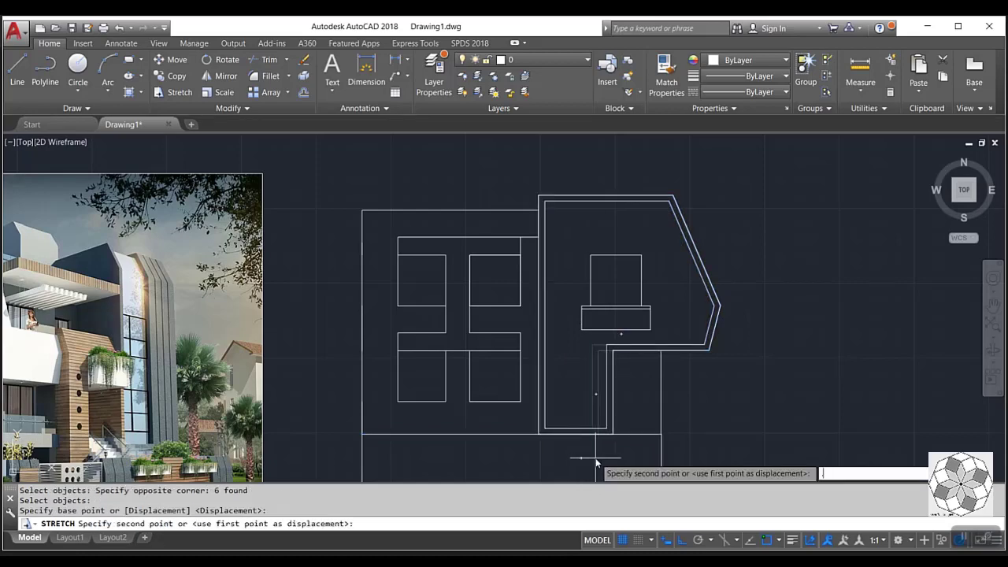
text(.3)
key(Return)
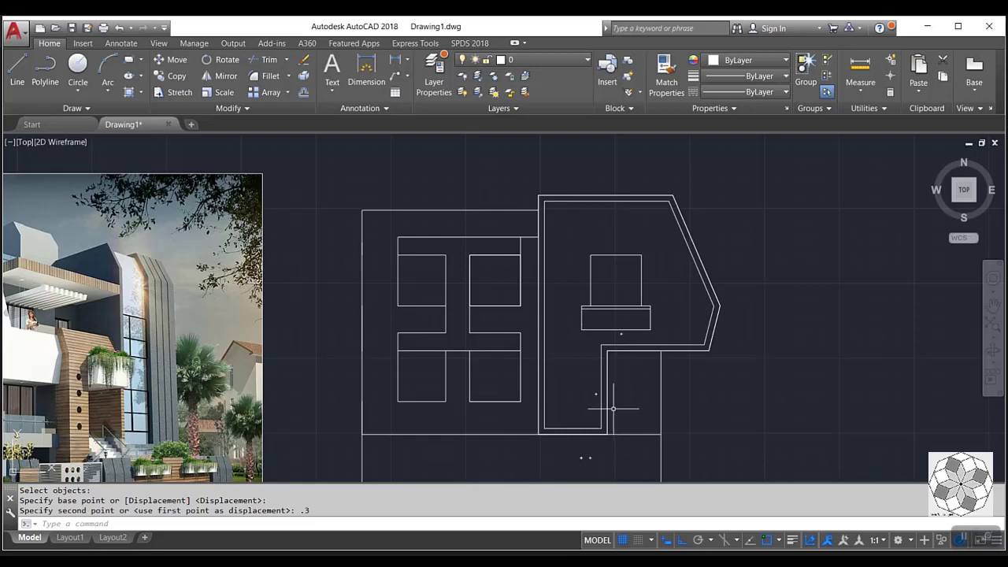
- Draw two horizontal lines at the lower window levels, each ending at the right block's edge
scroll(612, 408, up, 2)
click(17, 65)
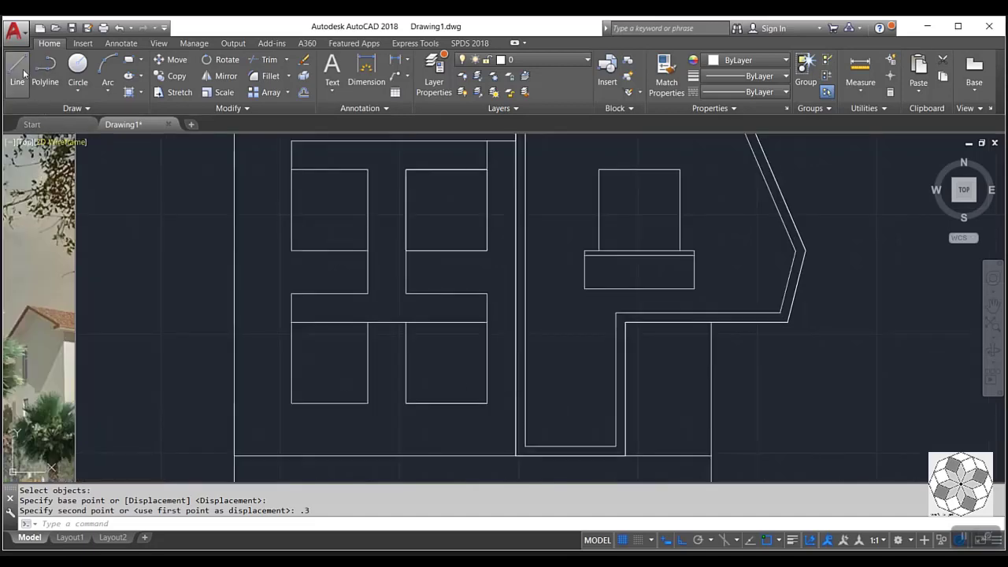
click(480, 403)
click(616, 402)
key(Return)
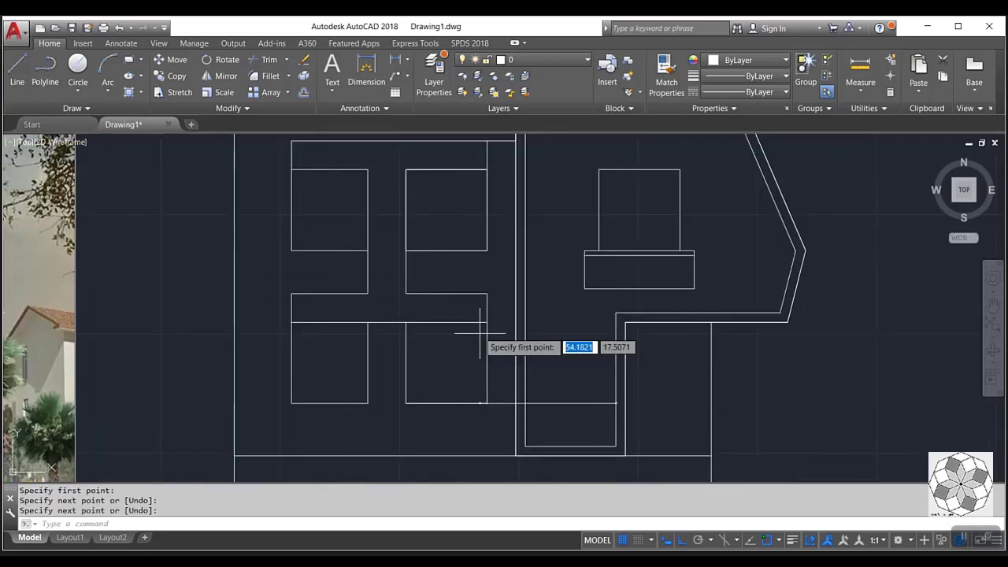
click(483, 322)
click(616, 322)
key(Return)
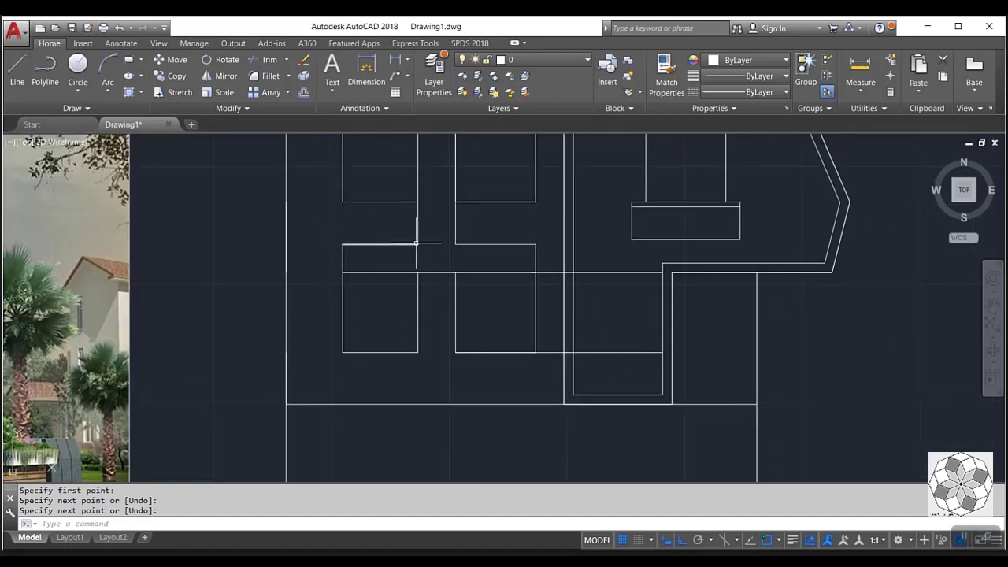
scroll(593, 261, down, 2)
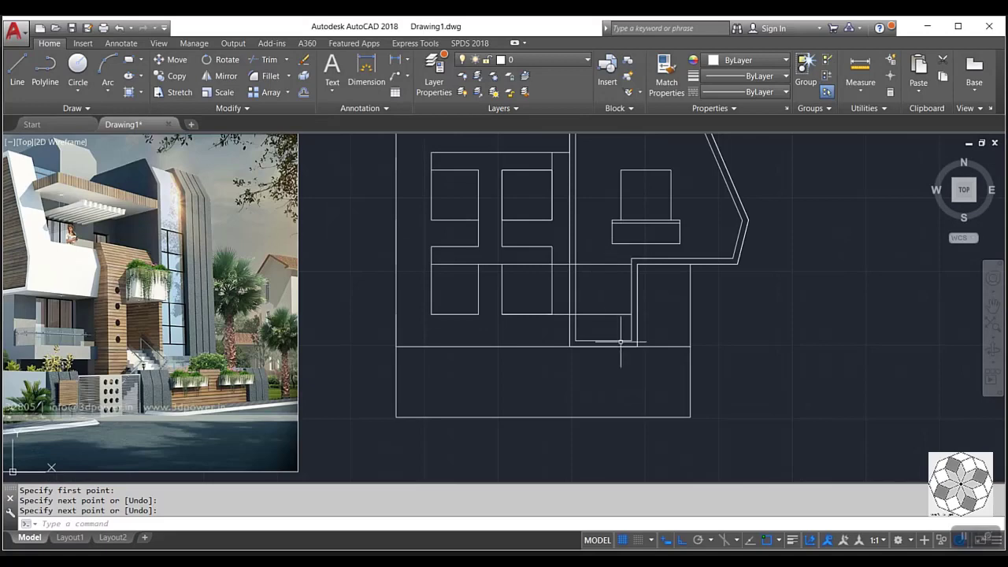
scroll(675, 371, down, 2)
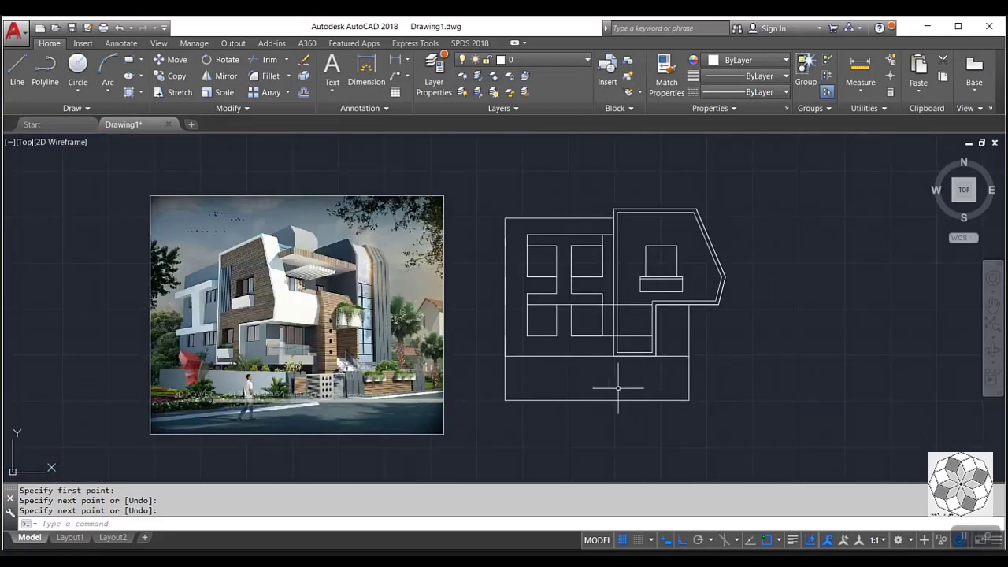
- Stretch the ten lower wall lines down by 0.4
click(162, 93)
scroll(674, 408, up, 2)
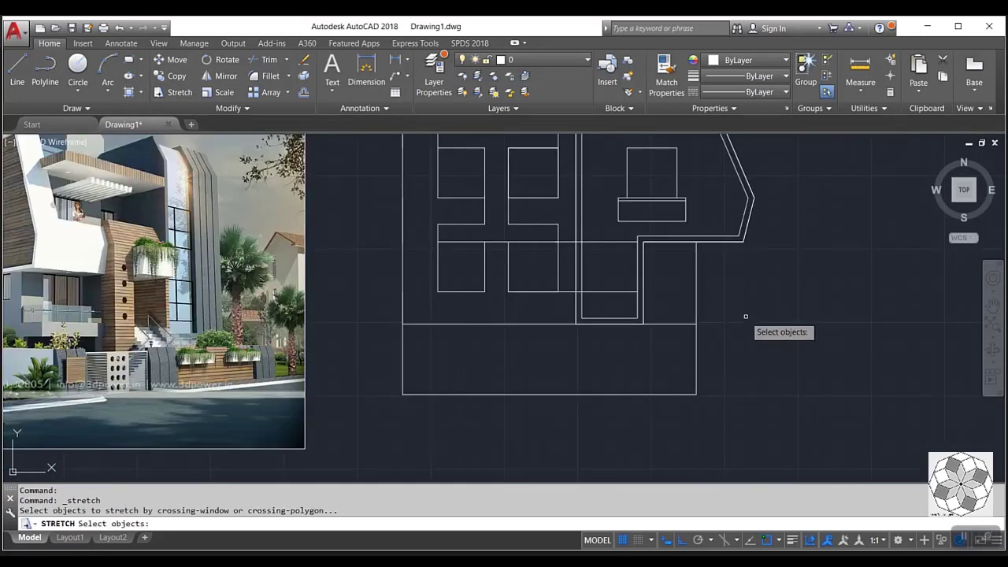
click(745, 317)
click(382, 414)
key(Return)
click(817, 350)
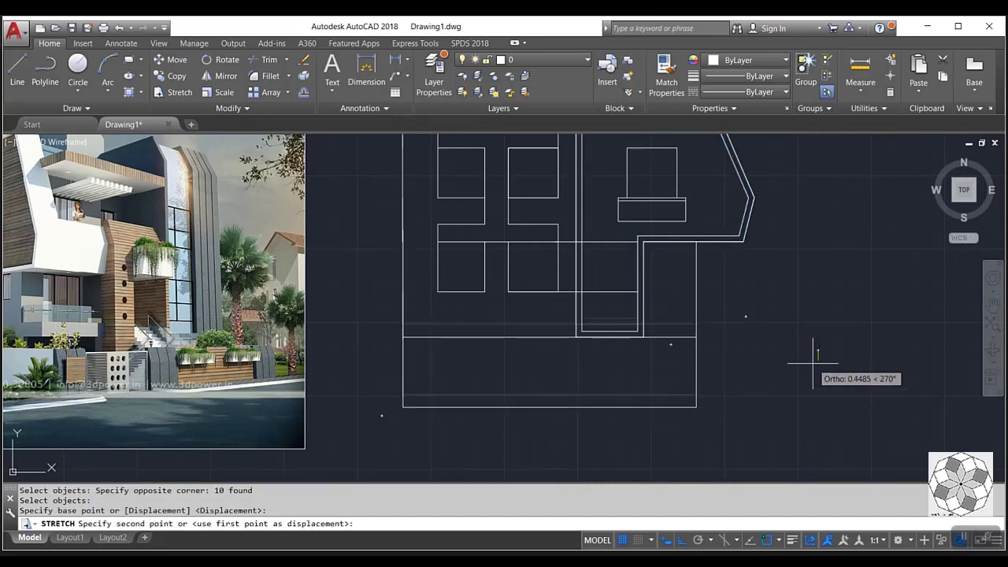
text(.4)
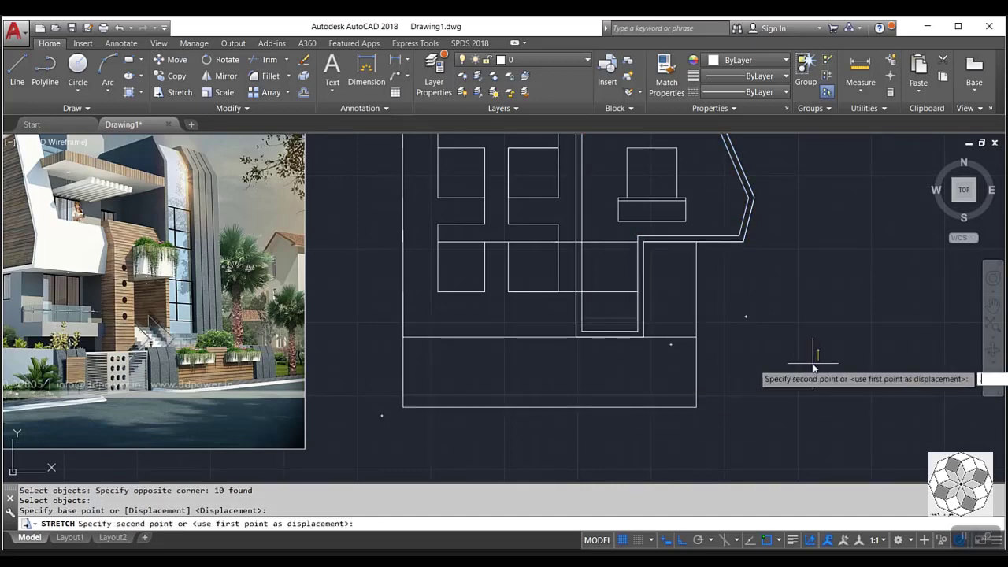
key(Return)
scroll(605, 355, down, 2)
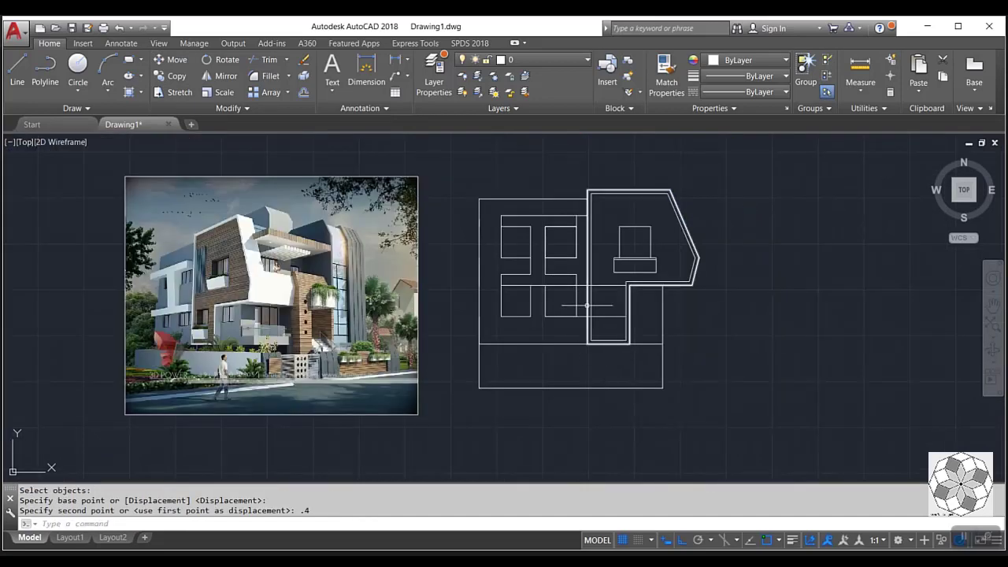
scroll(206, 347, up, 2)
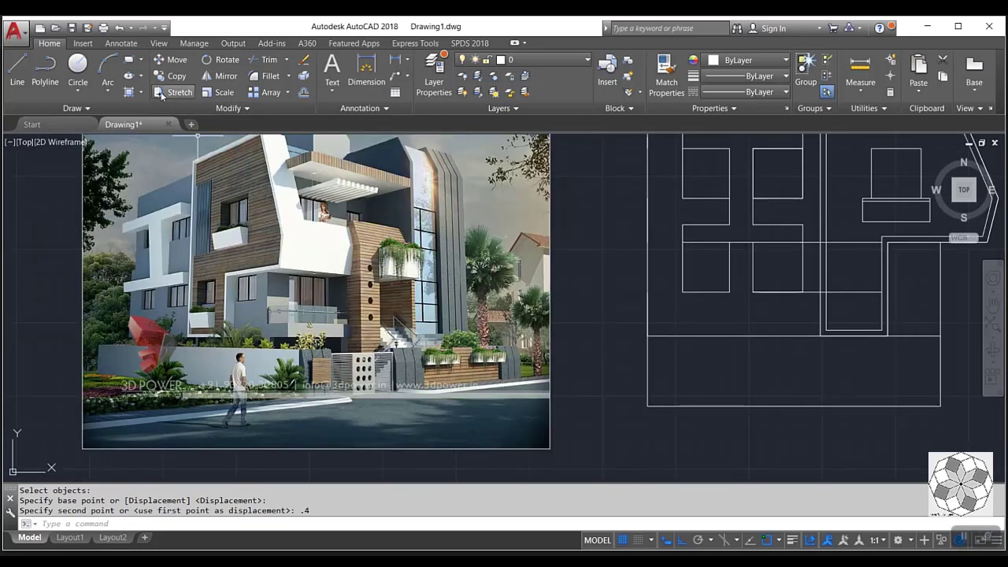
- Stretch the ten lower wall lines a further 0.1
click(179, 92)
click(949, 319)
click(644, 435)
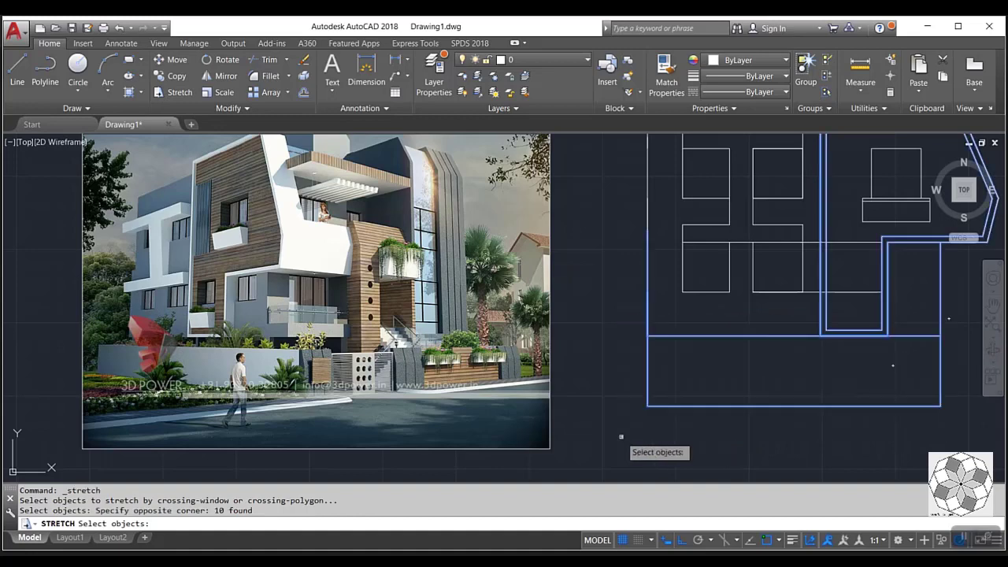
key(Return)
click(622, 445)
text(.1)
key(Return)
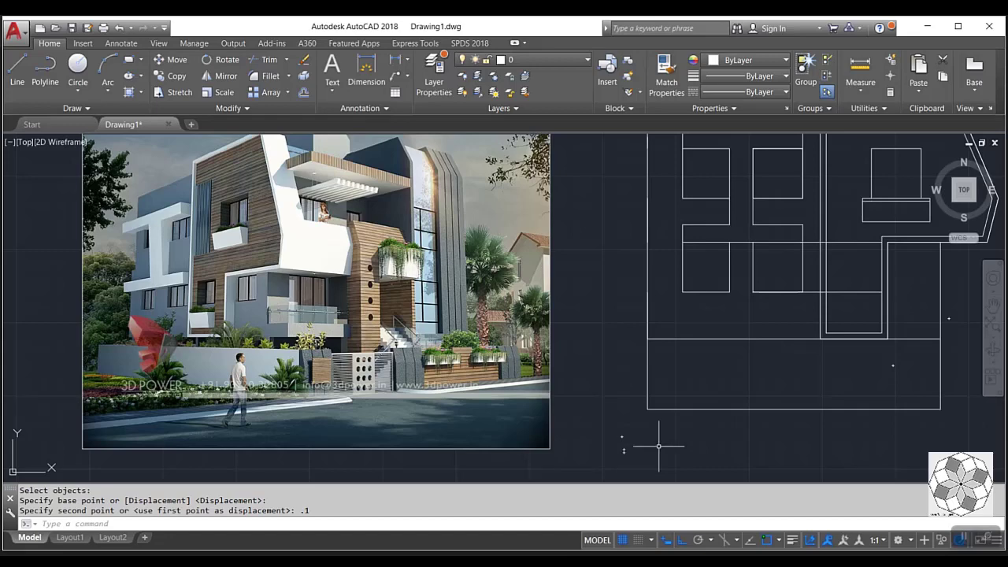
- Draw a vertical line 0.5 in from the opening's right top corner down to the sill
scroll(720, 243, down, 5)
scroll(565, 315, up, 4)
scroll(553, 321, up, 2)
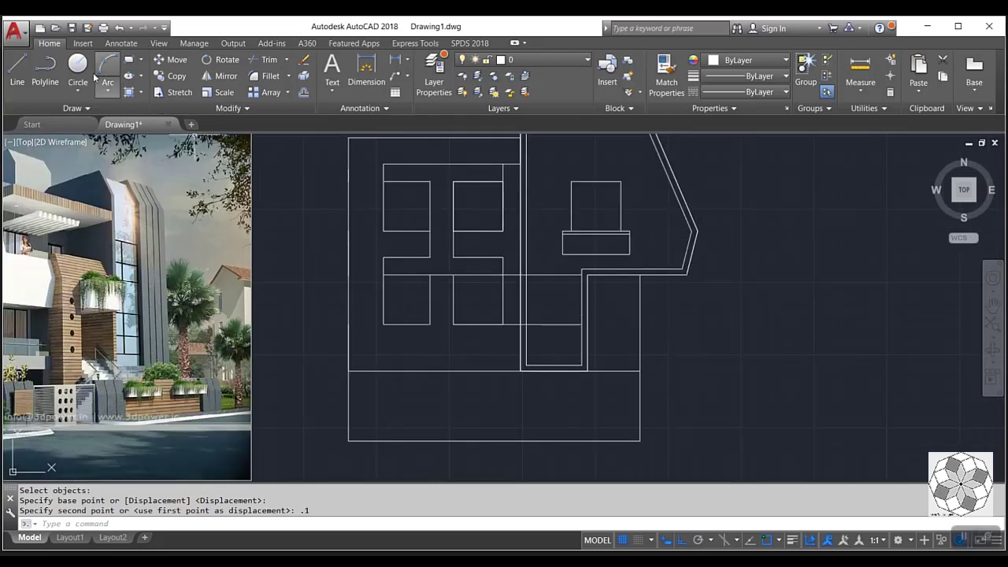
click(17, 67)
scroll(607, 265, up, 2)
scroll(619, 292, up, 2)
scroll(617, 296, down, 3)
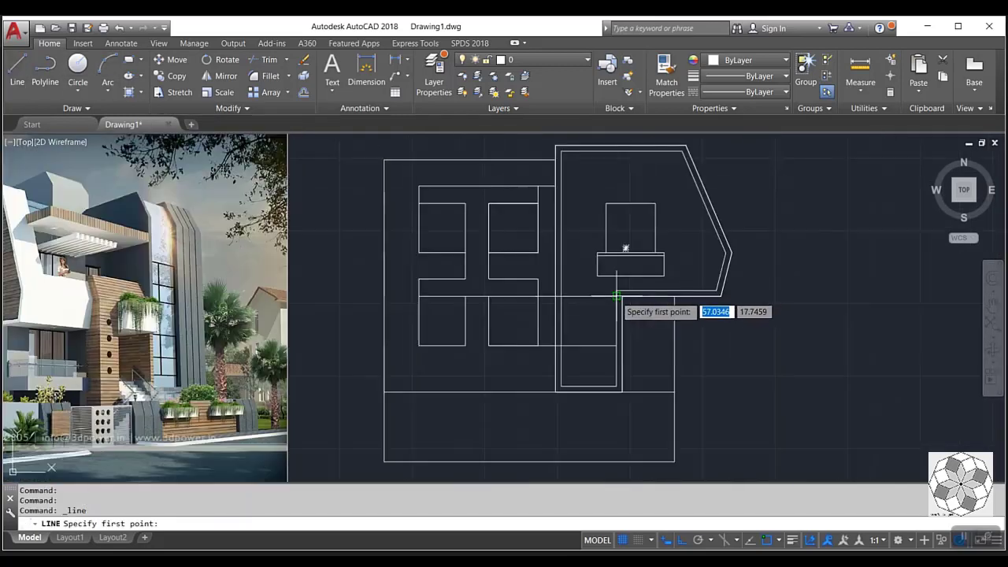
scroll(613, 298, up, 1)
scroll(618, 287, up, 2)
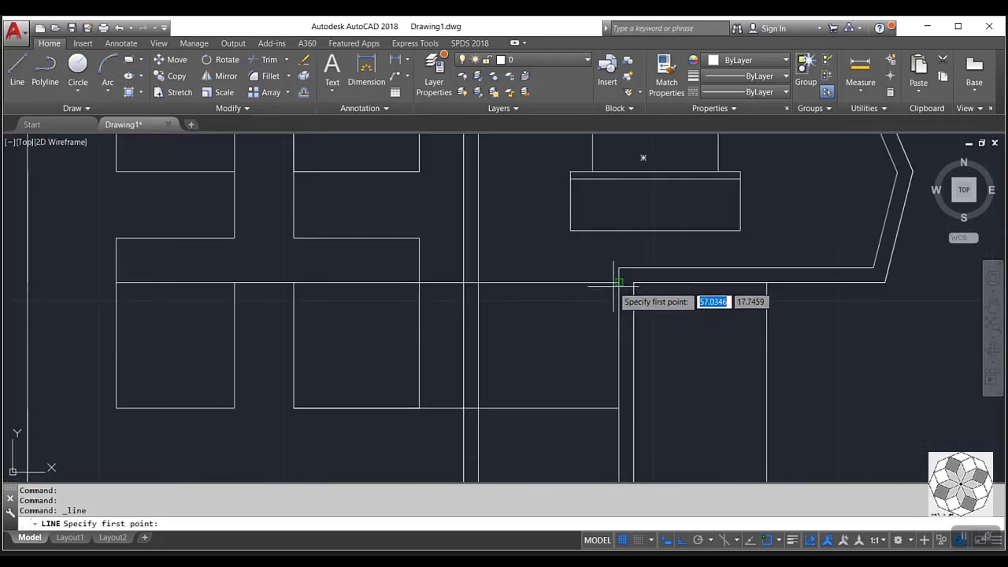
scroll(620, 284, down, 3)
scroll(181, 354, up, 3)
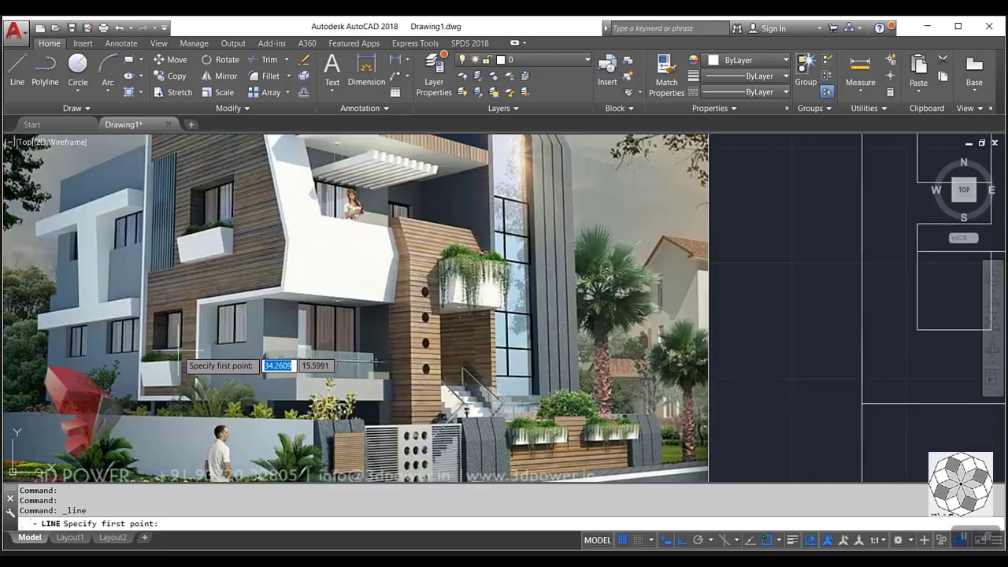
scroll(490, 360, up, 3)
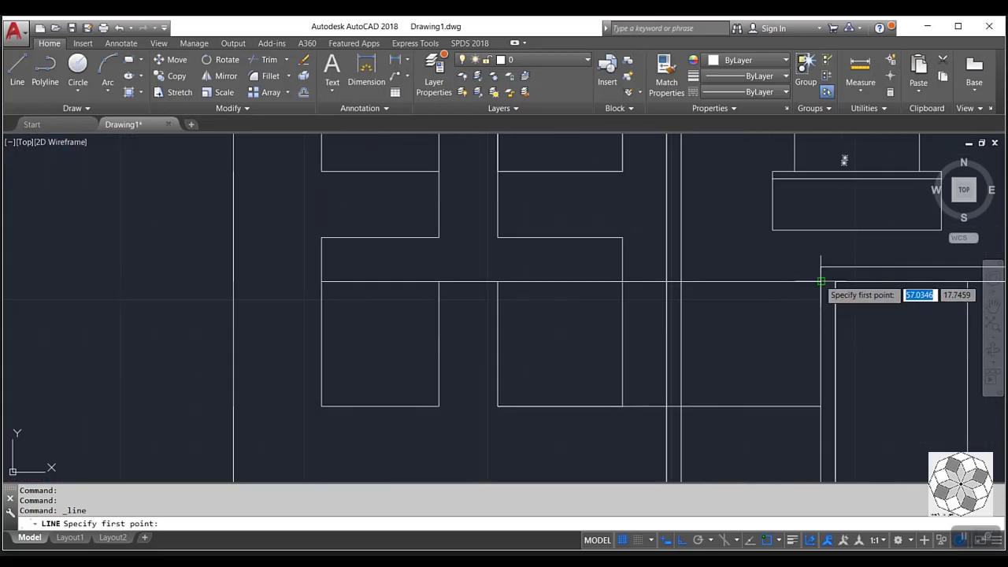
click(821, 281)
text(.5)
key(Return)
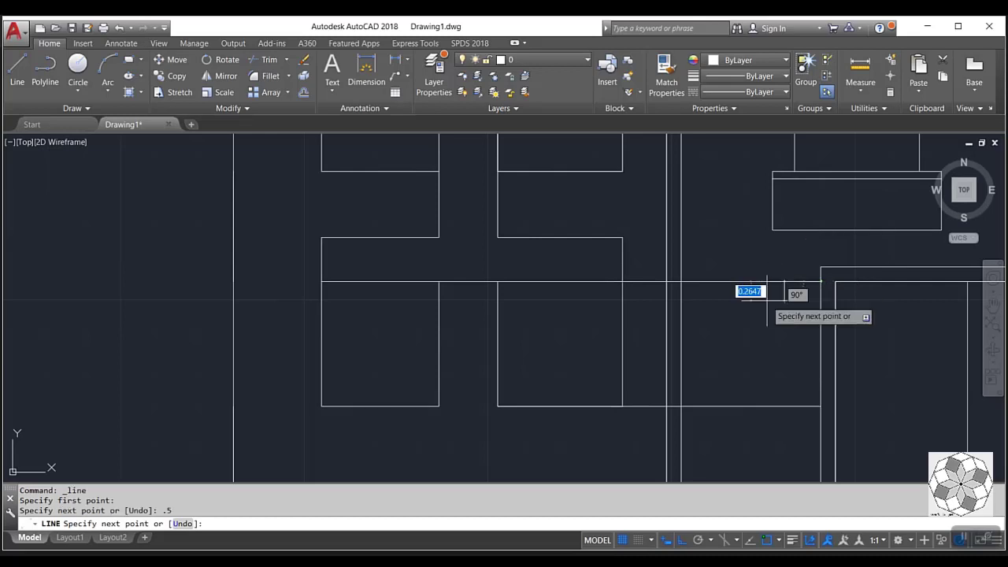
click(784, 406)
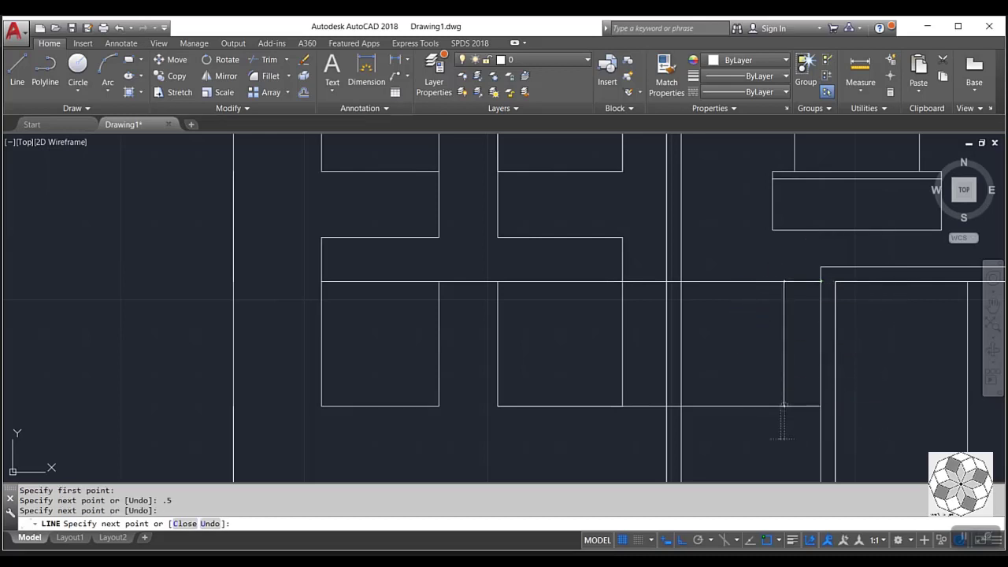
key(Return)
key(Return)
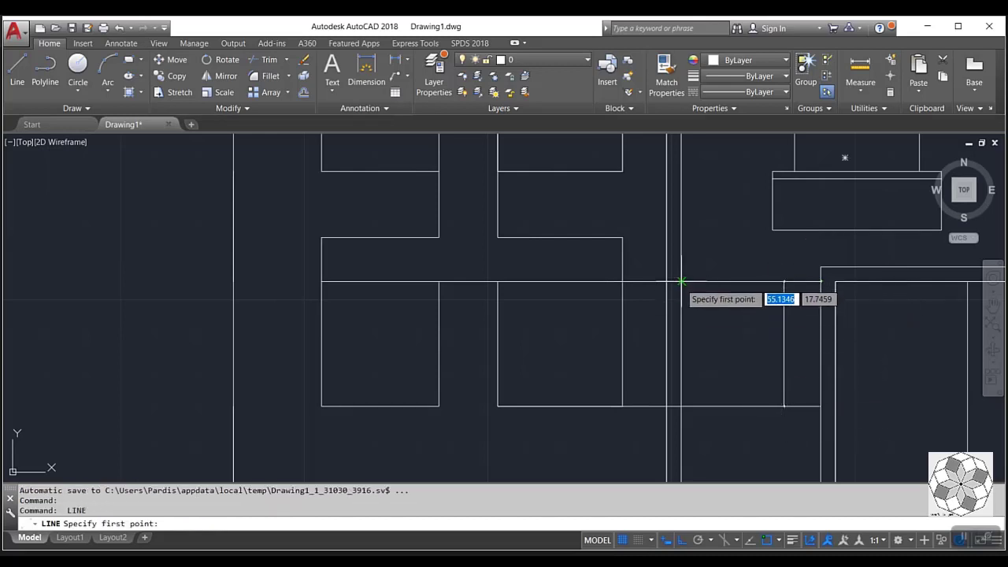
- Draw a second vertical line 0.5 in from the opening's left corner down to the sill
click(681, 282)
text(.5)
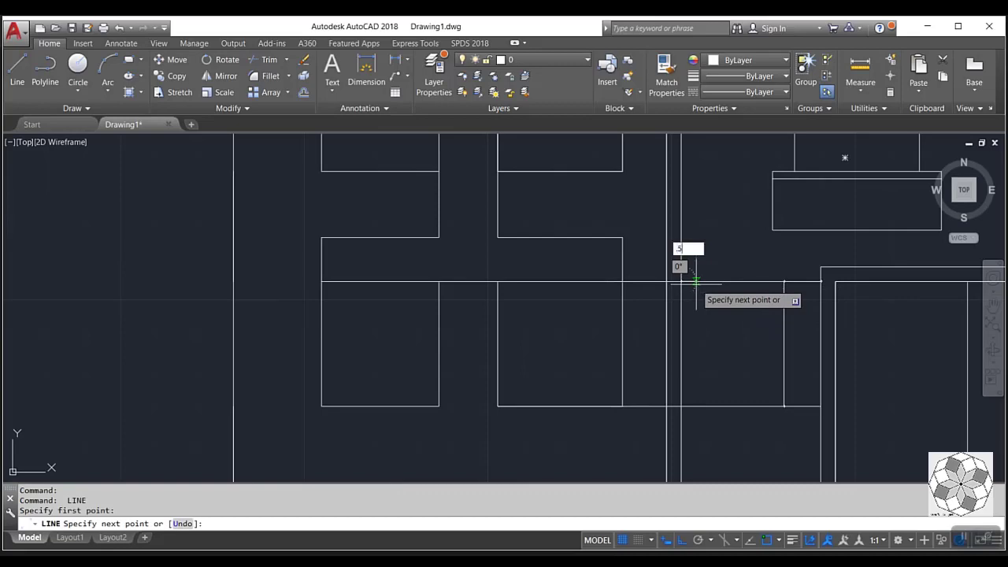
key(Return)
click(709, 402)
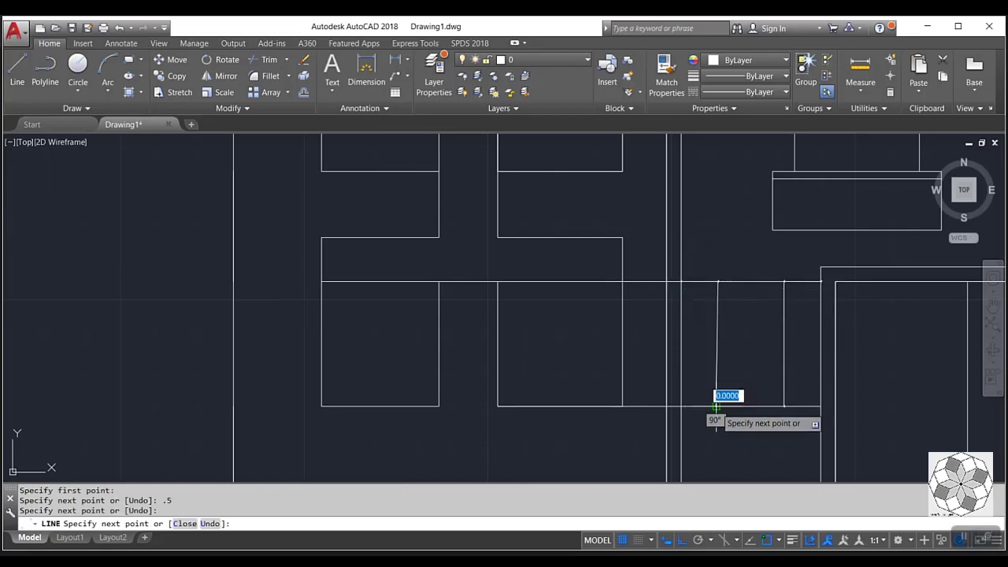
key(Return)
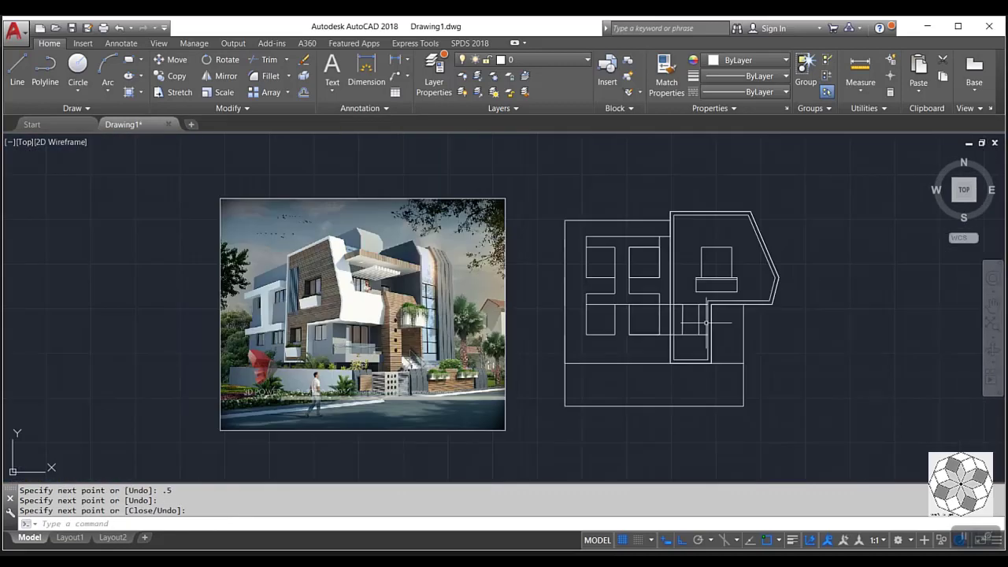
scroll(706, 323, up, 4)
- Sketch frame lines around the central window box, then erase the three stray lines
scroll(724, 346, up, 2)
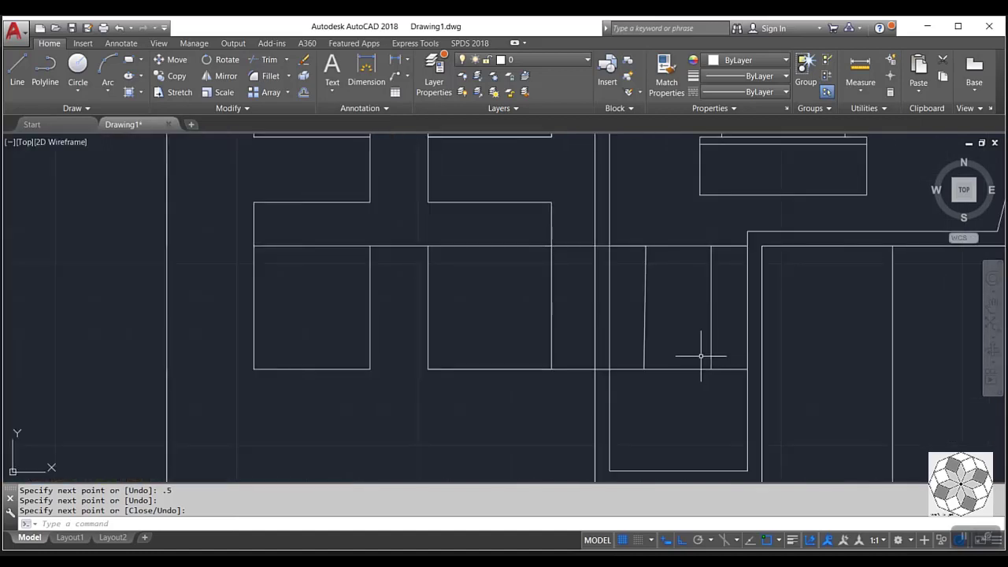
key(Return)
key(Return)
click(609, 369)
click(628, 337)
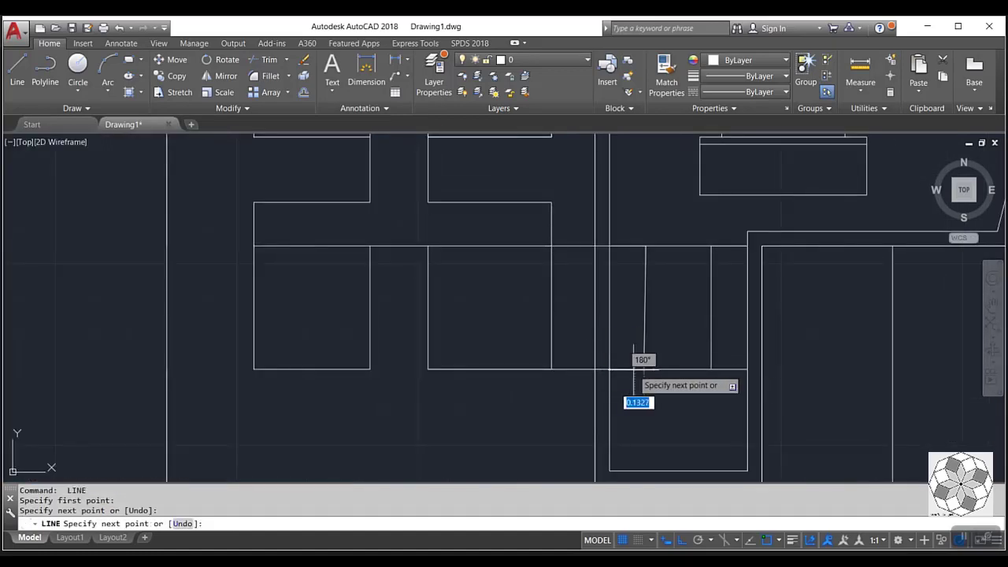
click(628, 367)
click(628, 246)
key(Return)
key(Return)
click(711, 246)
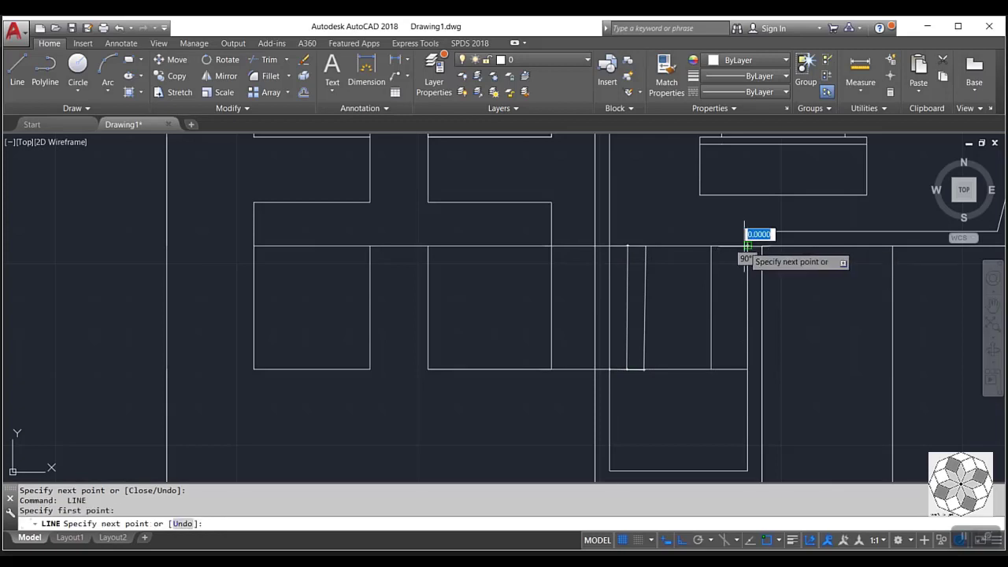
click(729, 246)
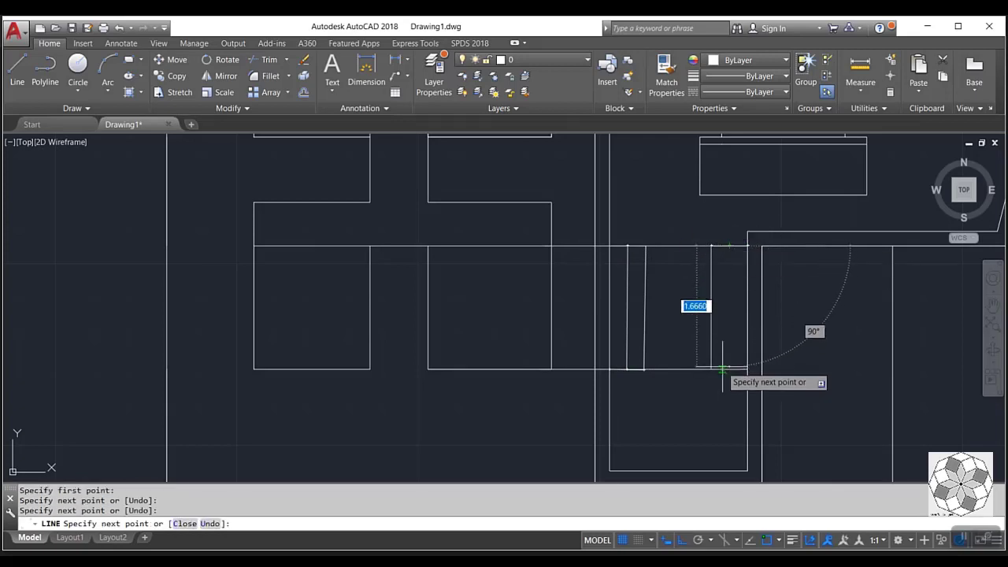
click(722, 369)
key(Return)
key(Return)
click(729, 246)
click(729, 408)
key(Return)
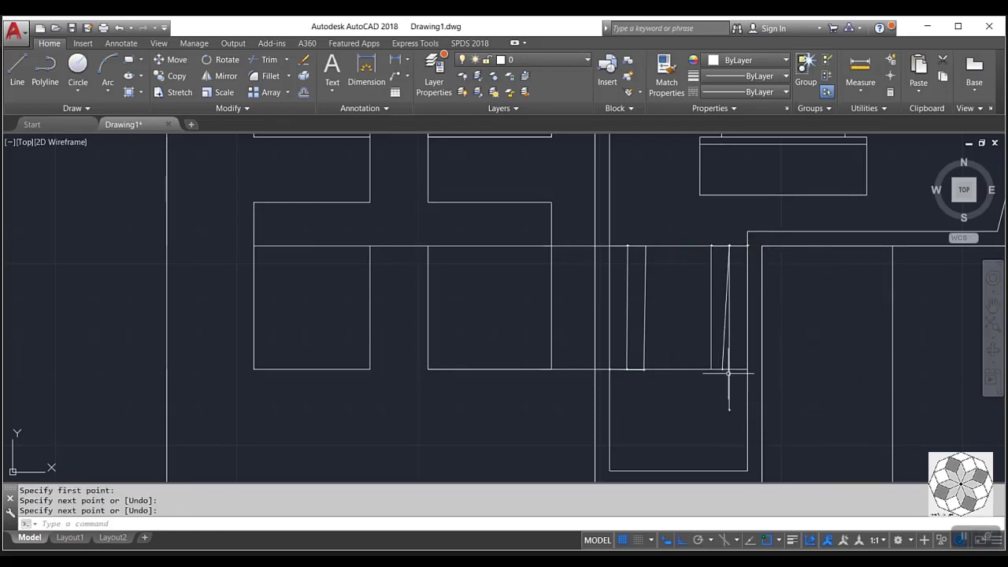
click(723, 360)
click(633, 360)
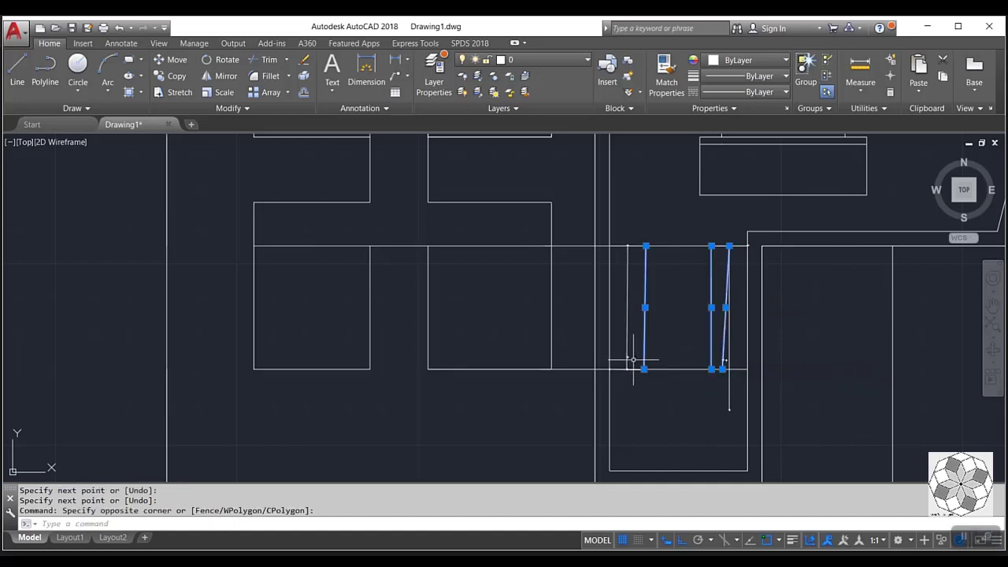
key(Delete)
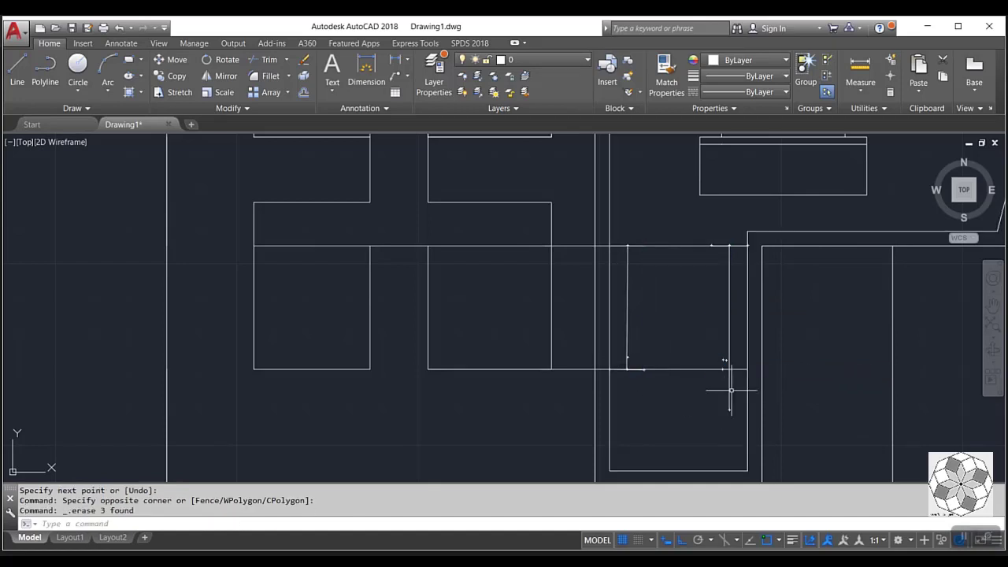
- Trim the overlapping line pieces inside and right of the box with TR
text(tr)
key(Return)
key(Return)
drag(740, 378, 630, 353)
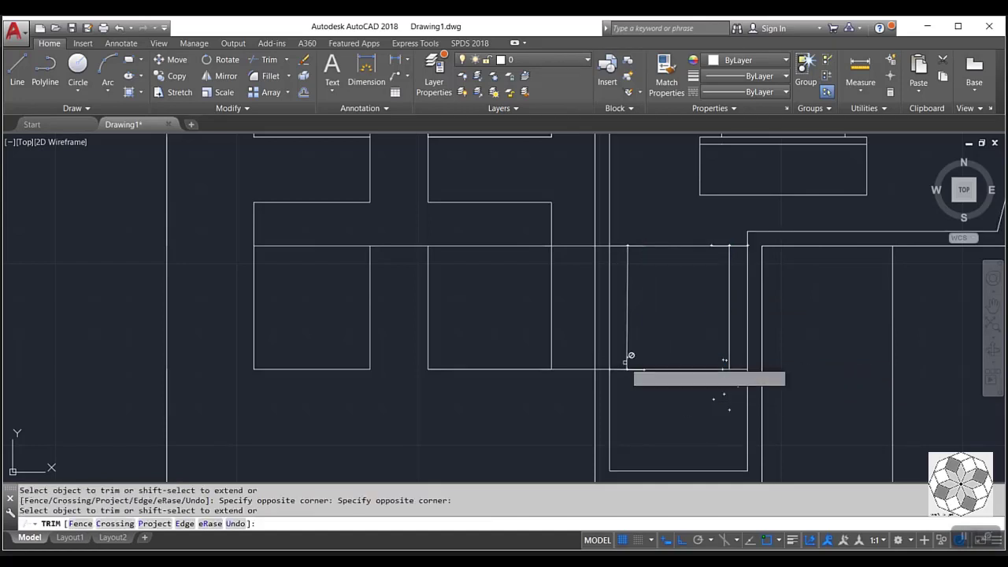
scroll(610, 296, up, 2)
click(624, 212)
click(625, 409)
click(602, 200)
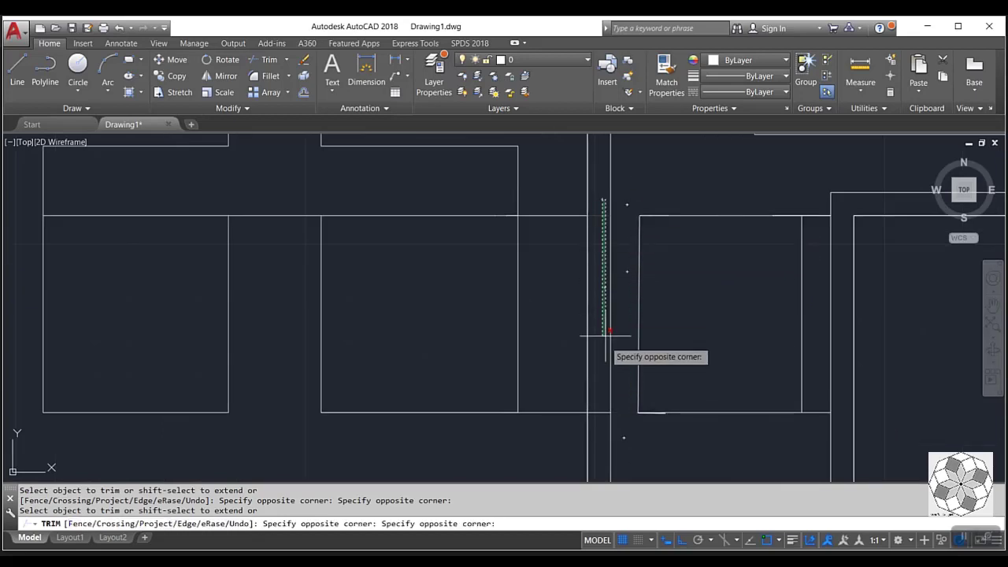
click(604, 415)
click(815, 198)
click(797, 422)
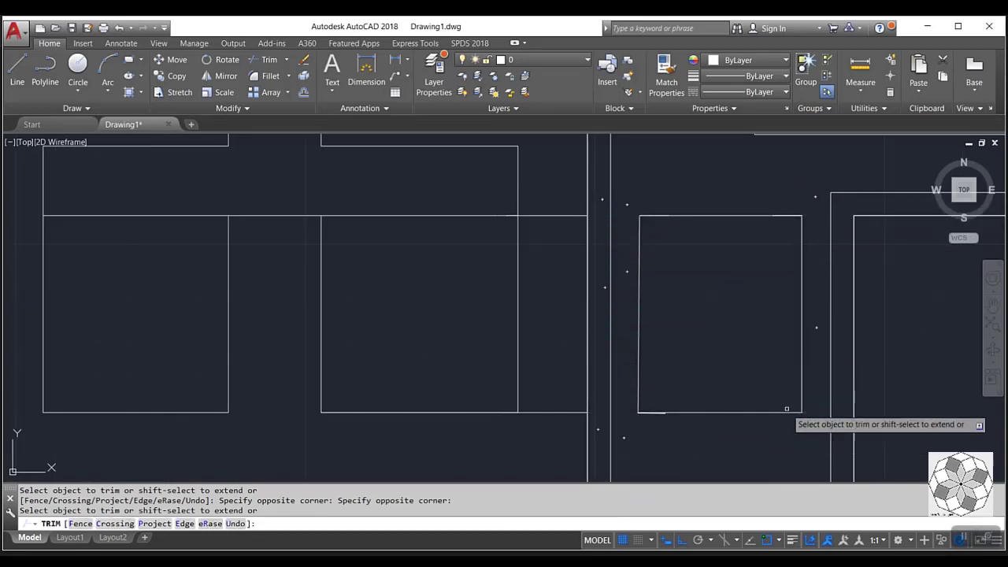
key(Escape)
- Erase the leftover short stub and the box's top edge with nearby stubs
scroll(551, 298, down, 2)
click(600, 387)
click(661, 348)
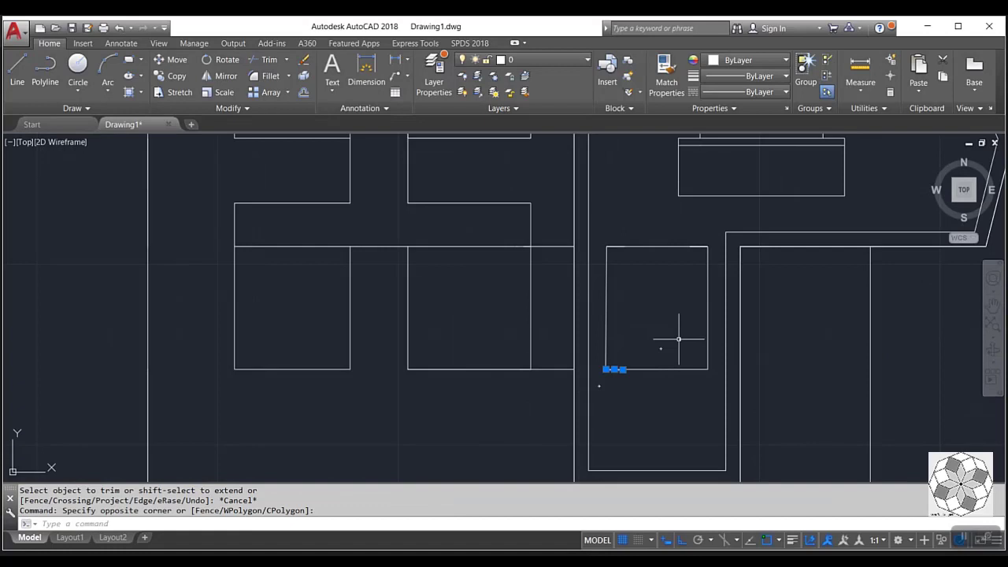
key(Delete)
click(596, 270)
click(733, 209)
key(Delete)
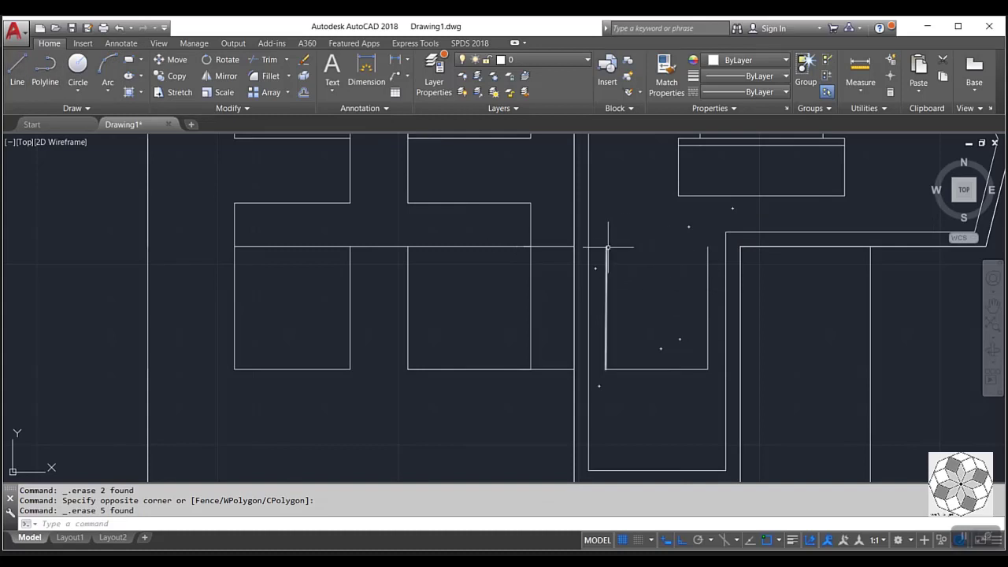
click(17, 69)
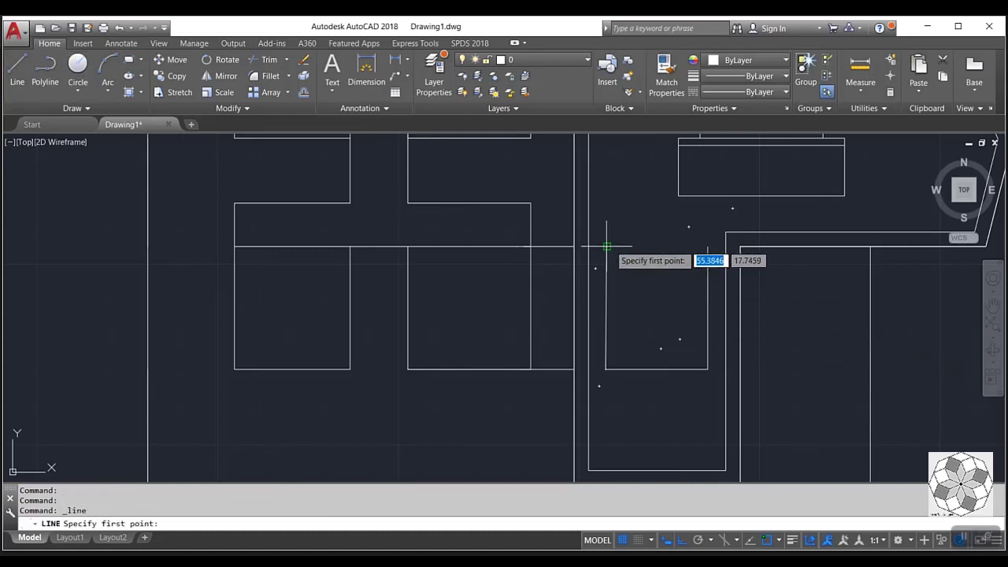
- Draw a line across from the box corner and down to the window's lower corner
click(607, 246)
click(707, 247)
scroll(709, 252, up, 2)
scroll(711, 378, up, 2)
click(705, 395)
key(Return)
key(Return)
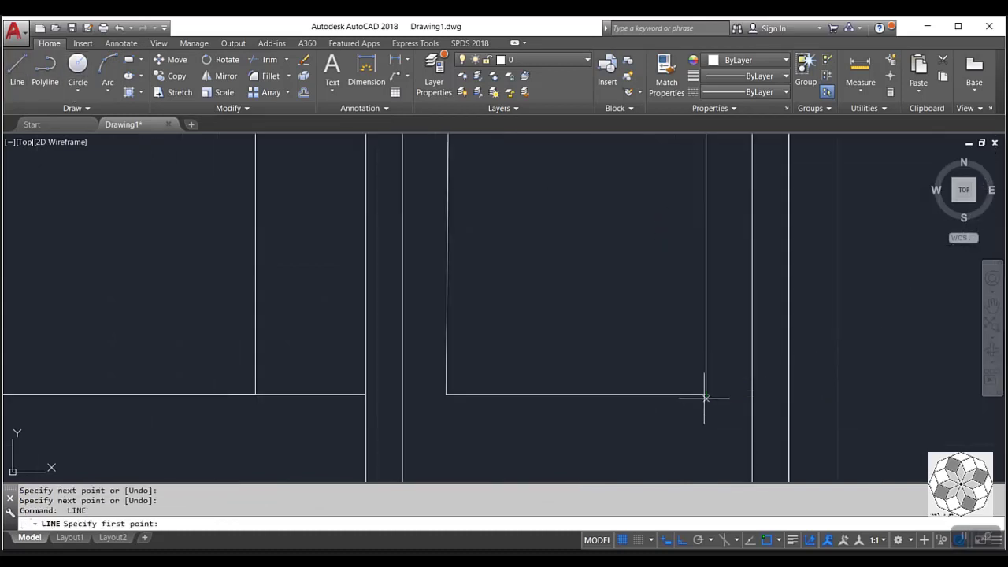
- Draw a 0.1 ledge below the window, run it across, then drop 0.5 for the panel
click(705, 397)
text(.2)
key(Return)
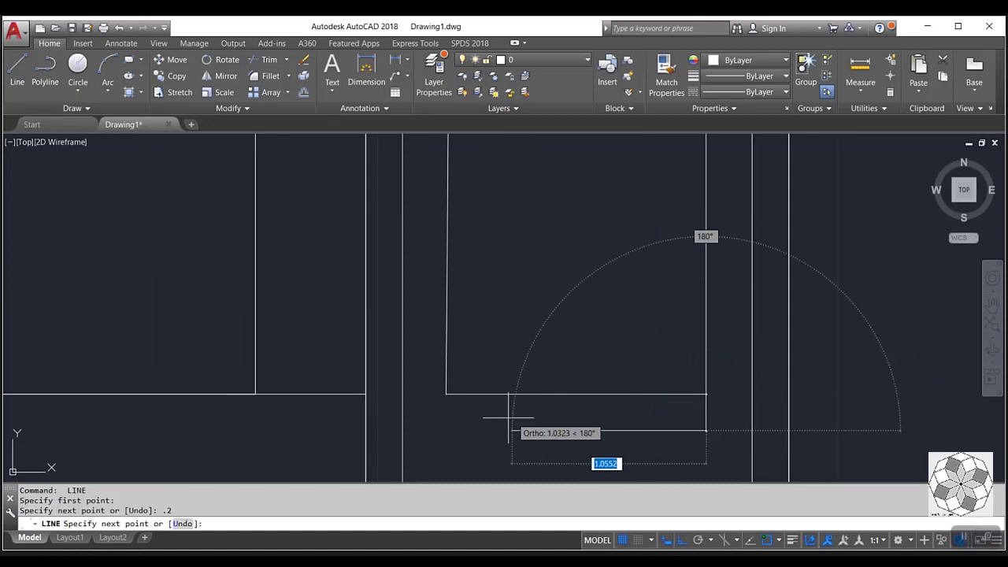
key(ctrl+z)
text(.1)
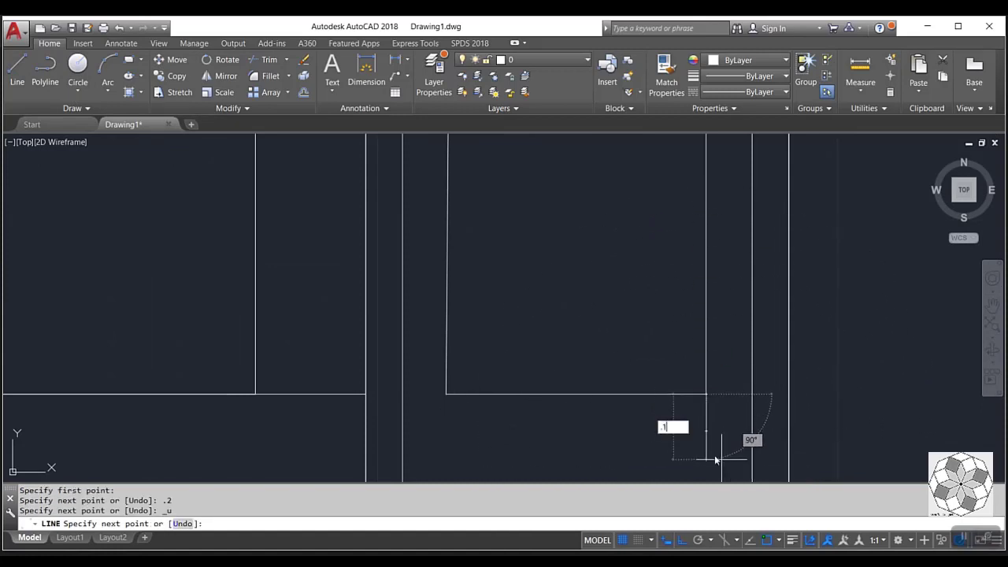
key(Return)
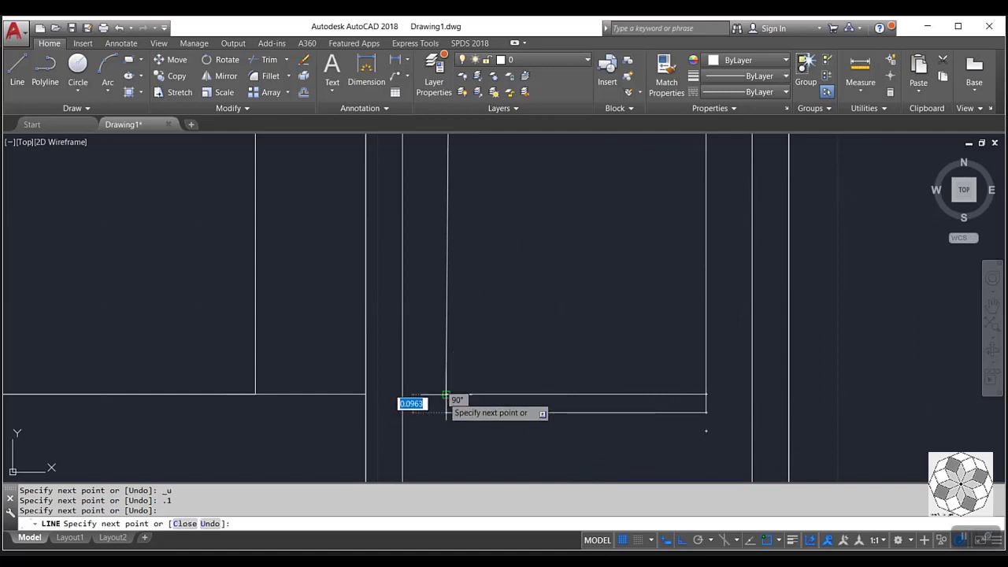
click(445, 396)
scroll(445, 425, down, 3)
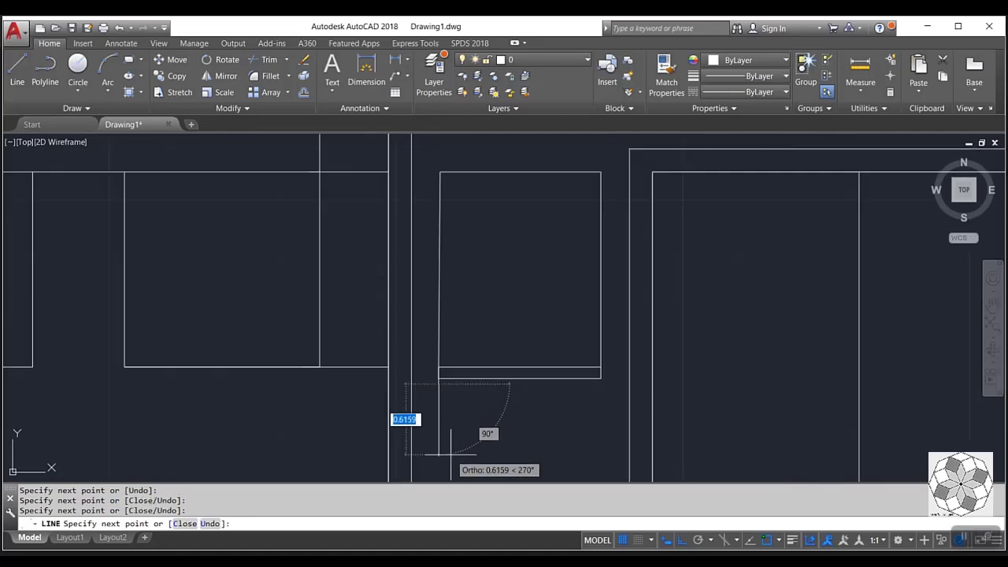
text(.5)
key(Return)
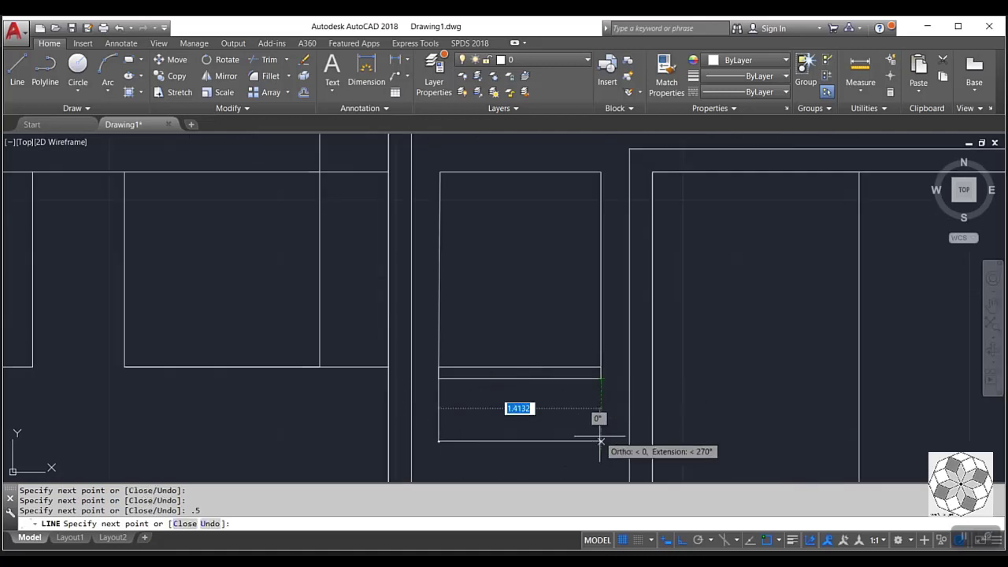
key(Return)
scroll(517, 434, down, 3)
scroll(474, 362, down, 2)
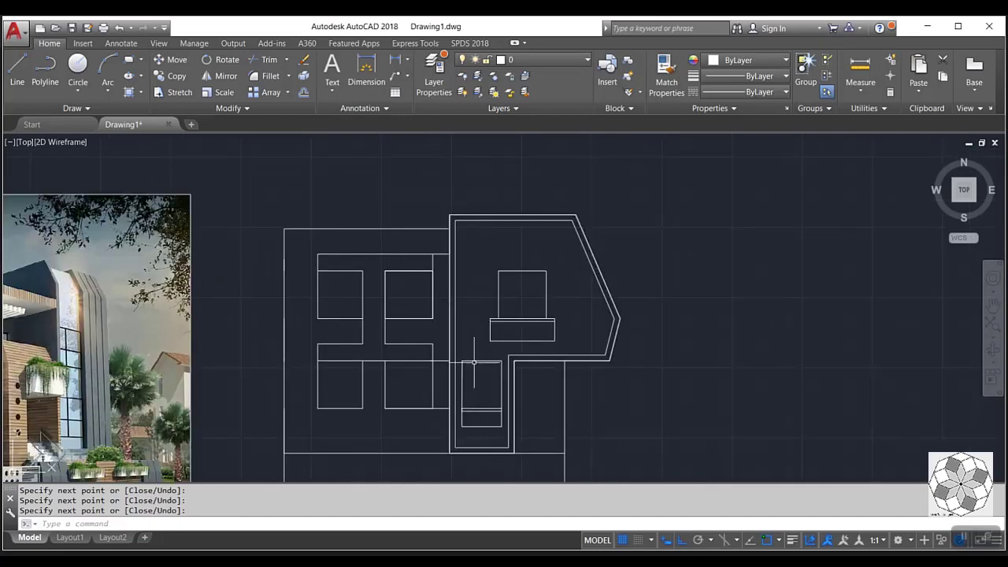
- Copy the small window box into the right-hand block's lower leg, beside the central window
scroll(497, 369, down, 2)
middle_drag(498, 368, 582, 378)
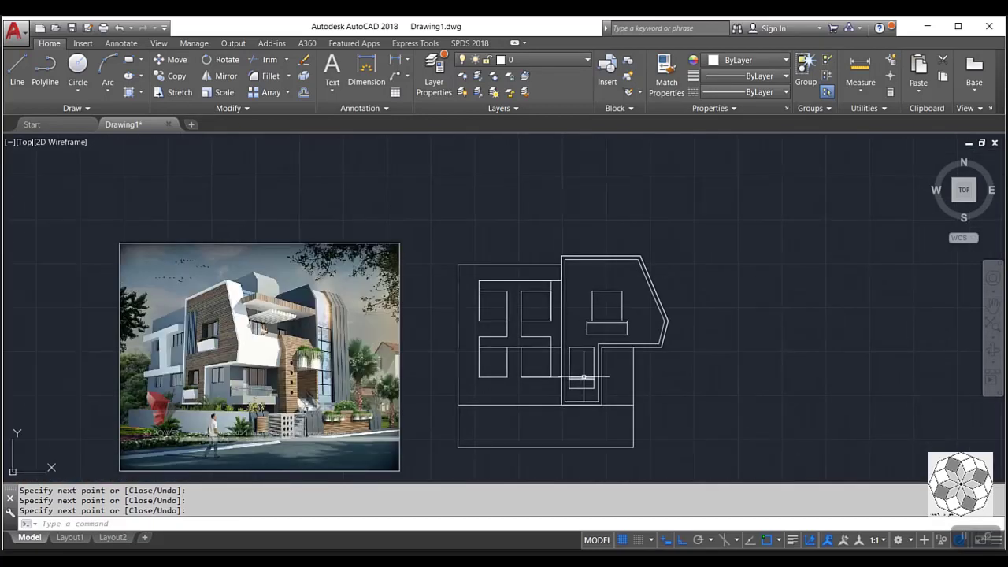
scroll(582, 380, up, 4)
click(540, 402)
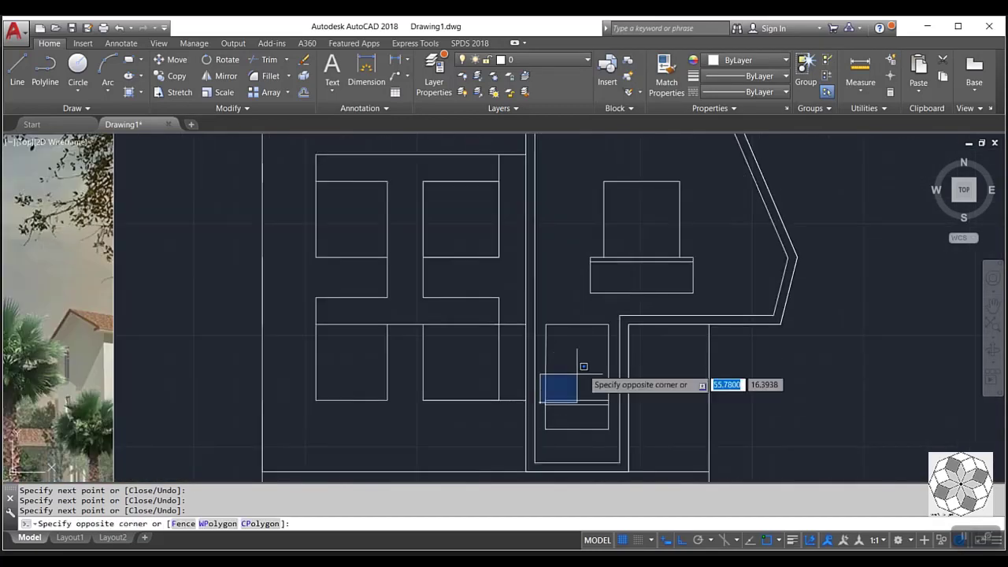
click(611, 310)
click(155, 60)
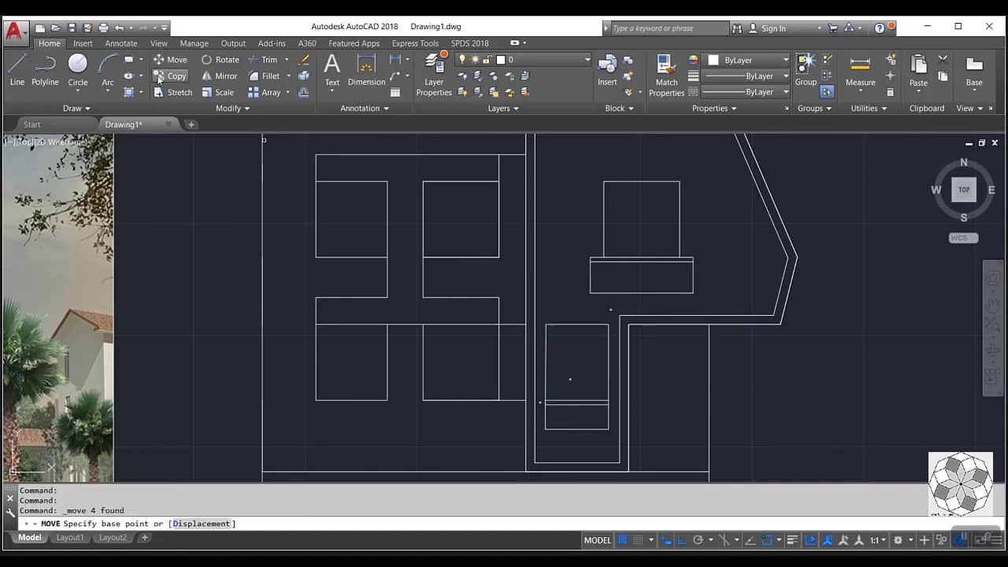
click(162, 76)
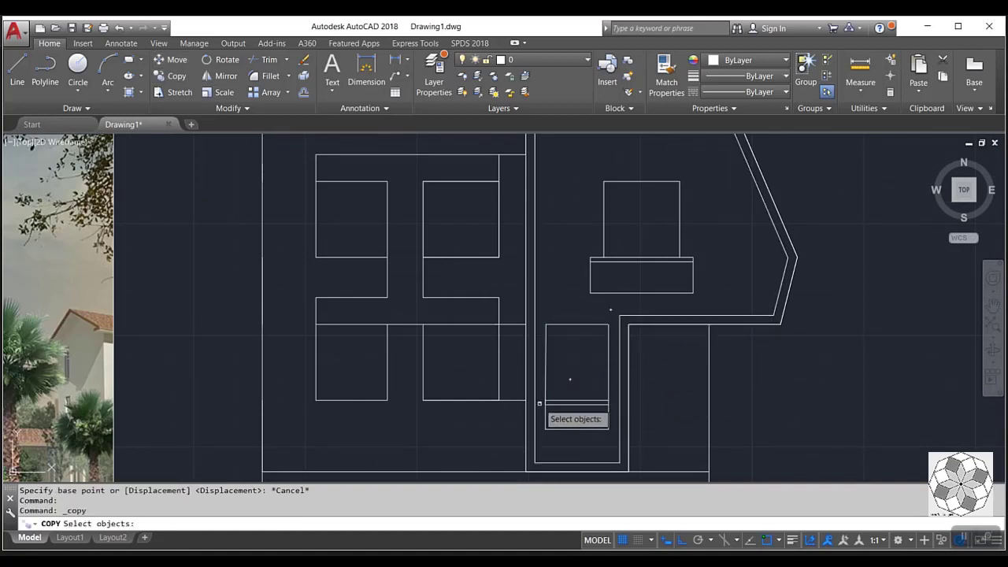
click(539, 403)
click(611, 310)
key(Return)
click(664, 406)
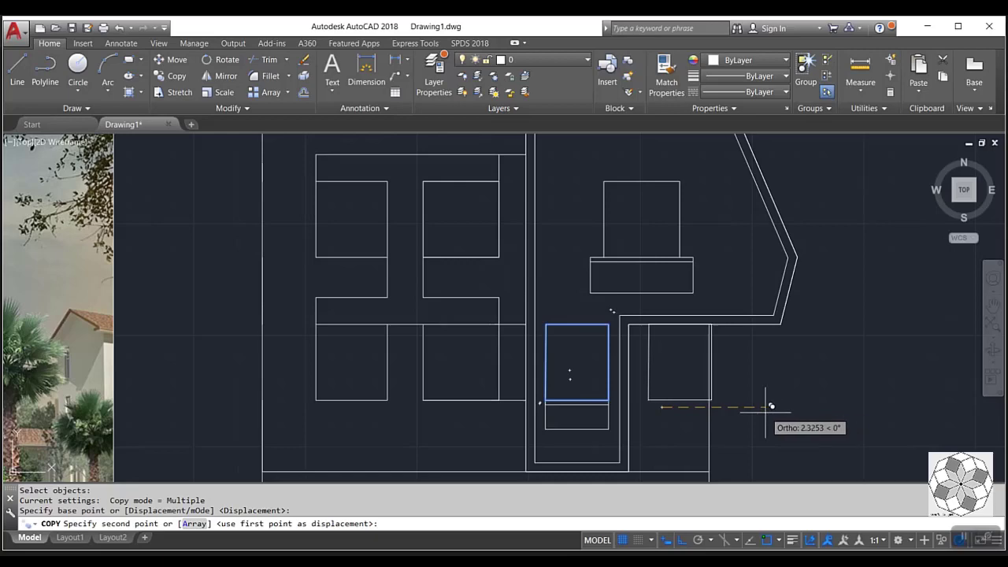
scroll(767, 406, down, 2)
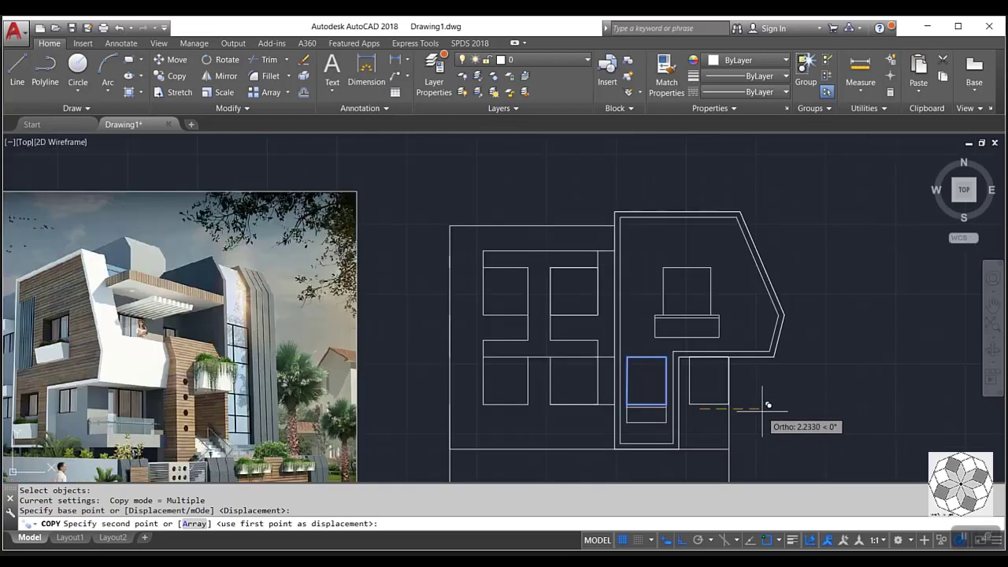
scroll(767, 405, up, 2)
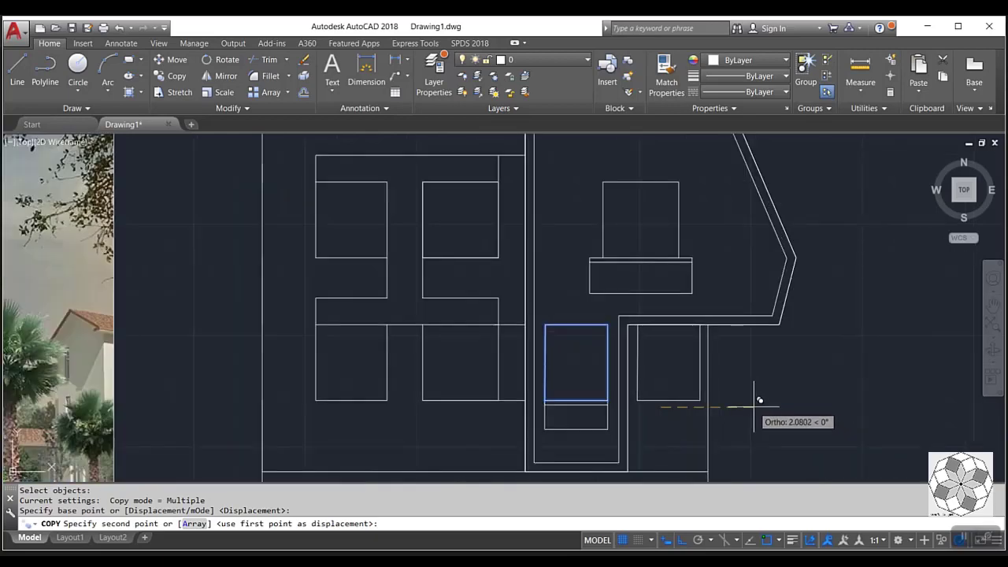
click(752, 405)
key(Escape)
- Select the inner and middle window rectangles to move them
scroll(644, 406, up, 4)
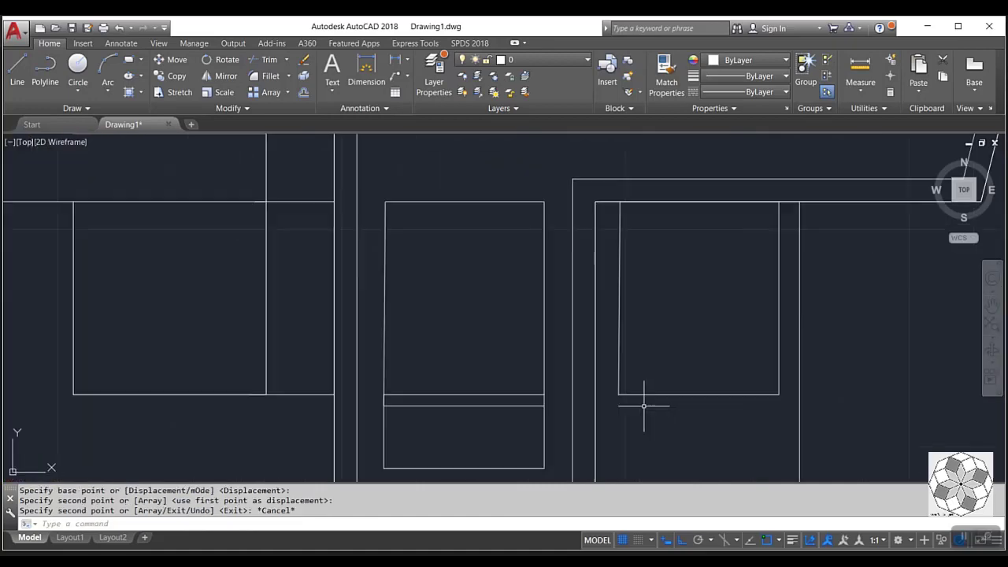
click(607, 416)
click(782, 197)
scroll(775, 209, down, 1)
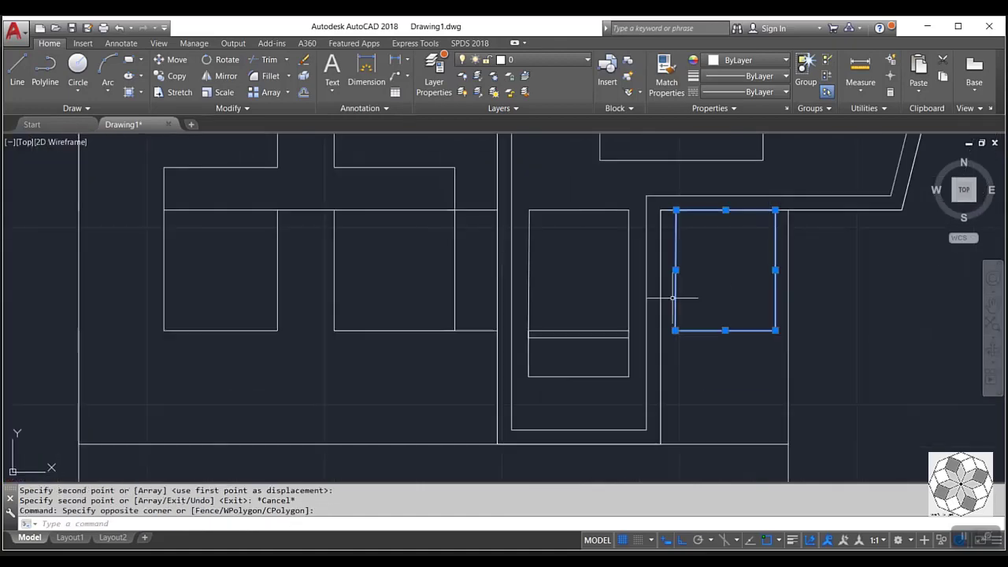
click(523, 399)
click(637, 193)
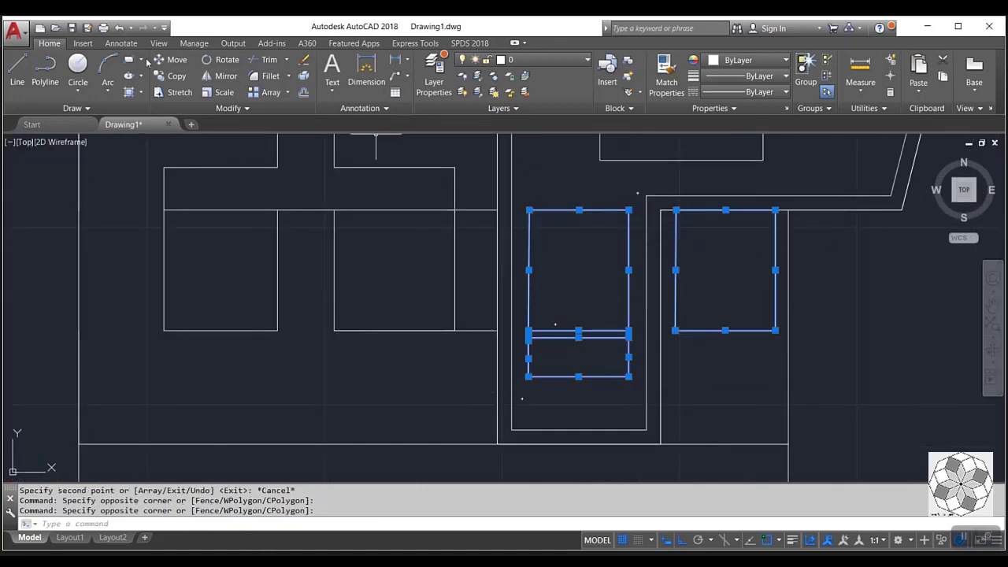
click(154, 60)
scroll(885, 317, down, 2)
- Move the lower row of five window boxes down by 0.1 units
key(Escape)
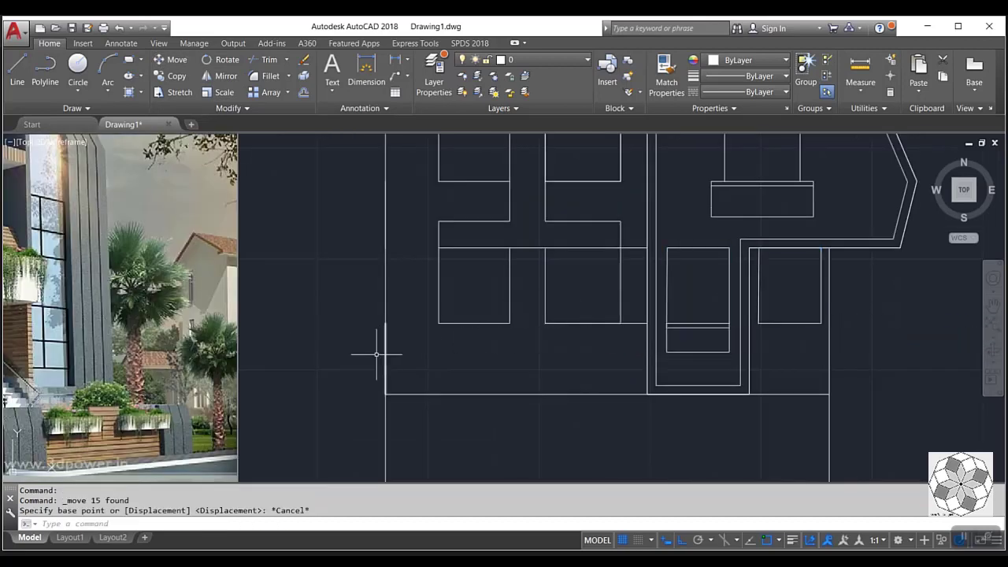
click(388, 356)
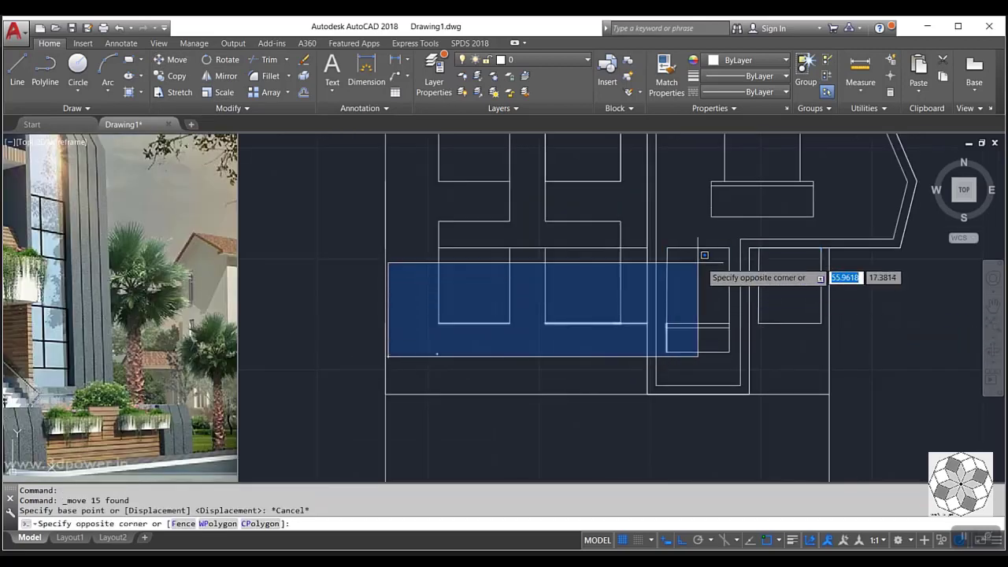
click(825, 244)
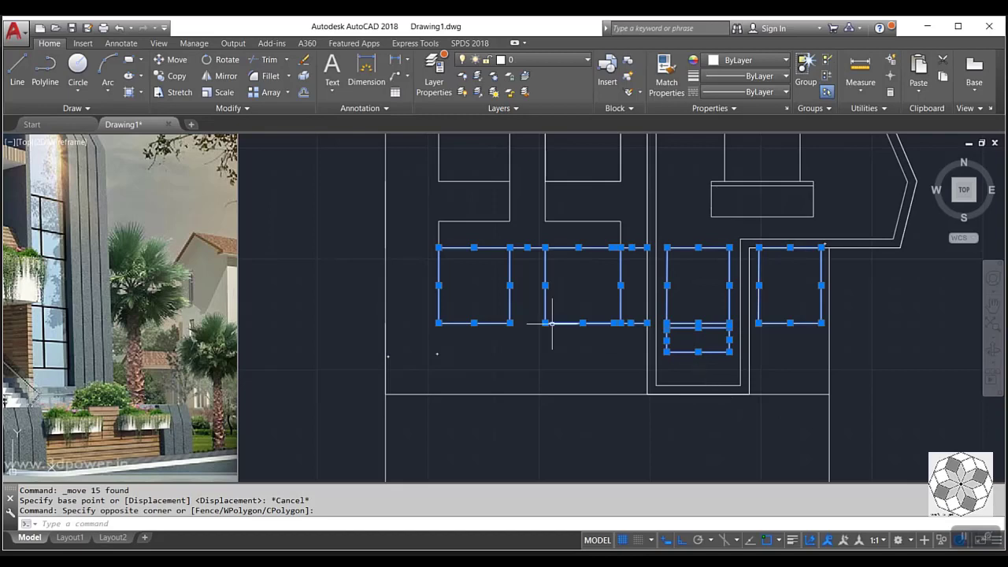
click(153, 61)
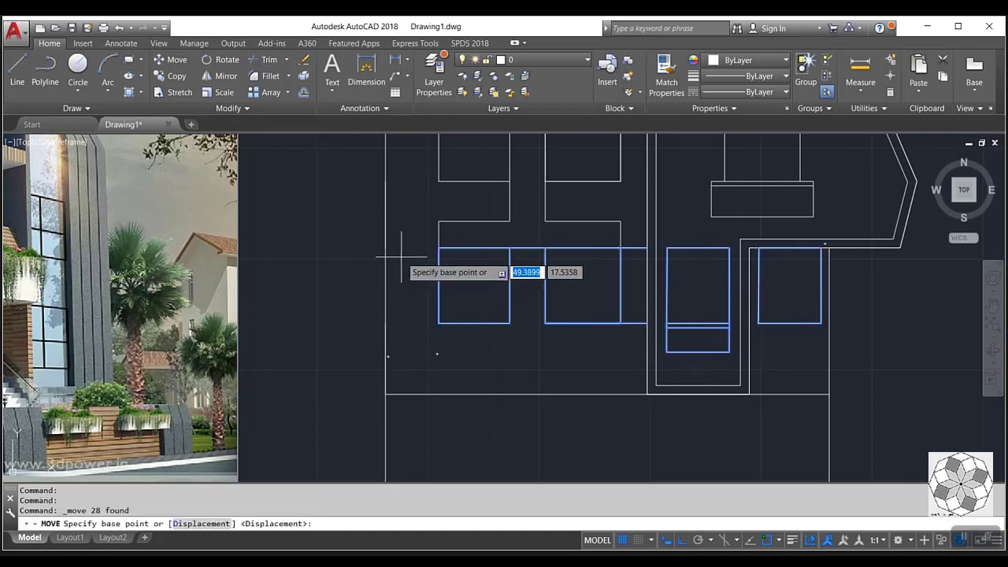
click(423, 241)
text(.1)
key(Return)
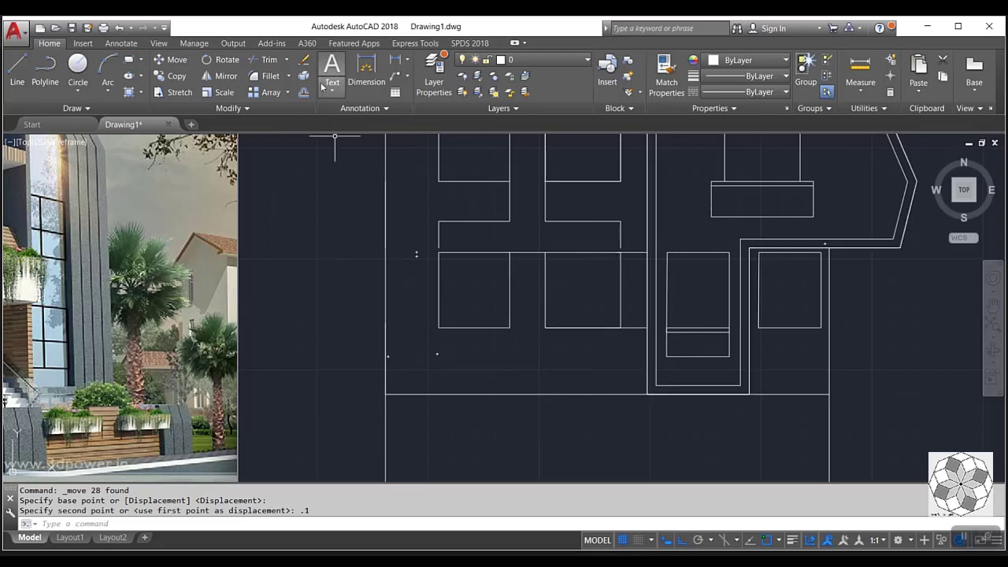
click(287, 60)
click(272, 101)
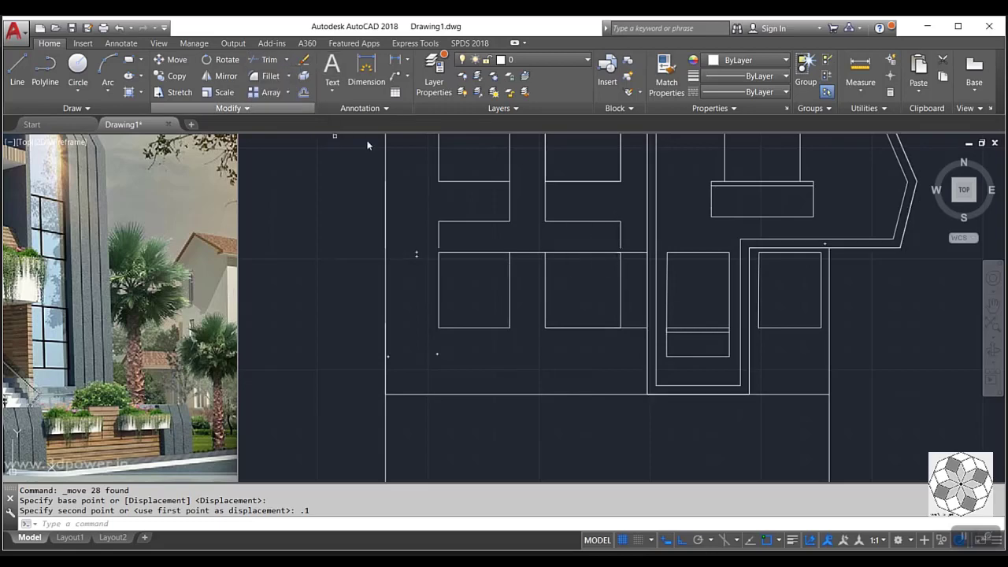
scroll(543, 252, up, 1)
drag(584, 231, 403, 285)
key(Return)
drag(711, 209, 622, 246)
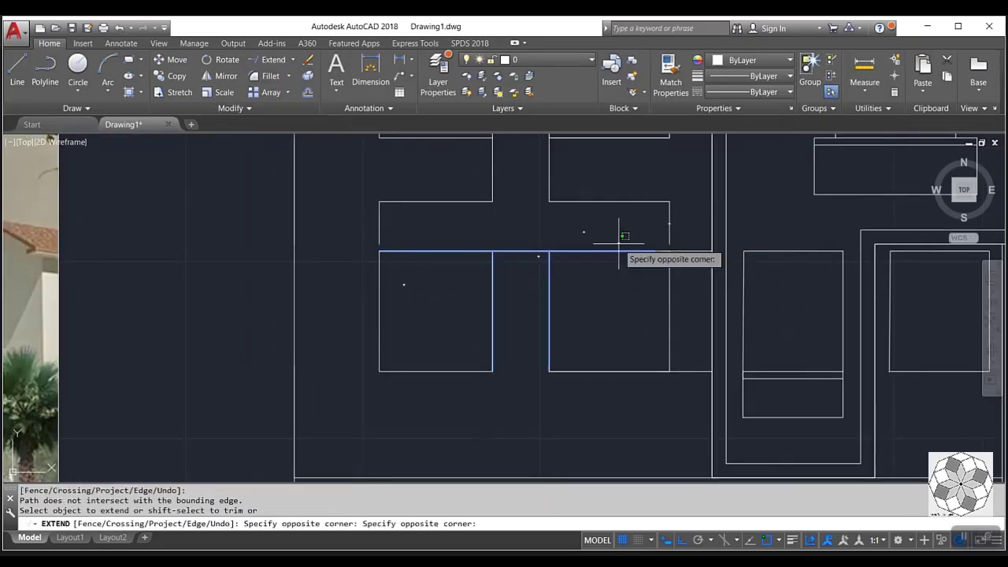
key(Escape)
drag(703, 231, 641, 244)
click(669, 244)
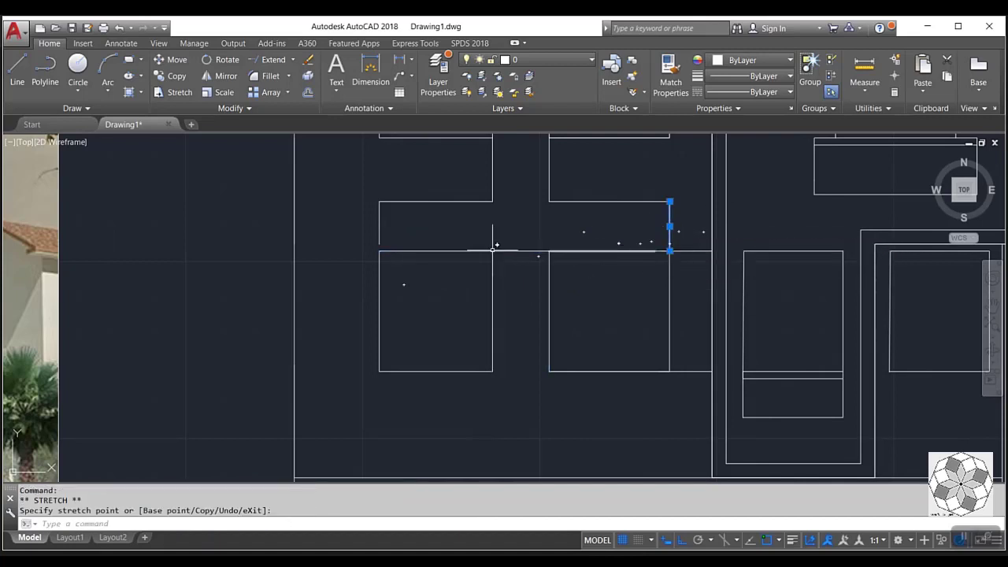
key(Escape)
click(410, 224)
click(356, 237)
click(379, 227)
key(Escape)
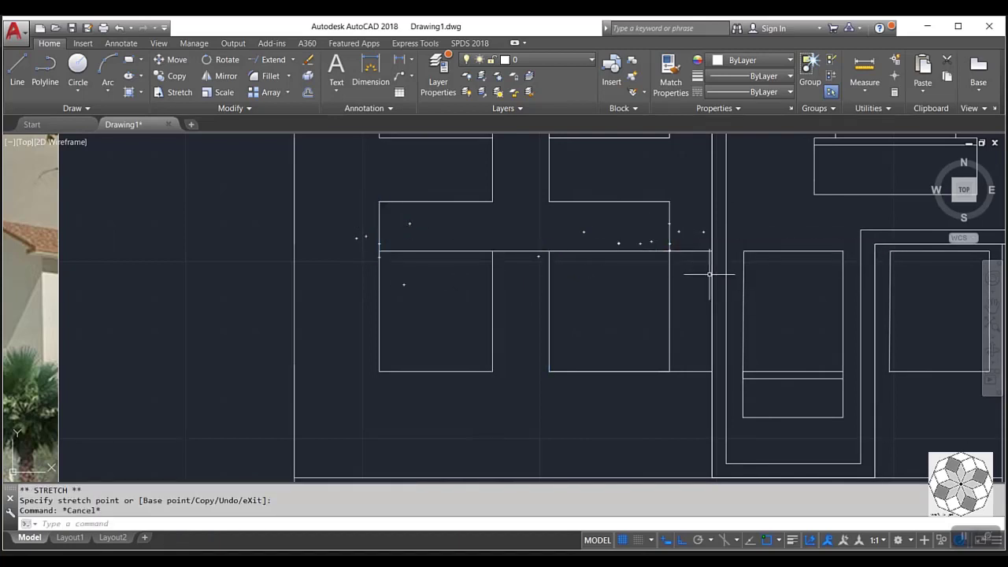
text(tr)
key(Return)
key(Return)
drag(718, 236, 682, 411)
key(Escape)
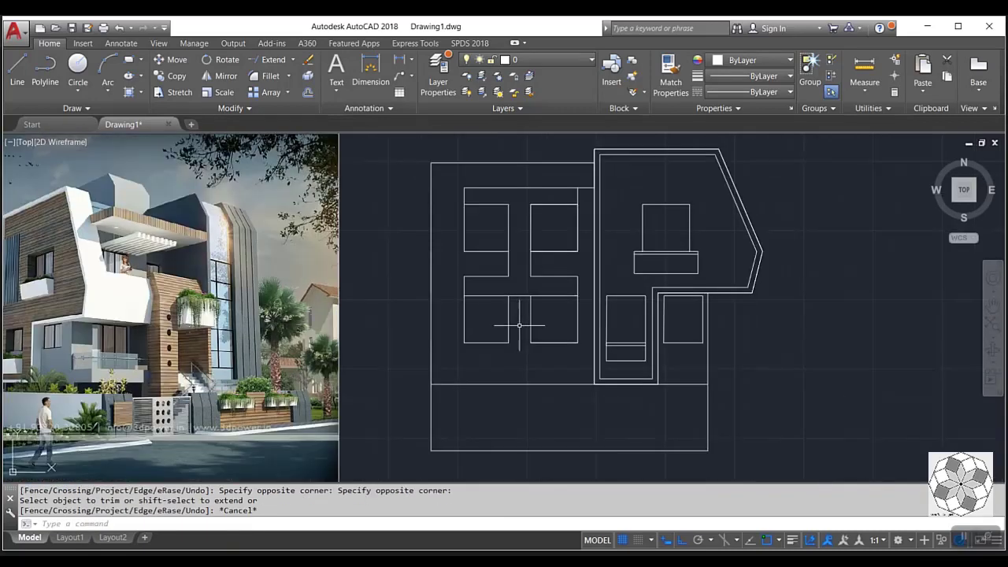
scroll(574, 349, down, 2)
scroll(642, 356, up, 2)
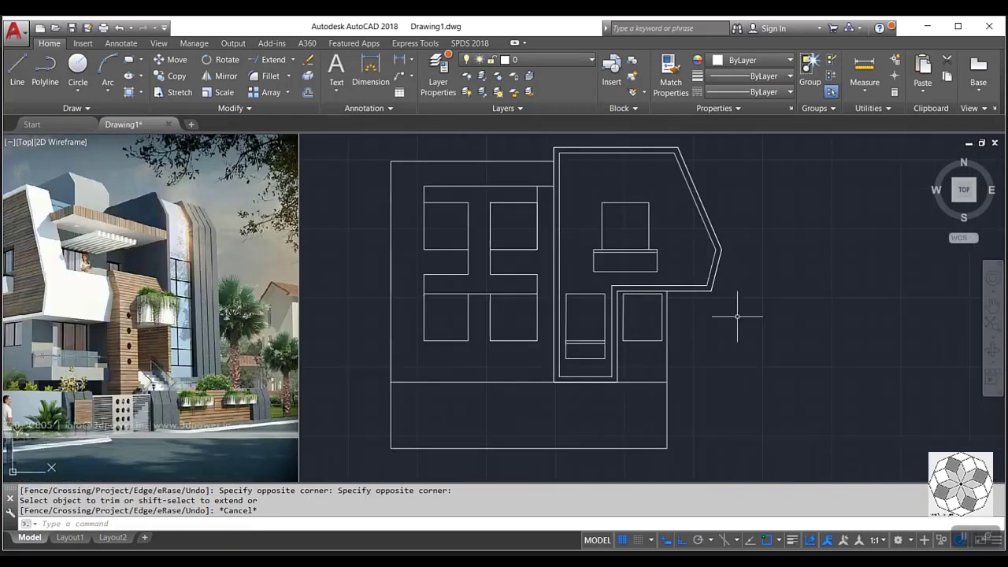
scroll(544, 283, down, 2)
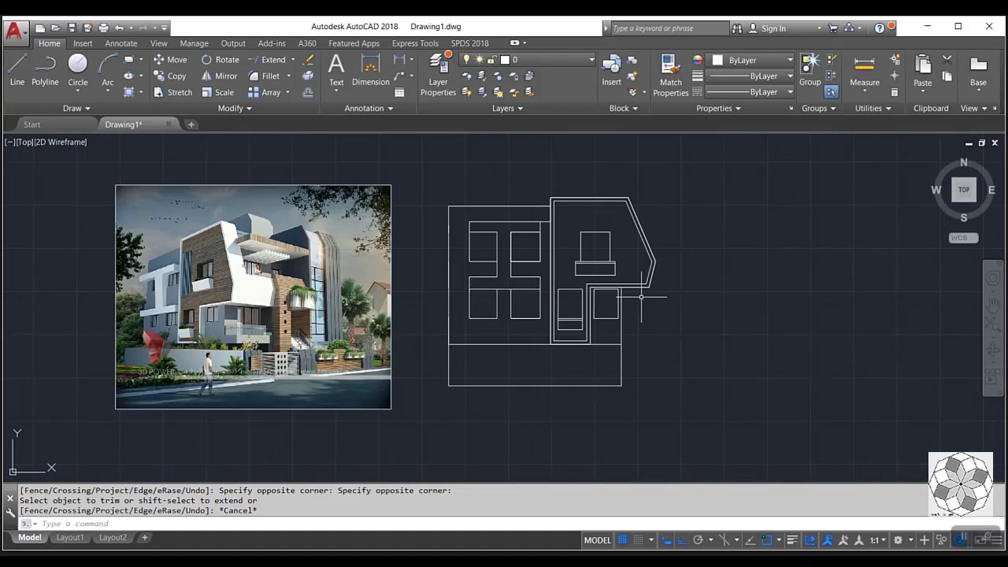
scroll(205, 268, up, 4)
scroll(205, 268, up, 2)
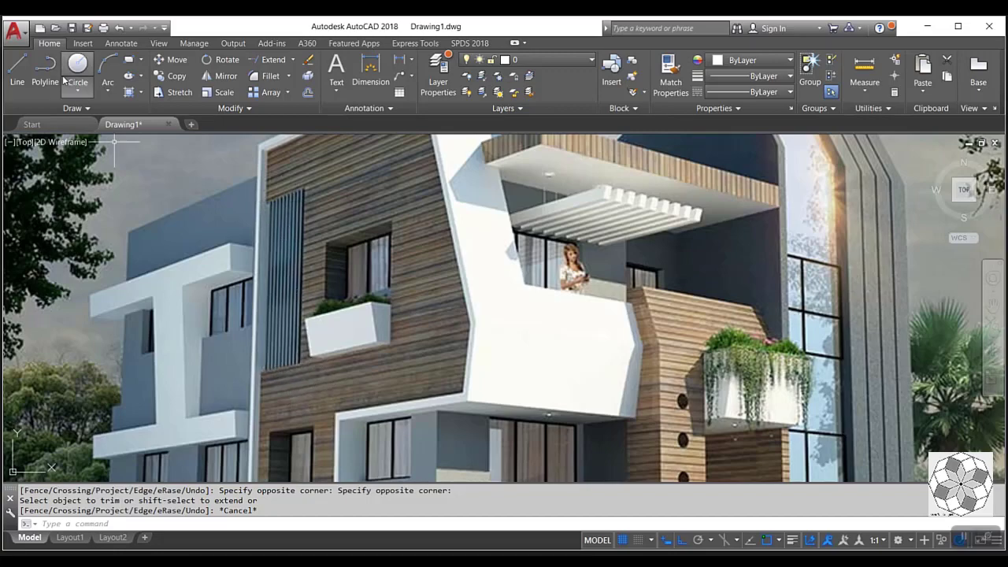
- Draw a line 0.8 to the right from the top of the right wing, then straight down
click(17, 70)
scroll(44, 268, down, 5)
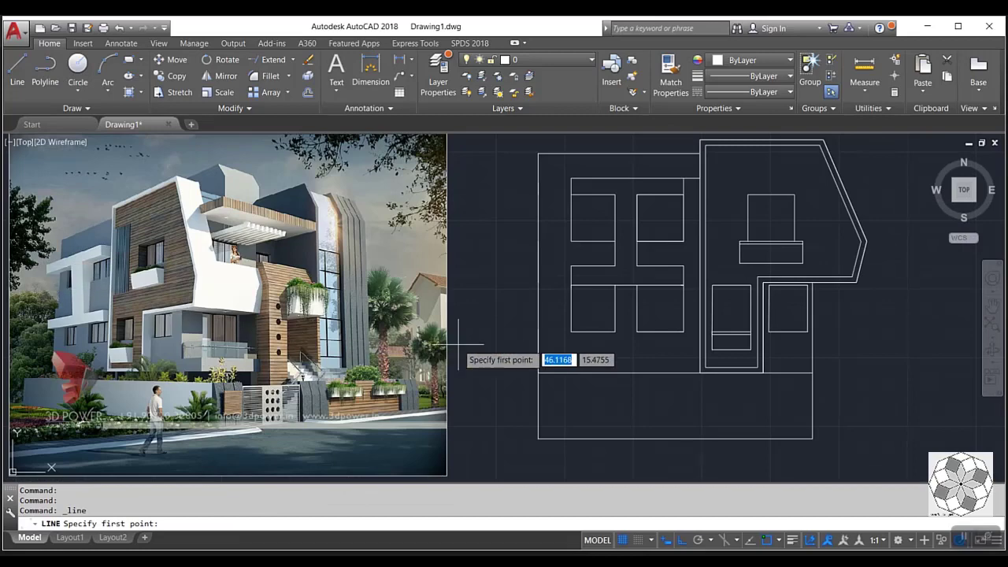
scroll(748, 169, up, 2)
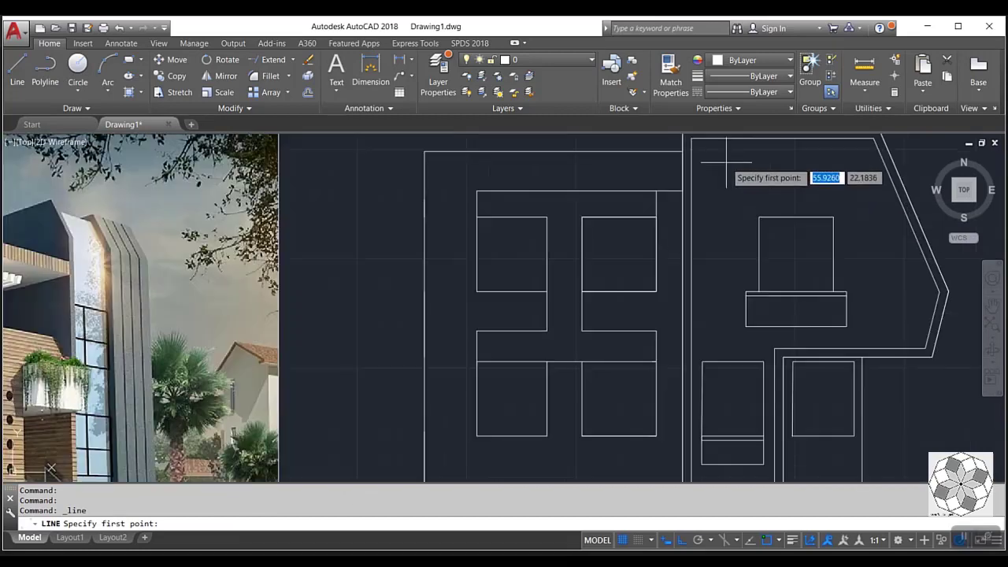
click(691, 189)
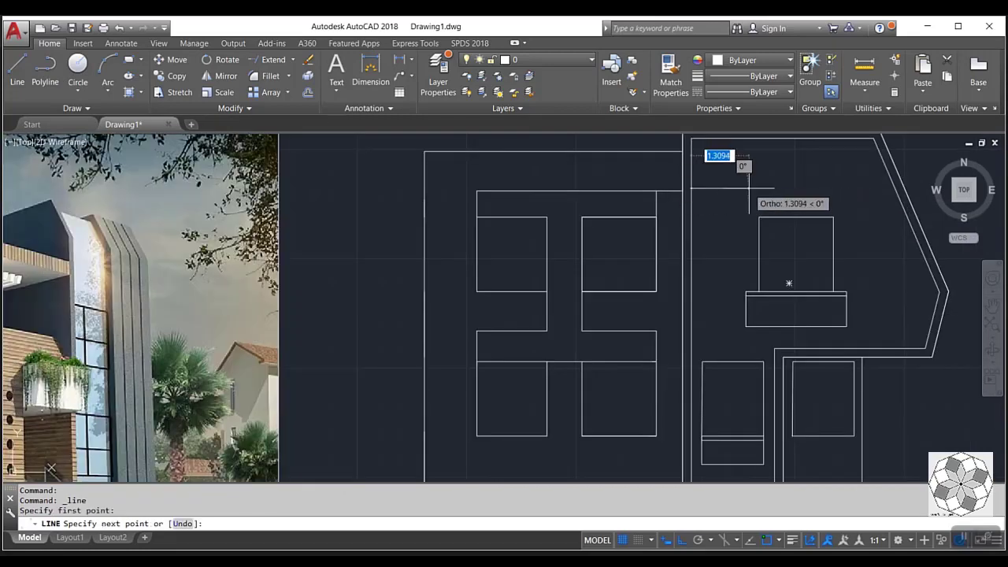
scroll(748, 189, down, 2)
scroll(740, 191, up, 2)
scroll(720, 193, up, 2)
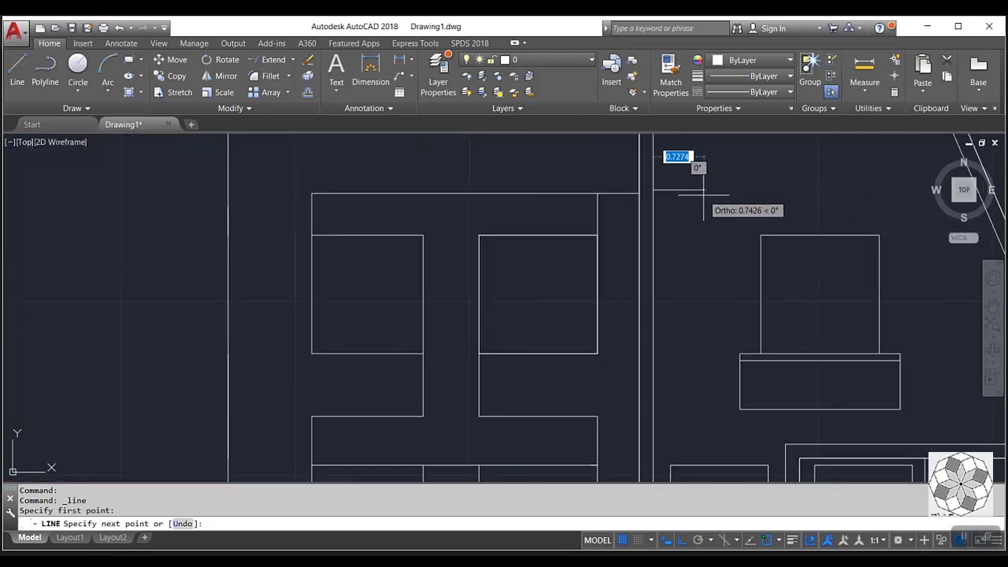
text(.8)
key(Return)
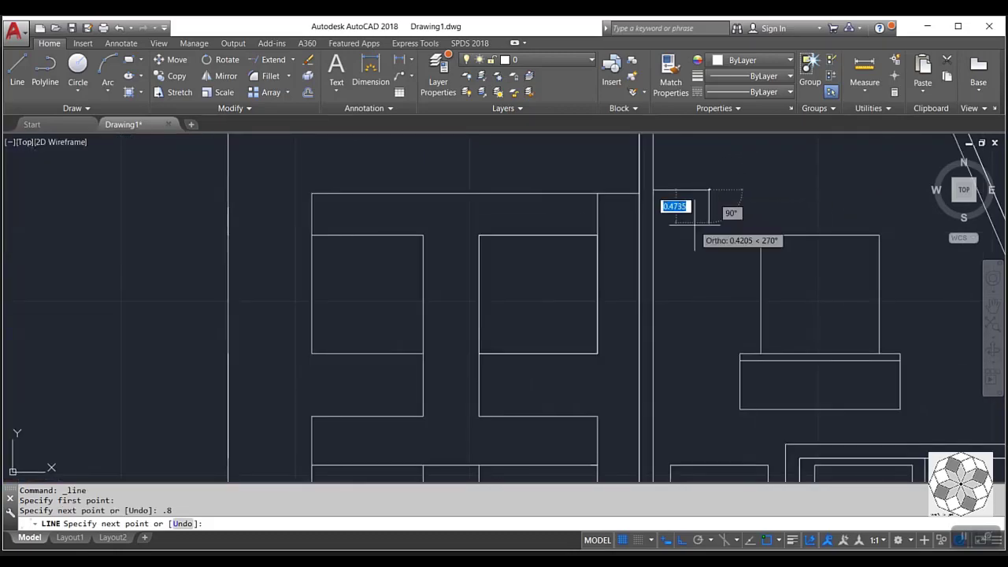
scroll(698, 197, down, 3)
scroll(700, 354, down, 2)
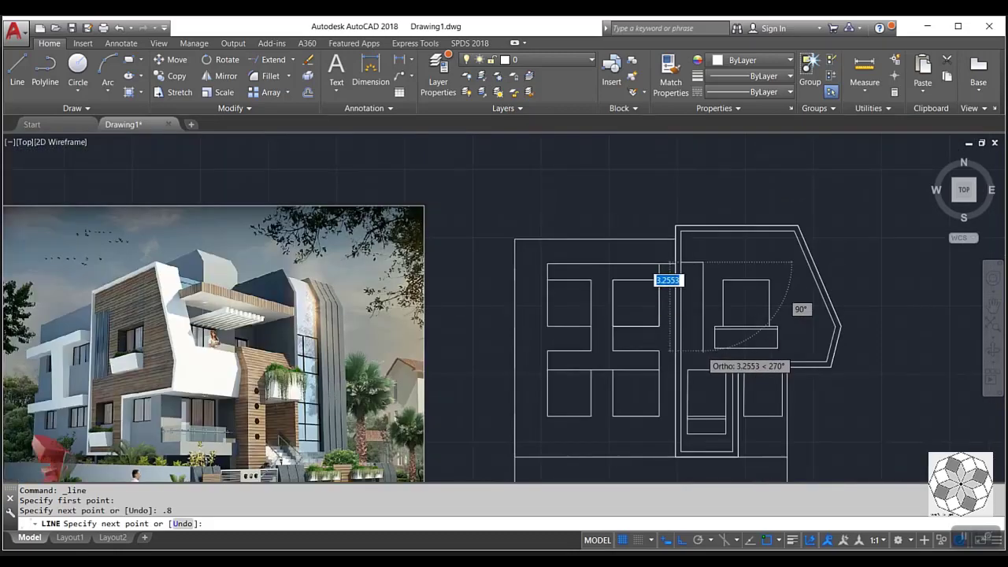
scroll(701, 350, up, 2)
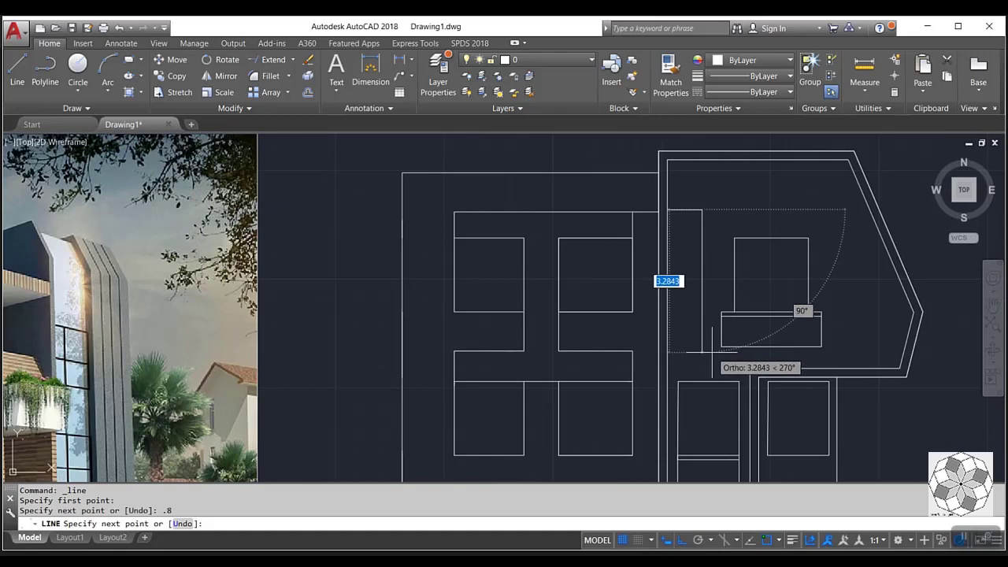
click(668, 347)
key(Return)
scroll(704, 228, up, 4)
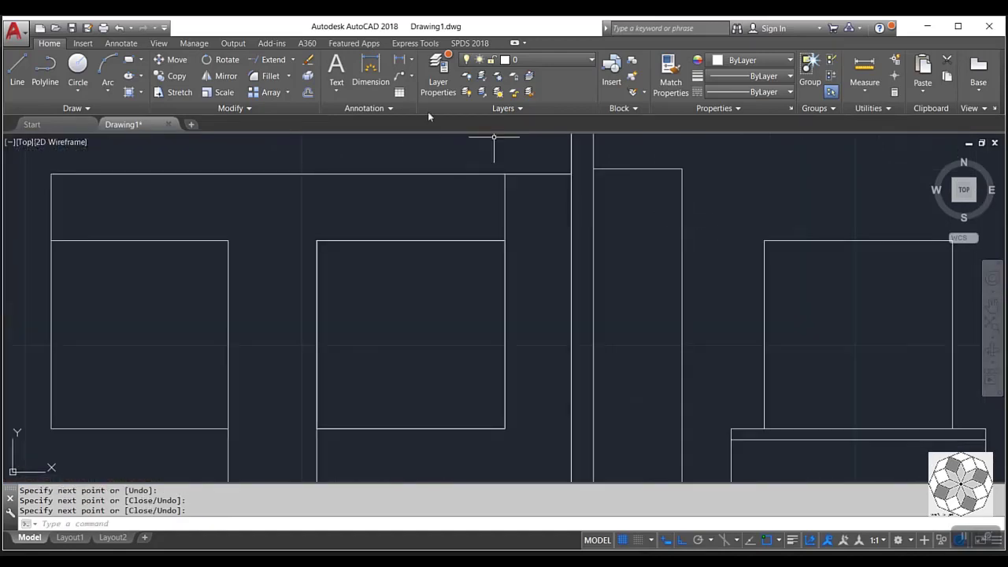
- Offset the narrow panel's vertical edge by 0.05
click(307, 92)
scroll(693, 256, up, 2)
click(653, 254)
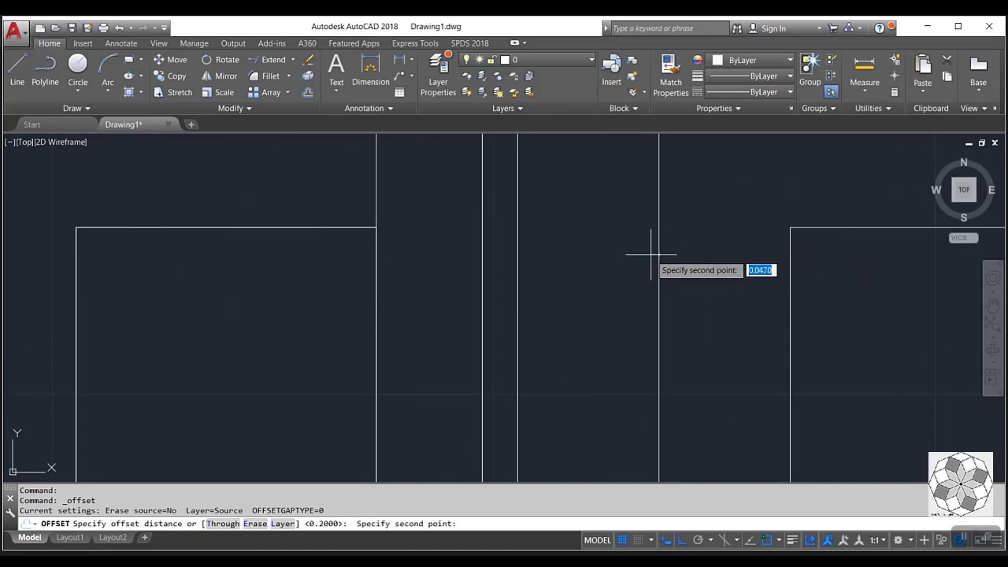
text(.05)
key(Return)
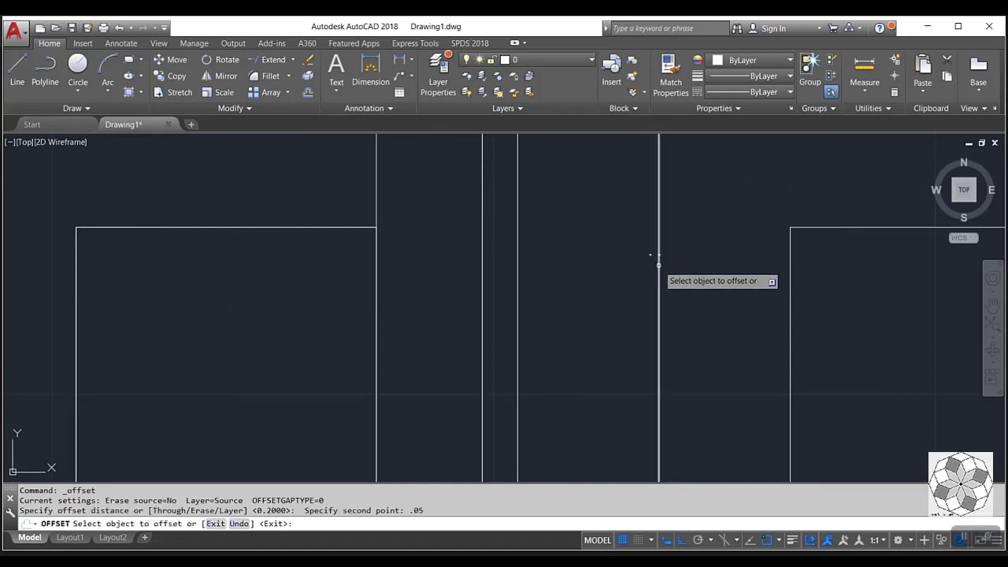
click(658, 259)
click(598, 288)
scroll(576, 354, down, 3)
key(Escape)
middle_drag(579, 353, 537, 315)
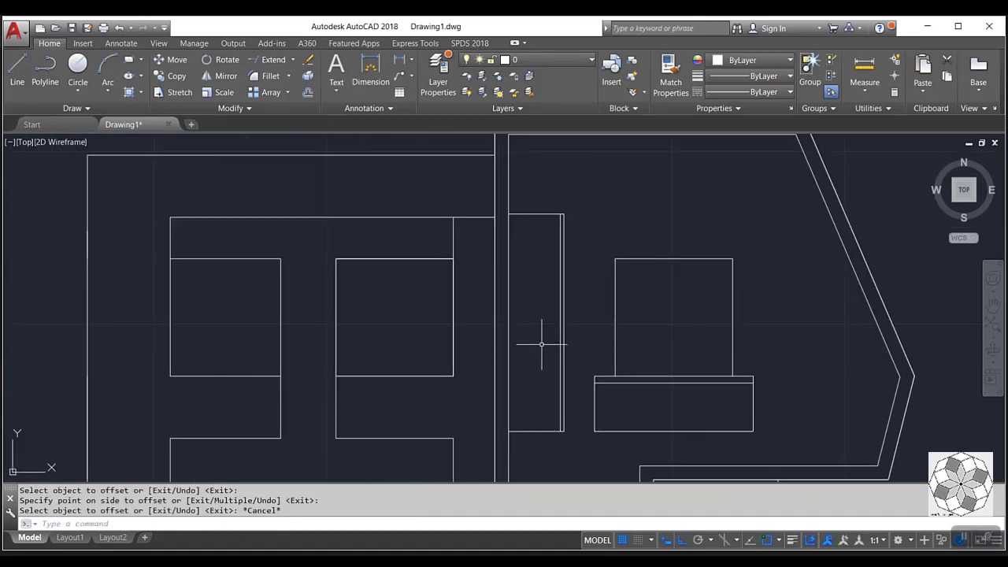
- Draw a slim vertical slat rectangle at the panel's top corner
click(128, 60)
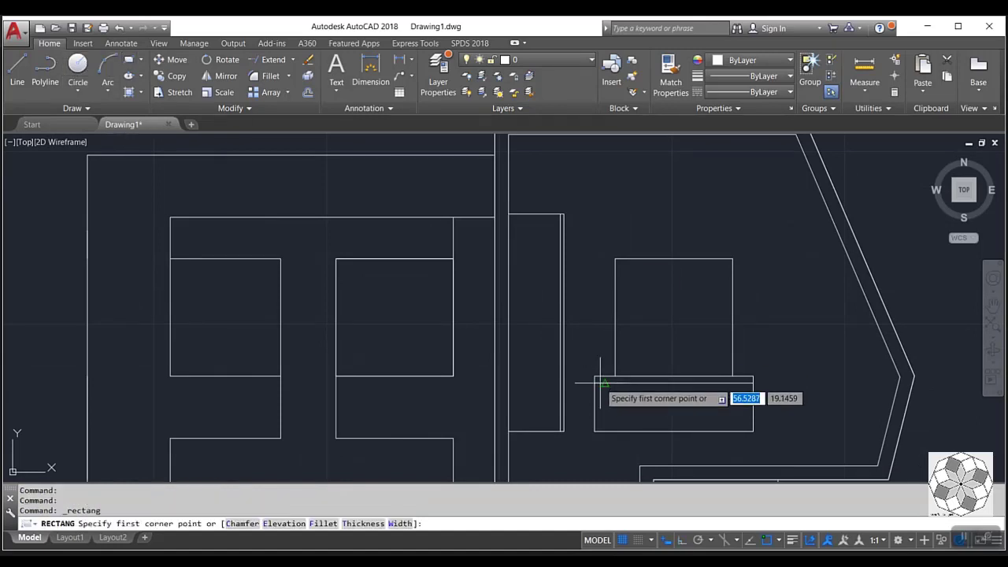
scroll(575, 426, up, 4)
click(536, 444)
scroll(536, 444, down, 3)
scroll(522, 277, up, 2)
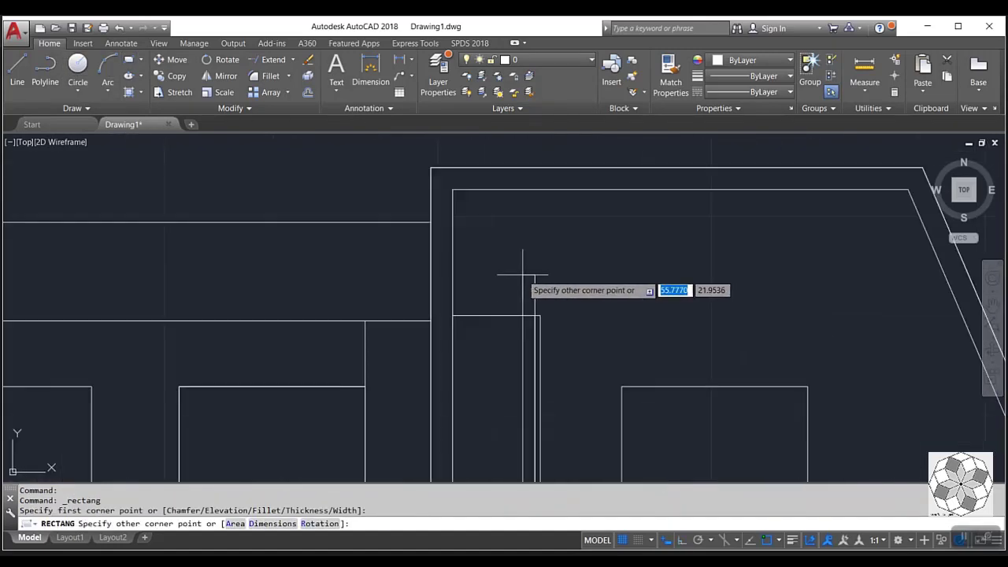
scroll(546, 308, up, 2)
click(533, 324)
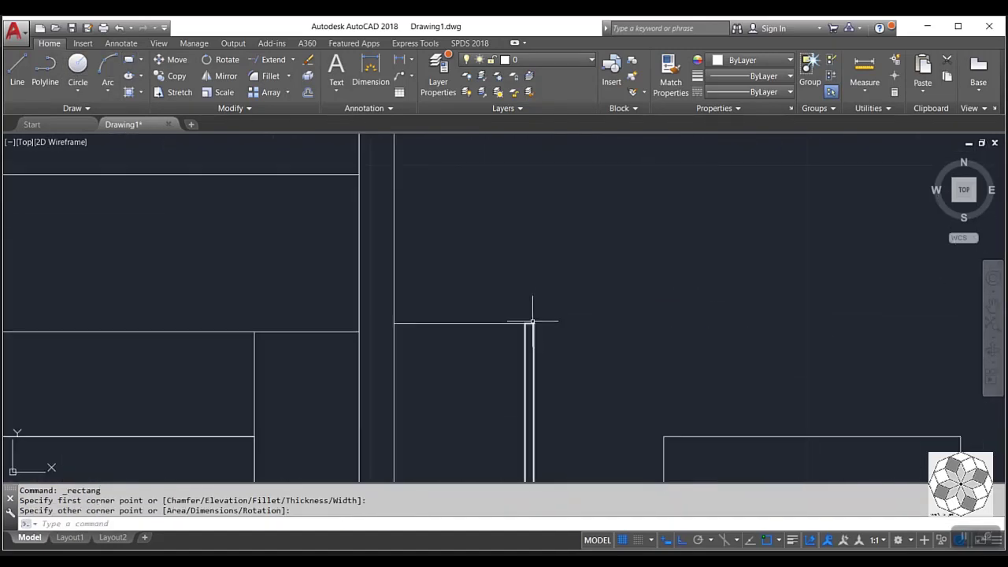
click(533, 324)
click(172, 76)
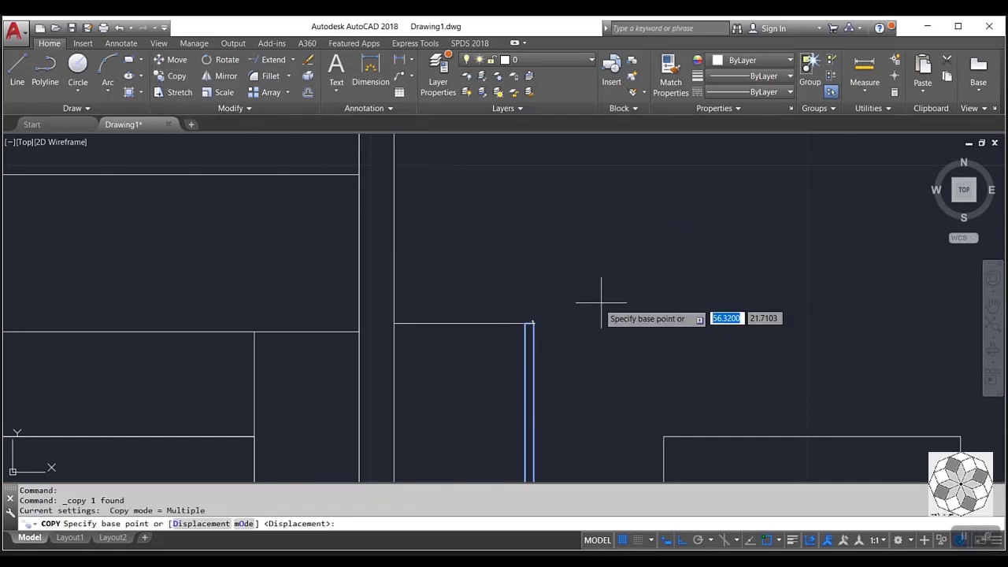
- Place twelve evenly spaced copies of the slat leftward across the narrow panel
click(528, 319)
scroll(517, 316, up, 4)
click(535, 329)
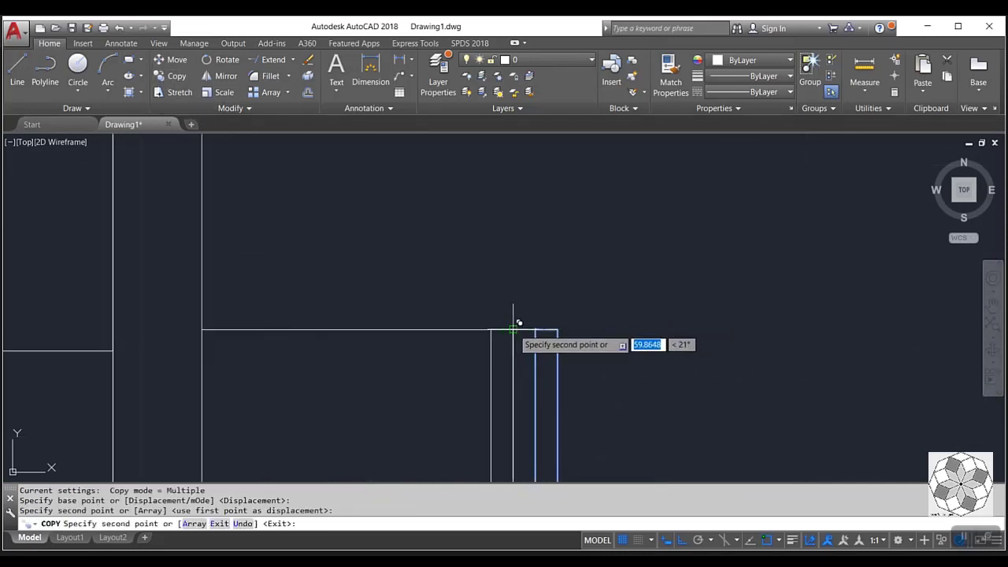
click(514, 329)
click(492, 330)
click(468, 329)
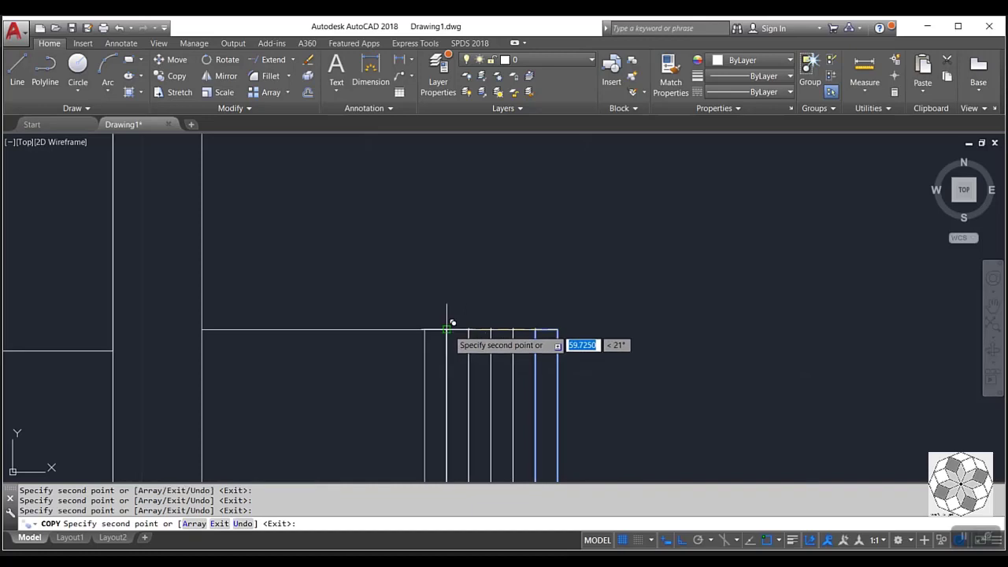
click(445, 329)
click(423, 329)
click(379, 329)
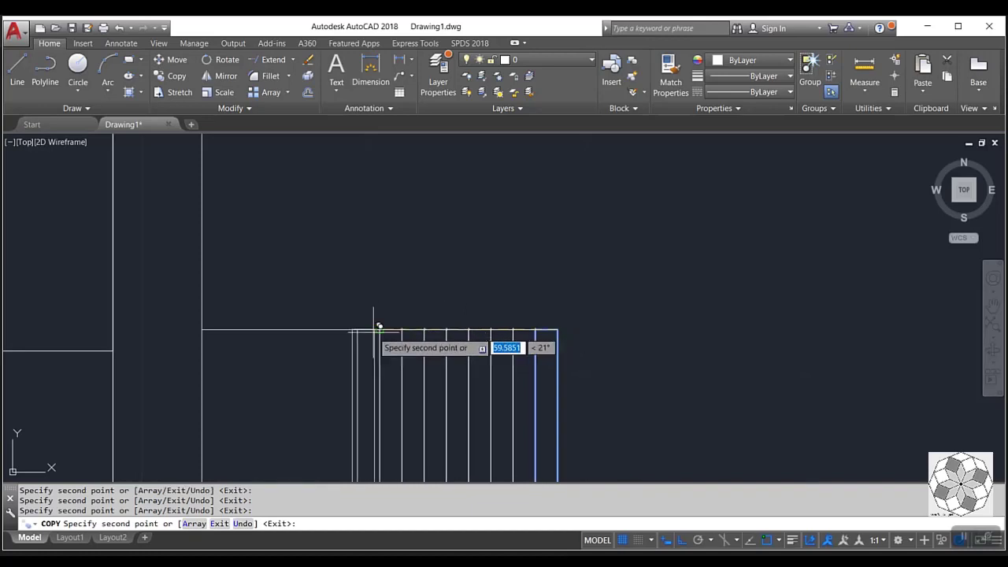
click(357, 329)
click(335, 329)
click(313, 329)
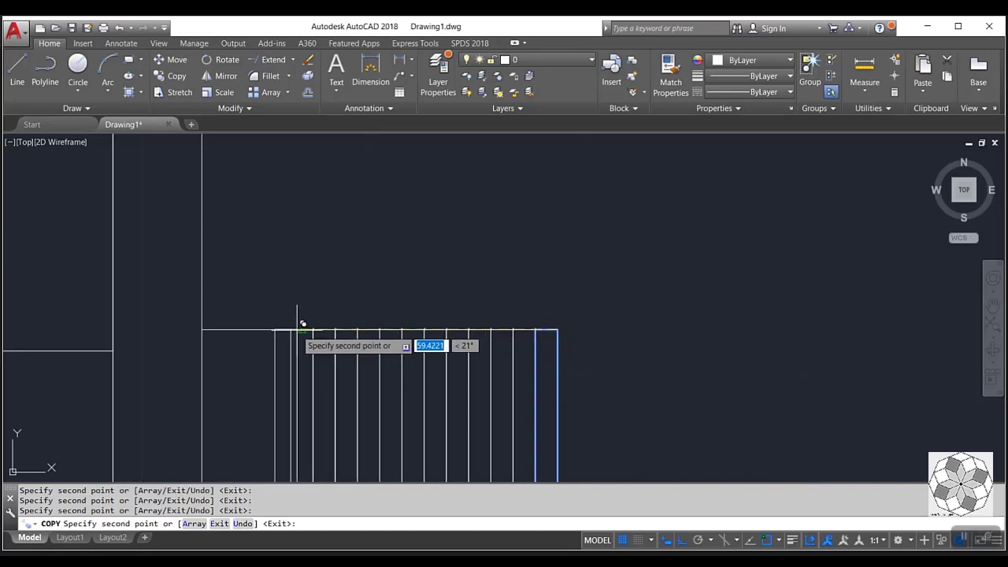
click(290, 329)
click(268, 329)
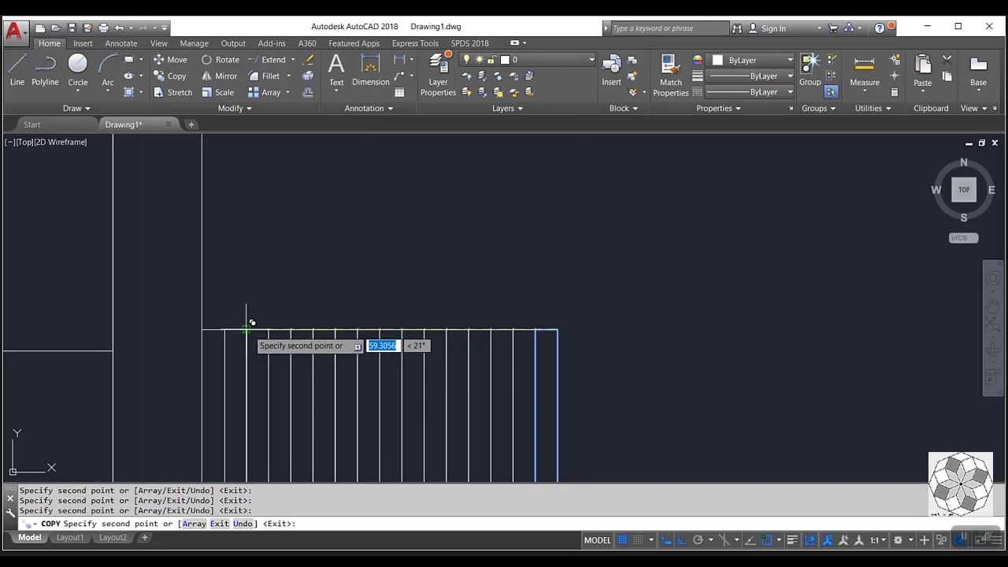
key(Escape)
- Zoom and pan to show the whole elevation beside the reference render
scroll(292, 260, down, 5)
scroll(364, 347, down, 2)
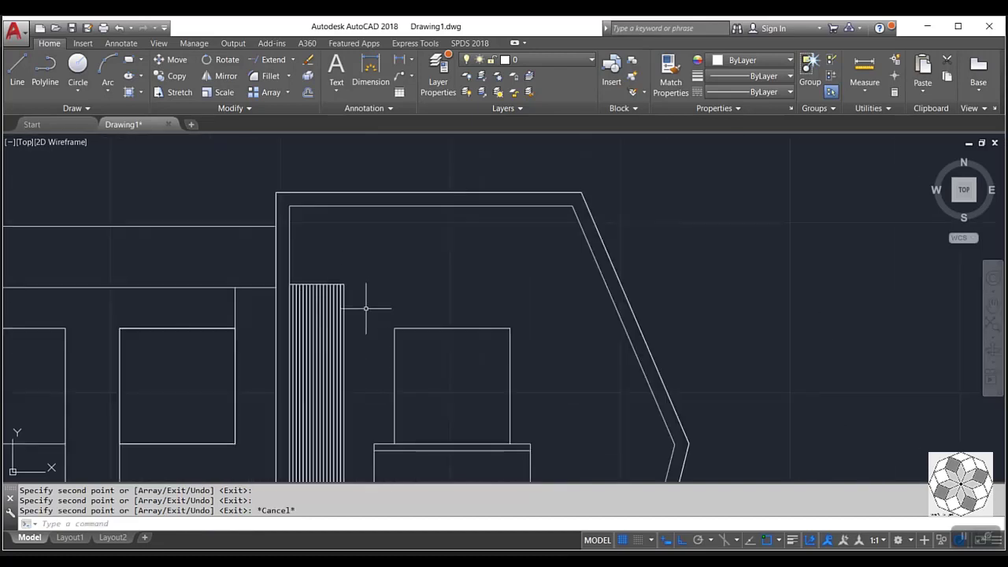
scroll(359, 307, down, 2)
scroll(315, 279, down, 2)
scroll(417, 346, down, 2)
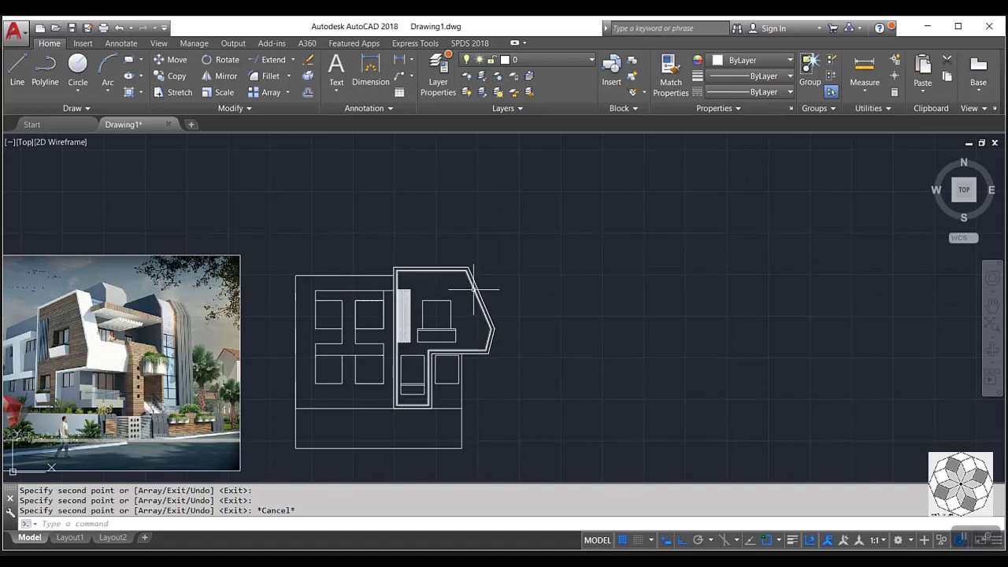
middle_drag(476, 297, 657, 298)
scroll(680, 252, up, 2)
middle_drag(679, 252, 759, 311)
scroll(760, 311, down, 2)
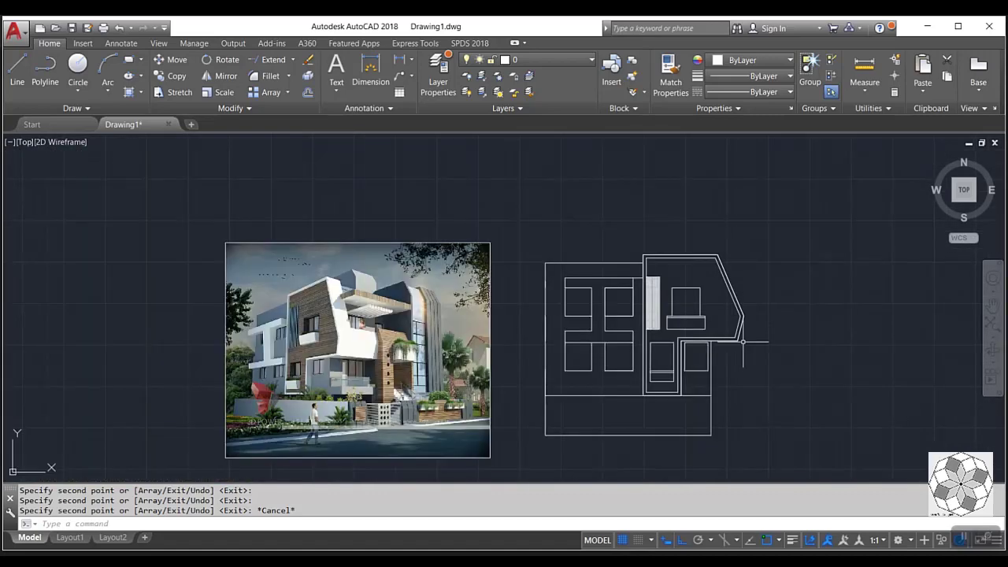
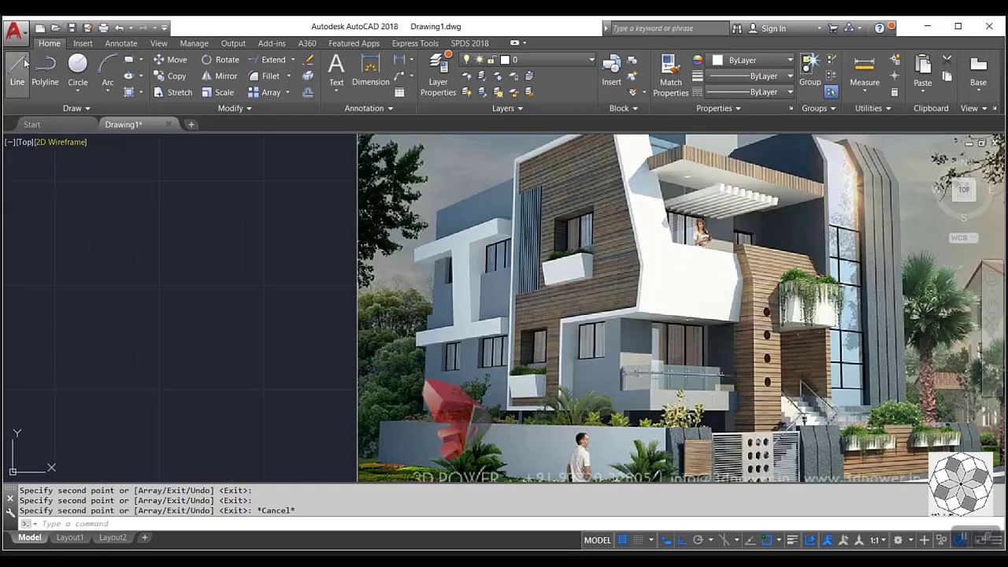
- Draw a 0.5-unit offset wall line down the plan's lower-left side, plus a short connecting line
click(16, 65)
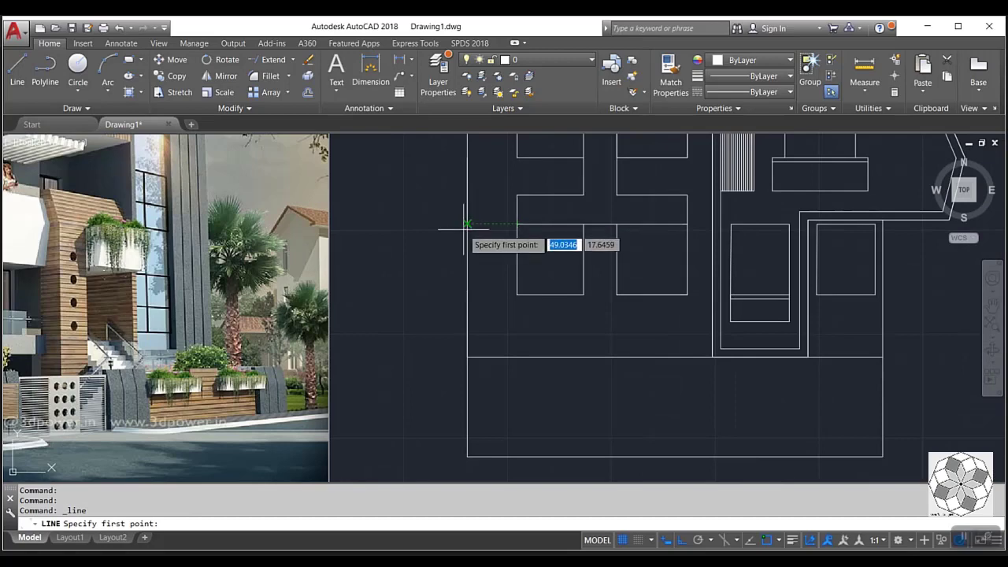
click(467, 220)
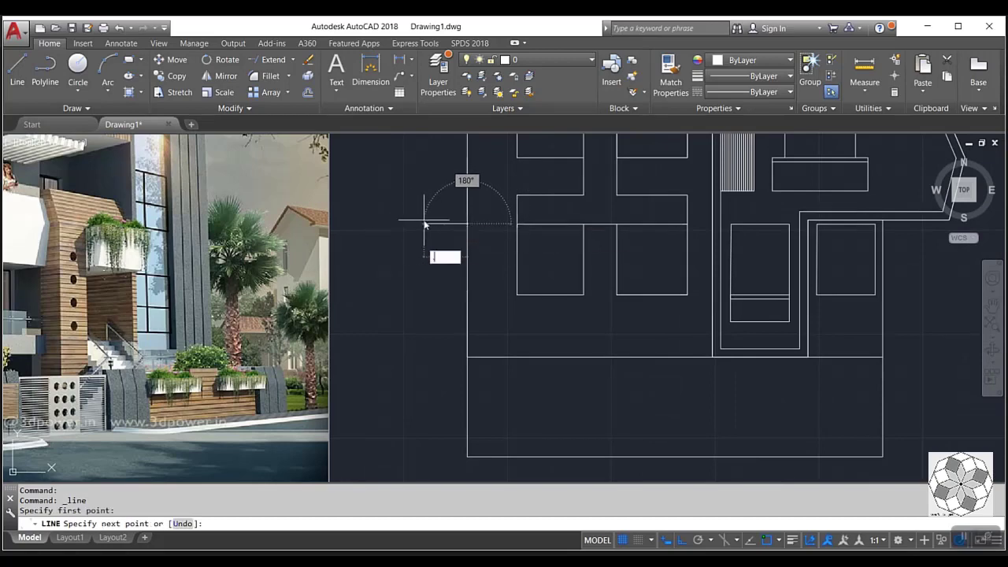
text(.5)
key(Return)
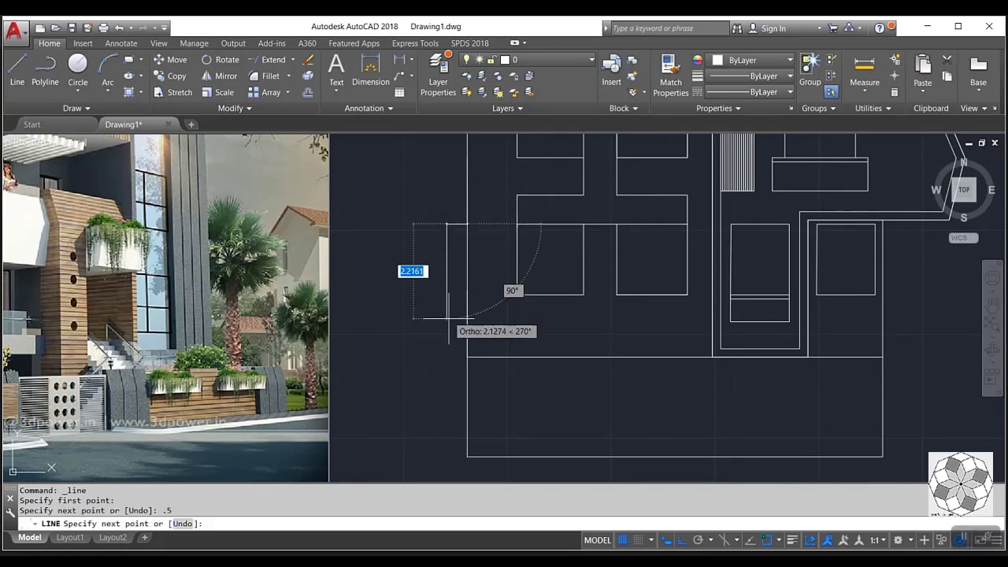
click(446, 456)
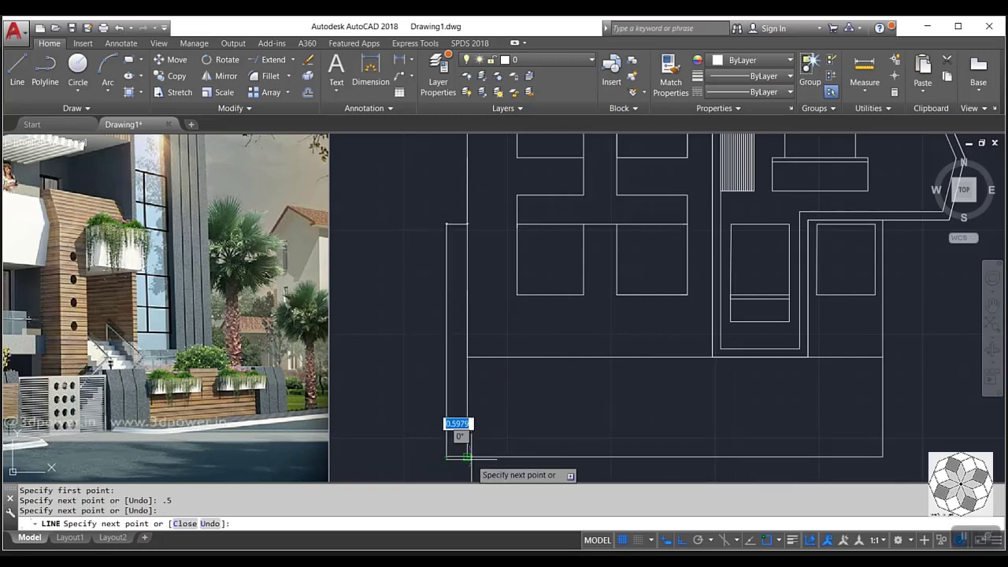
click(467, 456)
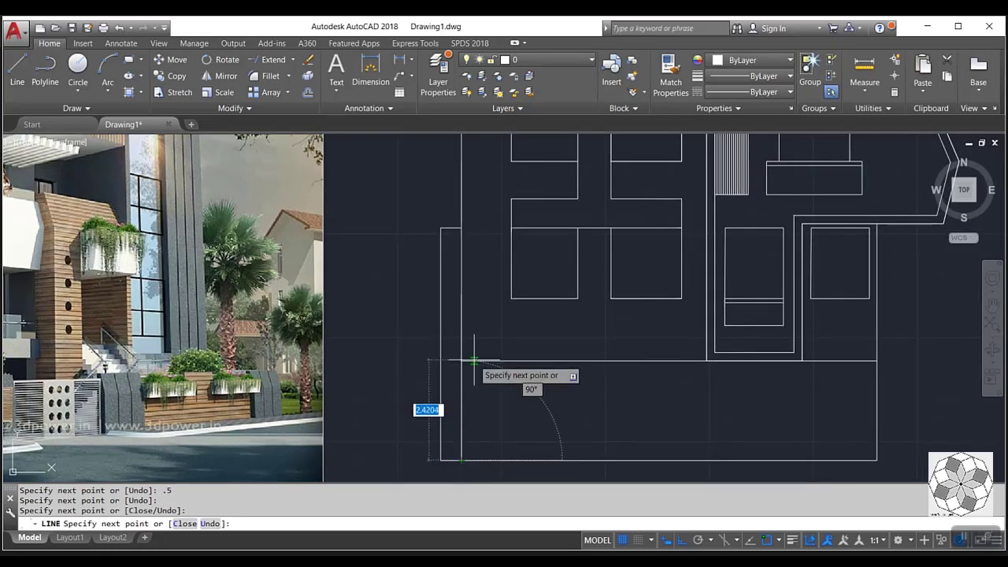
key(Escape)
key(space)
click(462, 360)
click(440, 360)
key(Escape)
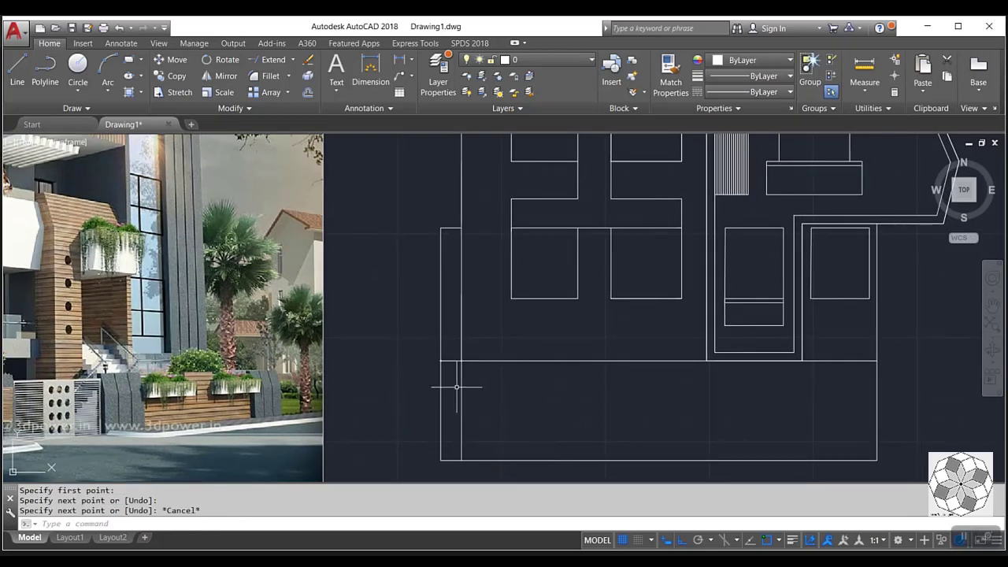
- Trim the extra wall line pieces with TRIM and delete the two leftover segments
text(tr)
key(Return)
key(Return)
click(462, 393)
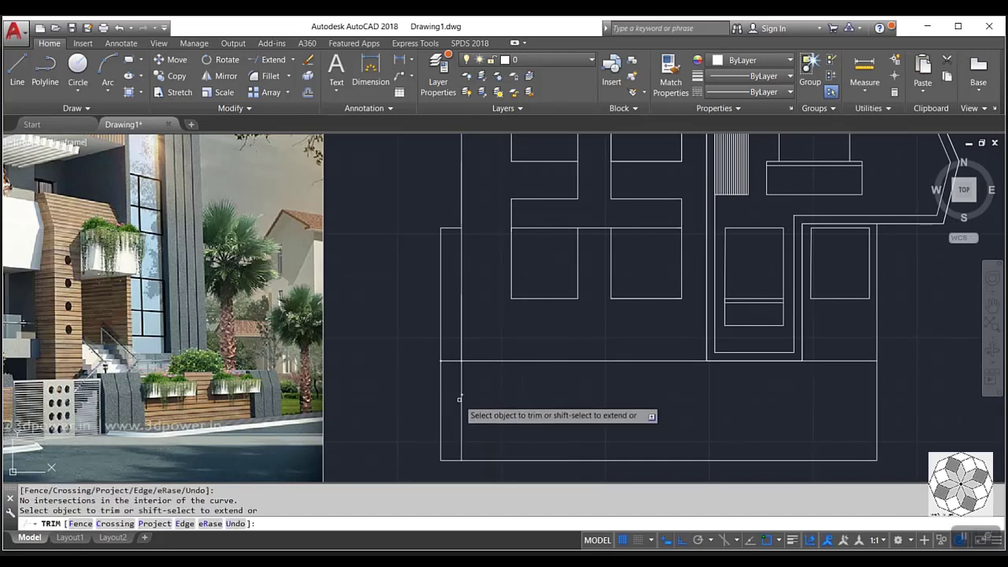
click(465, 392)
click(473, 315)
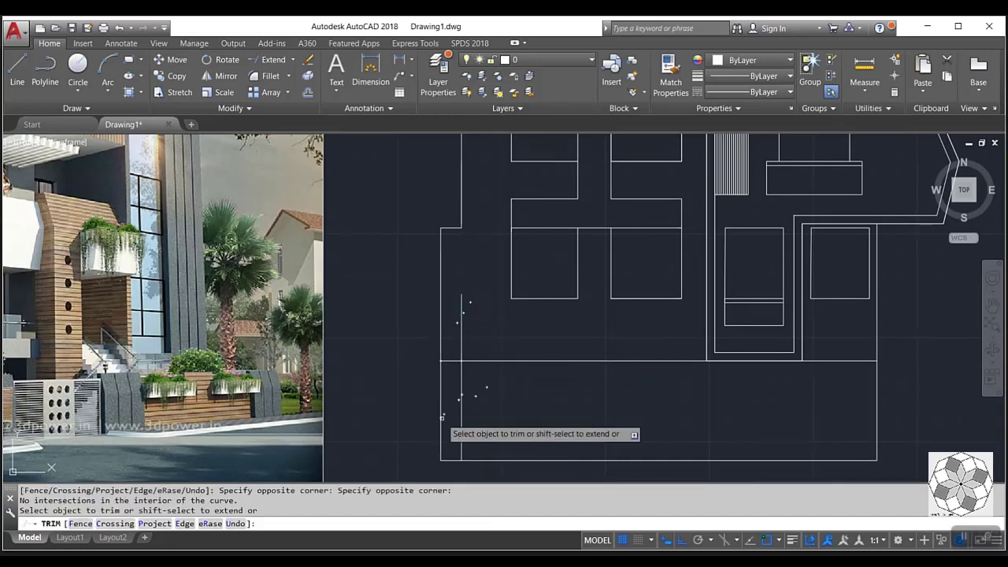
key(Escape)
click(475, 394)
click(452, 418)
key(Delete)
click(450, 292)
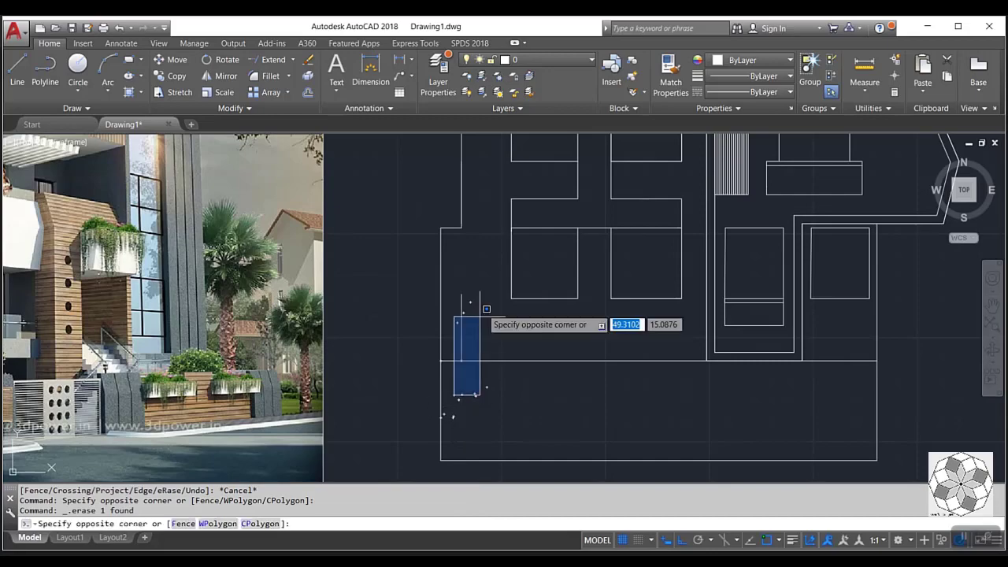
click(484, 400)
key(Delete)
scroll(405, 329, down, 5)
scroll(568, 283, up, 2)
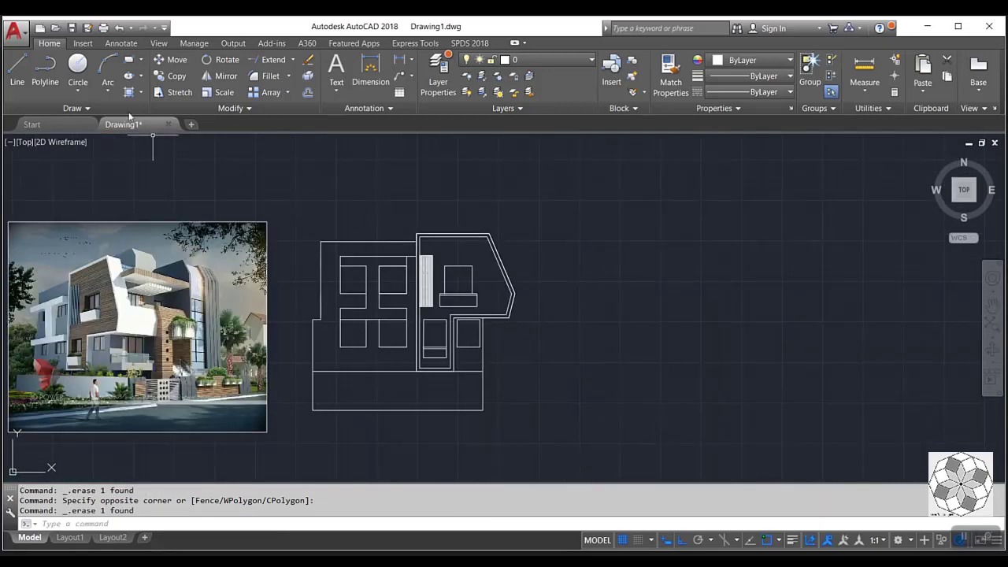
- Draw a line from the wall corner by the hatch out past the diagonal wall
click(17, 67)
scroll(118, 272, up, 2)
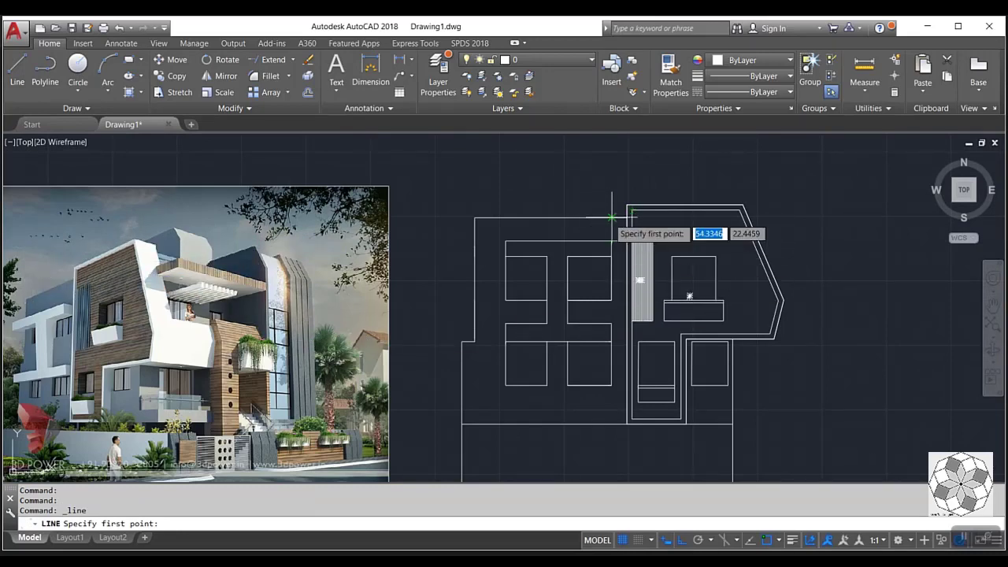
click(616, 217)
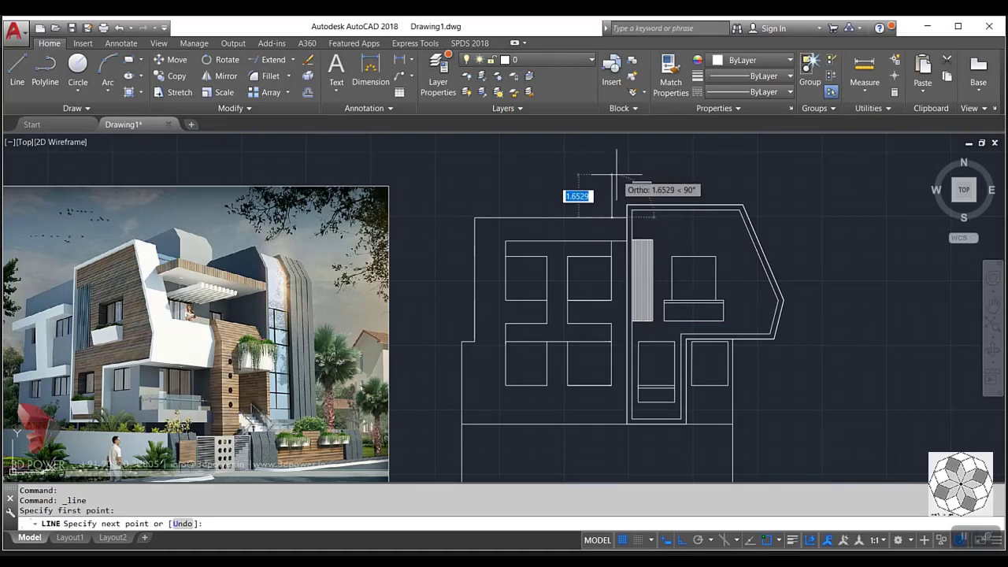
key(Escape)
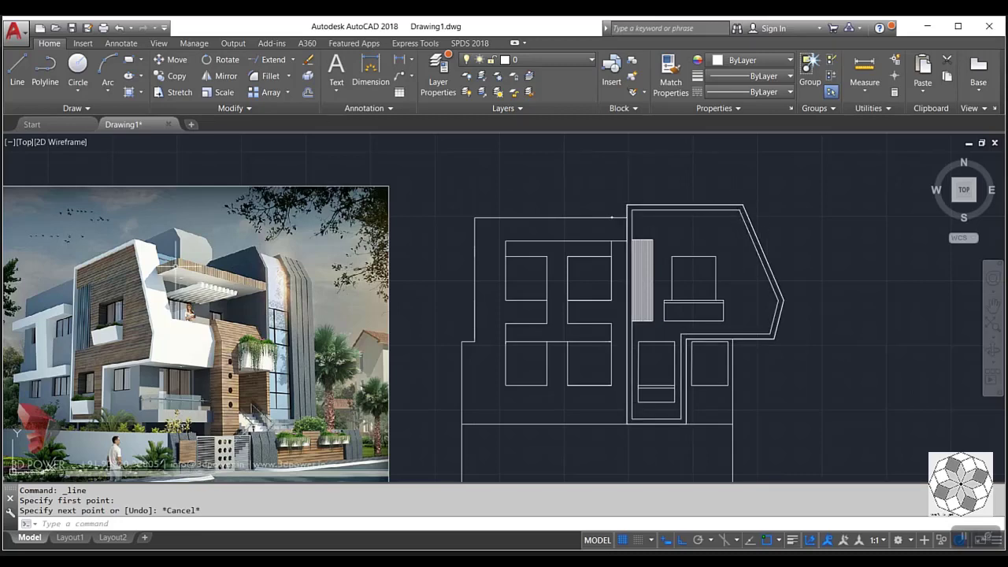
click(16, 75)
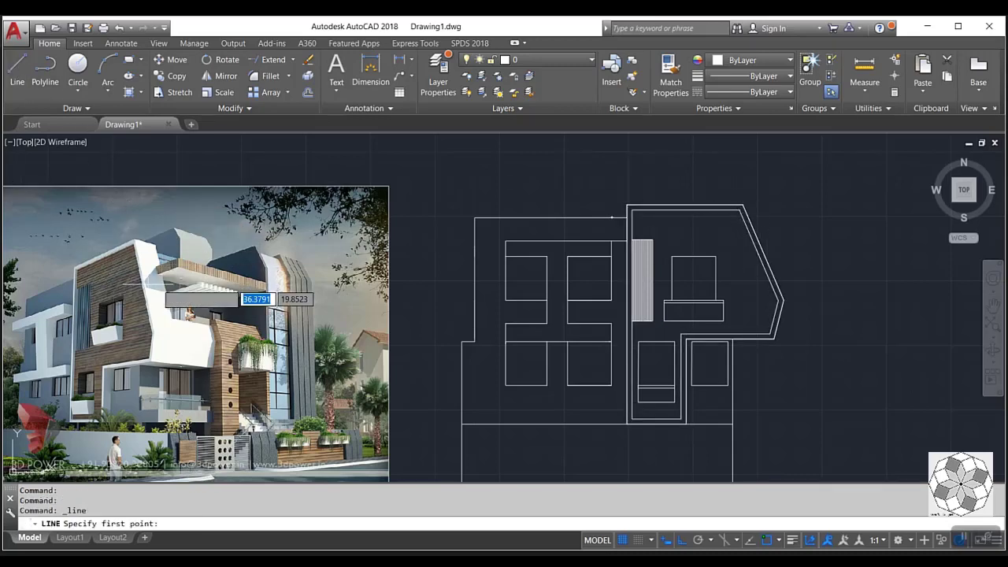
click(652, 239)
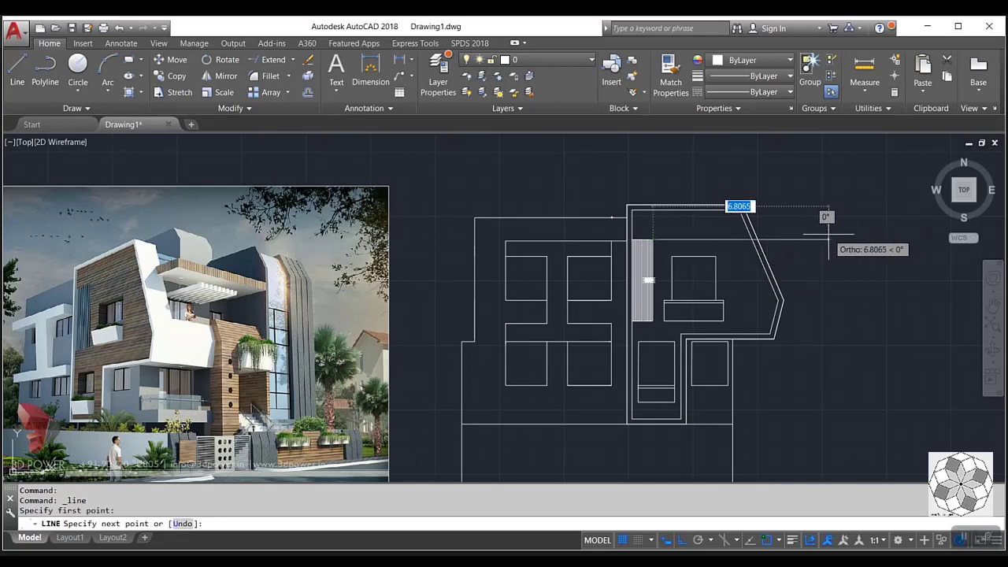
click(788, 236)
key(Return)
key(Return)
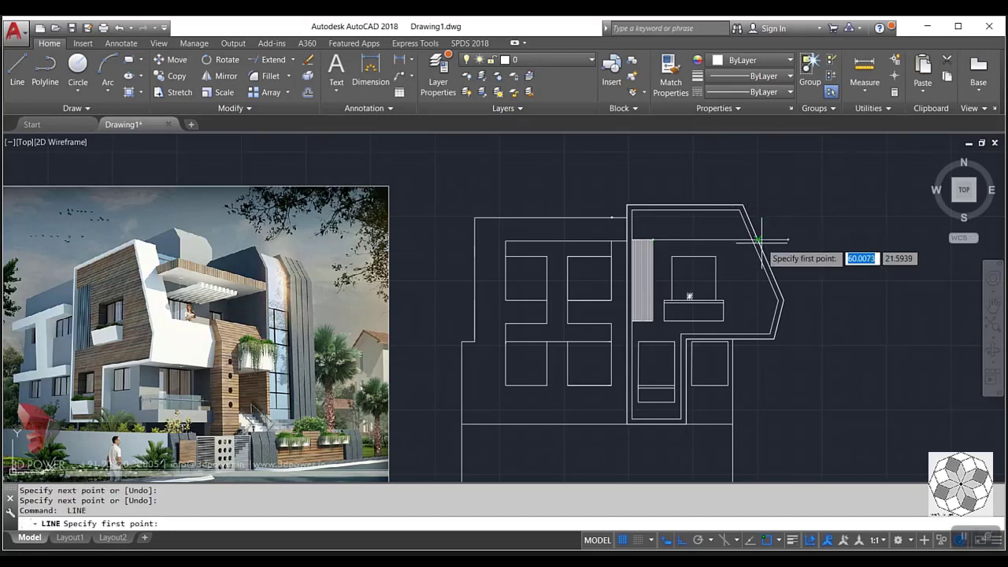
scroll(767, 240, up, 2)
key(Escape)
- Outline the ledge from the diagonal wall: 2 units right, 0.3 down, back to the hatch
key(Return)
click(753, 236)
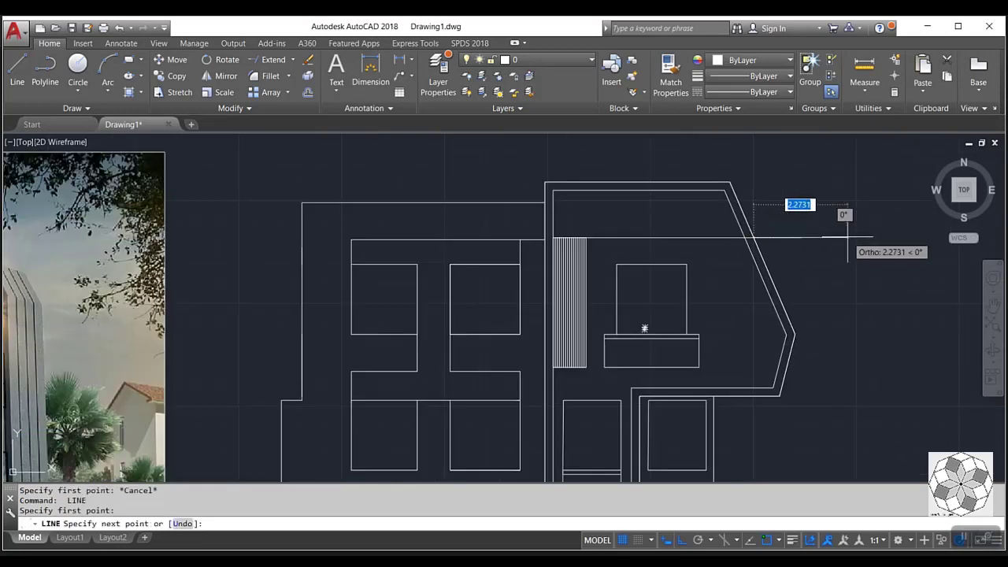
text(2)
key(Return)
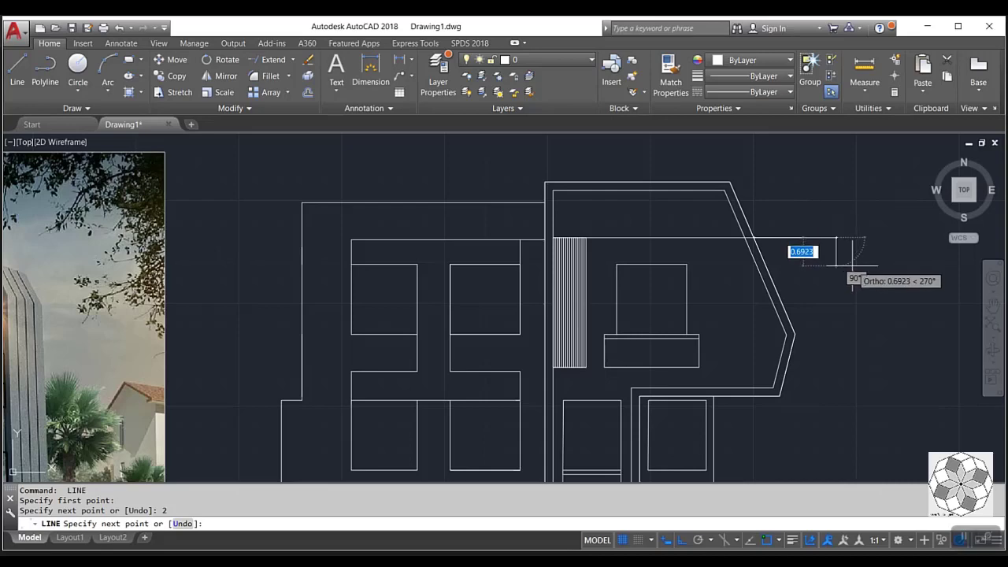
text(.3)
key(Return)
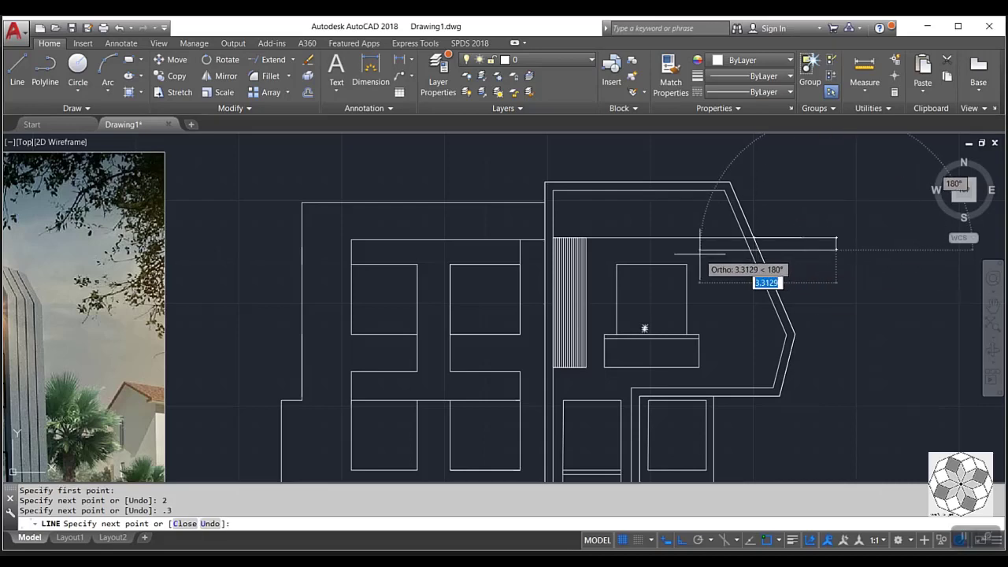
click(587, 249)
key(Return)
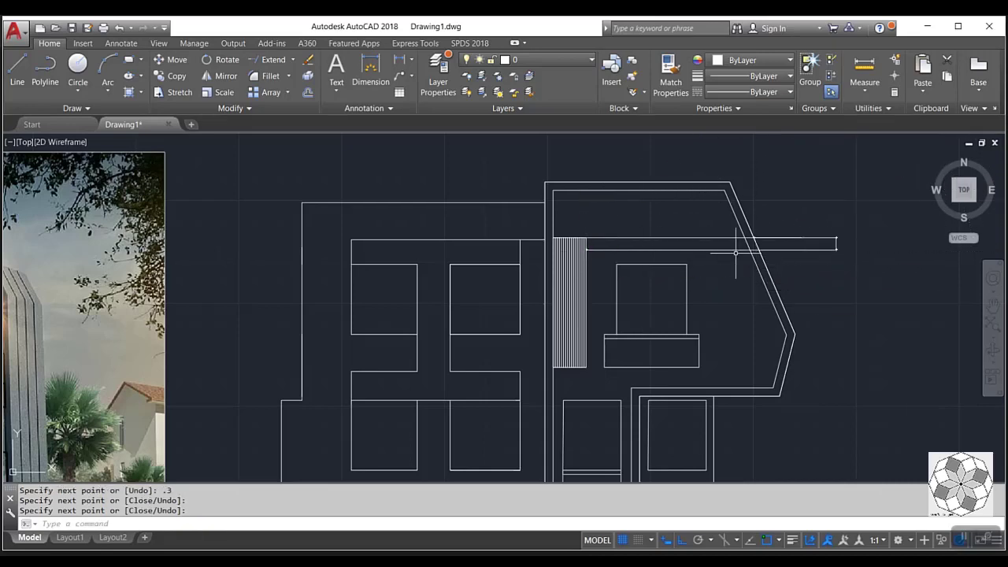
- Trim the ledge lines where they cross inside the diagonal wall
text(r)
key(Return)
key(Return)
scroll(740, 260, up, 4)
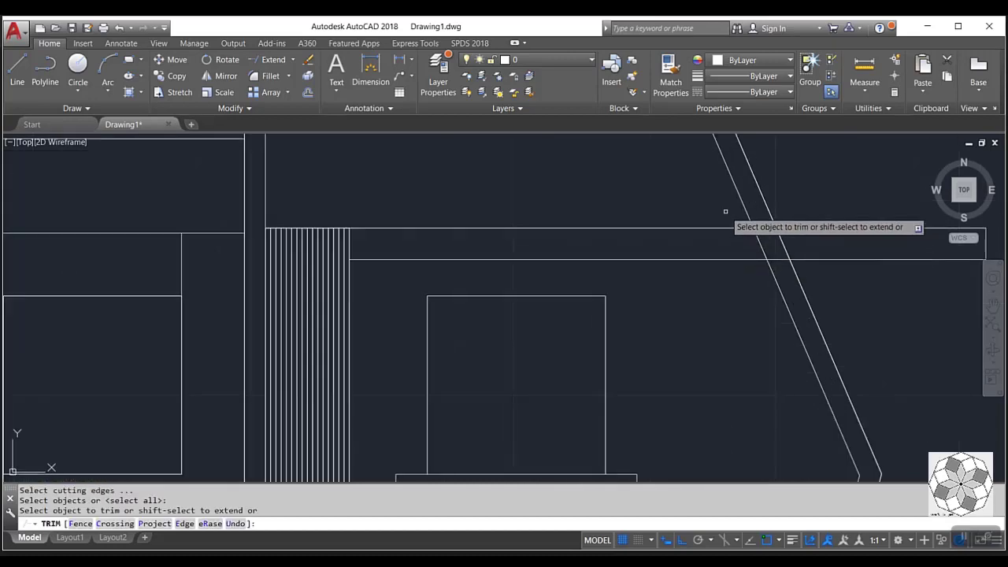
drag(726, 211, 719, 282)
drag(765, 222, 765, 236)
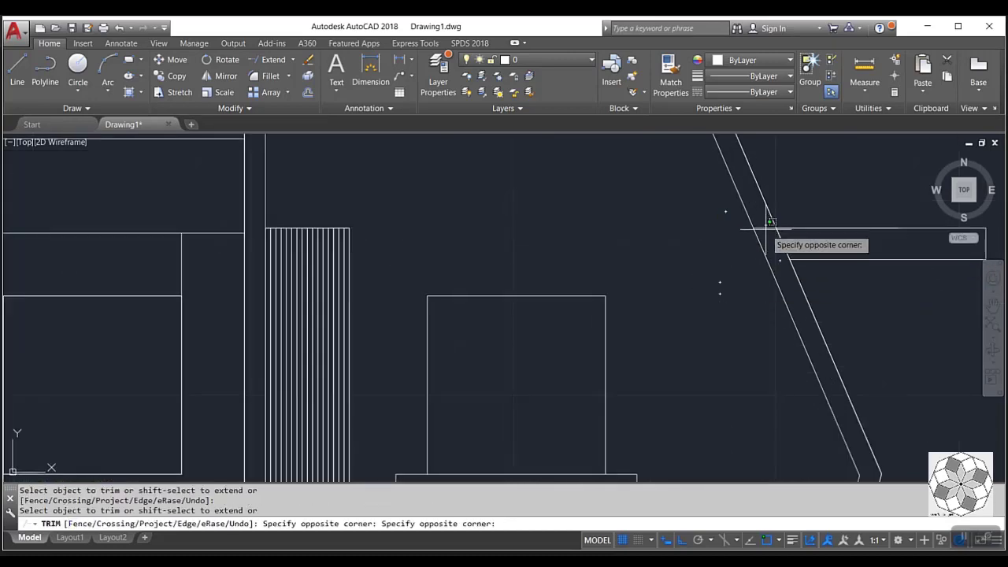
scroll(775, 248, down, 4)
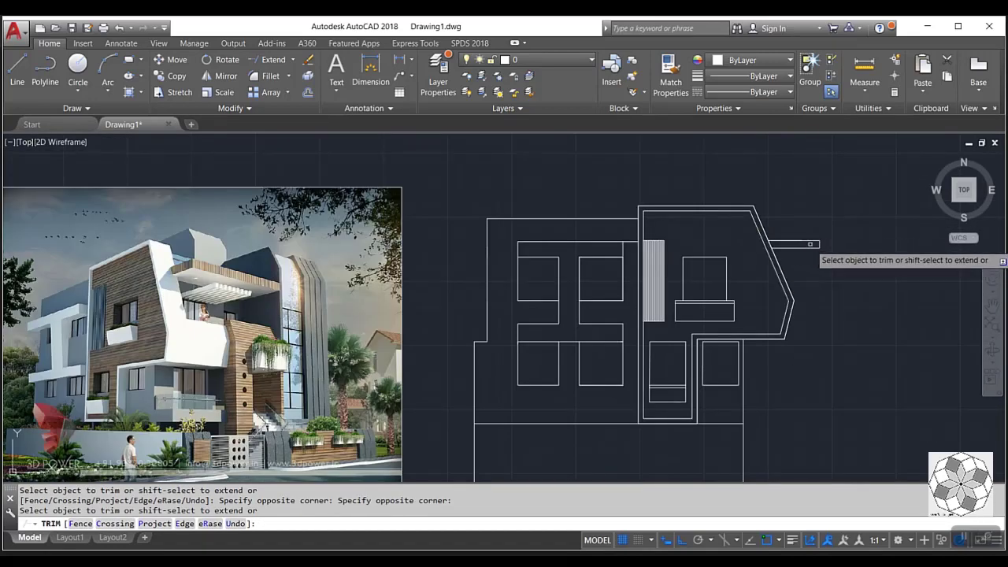
scroll(164, 315, up, 2)
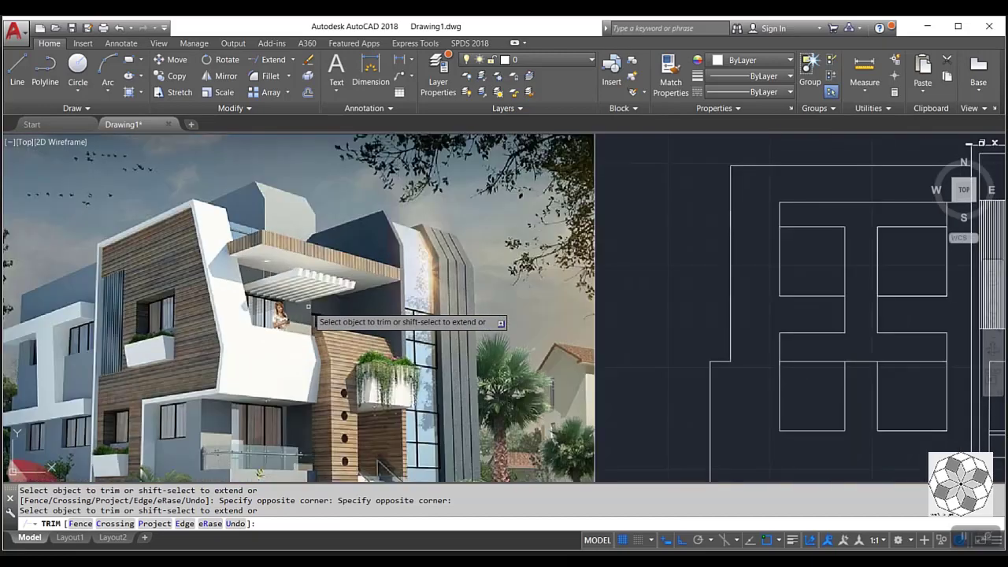
key(Escape)
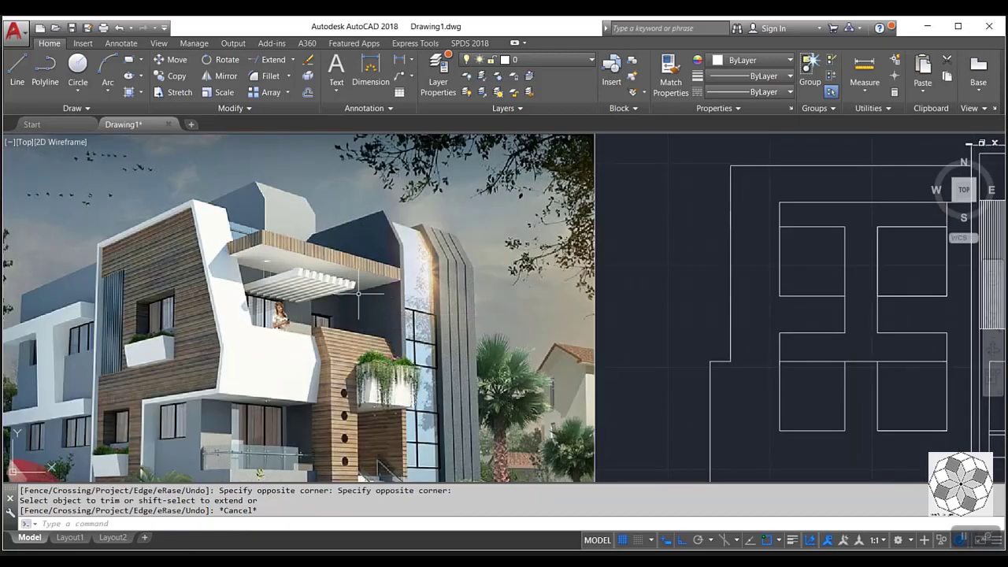
scroll(319, 316, down, 2)
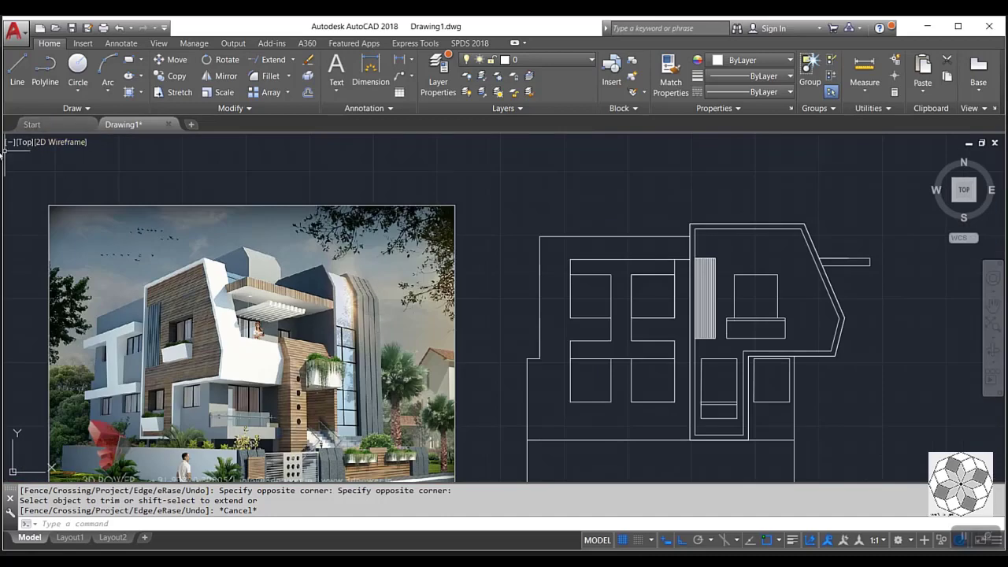
- Draw lines from beside the hatch toward the diagonal wall, then erase the stray long horizontal line
click(17, 69)
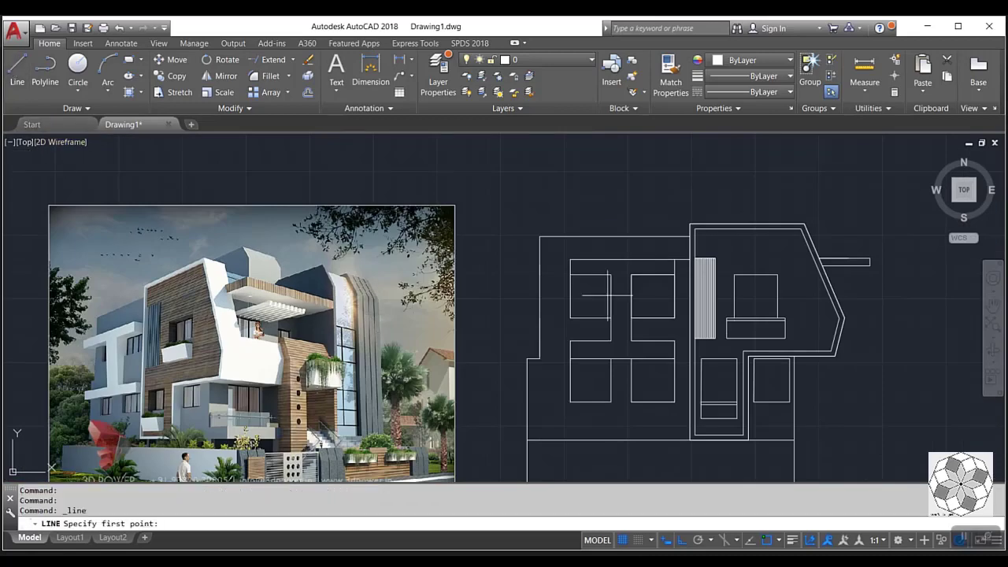
click(713, 260)
click(811, 236)
key(Return)
key(Return)
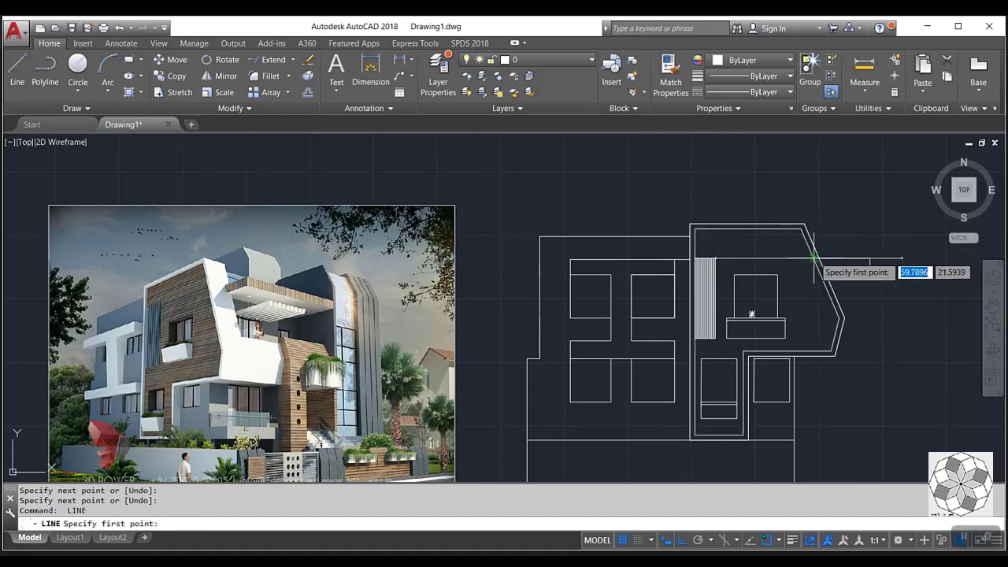
click(813, 259)
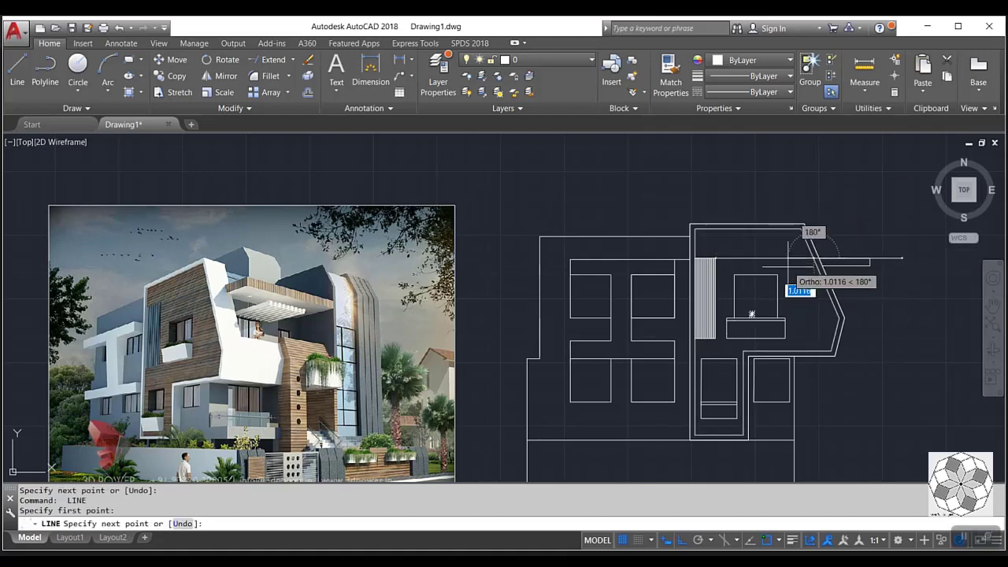
key(Return)
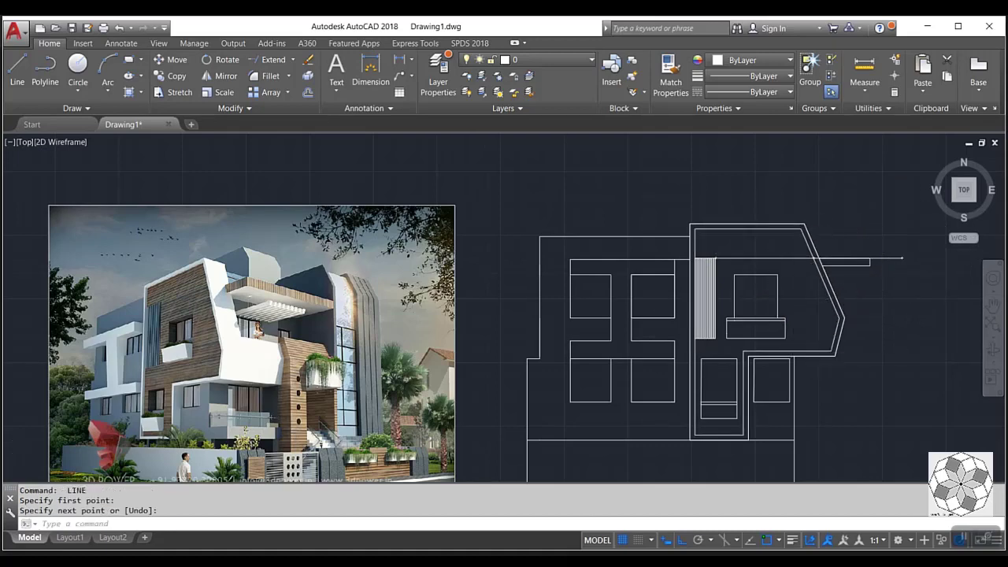
middle_drag(913, 269, 826, 284)
click(822, 255)
click(808, 307)
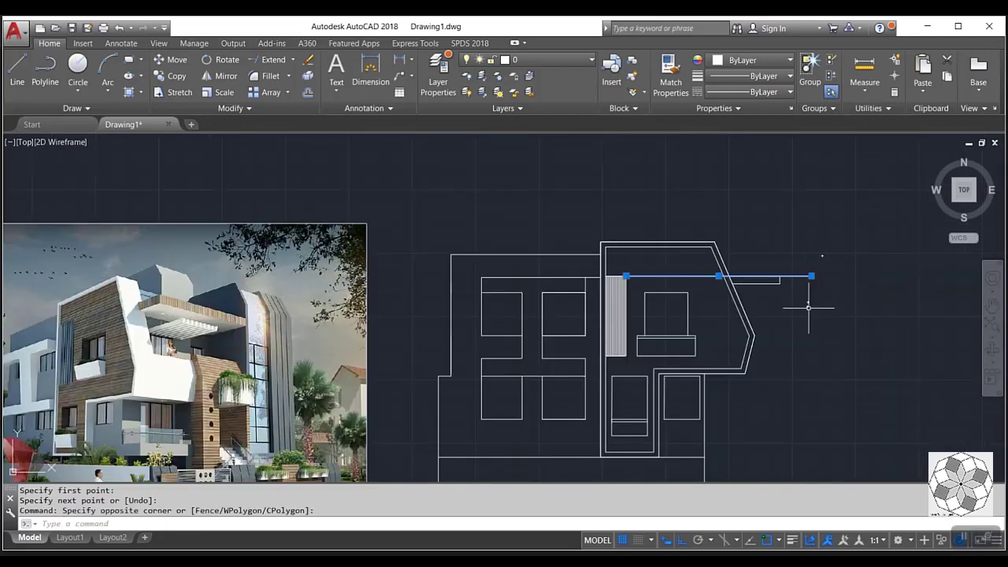
key(Delete)
- Draw a vertical wall line at the plan's lower-right corner and a 0.4-unit segment leftward from it
scroll(707, 307, down, 2)
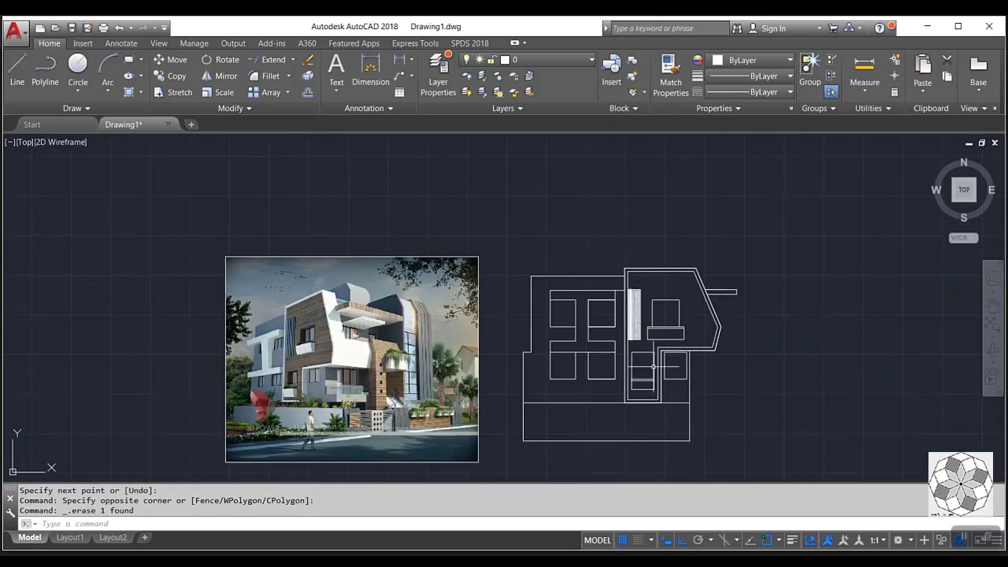
middle_drag(664, 375, 562, 383)
scroll(703, 337, down, 2)
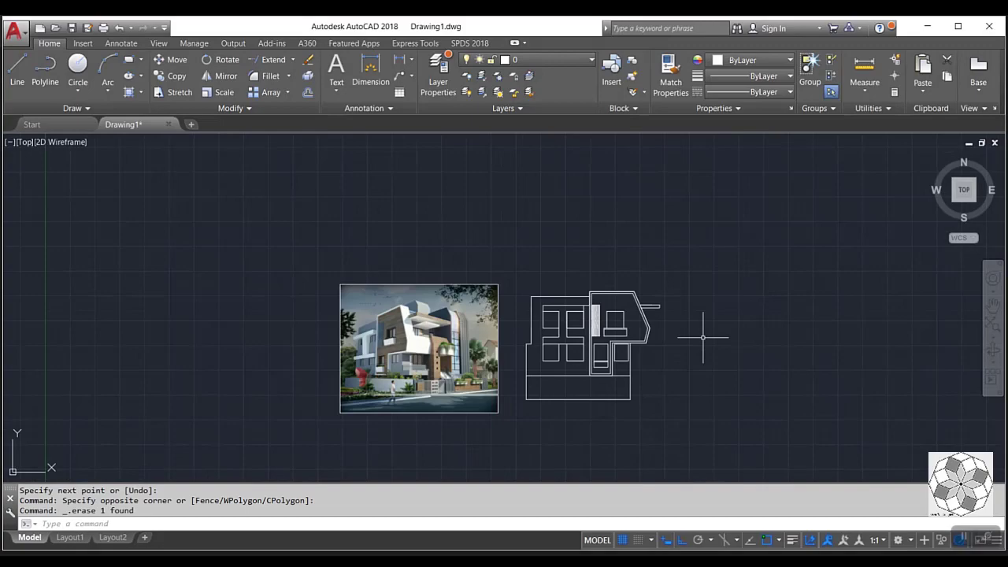
scroll(429, 346, up, 2)
scroll(393, 369, up, 2)
scroll(392, 369, up, 1)
scroll(407, 352, down, 1)
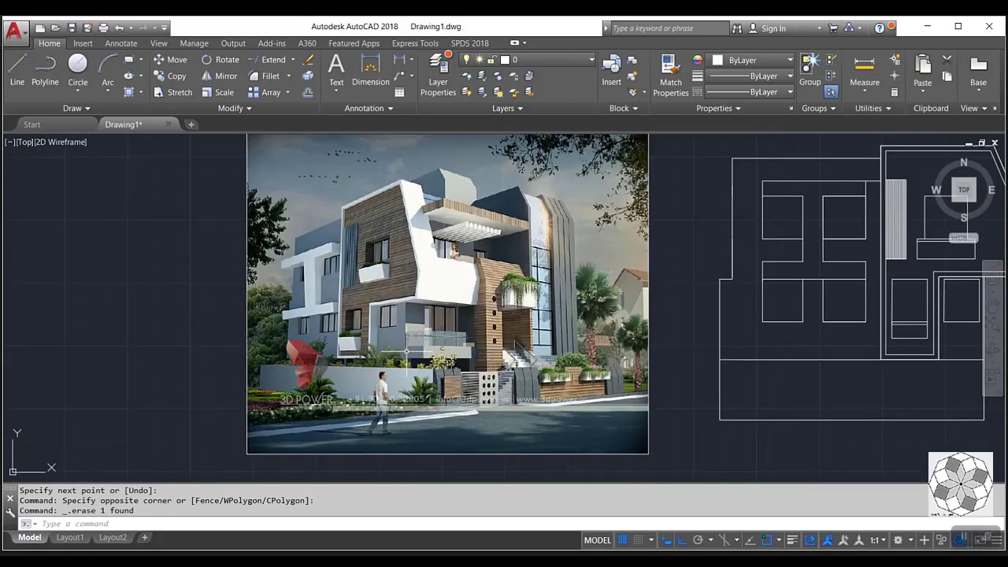
scroll(413, 356, down, 2)
scroll(399, 346, up, 2)
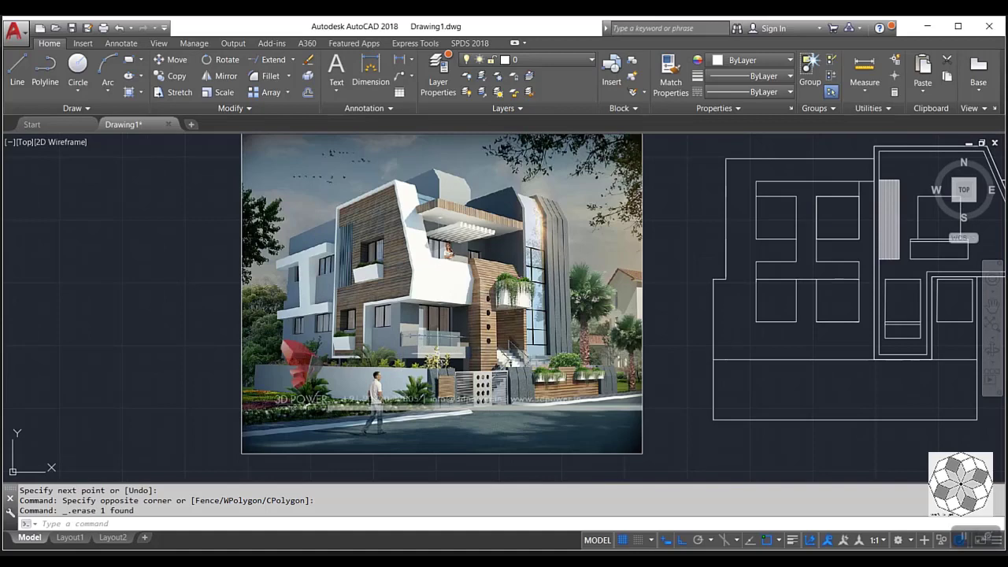
scroll(435, 344, down, 2)
scroll(434, 352, up, 2)
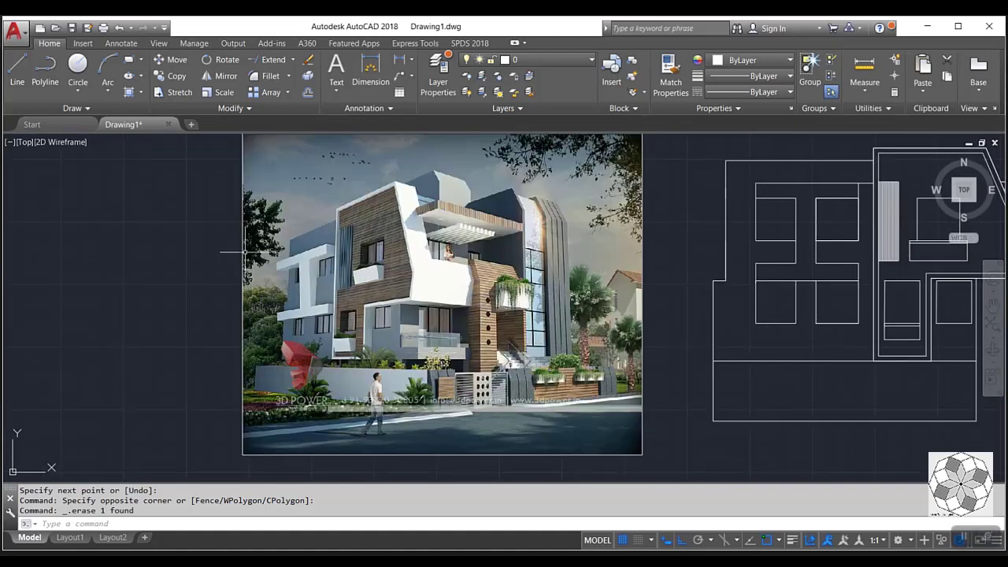
click(16, 69)
middle_drag(439, 291, 171, 295)
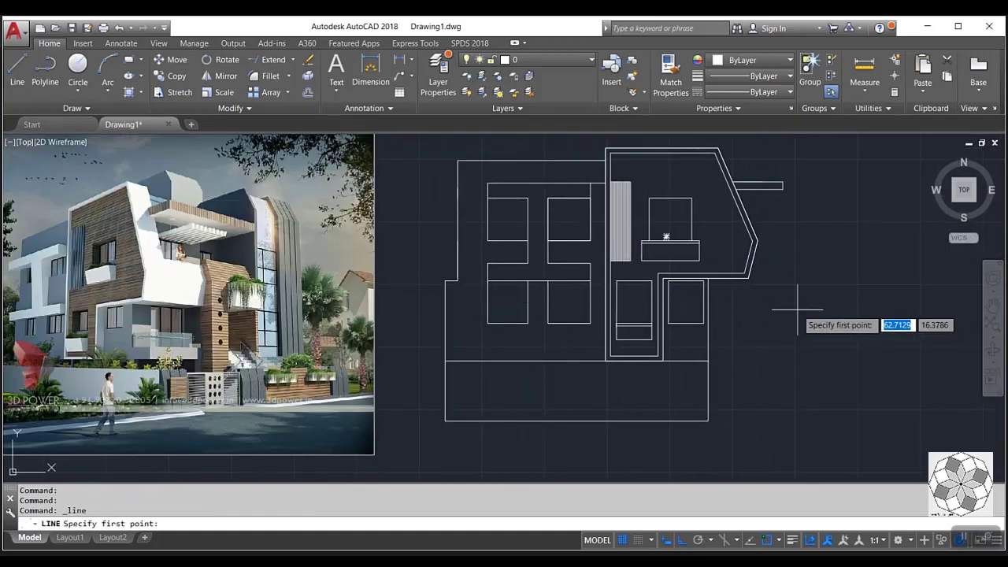
click(747, 277)
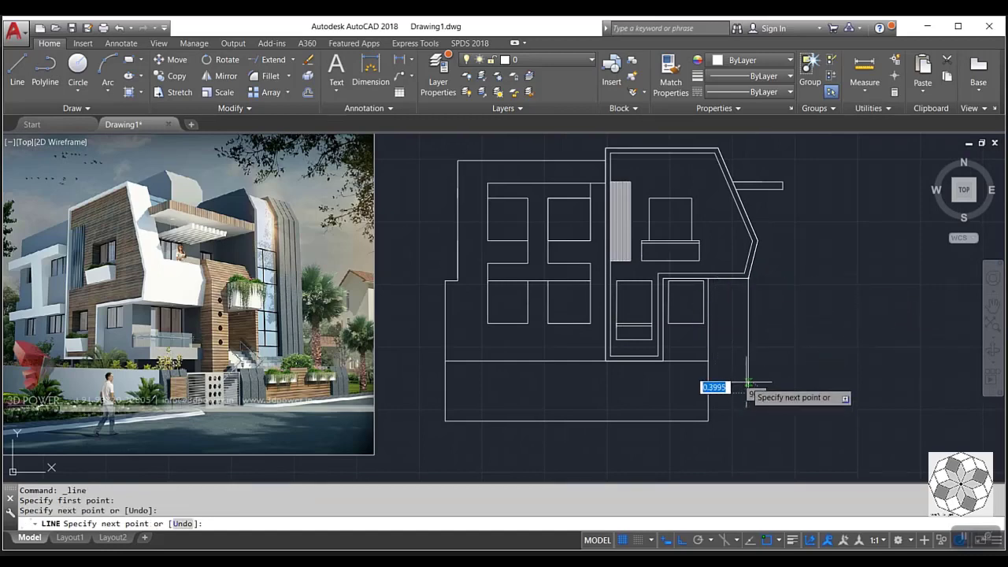
click(748, 392)
key(Return)
key(Return)
click(748, 360)
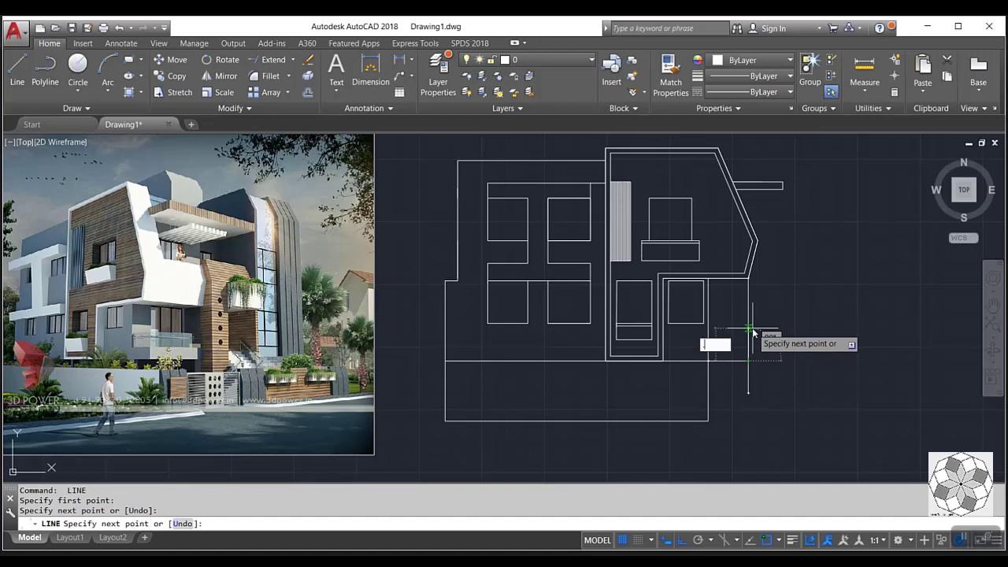
text(.4)
key(Return)
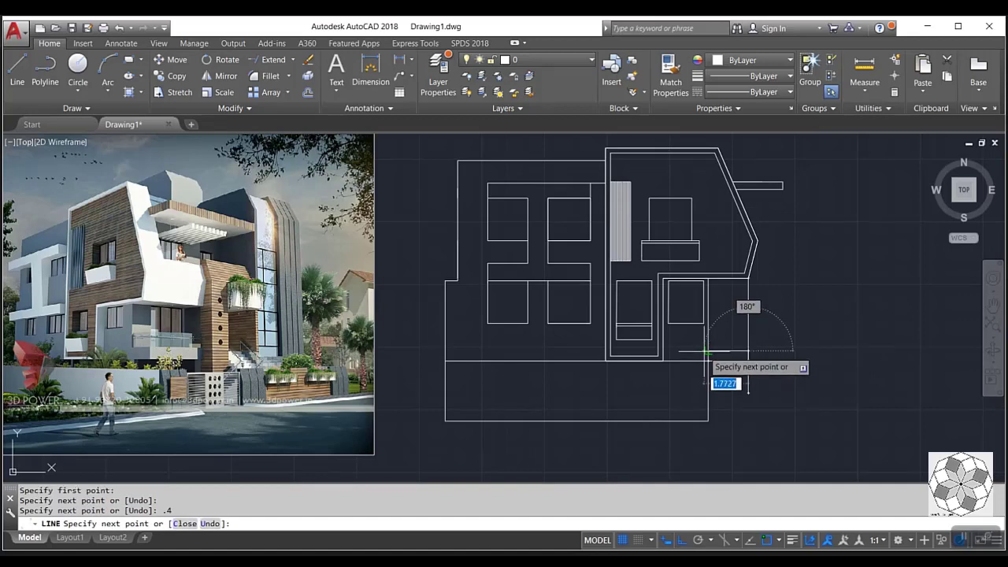
key(Return)
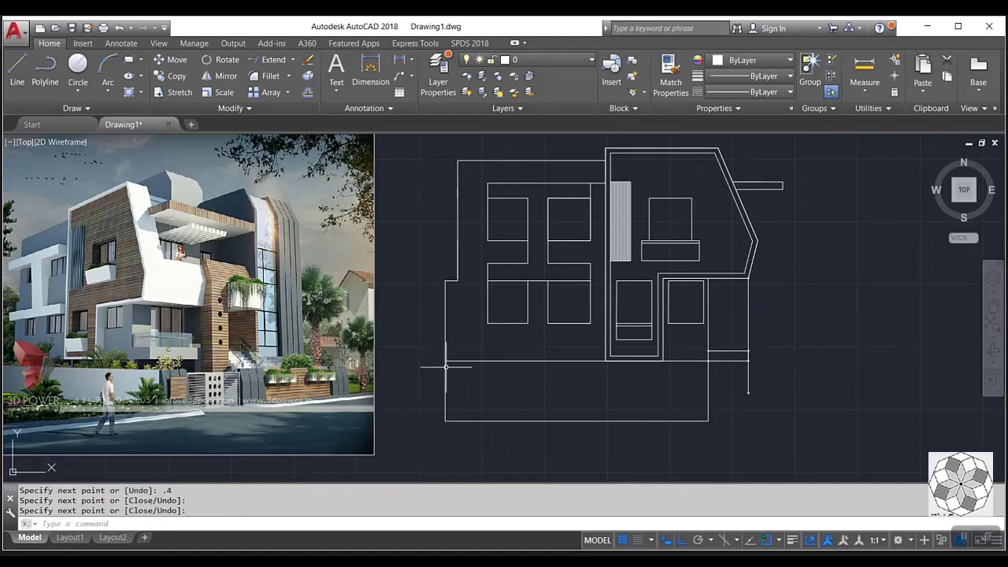
- Move the short horizontal ledge line up by 0.1 units
scroll(140, 361, up, 2)
scroll(135, 347, down, 2)
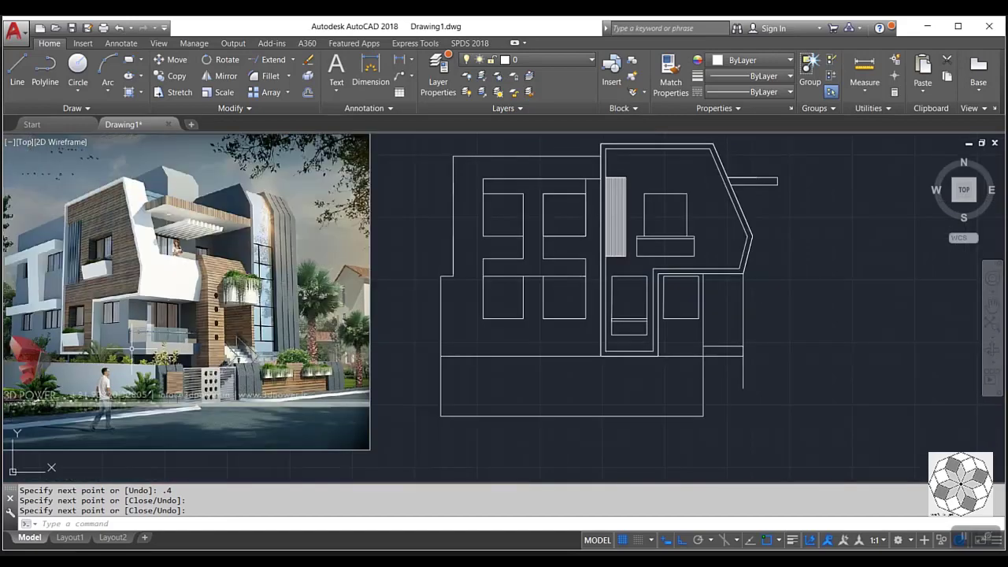
scroll(134, 348, up, 2)
scroll(133, 349, down, 2)
scroll(677, 338, up, 2)
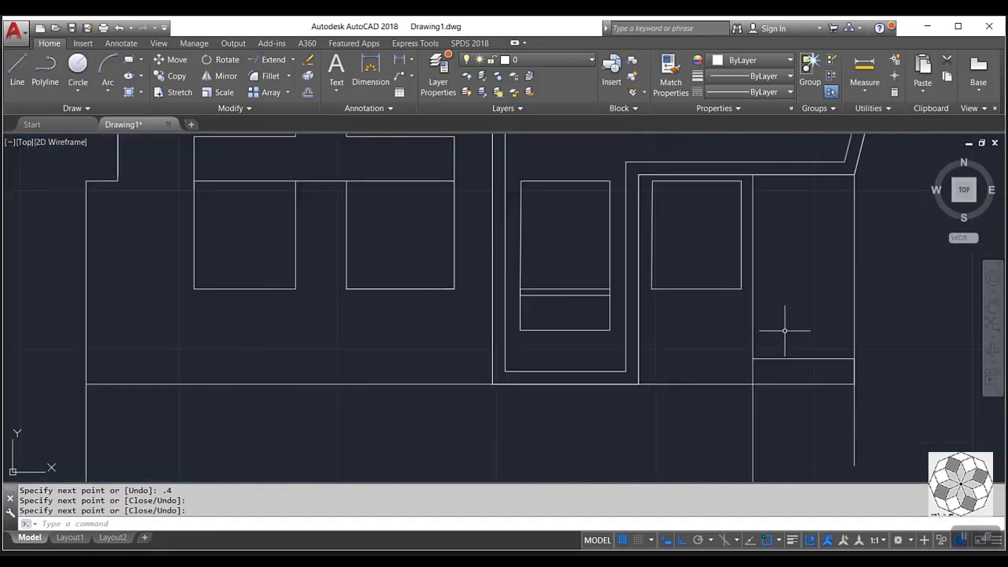
click(797, 359)
click(797, 368)
key(space)
click(799, 327)
key(Escape)
click(803, 347)
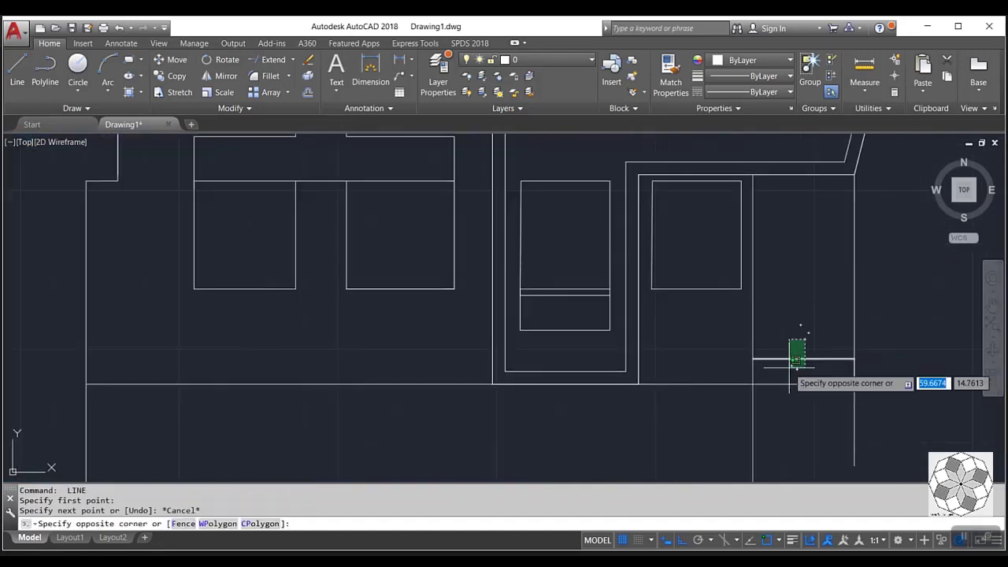
key(space)
click(813, 319)
key(Escape)
click(787, 359)
click(779, 370)
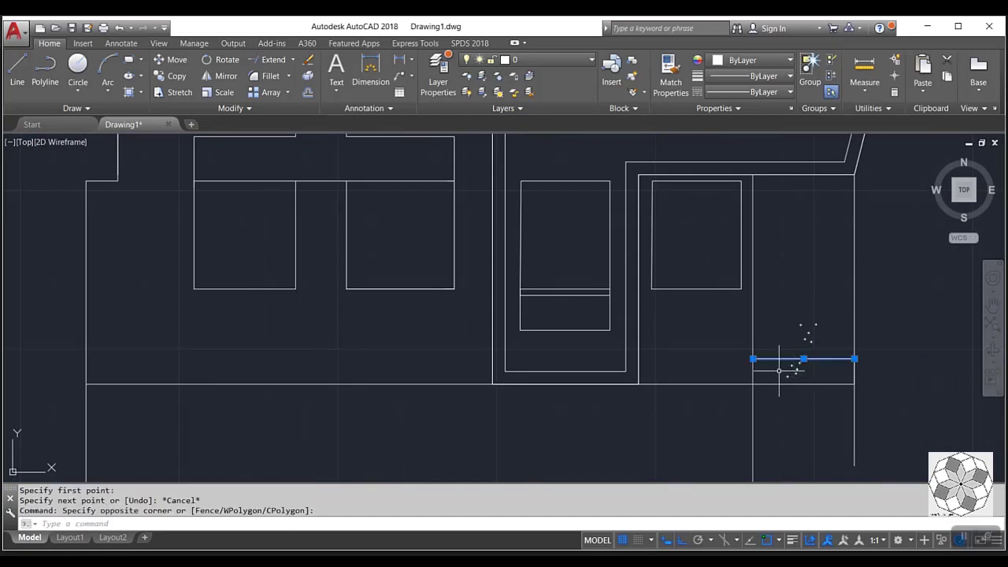
click(167, 61)
click(462, 353)
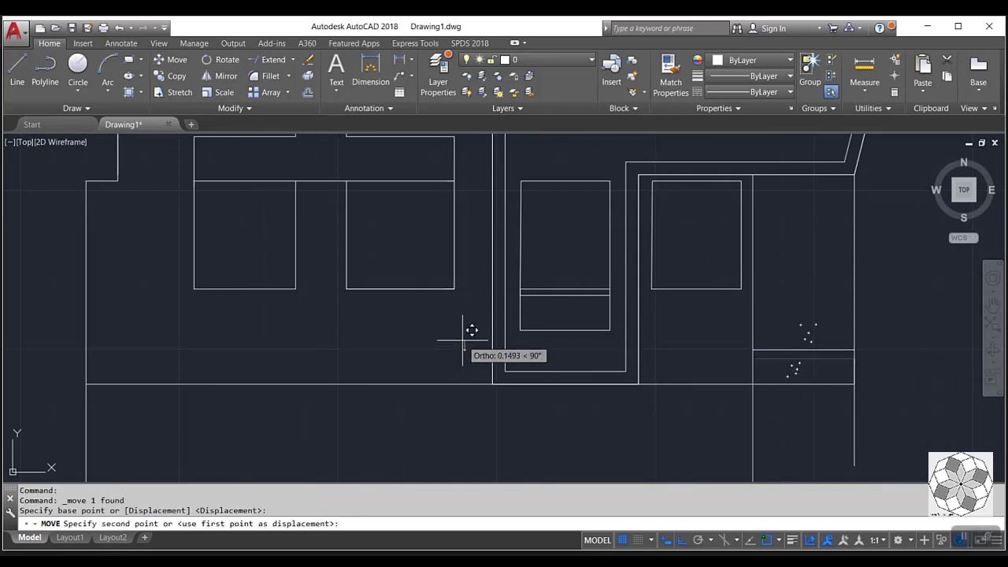
text(.1)
key(Return)
- Start trimming the overlapping lines along the lower-right side with TRIM
middle_drag(780, 343, 672, 319)
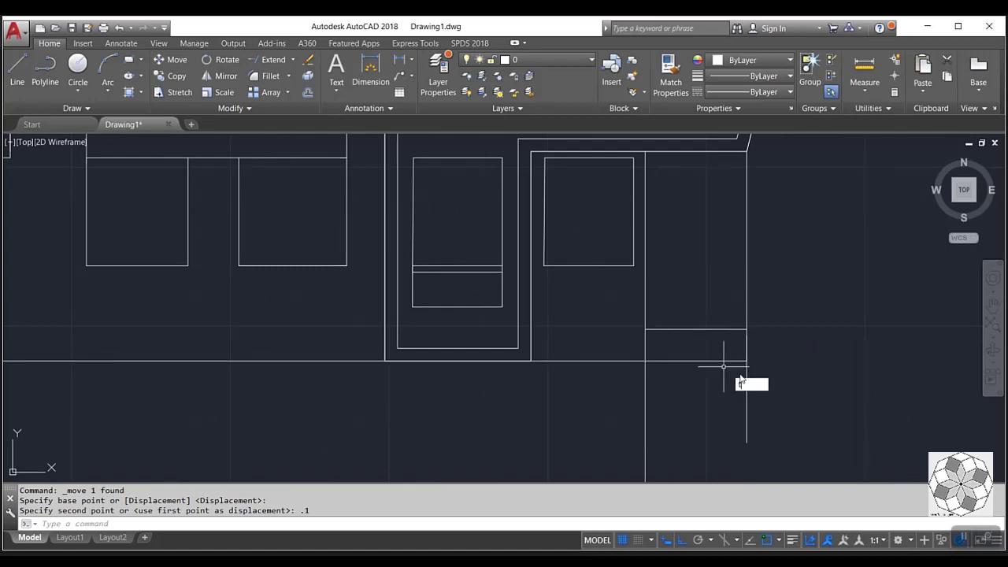
text(tr)
key(Return)
key(Return)
drag(771, 382, 675, 378)
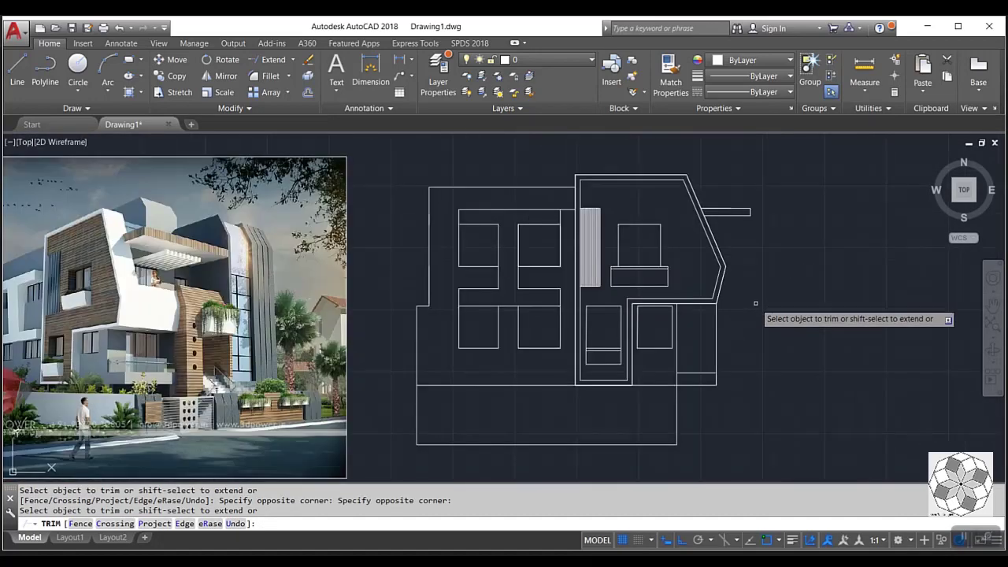
- Cancel the pending trim and zoom in on the upper roof block
scroll(785, 272, down, 2)
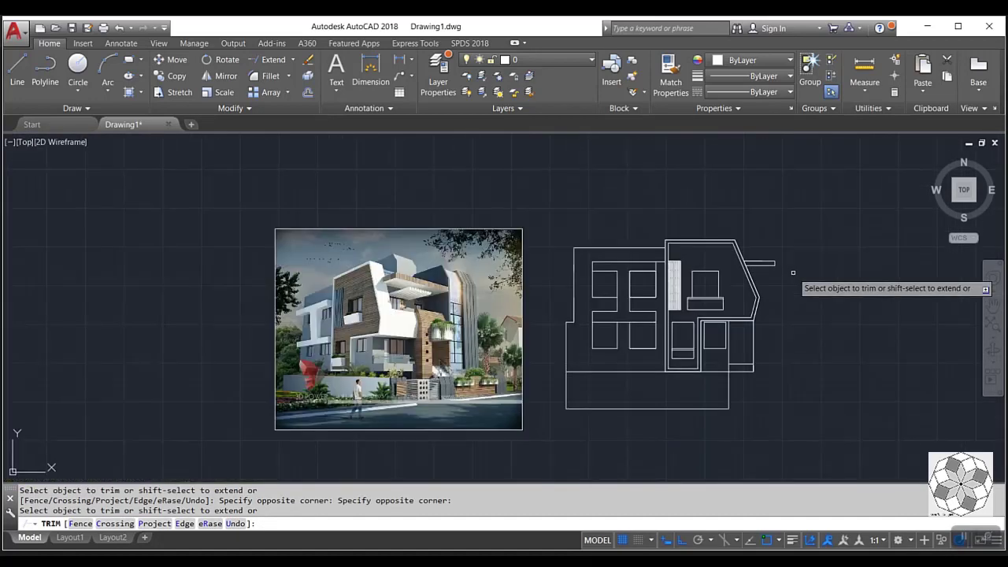
key(Escape)
scroll(362, 310, up, 2)
scroll(463, 314, down, 2)
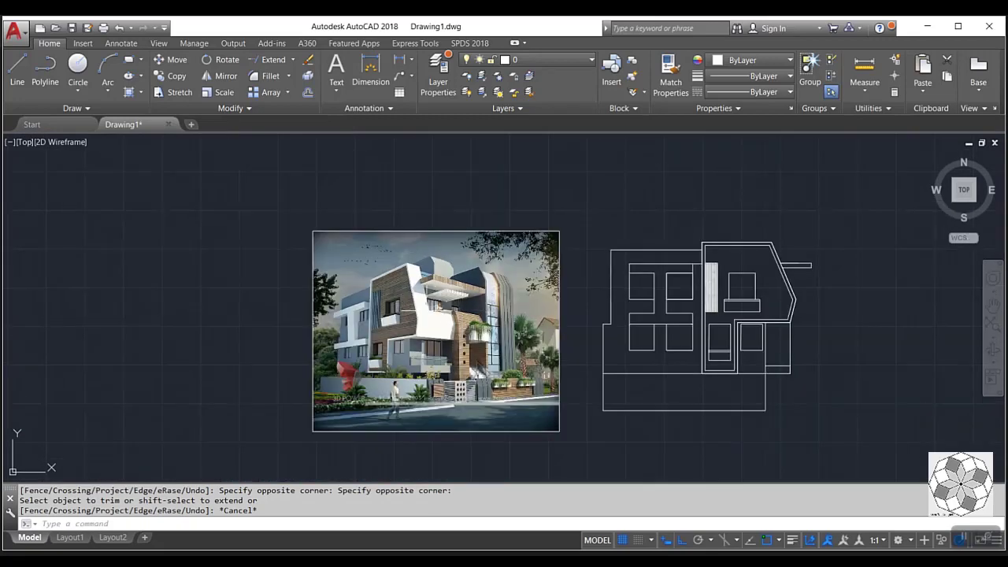
scroll(428, 392, up, 2)
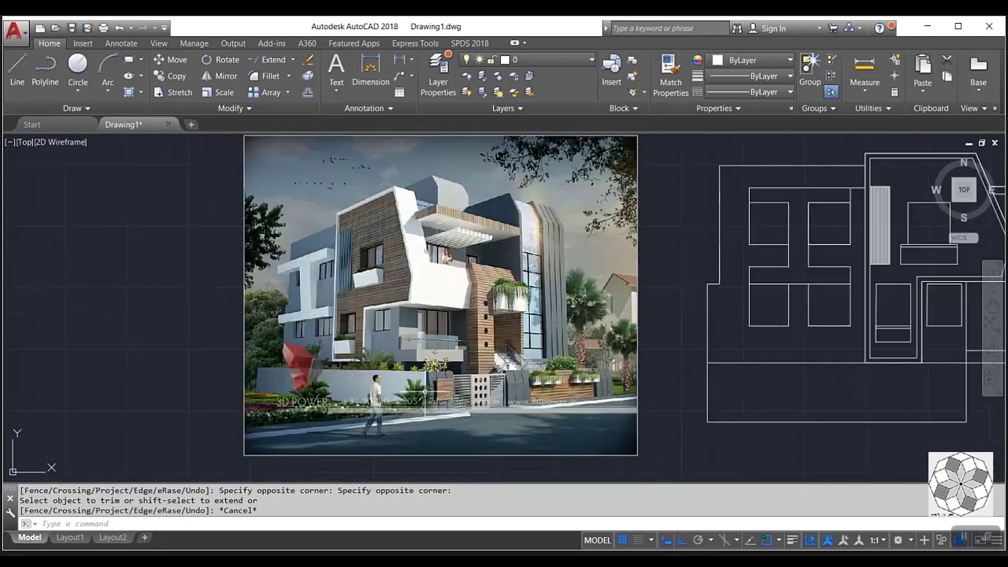
scroll(387, 329, up, 2)
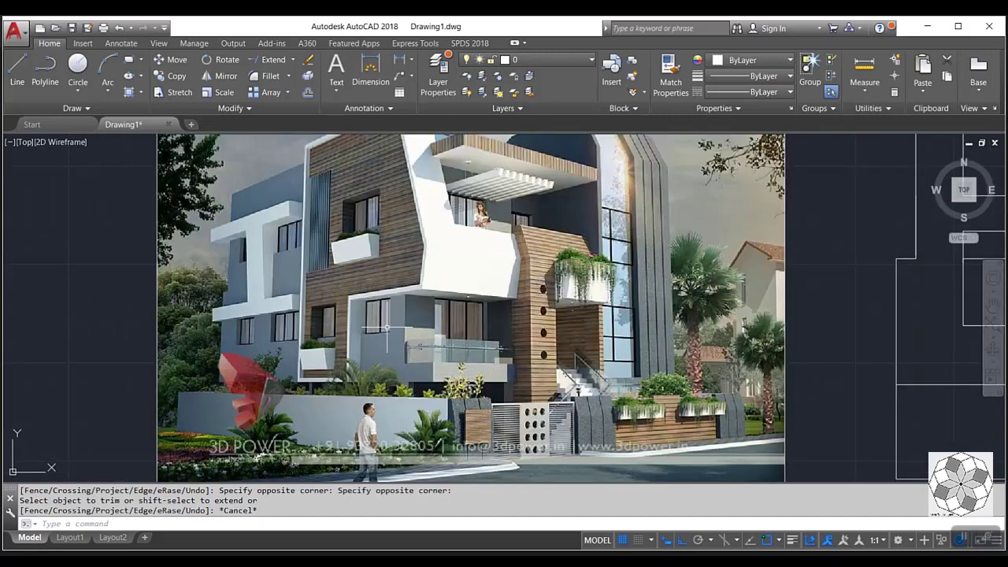
scroll(385, 331, down, 3)
scroll(385, 330, down, 1)
scroll(727, 338, up, 1)
scroll(725, 343, down, 1)
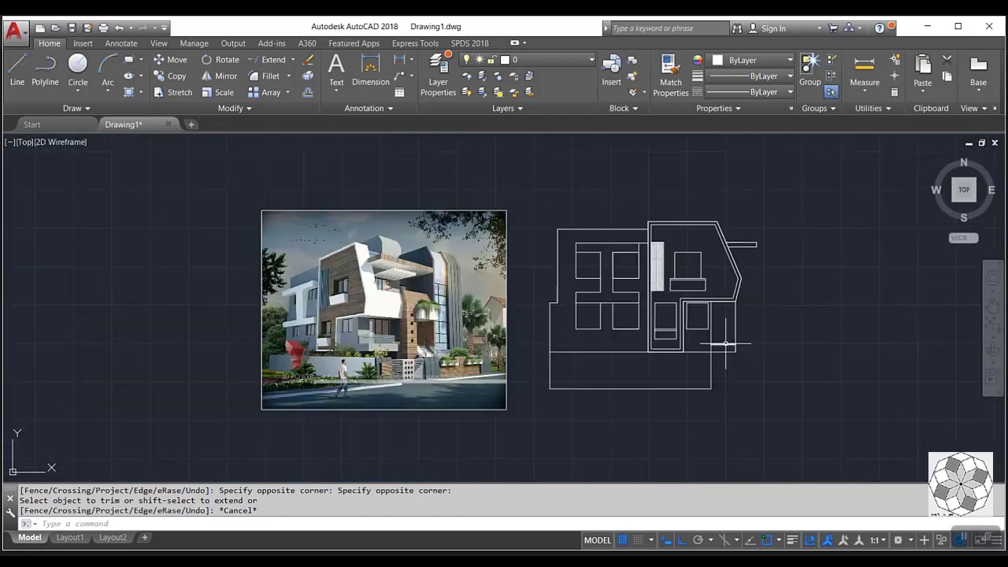
- Draw a vertical side up and a top edge left inside the upper roof block, then select both lines
text(l)
key(Return)
scroll(680, 275, up, 3)
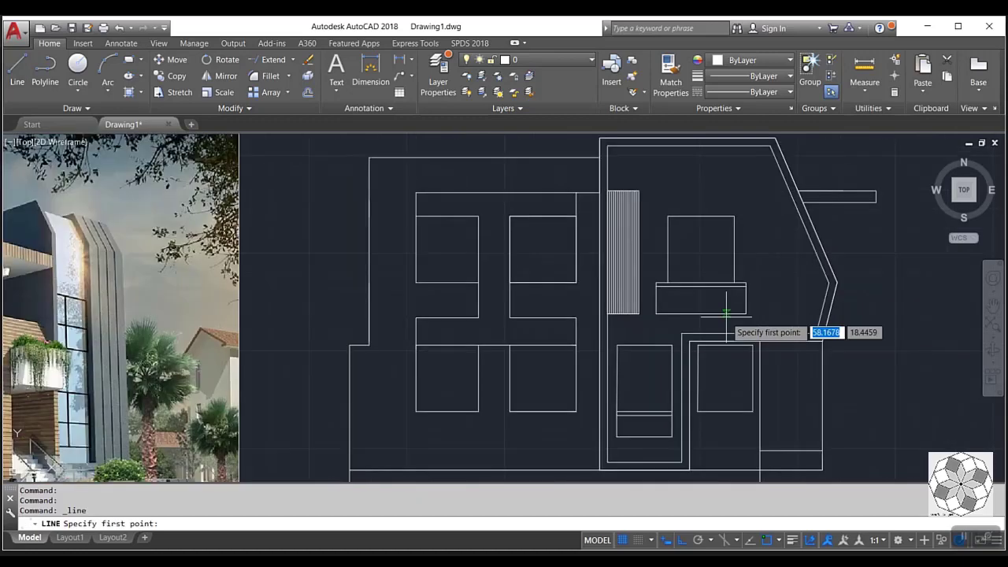
click(760, 335)
scroll(772, 230, down, 2)
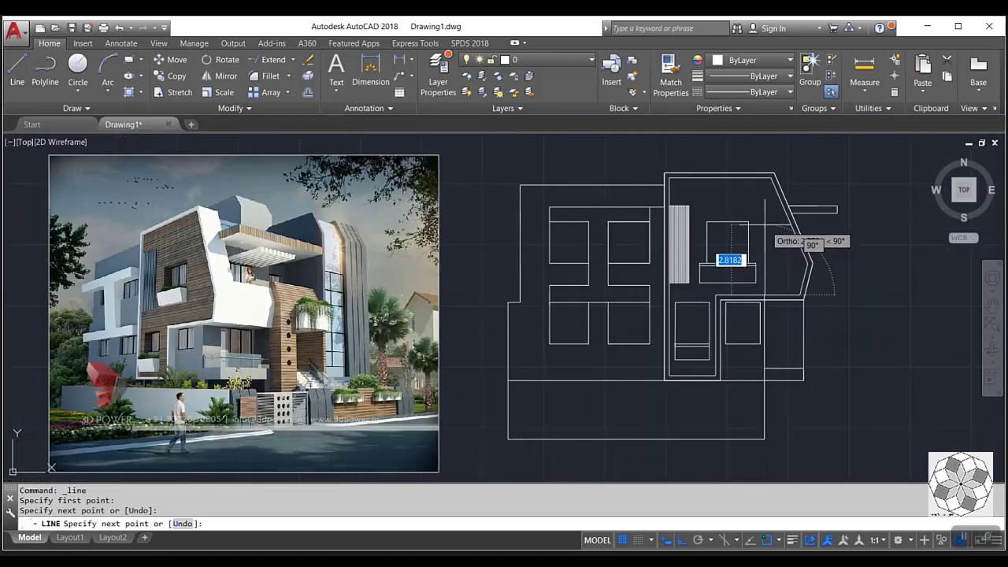
scroll(725, 186, up, 2)
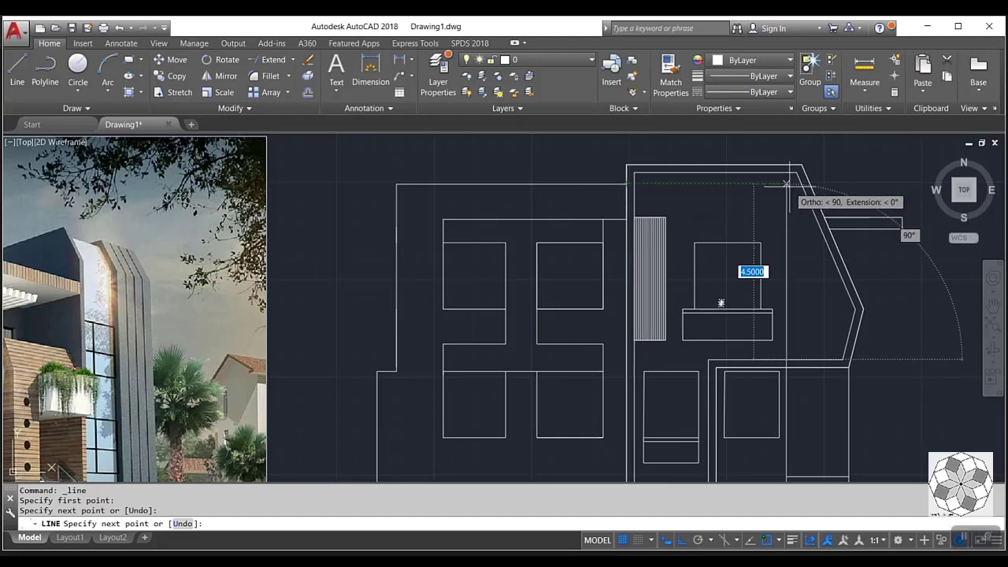
click(786, 183)
click(632, 185)
key(Return)
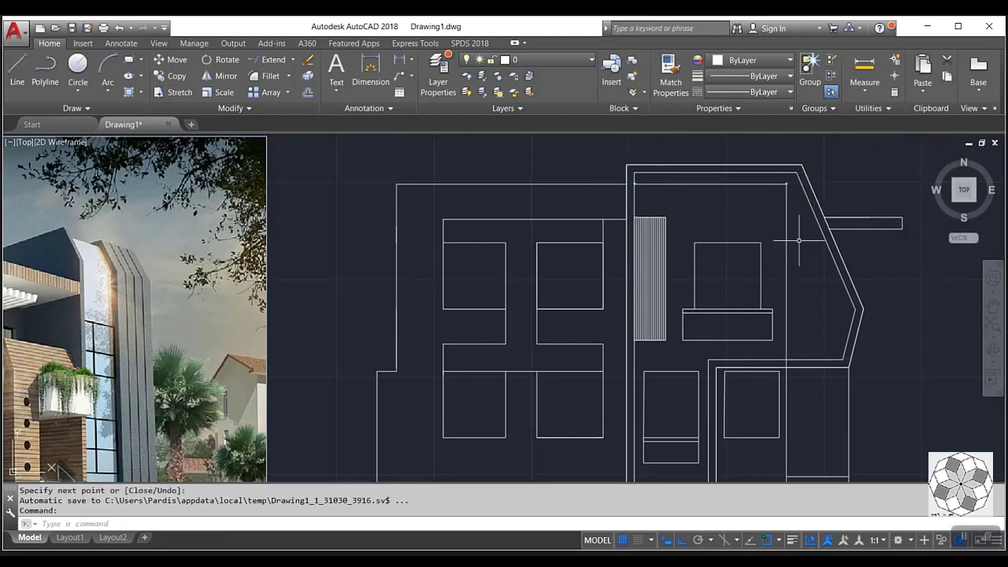
middle_drag(799, 225, 675, 245)
drag(666, 198, 643, 238)
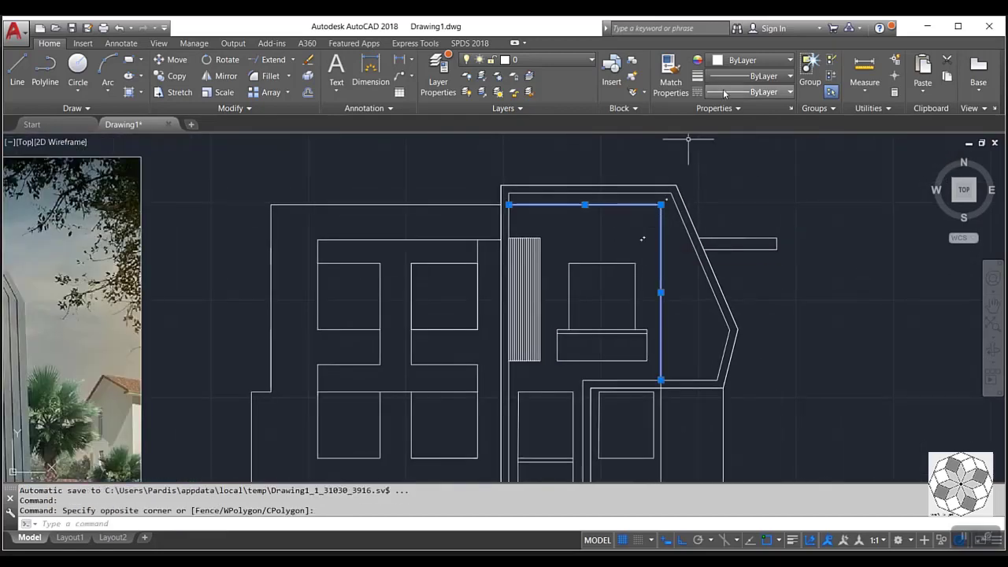
- Browse the linetype and colour dropdowns for the selected lines without changing anything, then deselect
click(762, 75)
click(762, 92)
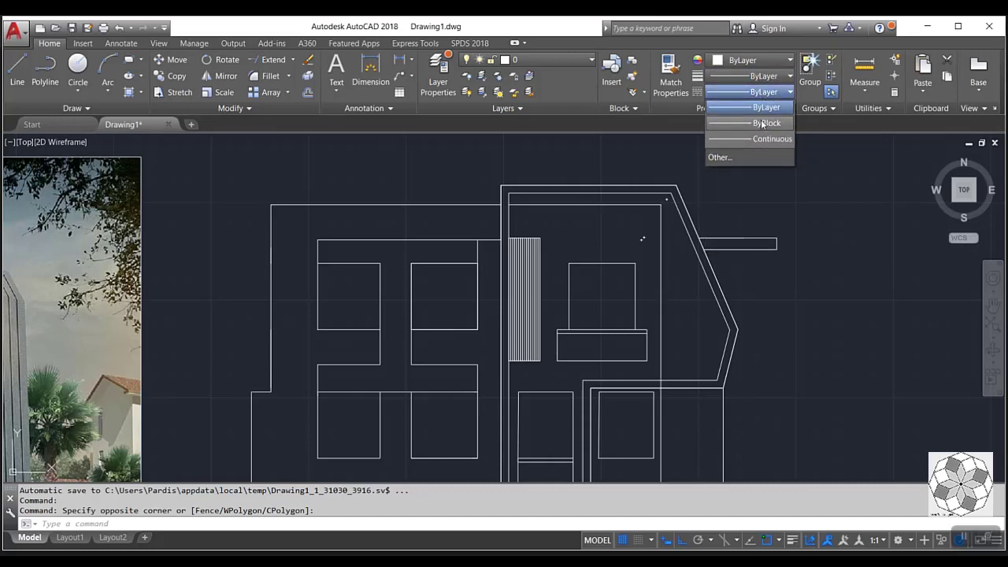
click(758, 106)
click(764, 93)
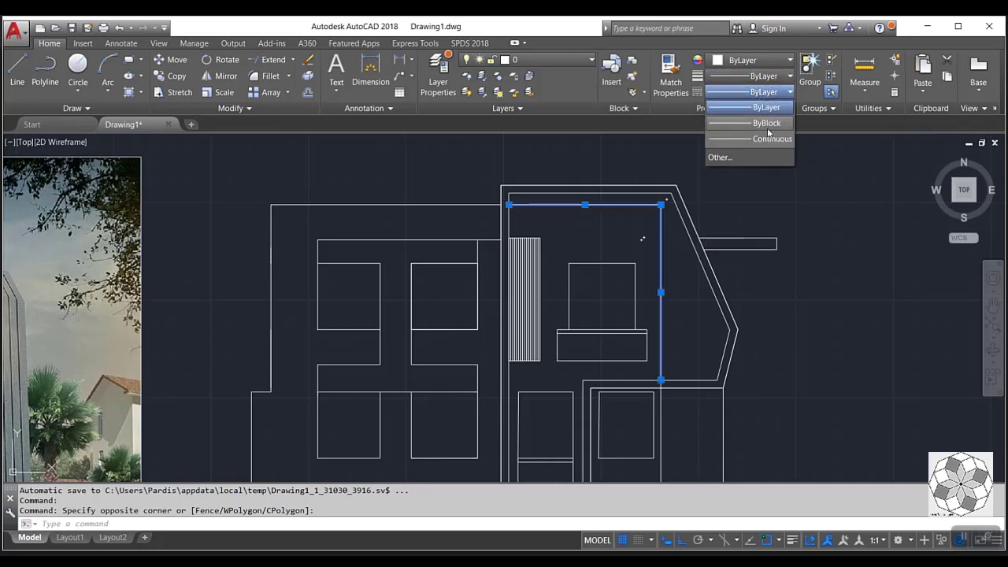
click(755, 92)
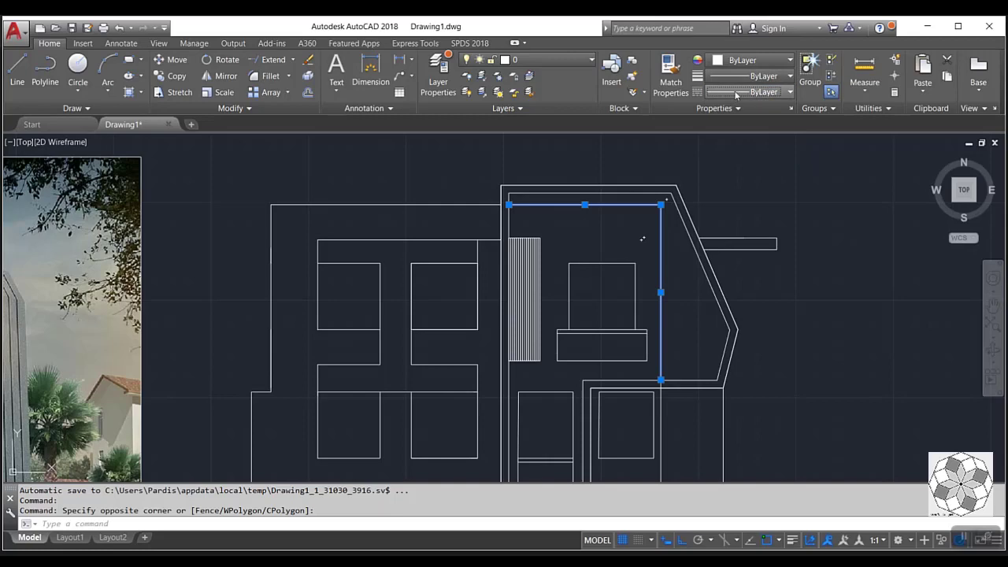
click(736, 93)
click(738, 92)
click(752, 59)
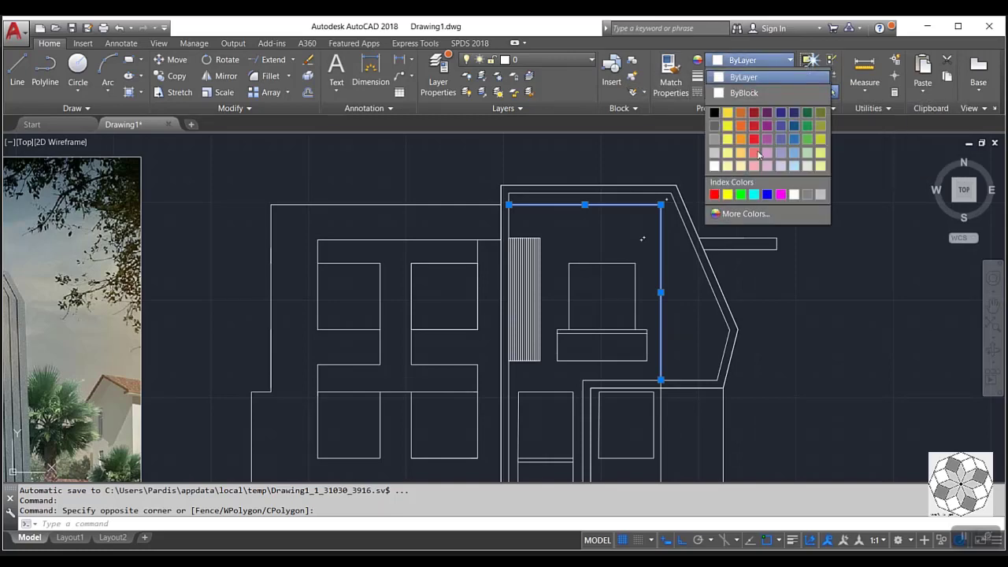
key(Escape)
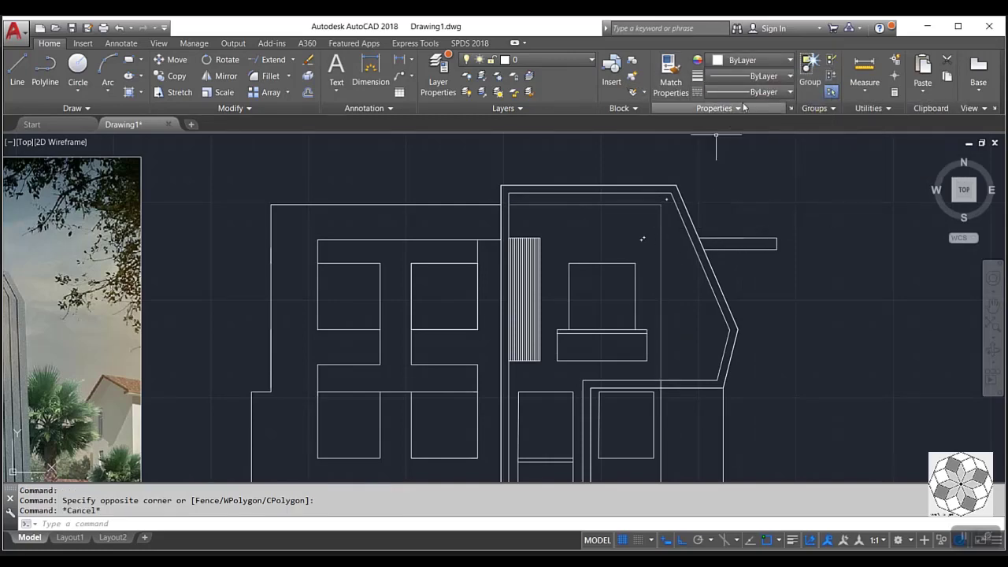
- Load the ACAD_ISO02W100 dash linetype through the Linetype Manager
click(752, 93)
click(720, 157)
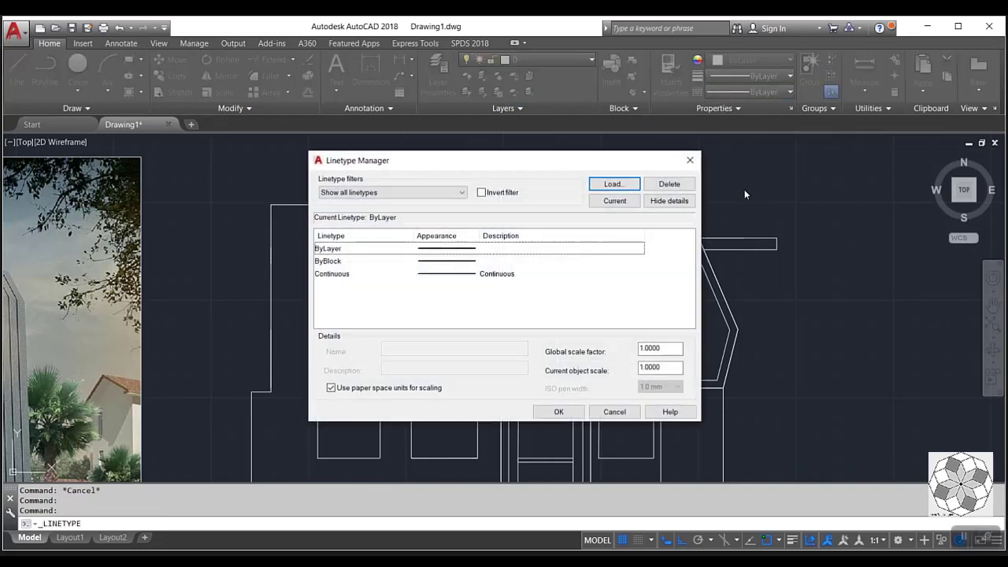
click(614, 184)
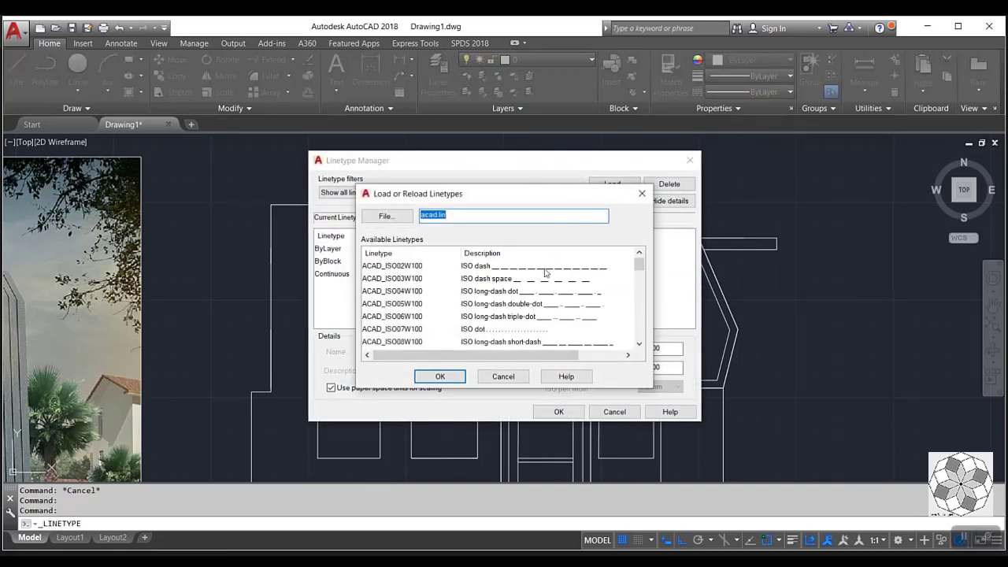
double_click(544, 271)
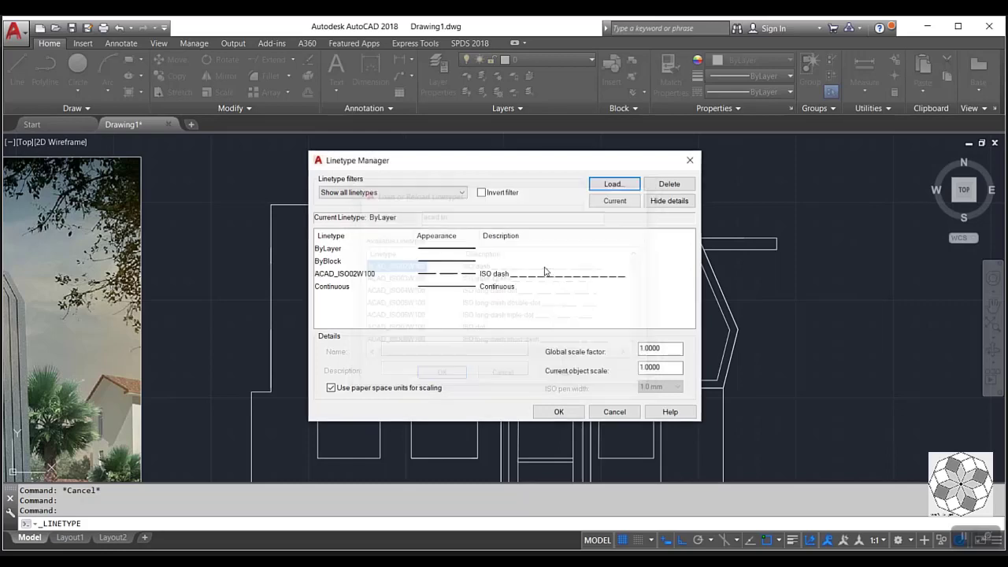
click(554, 412)
- Select the inner outline under the roof and assign it the ISO dash linetype
scroll(646, 236, up, 3)
click(664, 202)
click(630, 245)
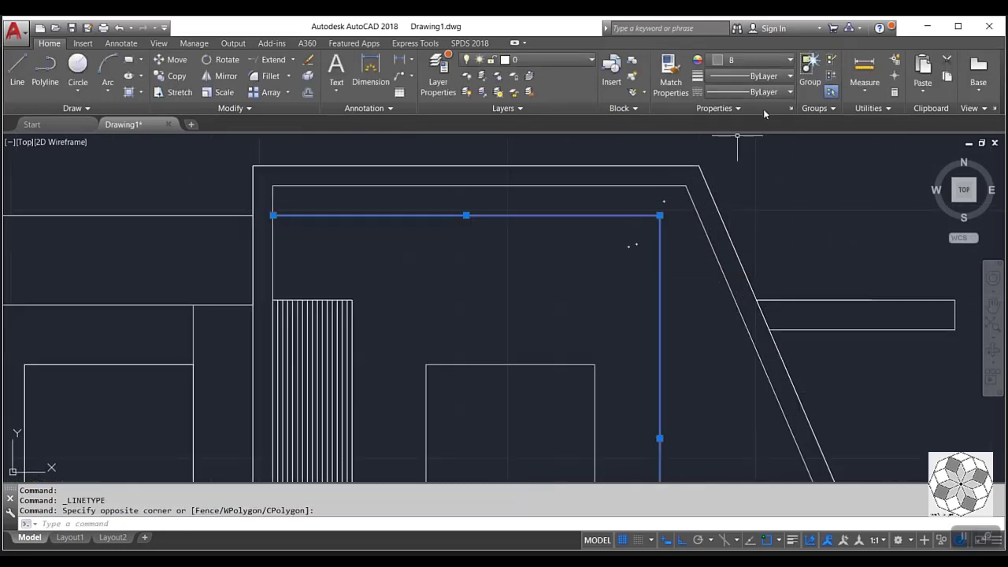
click(763, 78)
click(764, 90)
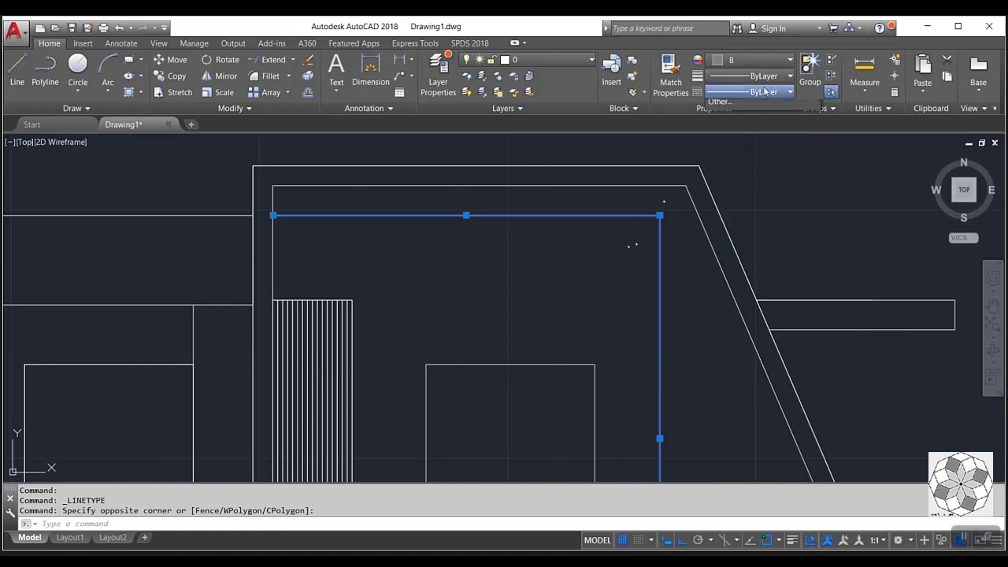
click(764, 92)
click(763, 140)
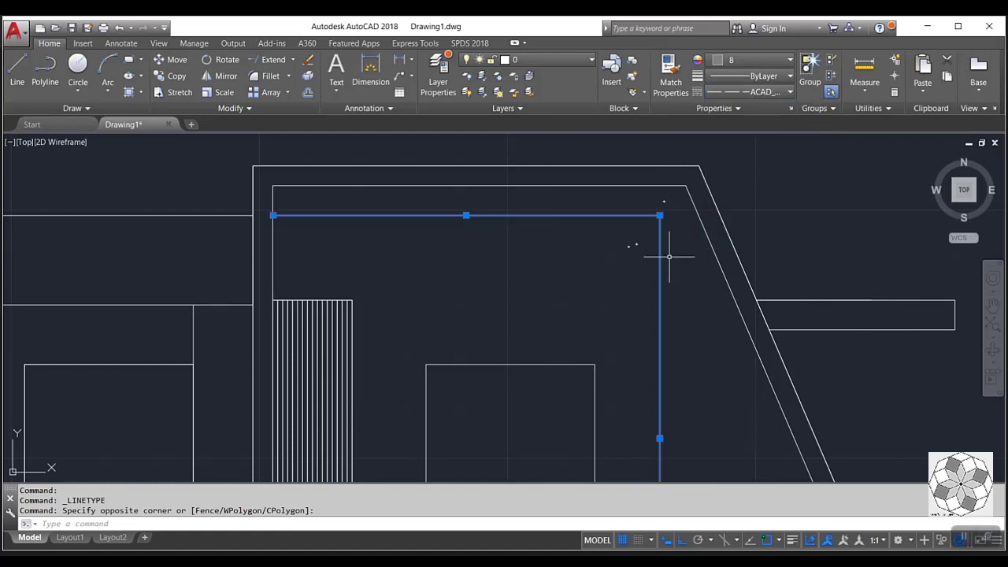
- Set the linetype Global scale factor to 10 and load ACAD_ISO02W100 with a second linetype
click(755, 92)
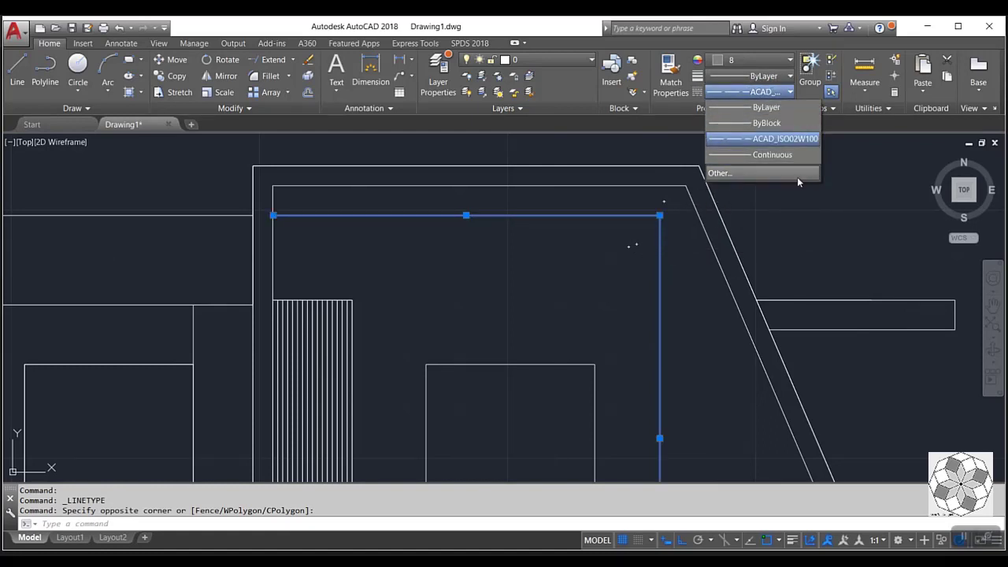
click(749, 173)
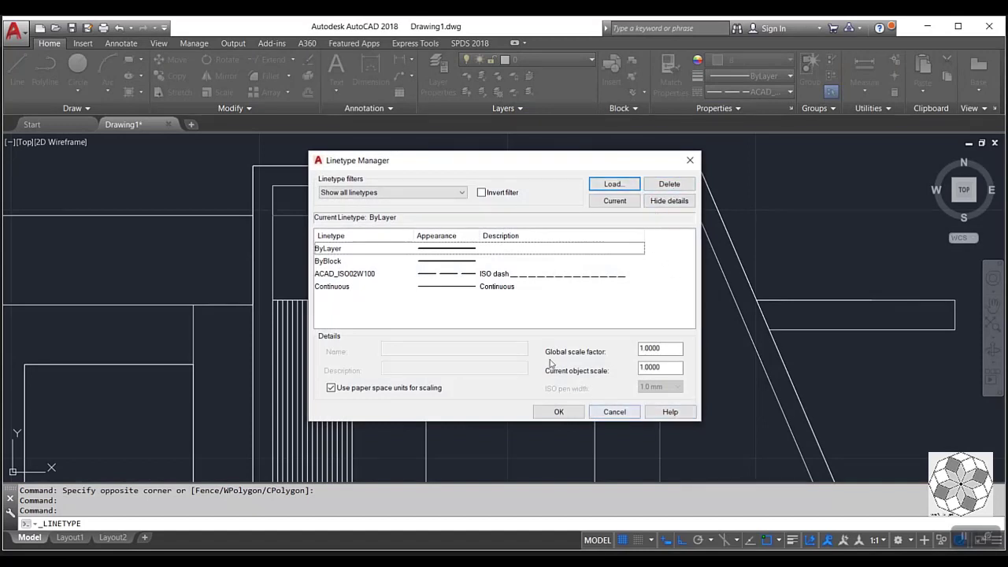
click(670, 202)
click(670, 203)
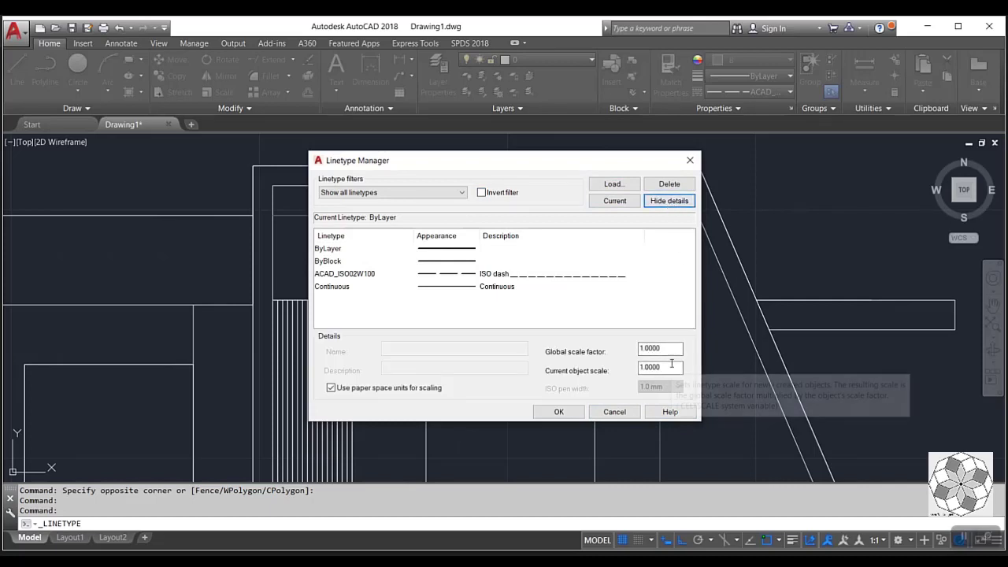
drag(679, 348, 593, 354)
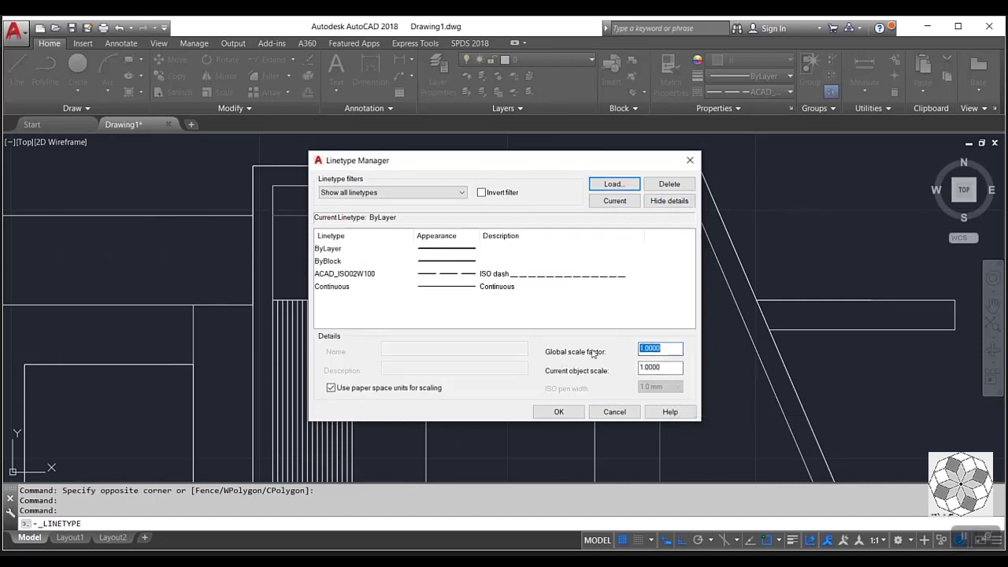
text(10)
key(Return)
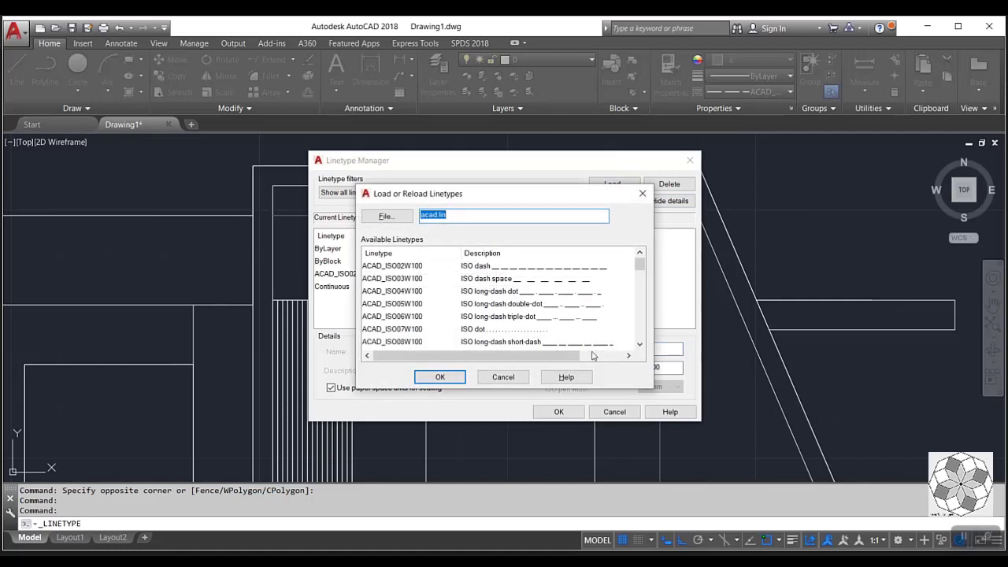
click(537, 269)
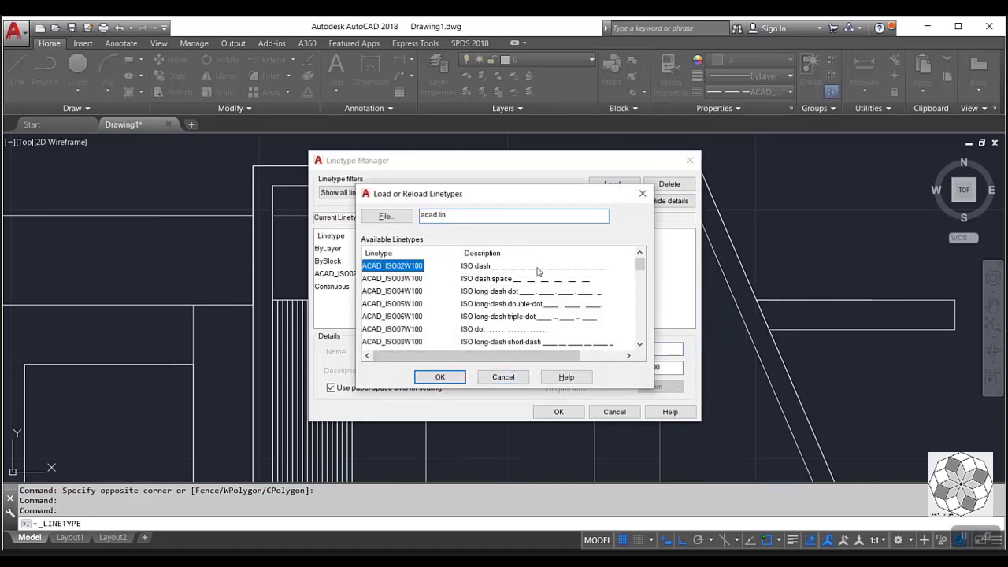
shift+click(539, 279)
key(Return)
- Apply the linetype settings, then zoom out and pan until the render and plan are both visible
click(558, 411)
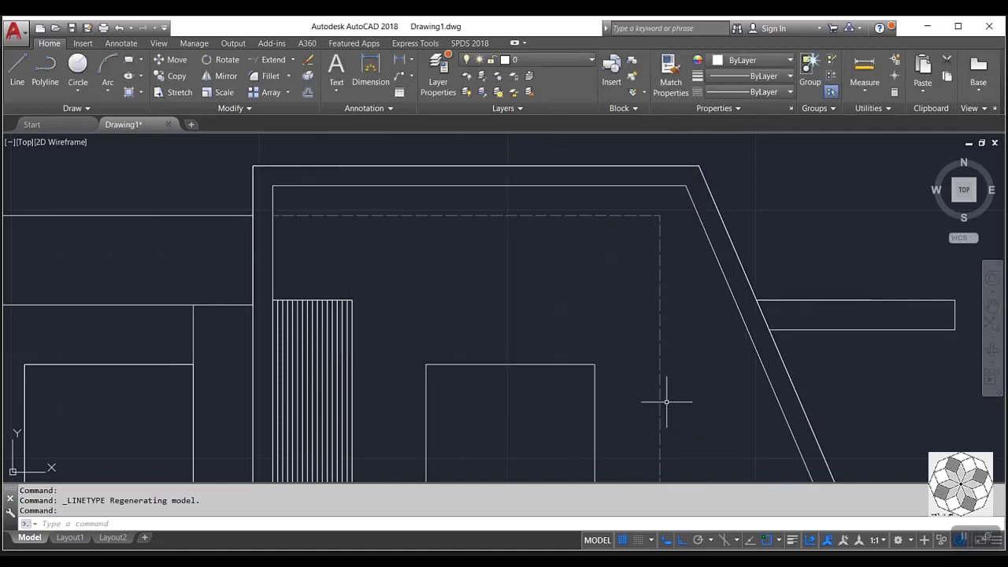
scroll(352, 215, down, 2)
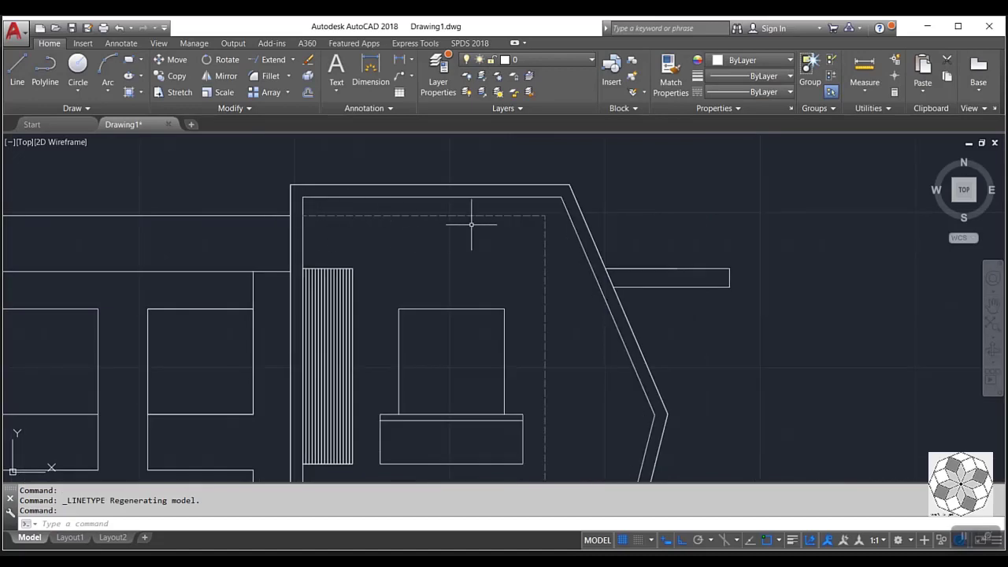
scroll(517, 225, down, 1)
scroll(551, 378, down, 2)
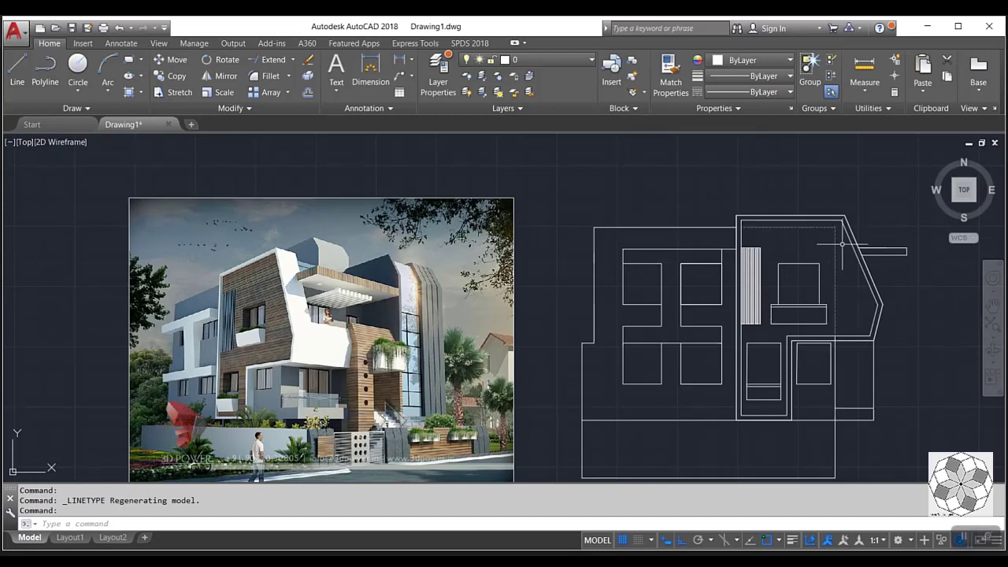
middle_drag(893, 378, 740, 383)
scroll(769, 371, down, 2)
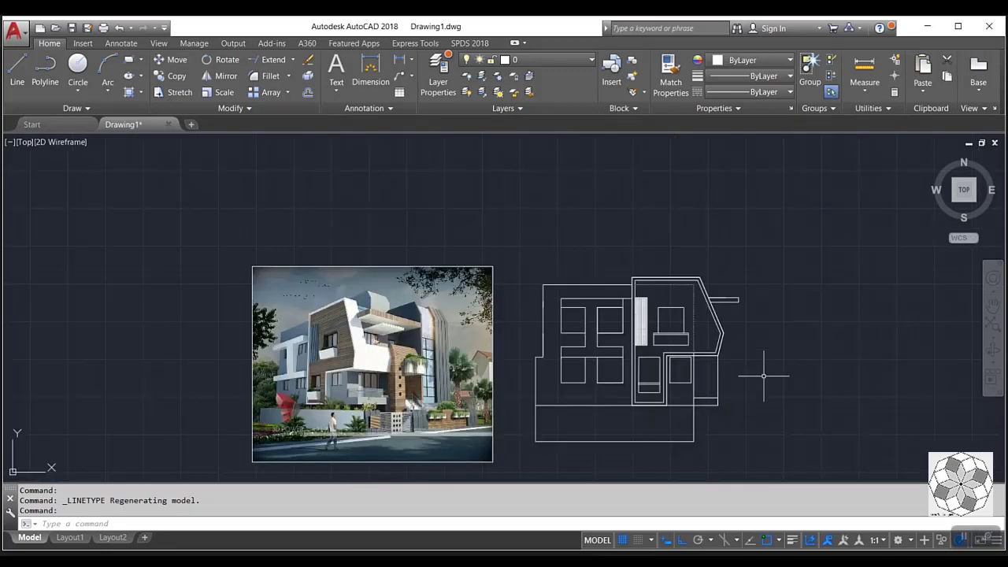
scroll(763, 375, down, 2)
scroll(519, 375, up, 2)
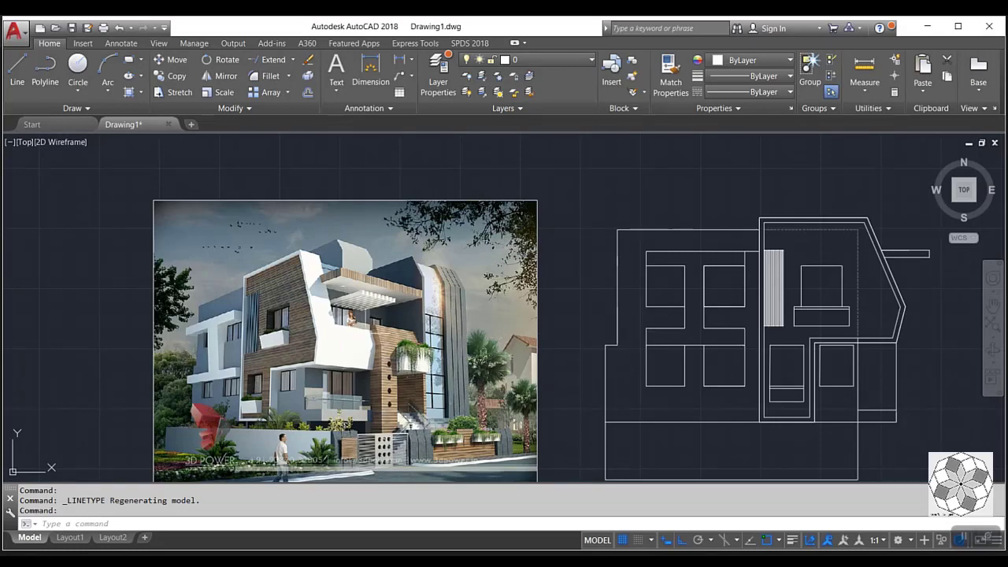
- Draw the ground line from the plan's lower-right corner, out to the right, to the render's corner
middle_drag(818, 443, 754, 389)
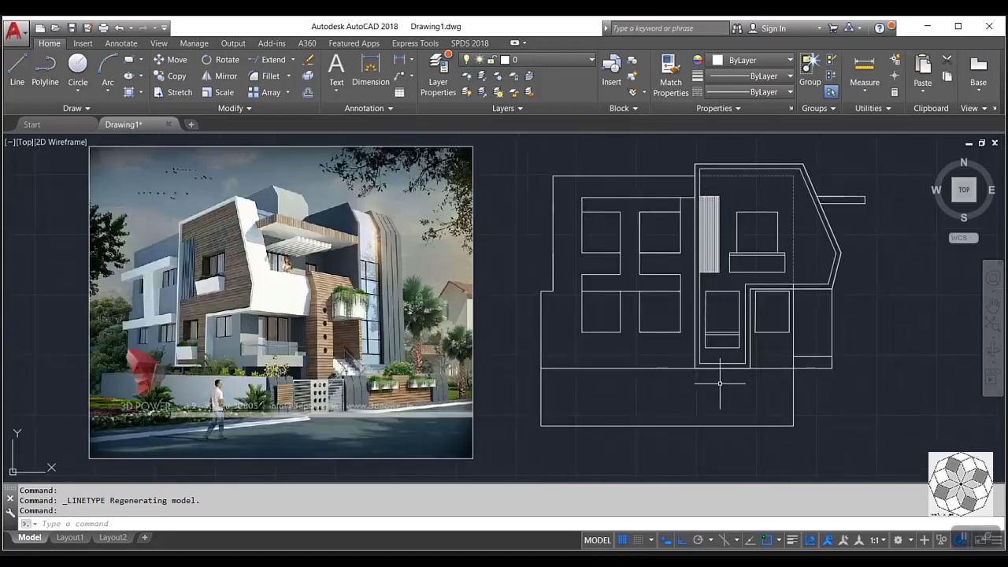
click(17, 69)
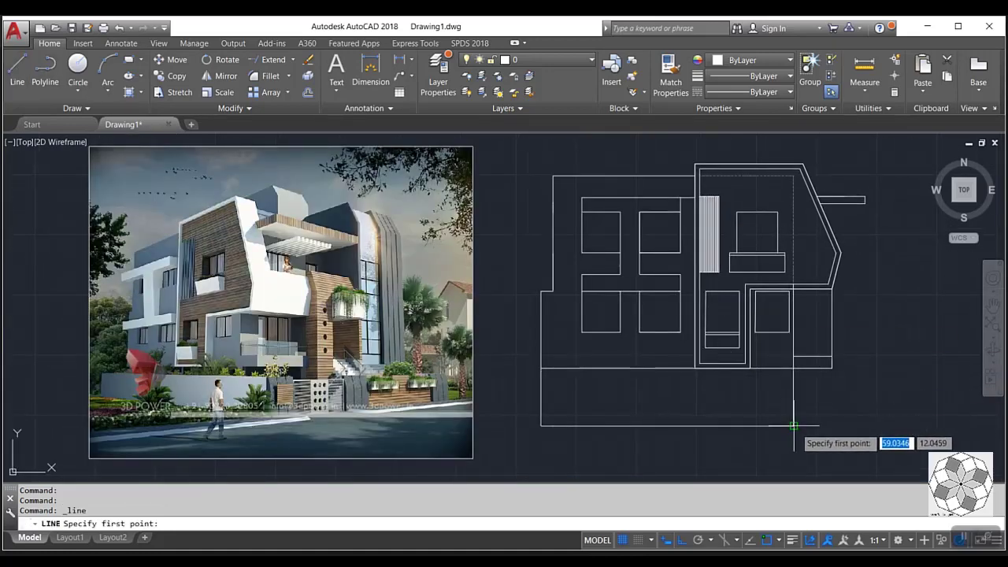
click(793, 425)
scroll(887, 426, down, 4)
click(939, 429)
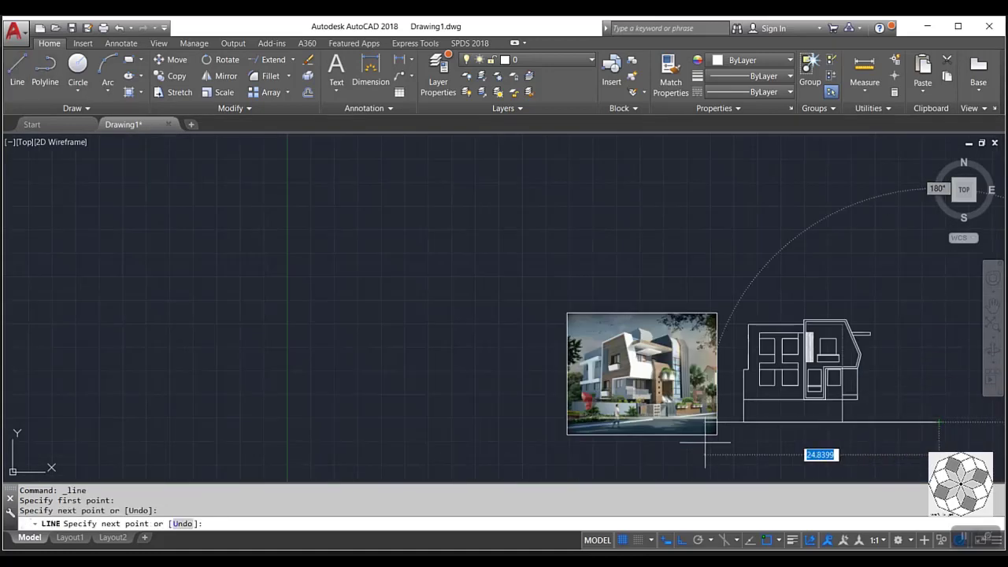
click(715, 449)
key(Return)
scroll(909, 381, up, 2)
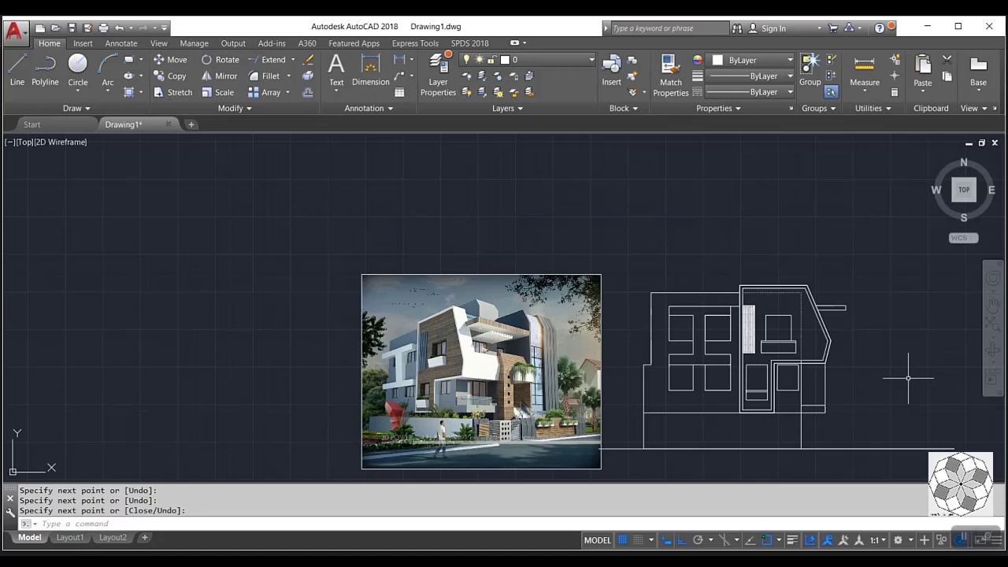
middle_drag(866, 350, 742, 310)
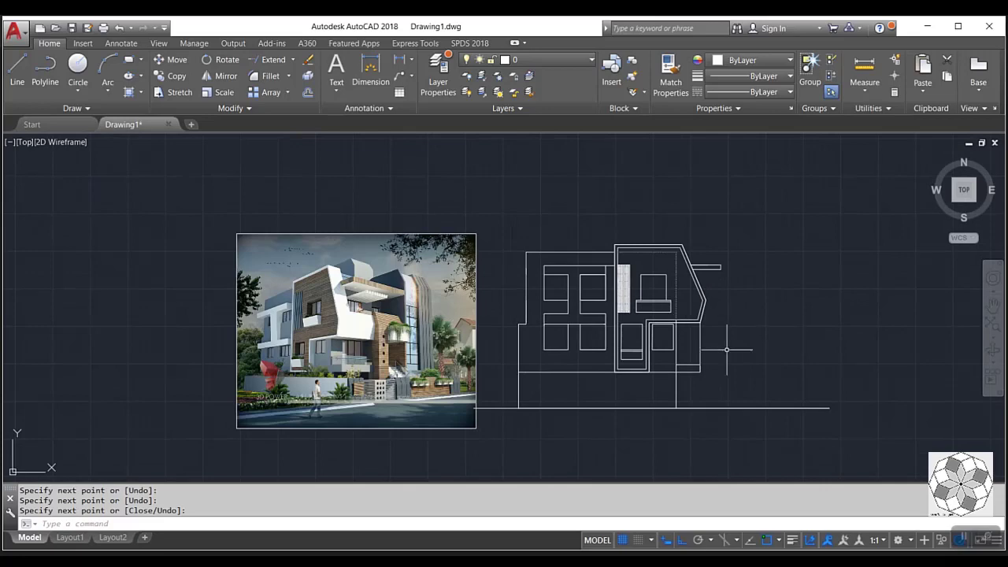
click(16, 67)
- From the building's lower-right corner, draw a 1-unit segment followed by a 0.2-unit segment
scroll(385, 313, up, 2)
scroll(385, 312, up, 3)
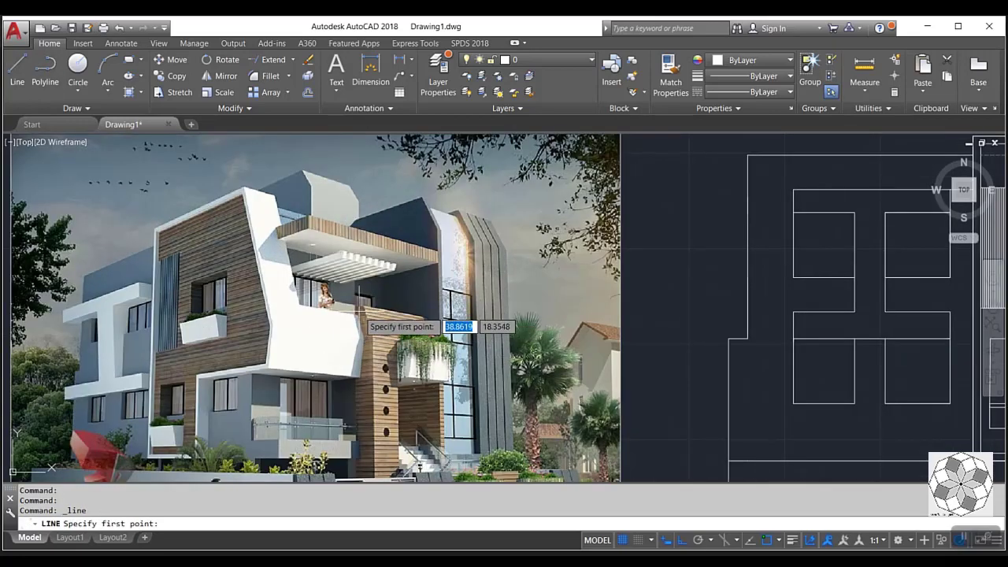
scroll(335, 469, down, 5)
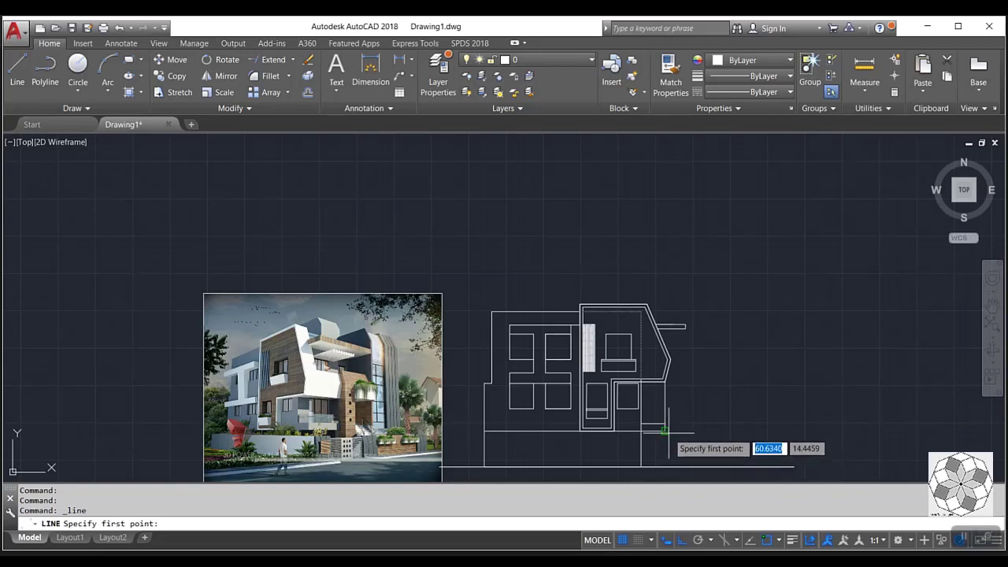
click(664, 431)
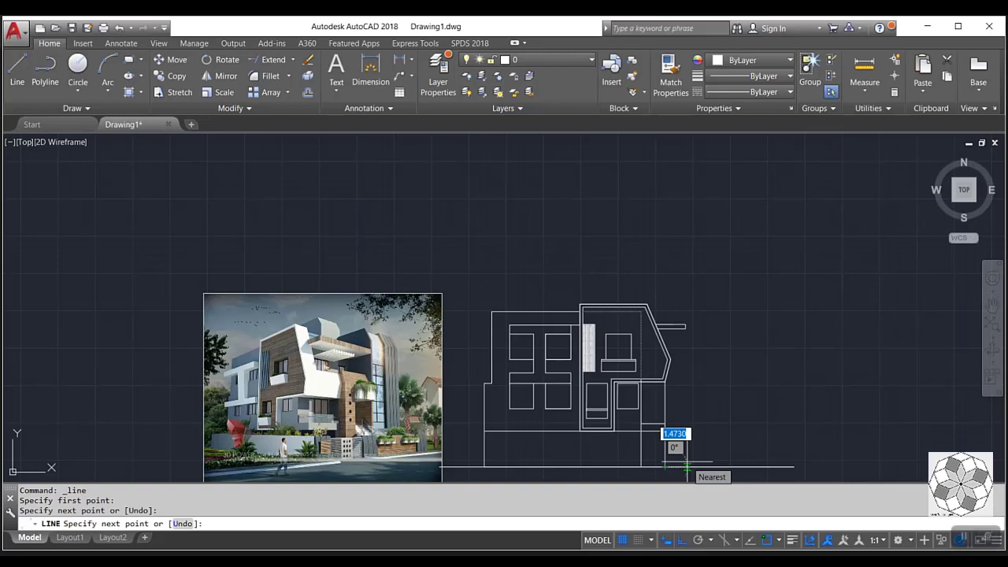
scroll(687, 467, up, 2)
text(1)
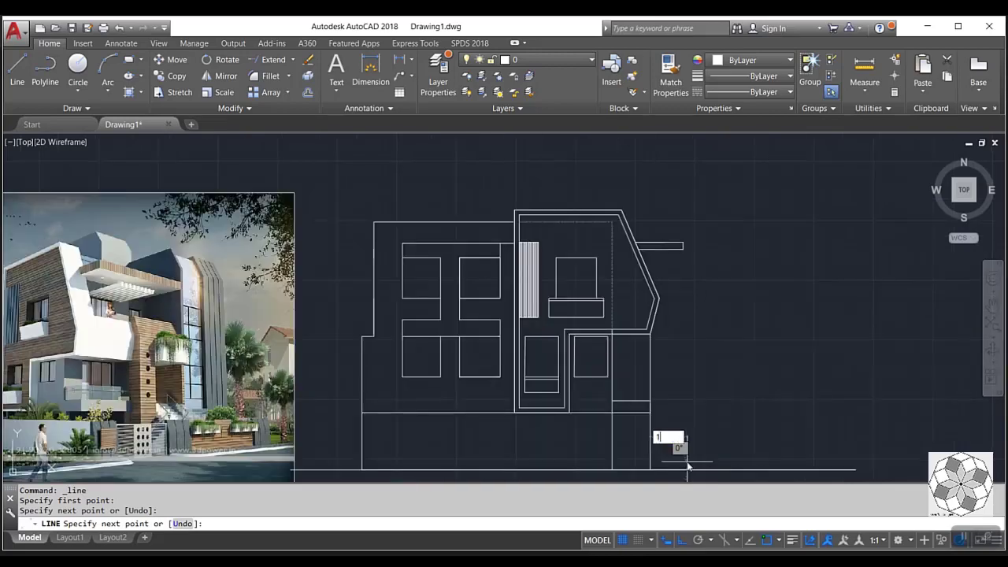
key(Return)
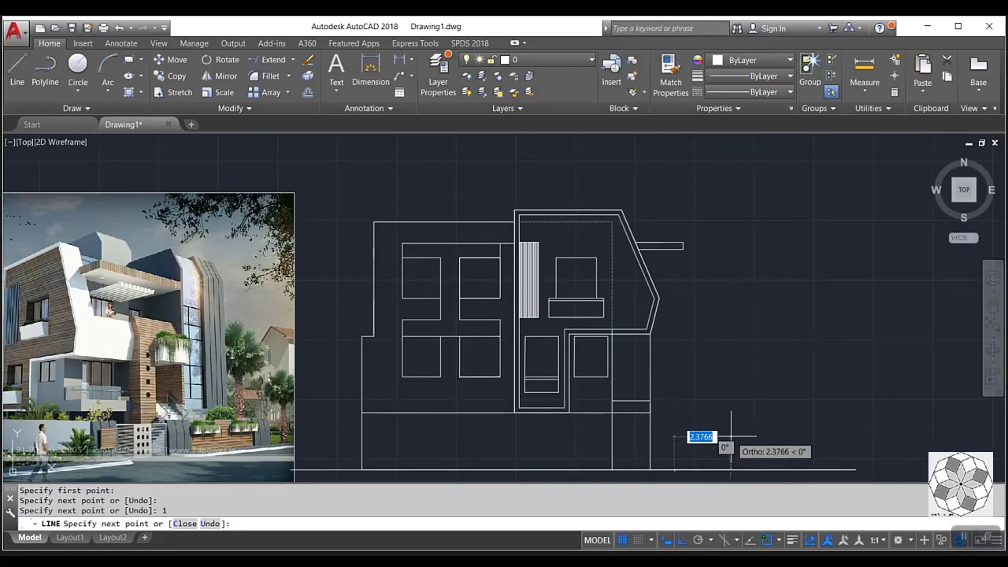
text(.2)
key(Return)
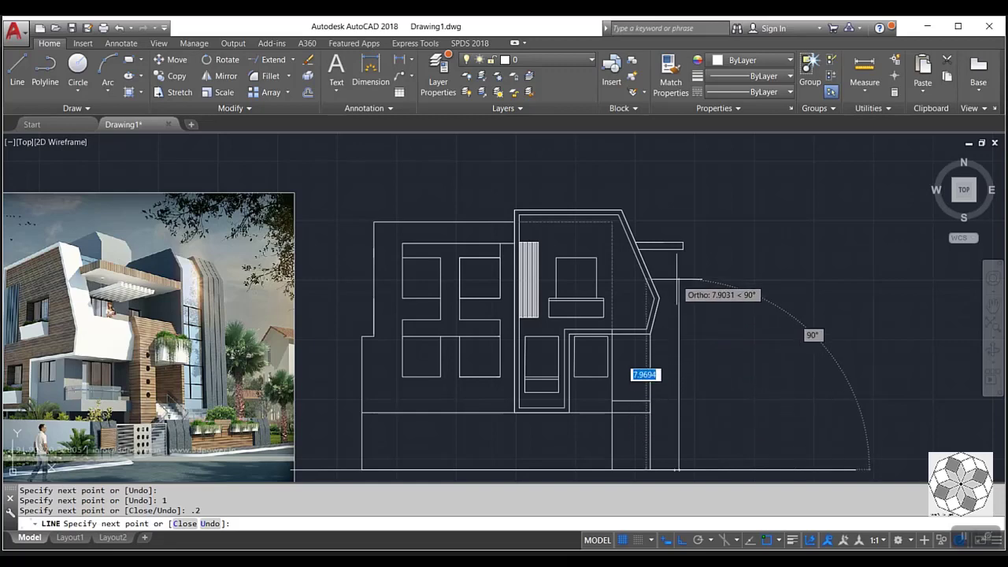
key(Return)
scroll(653, 292, up, 2)
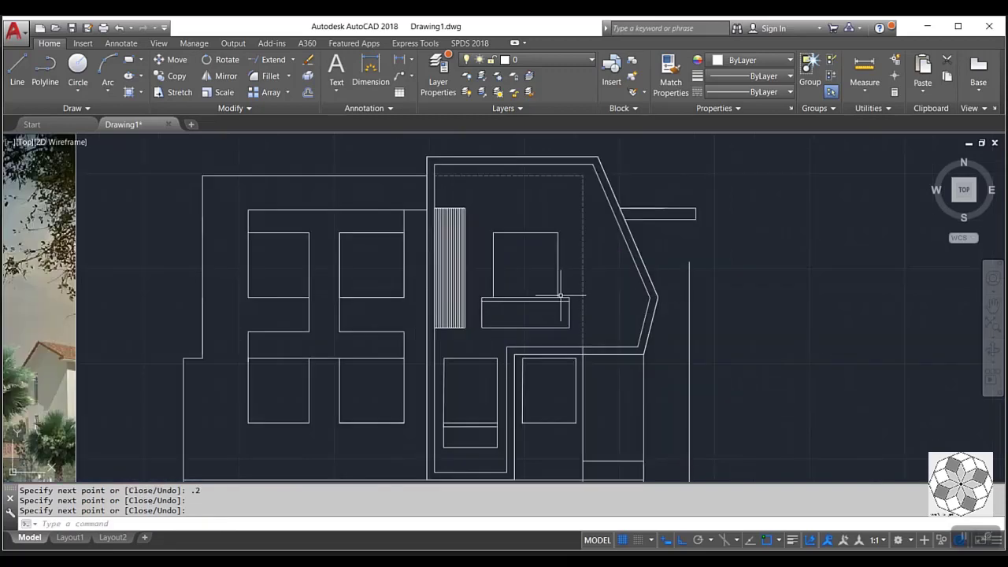
- Explode the outer roof outline and start an Offset, picking the distance on the drawing
click(653, 319)
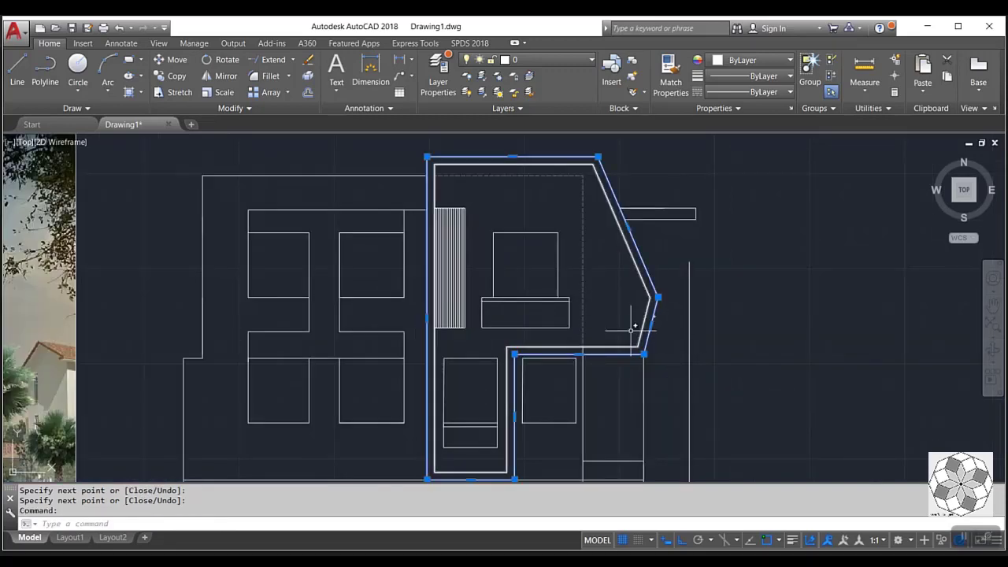
click(307, 76)
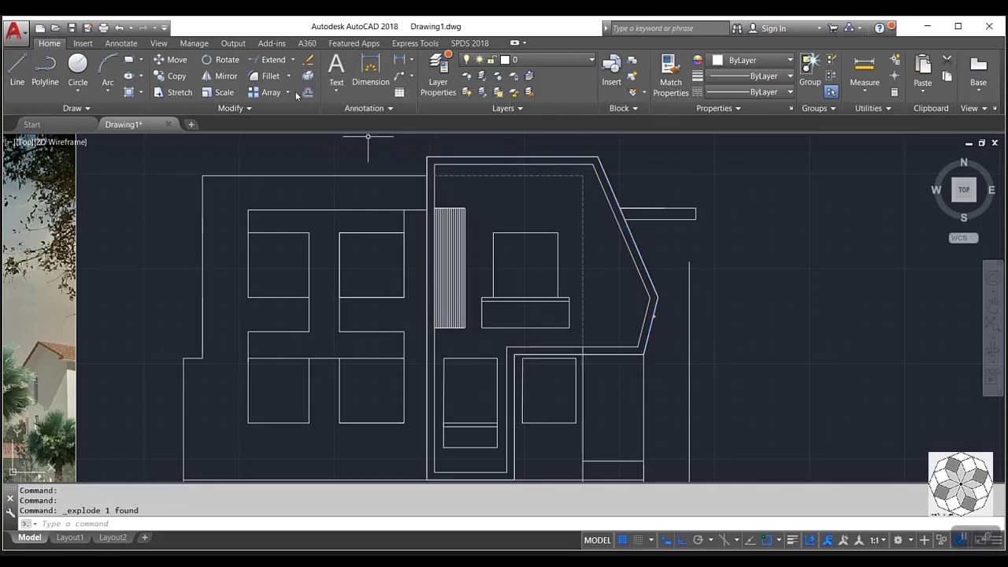
click(308, 92)
click(652, 322)
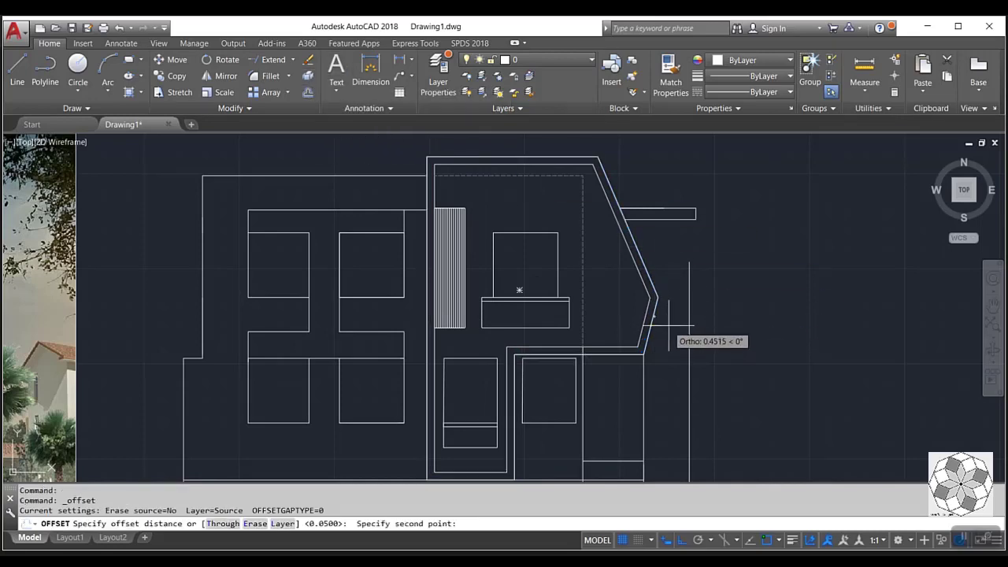
scroll(668, 324, down, 2)
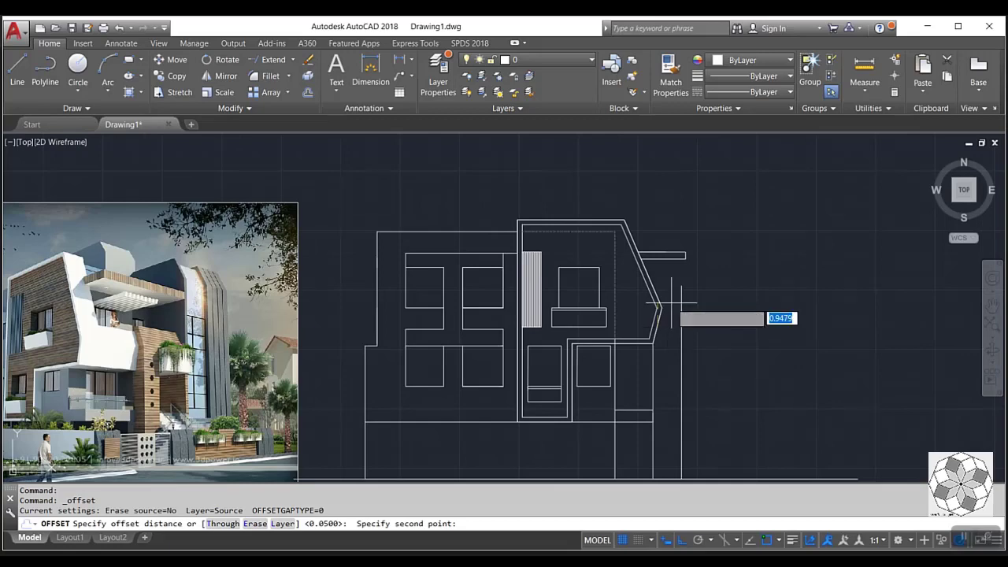
click(669, 294)
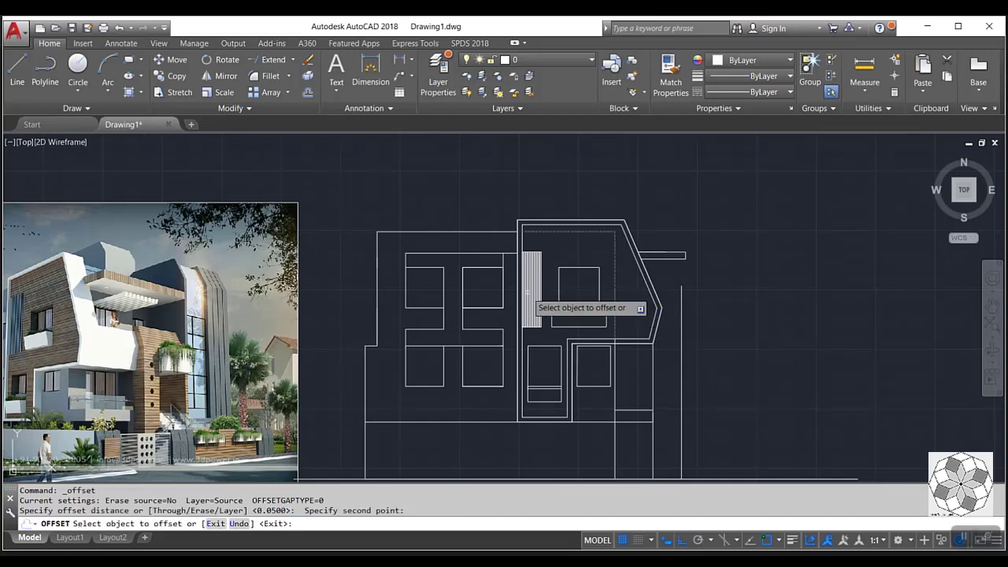
- Draw a short horizontal line running right from the chevron tip
click(17, 70)
scroll(705, 290, down, 2)
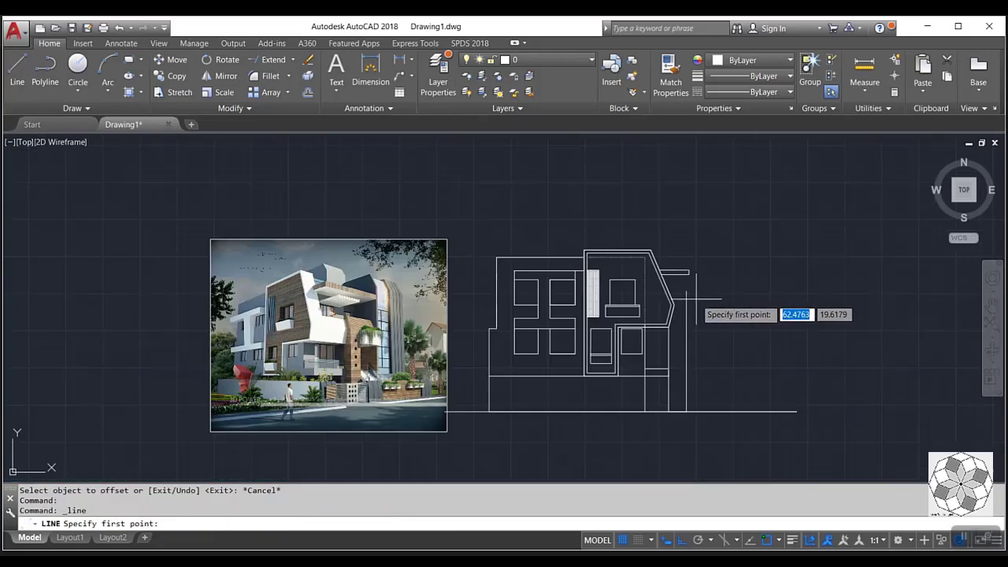
scroll(695, 298, up, 2)
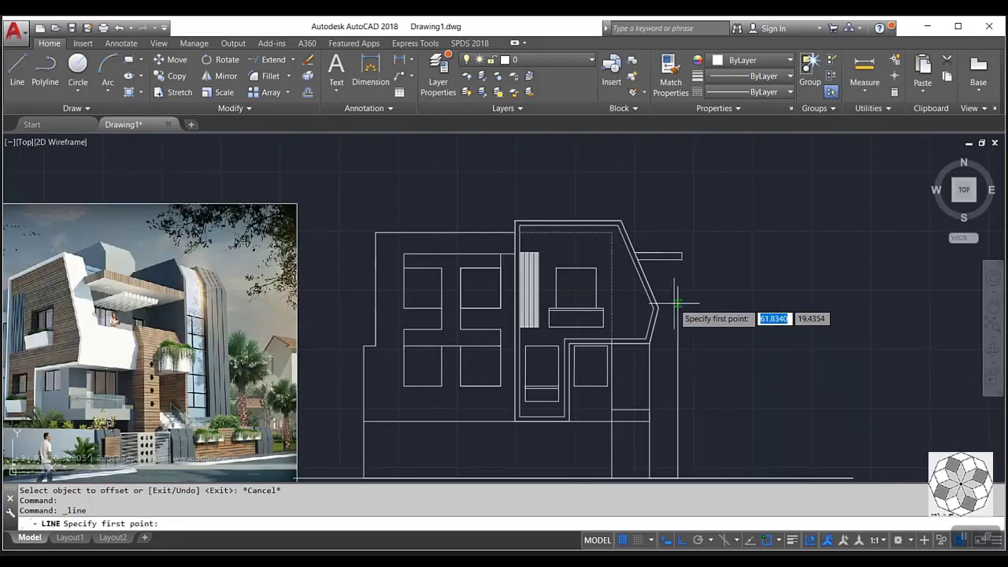
scroll(675, 300, down, 2)
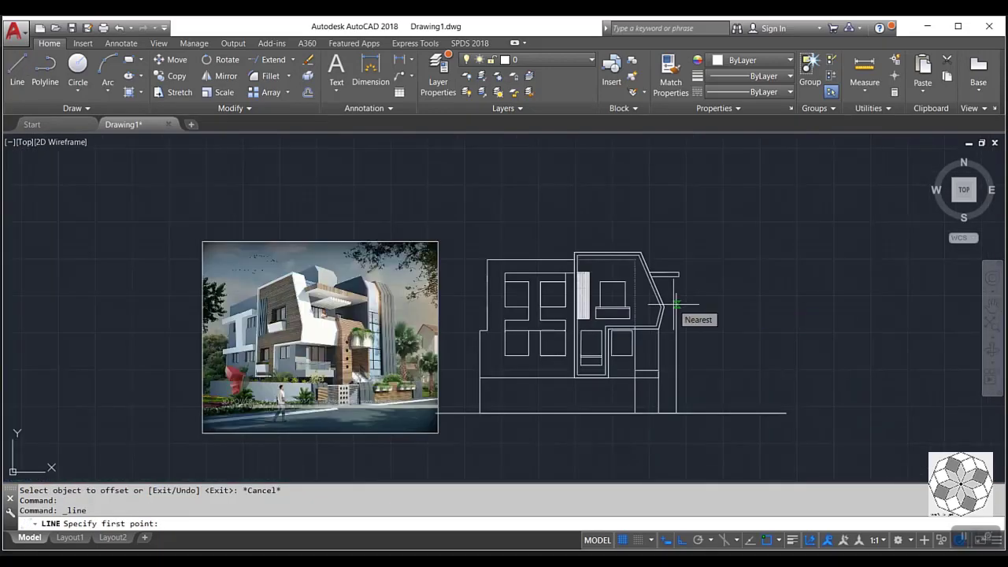
scroll(653, 311, up, 2)
scroll(636, 323, down, 2)
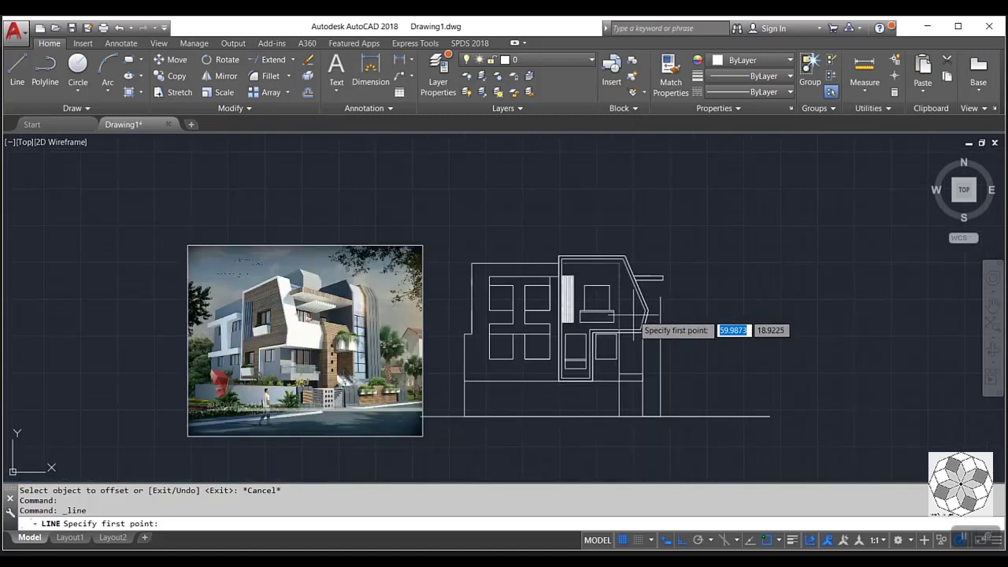
scroll(633, 315, up, 2)
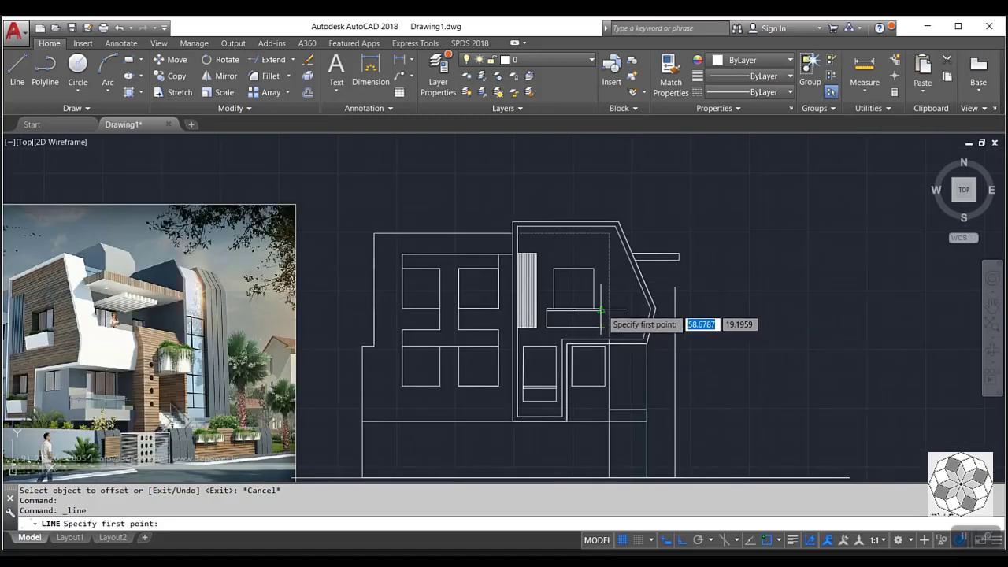
click(601, 310)
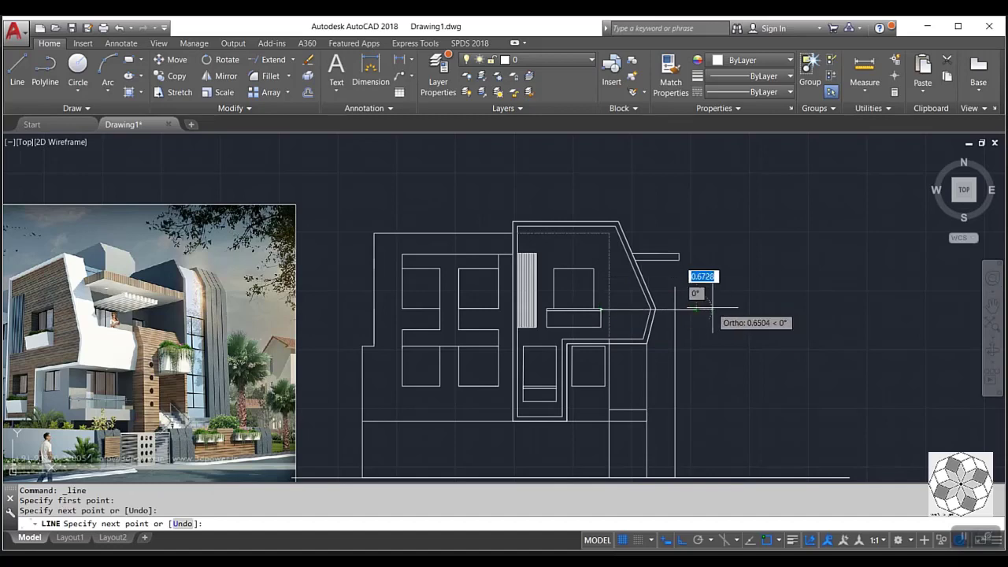
click(696, 308)
key(Return)
scroll(702, 285, up, 2)
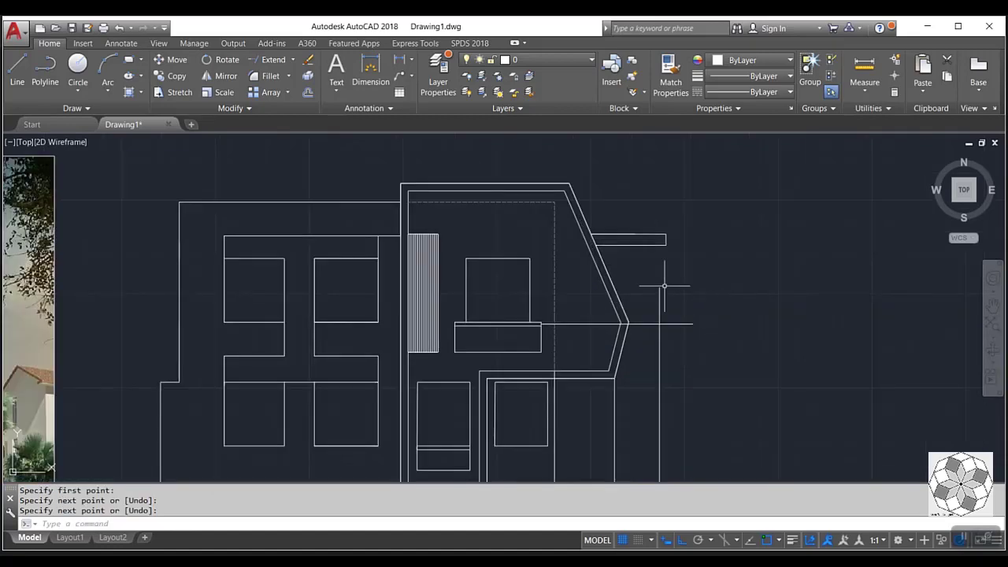
- Offset the upper outer chevron diagonal 0.4 units to the outside
click(308, 92)
scroll(763, 325, down, 2)
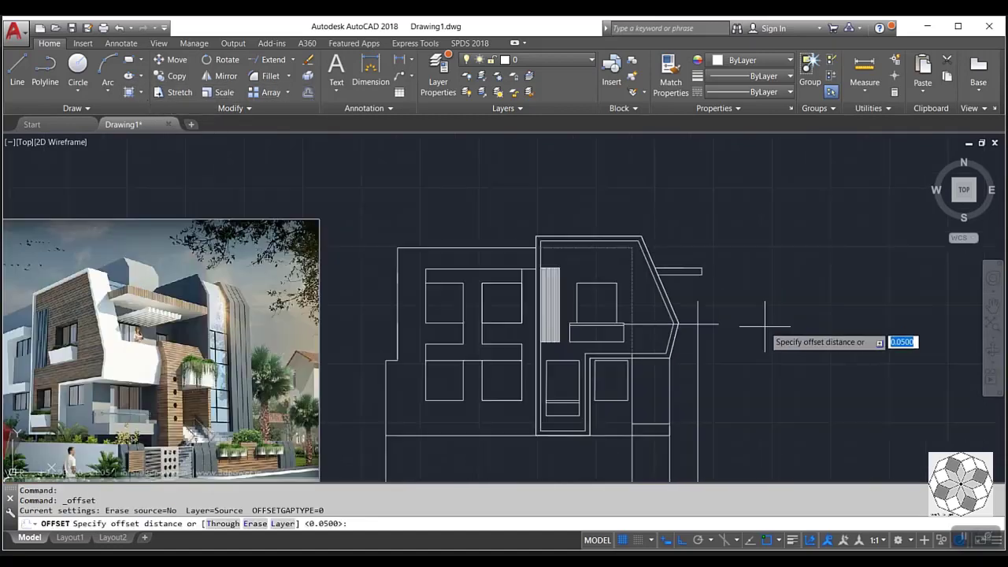
scroll(691, 317, up, 2)
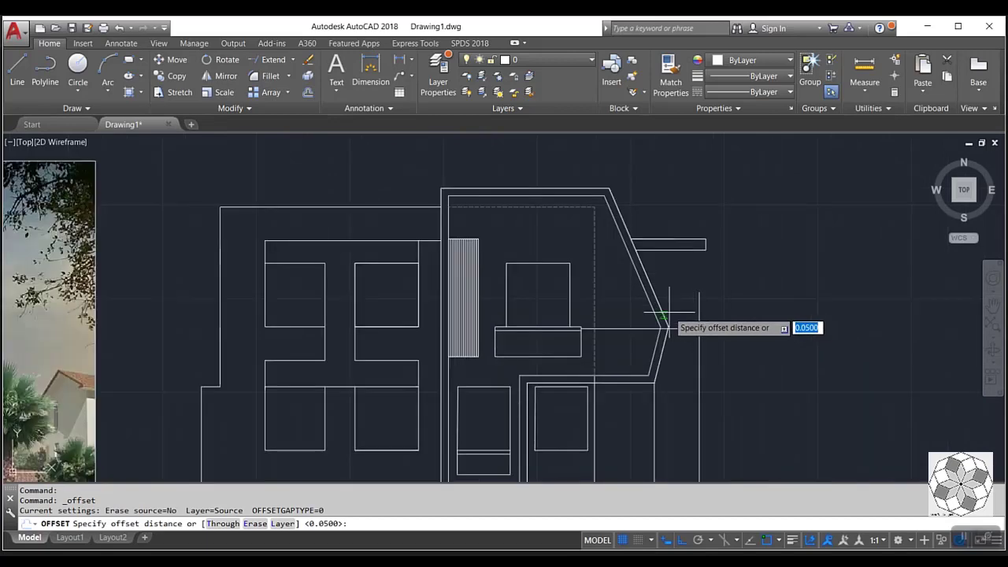
click(668, 315)
text(.4)
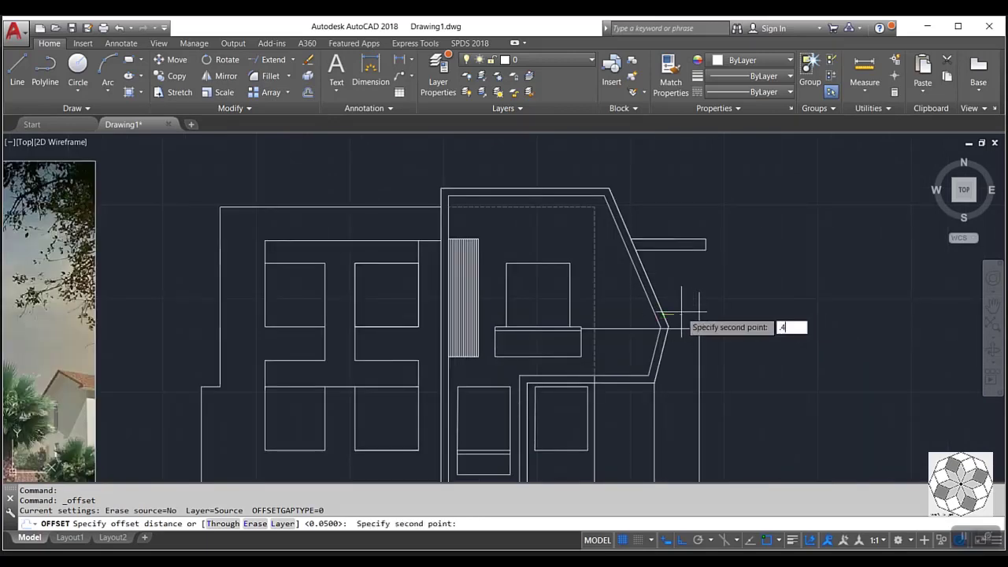
key(Return)
click(662, 312)
click(689, 311)
scroll(697, 337, down, 3)
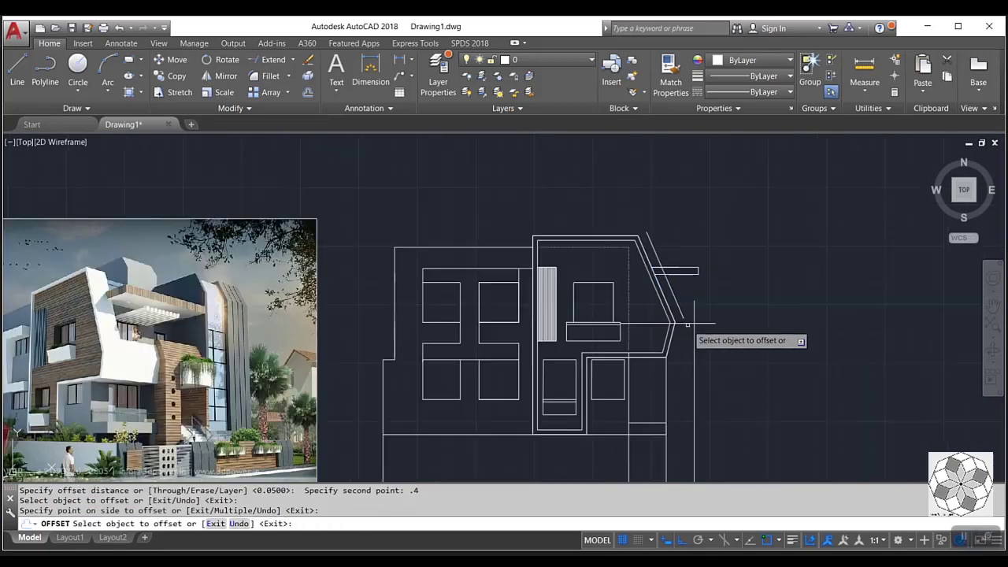
scroll(698, 337, up, 3)
middle_drag(675, 337, 671, 315)
key(Escape)
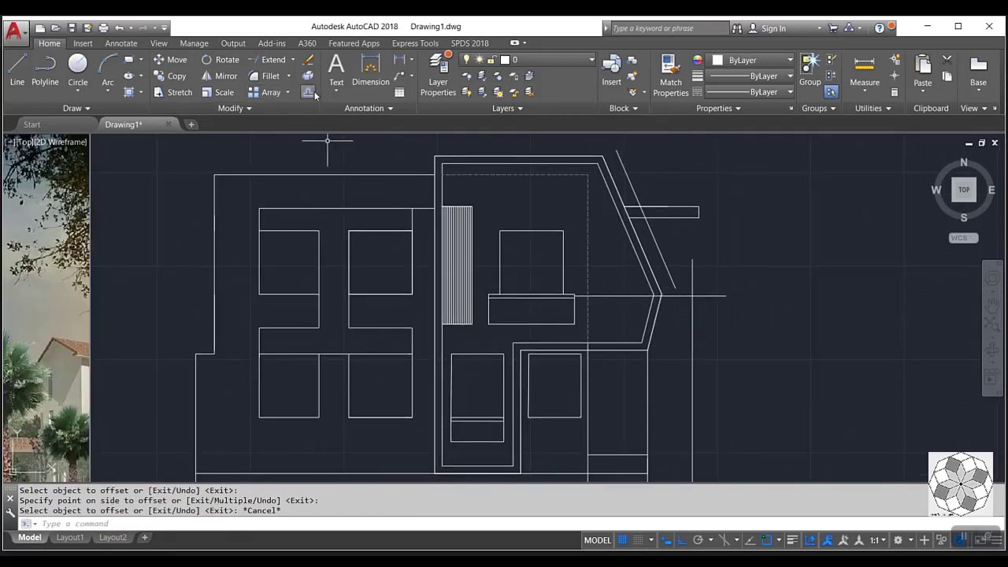
- Offset the lower chevron diagonal 0.4 units to the outside
click(308, 92)
click(652, 327)
text(.4)
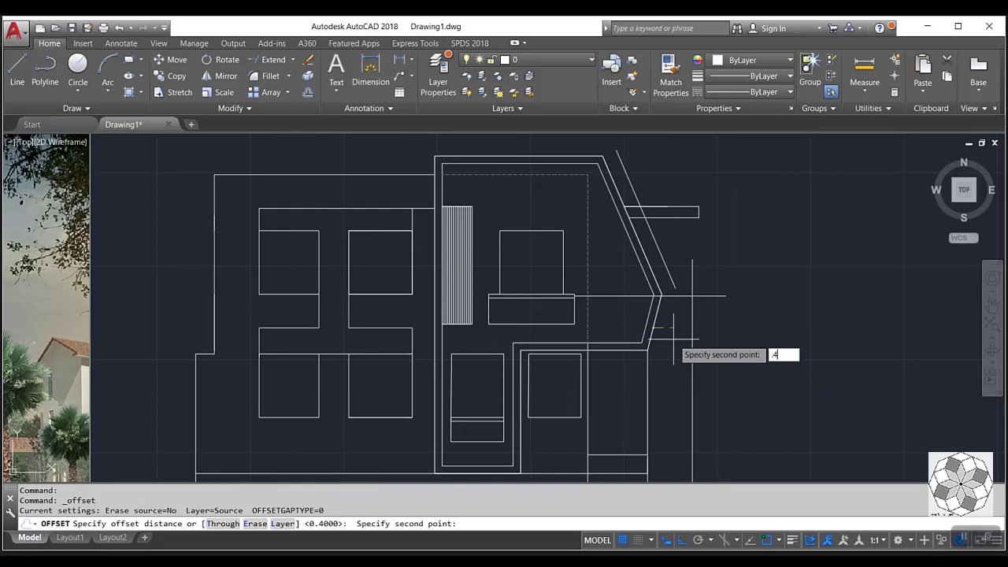
key(Return)
click(652, 332)
click(692, 343)
key(Escape)
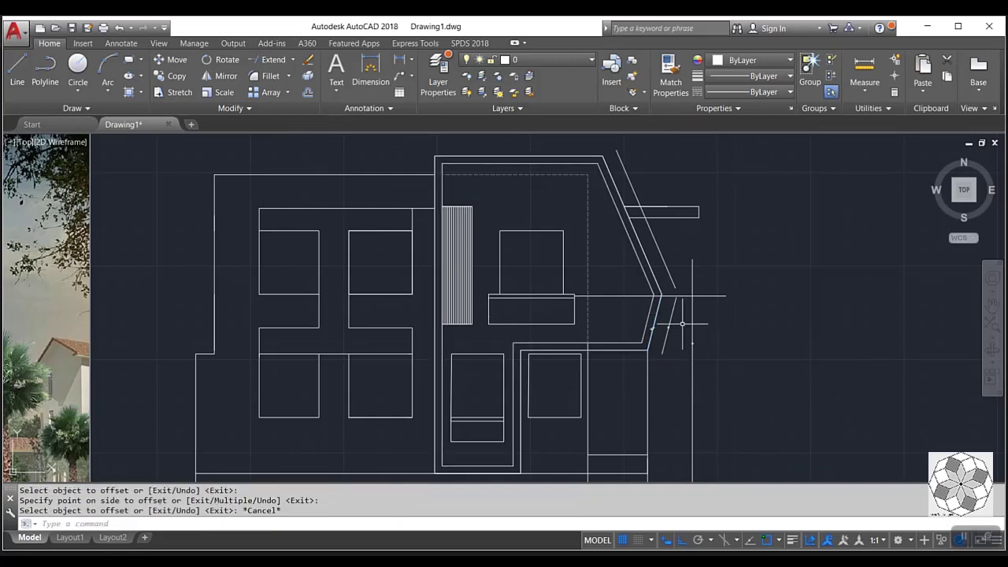
scroll(693, 344, down, 2)
text(l)
key(Return)
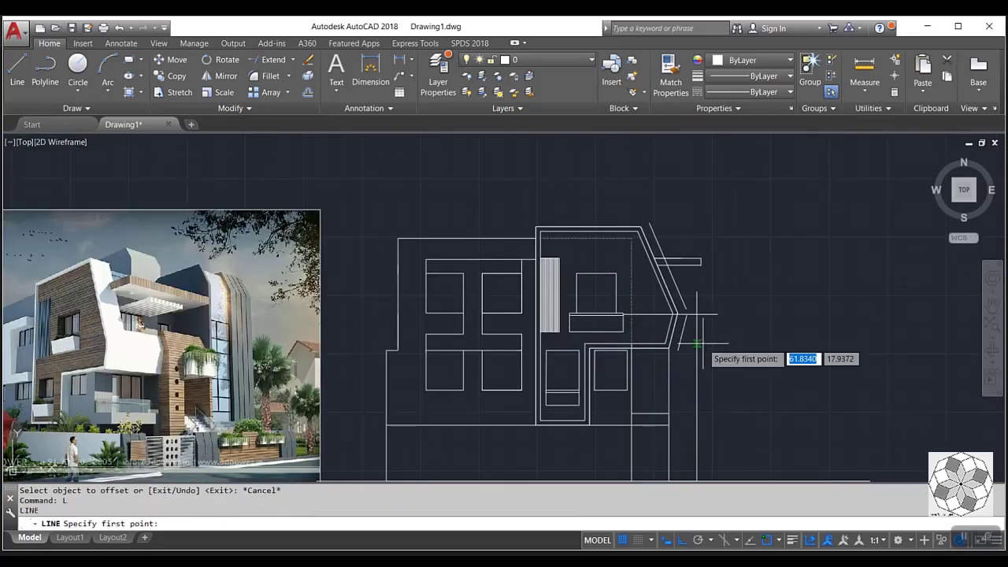
- Draw a short horizontal line above the chevron tip, spanning between the right vertical line and the upper diagonals
scroll(699, 334, up, 2)
scroll(738, 314, down, 2)
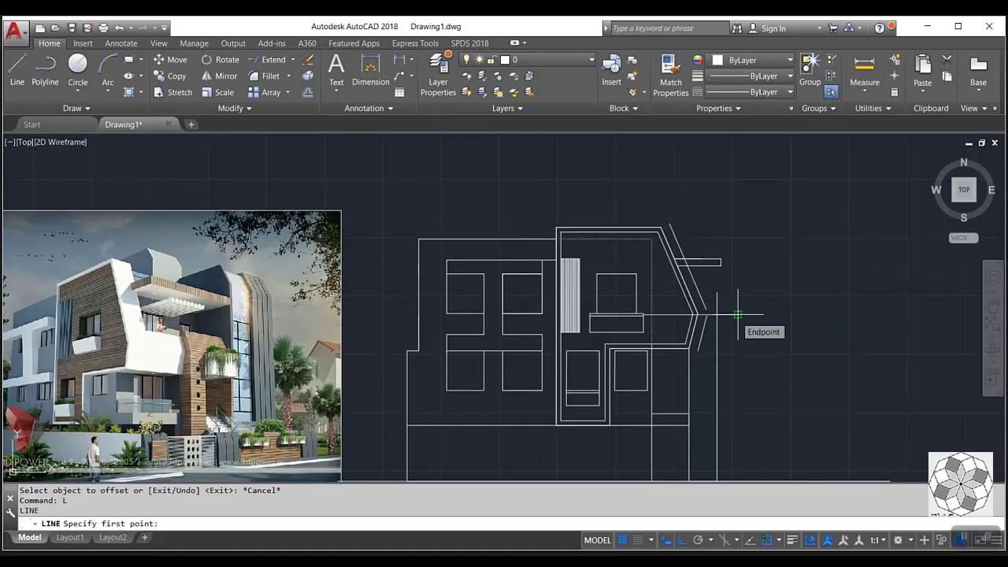
scroll(738, 314, up, 2)
scroll(729, 302, down, 2)
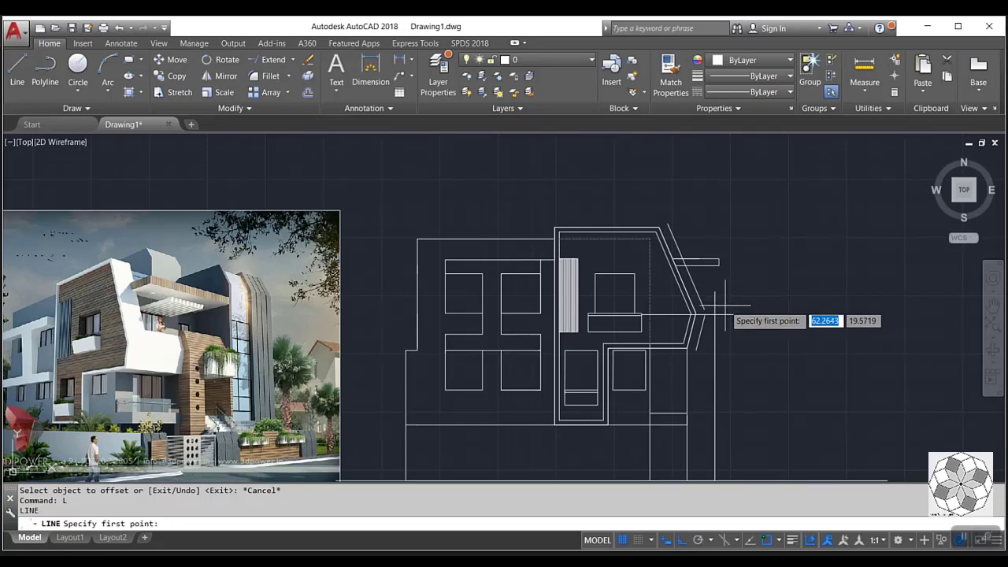
scroll(685, 297, up, 4)
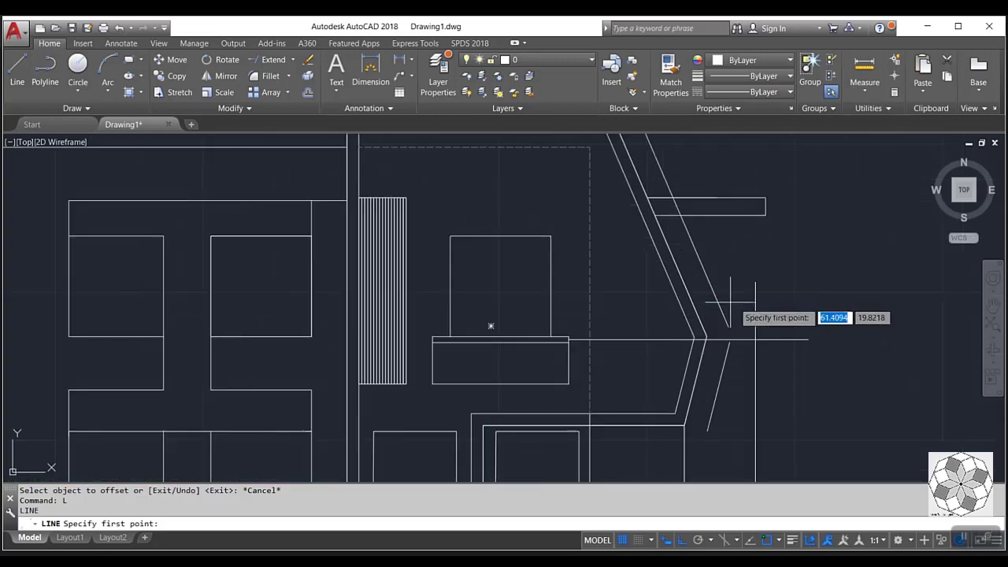
click(755, 281)
click(630, 285)
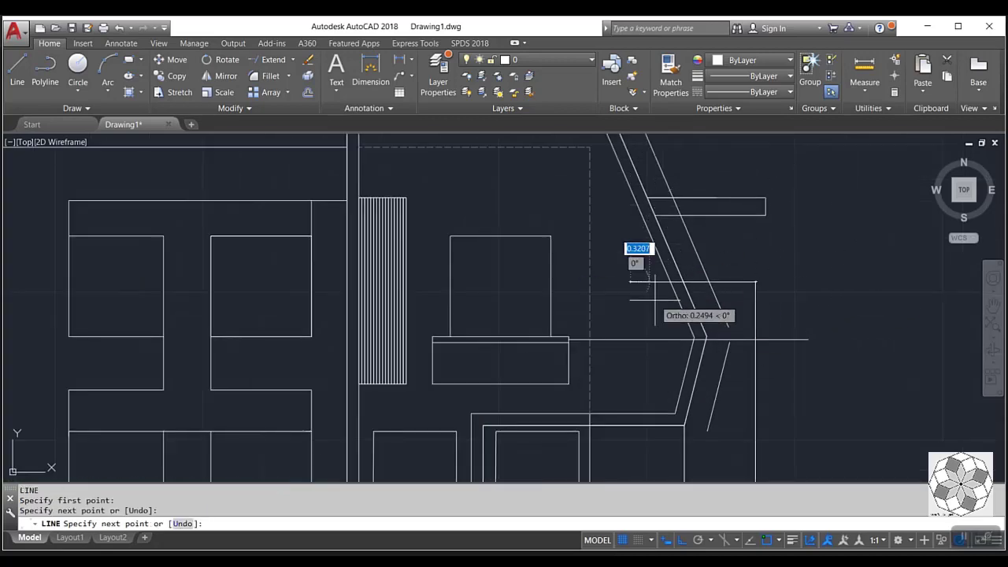
key(Return)
- Trim the unwanted part of the horizontal line beside the chevron
text(tr)
key(Return)
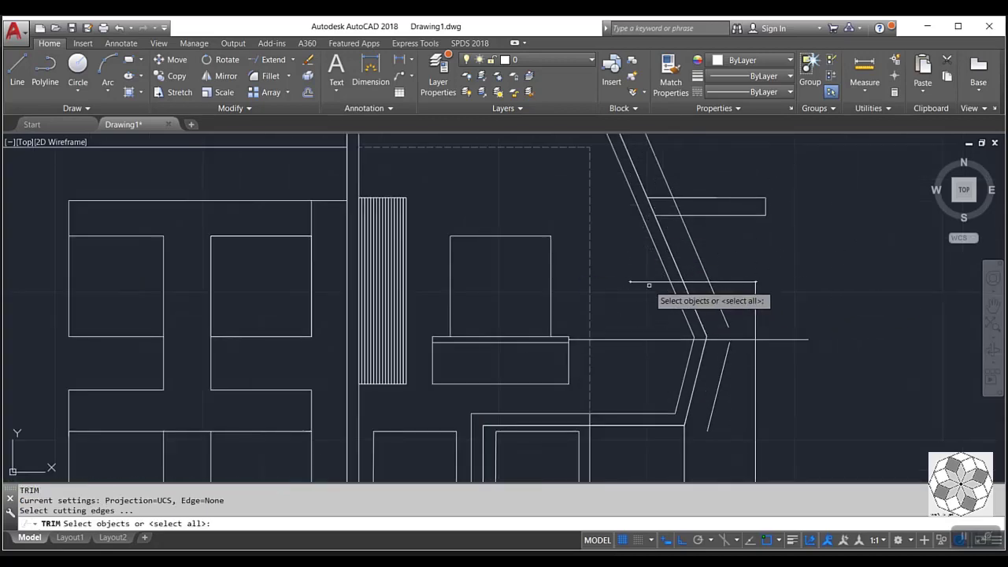
key(Return)
click(650, 281)
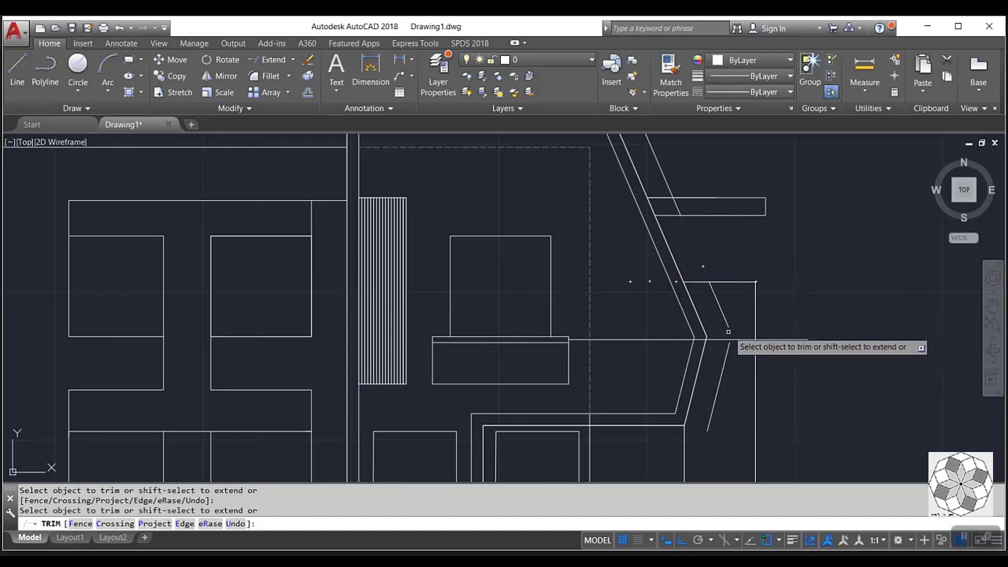
key(Escape)
- Extend the horizontal line to the slanted chevron edge
click(297, 69)
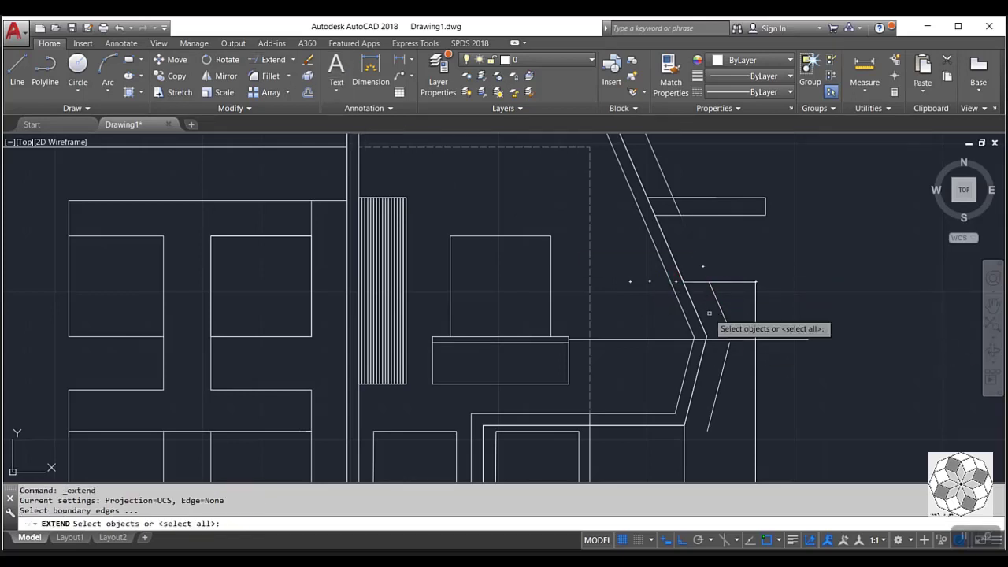
scroll(733, 327, up, 2)
key(Return)
click(720, 347)
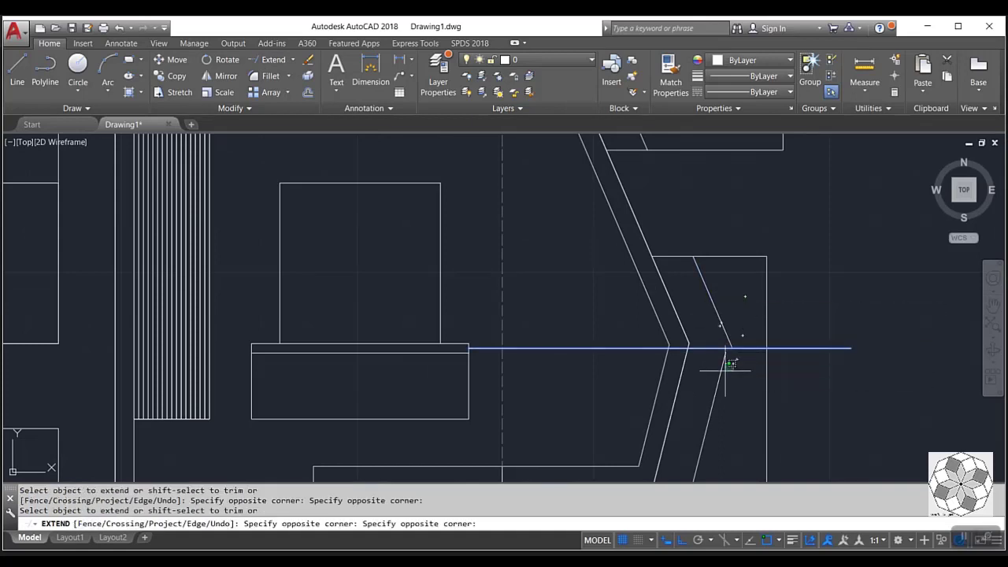
key(Escape)
- Move the lower slanted chevron line slightly to the right
scroll(720, 347, up, 2)
click(692, 345)
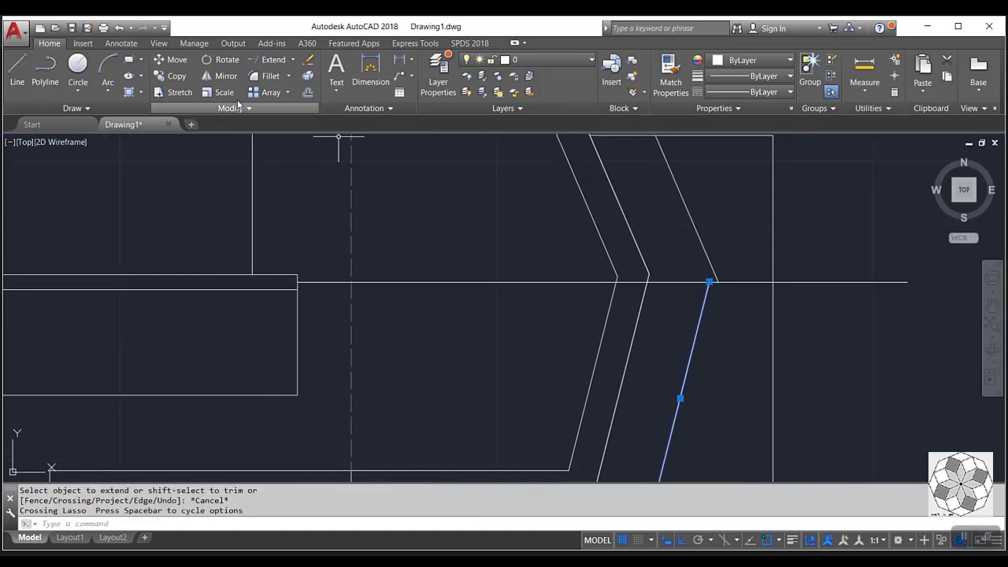
click(172, 59)
click(709, 281)
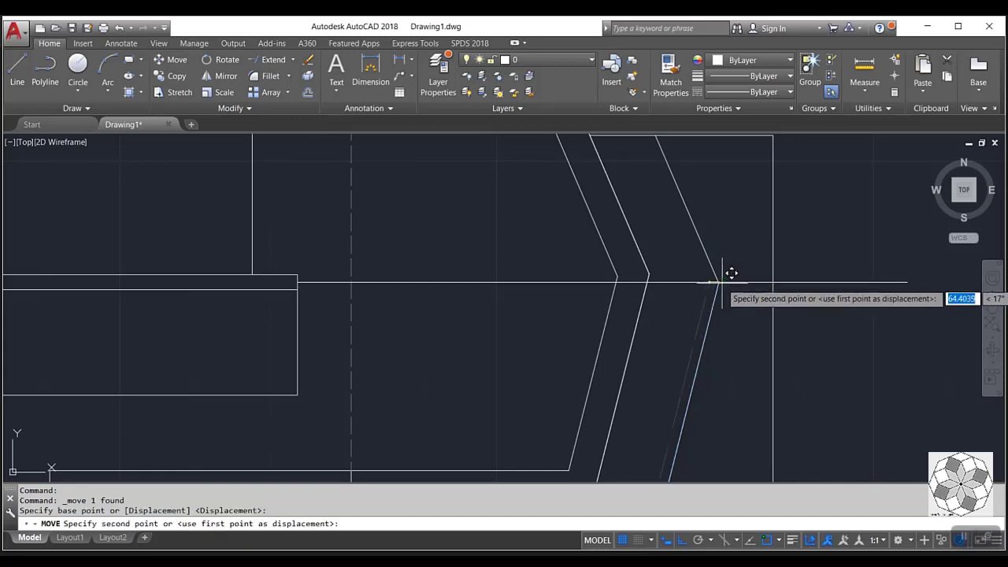
click(712, 285)
- Move the horizontal line to its new position against the chevron
drag(685, 262, 662, 306)
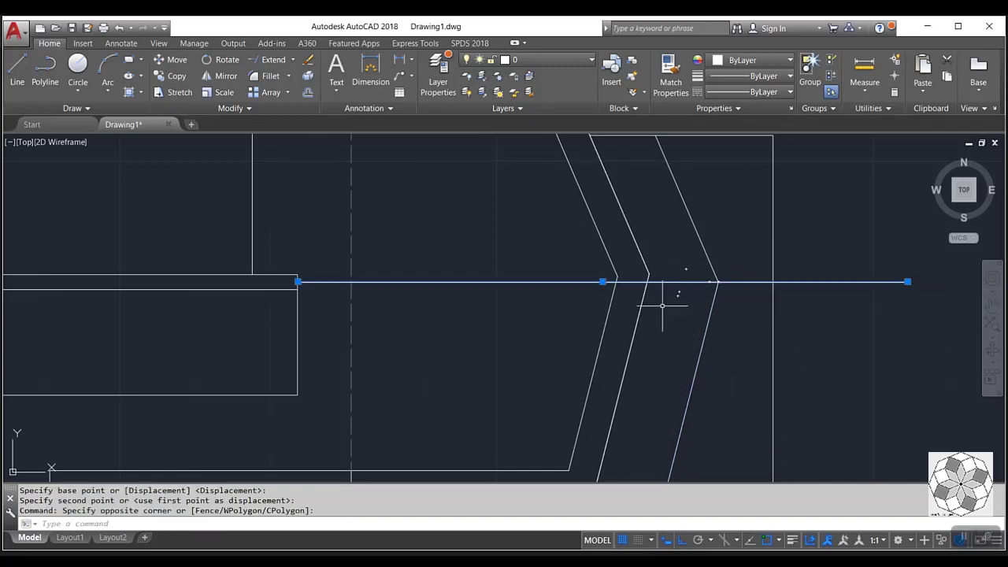
click(172, 59)
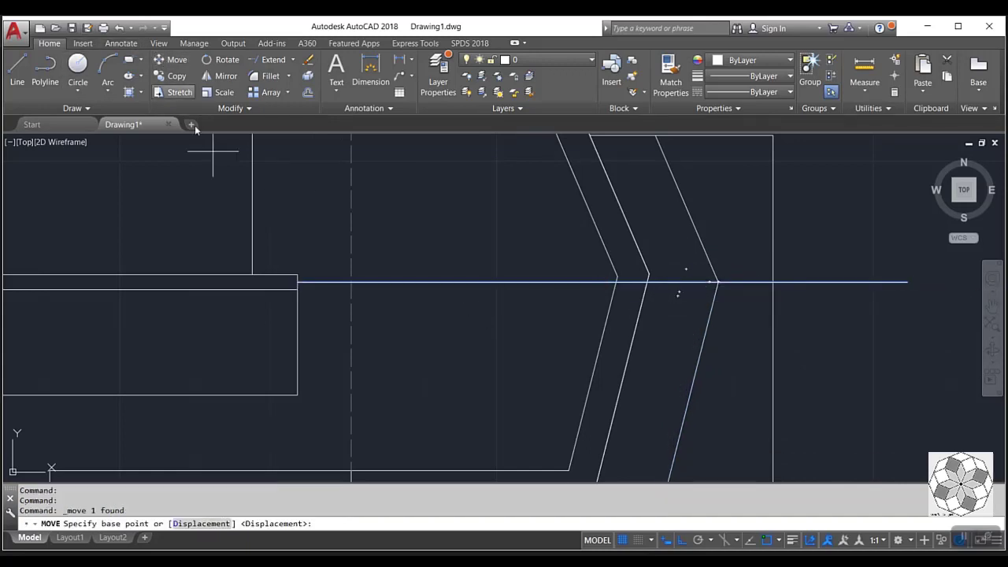
click(298, 281)
scroll(686, 292, up, 3)
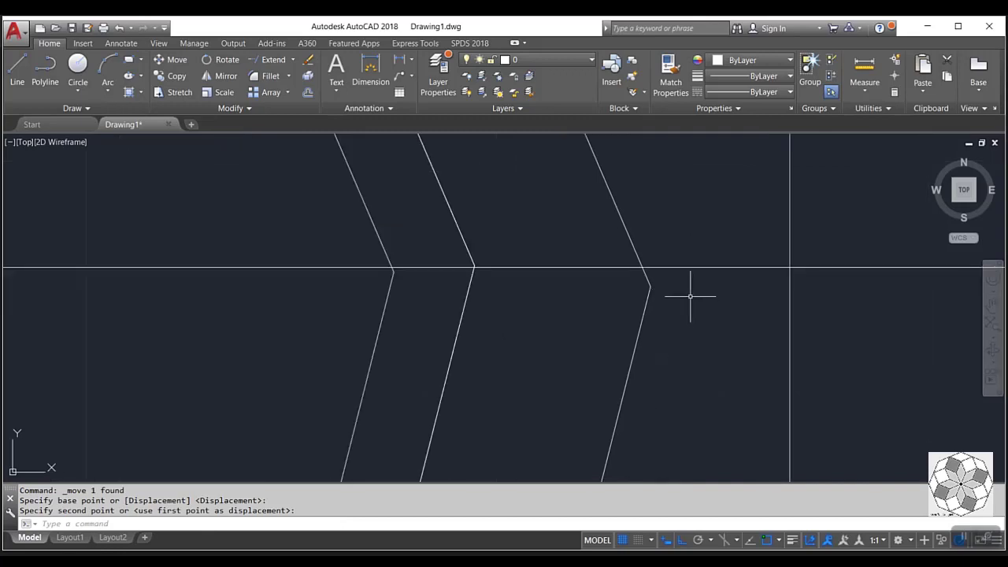
click(686, 292)
- Select the lower right slanted line and begin moving it, then cancel the move
mouse_move(664, 281)
mouse_down()
mouse_move(622, 303)
mouse_move(635, 309)
mouse_up()
key(Escape)
key(Escape)
scroll(619, 231, down, 3)
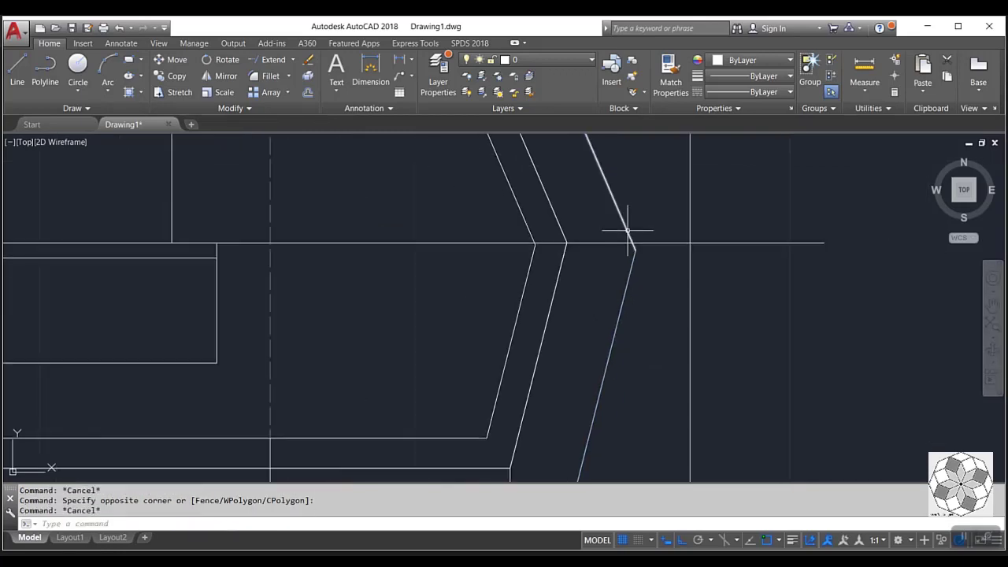
scroll(630, 259, up, 2)
drag(645, 264, 618, 277)
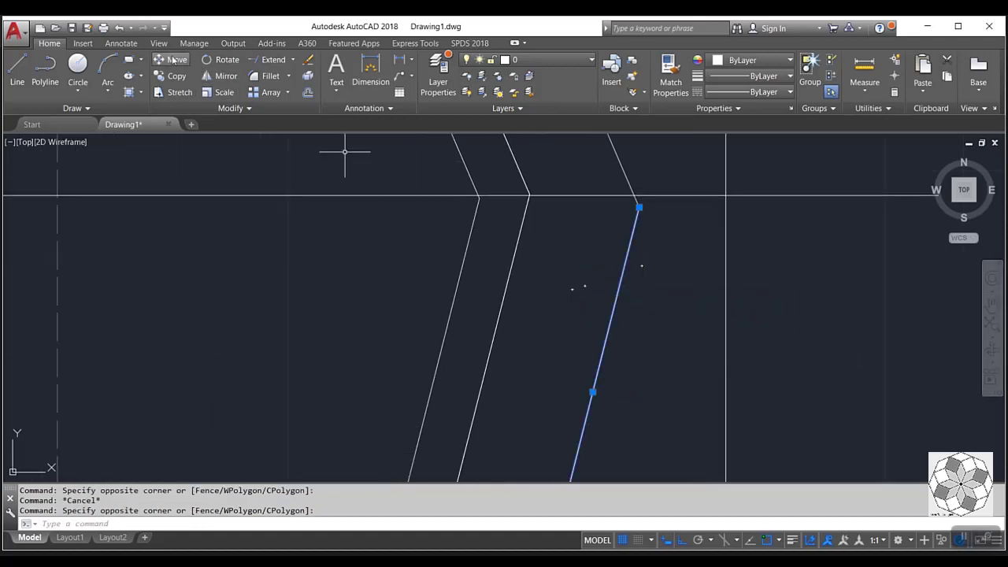
click(171, 59)
click(639, 207)
key(Escape)
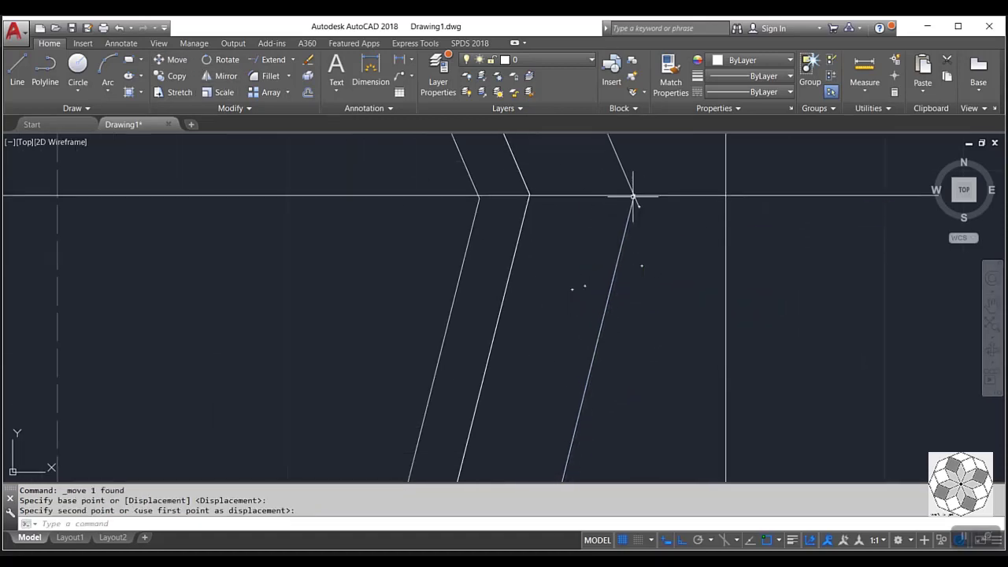
- Window-select the three stray lines near the chevron and delete them
text(tr)
key(Return)
key(Return)
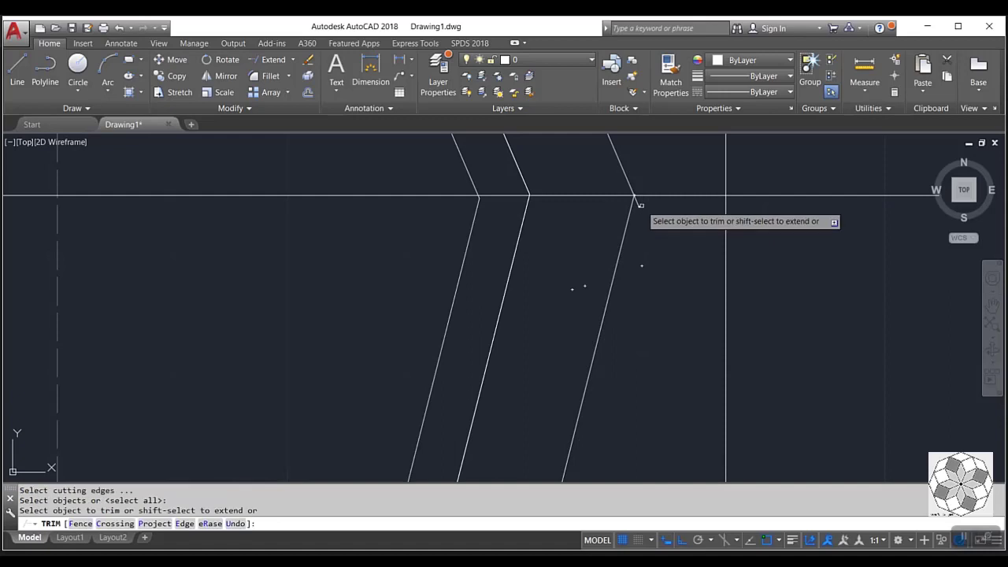
scroll(635, 281, down, 5)
scroll(635, 282, up, 2)
key(Escape)
click(674, 166)
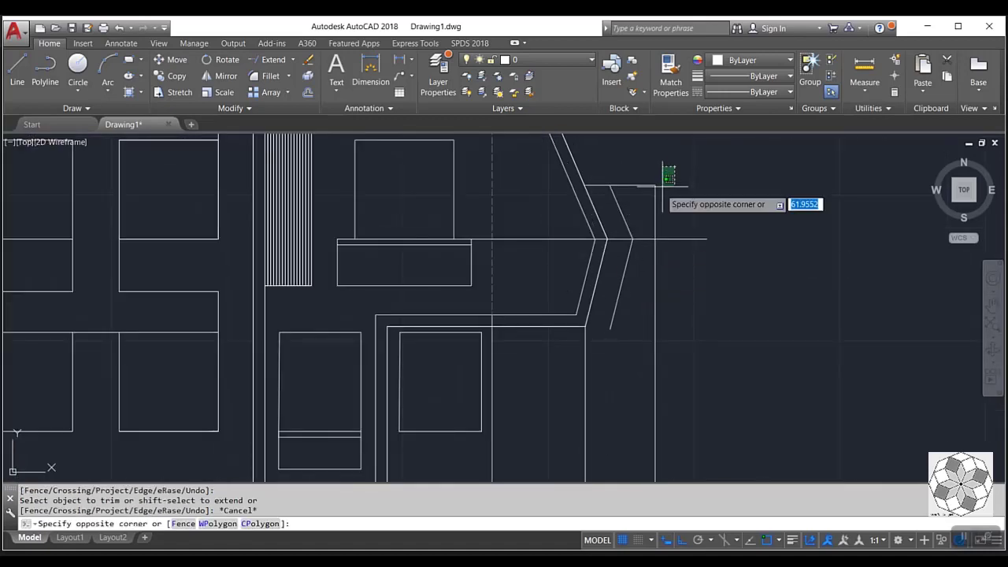
click(647, 227)
click(703, 214)
click(668, 252)
key(Delete)
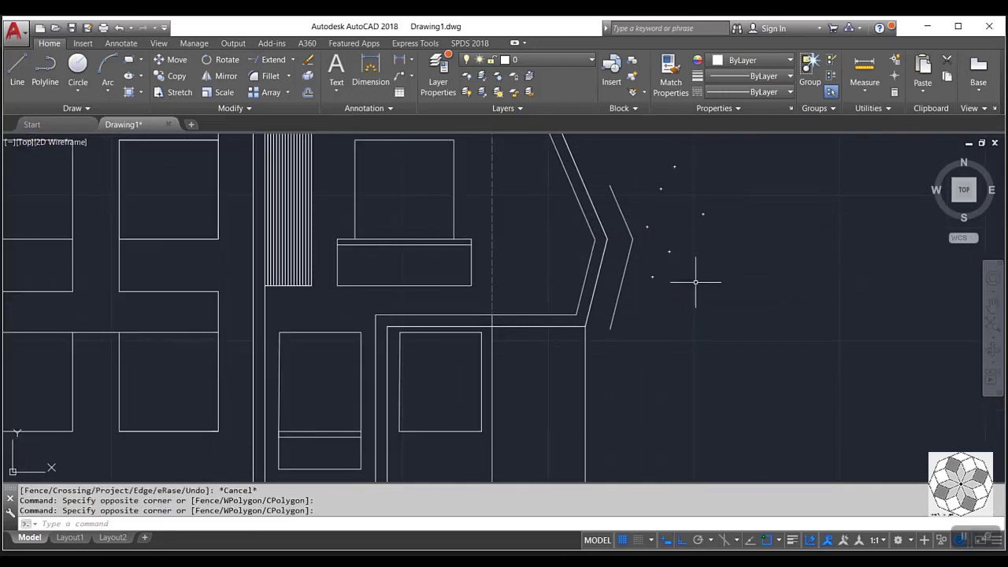
- Draw a short horizontal ledge line at the top of the chevron wall
text(l)
key(Return)
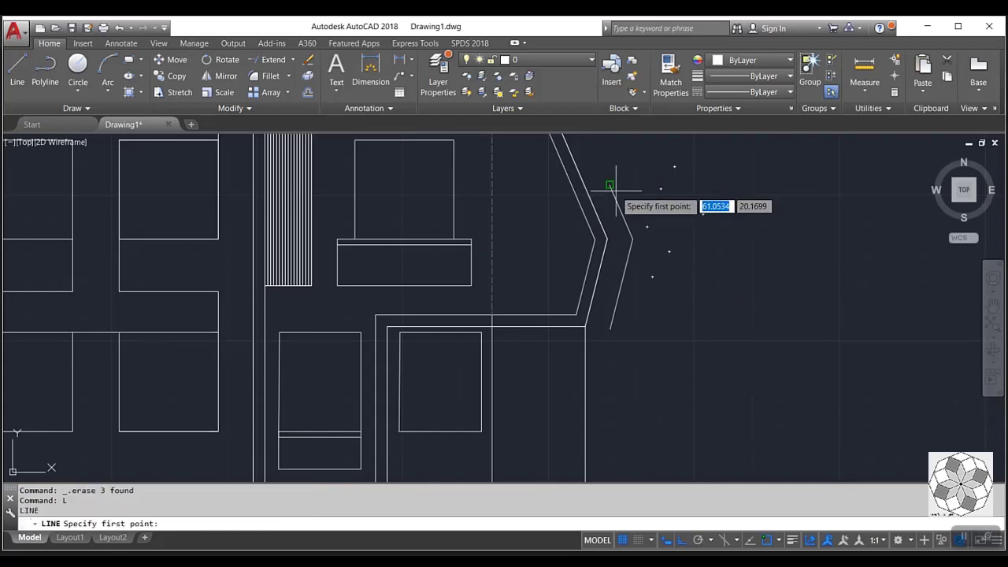
click(610, 186)
scroll(568, 215, down, 4)
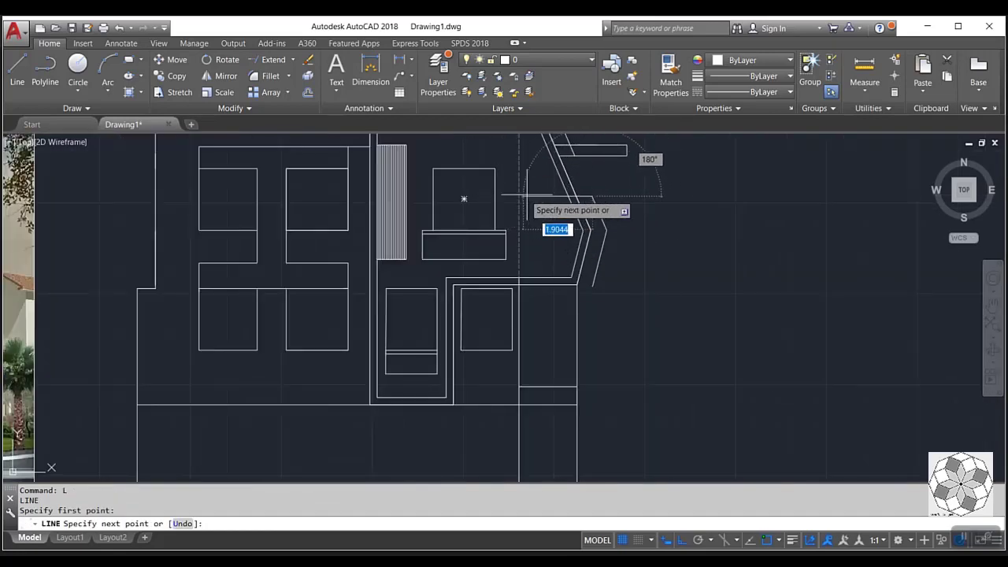
scroll(525, 199, down, 3)
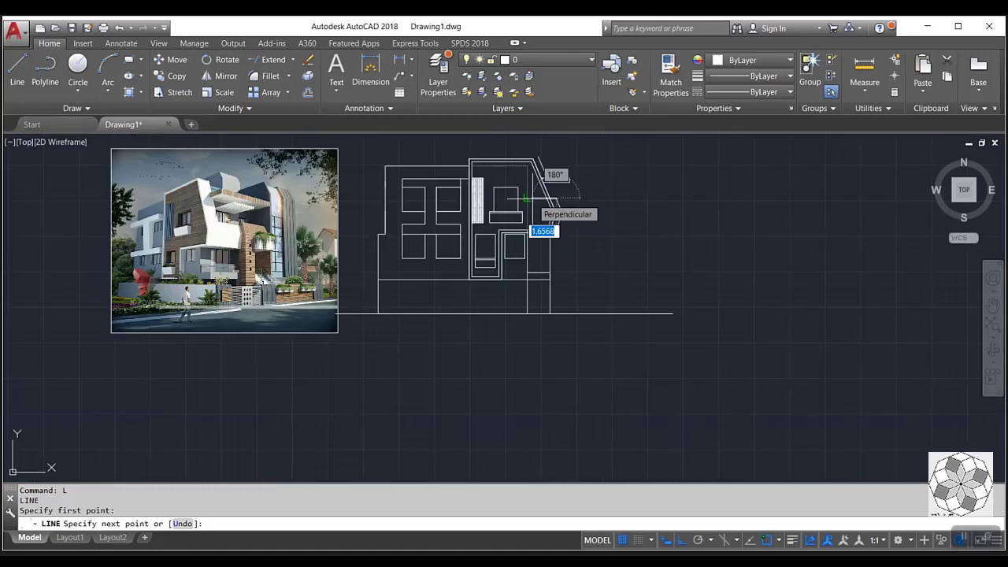
scroll(525, 199, up, 3)
scroll(543, 201, up, 3)
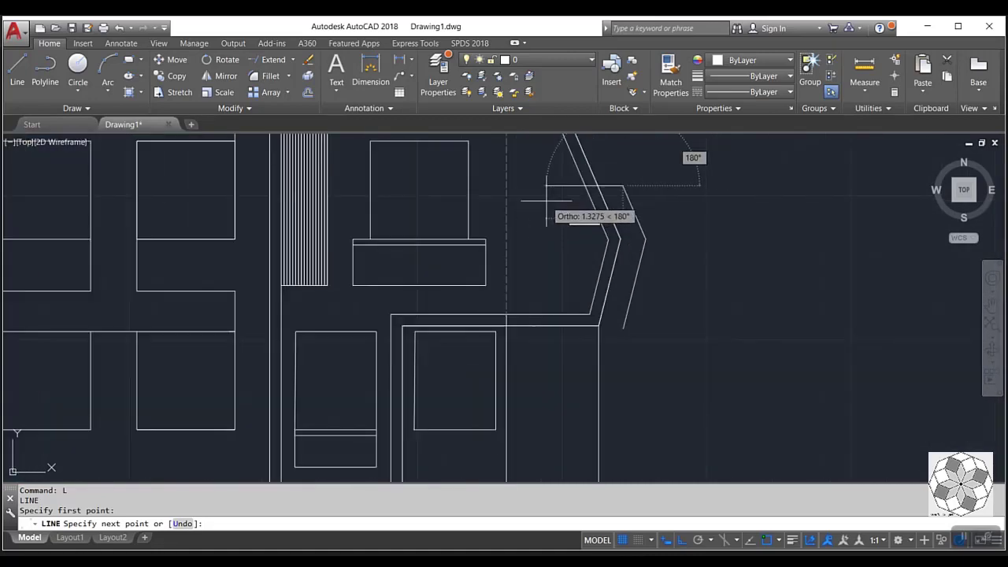
click(546, 200)
key(Return)
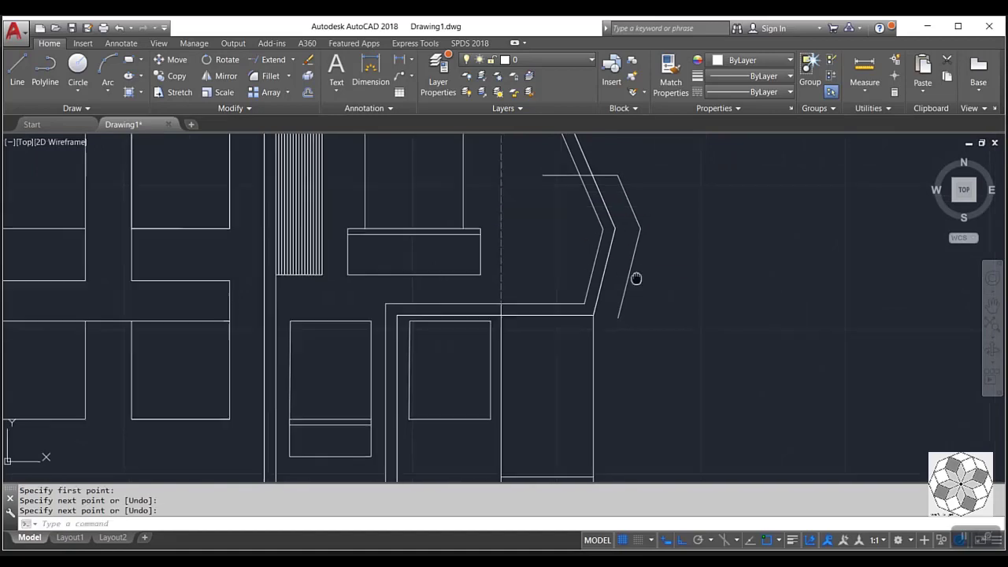
- Draw a vertical line from the chevron's lower end down toward the ground line
scroll(603, 265, down, 3)
scroll(605, 246, up, 2)
key(Return)
scroll(604, 247, down, 2)
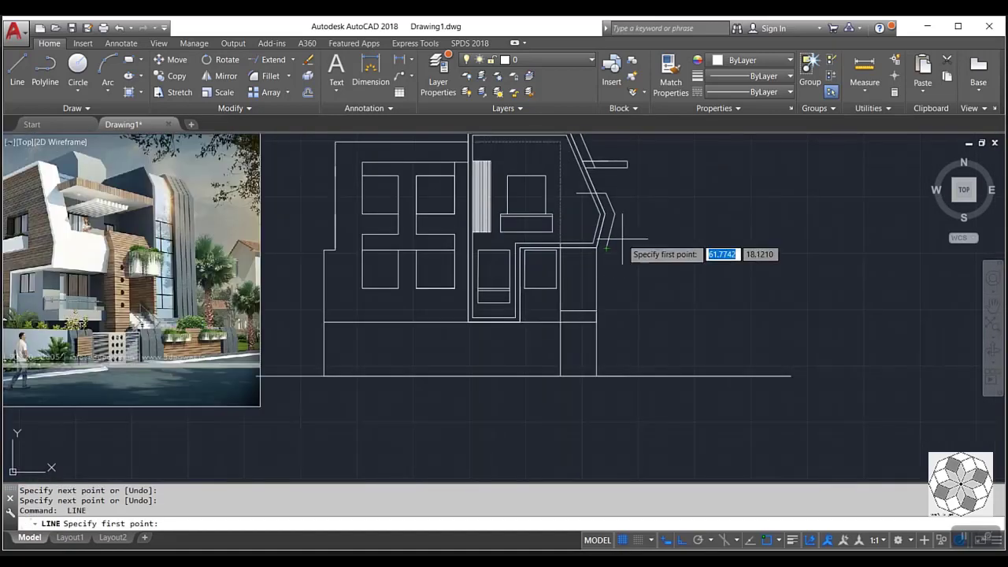
click(613, 213)
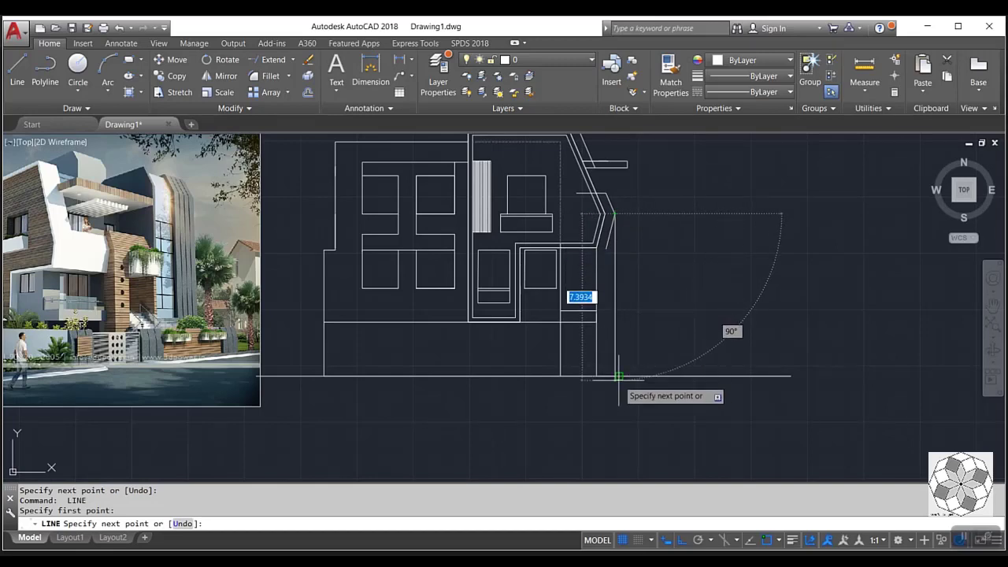
click(619, 377)
key(ctrl+z)
scroll(619, 378, up, 2)
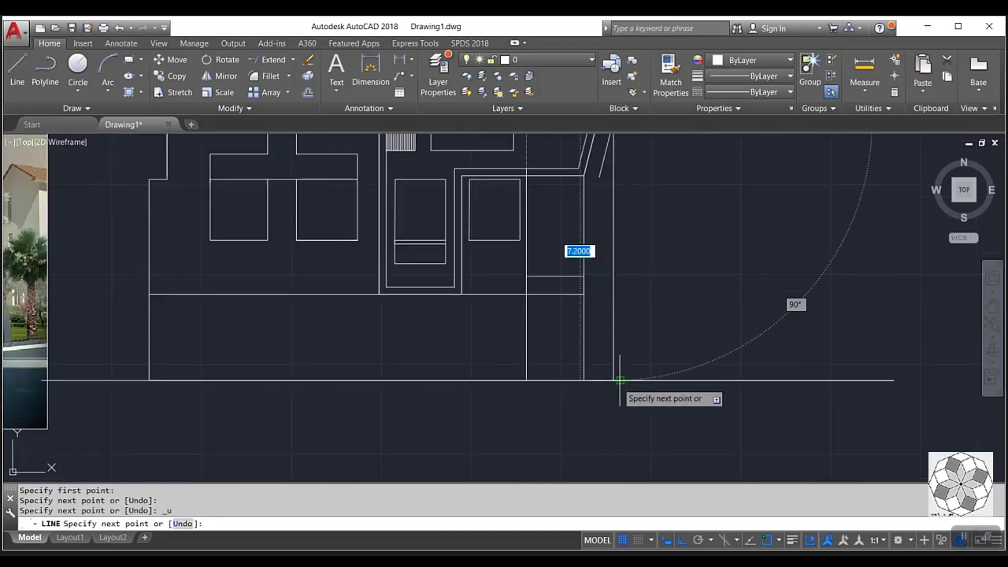
scroll(613, 380, down, 5)
scroll(622, 317, up, 5)
key(Return)
click(622, 317)
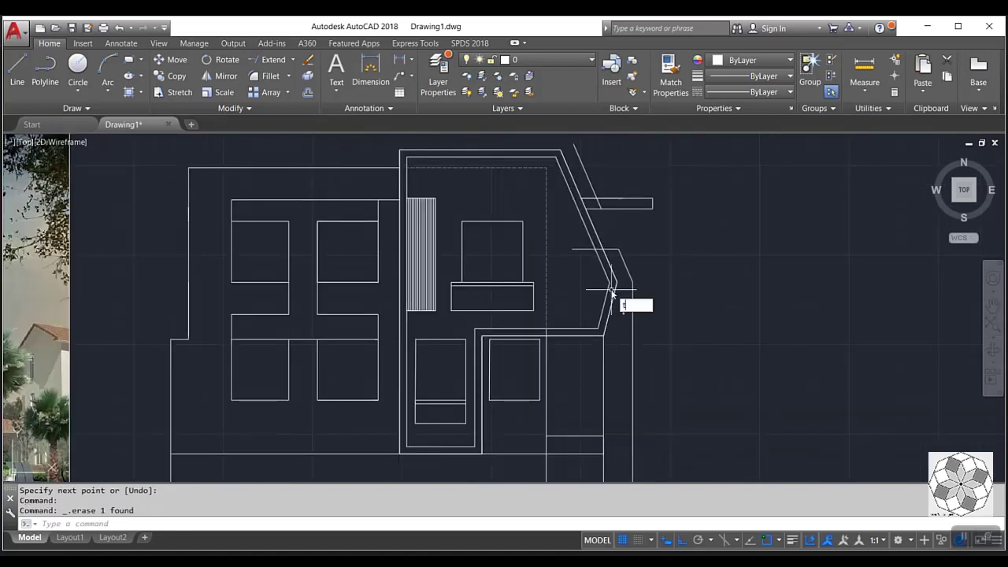
- Window-select the right vertical wall line
text(r)
key(Return)
key(Return)
scroll(590, 249, up, 3)
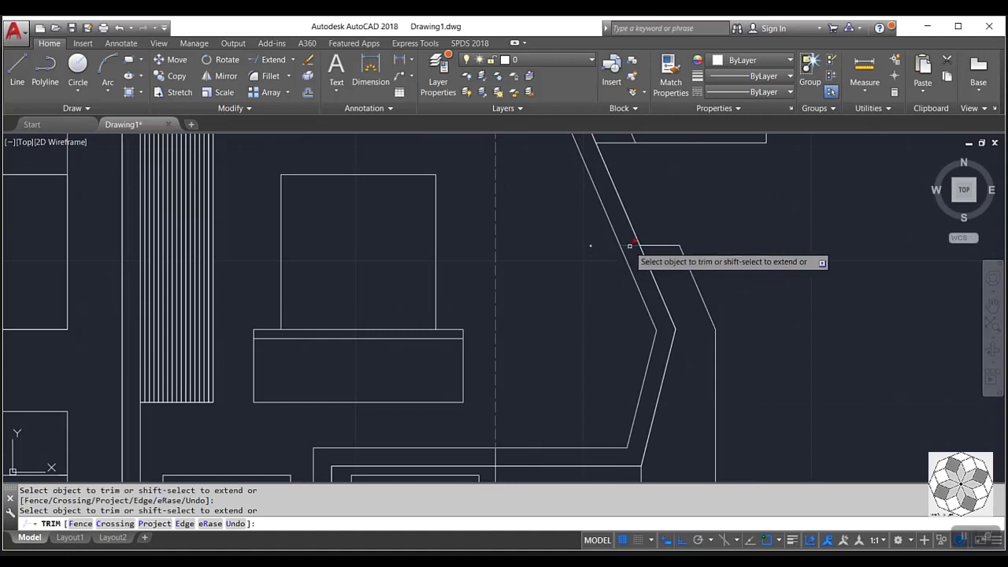
scroll(530, 247, down, 5)
key(Escape)
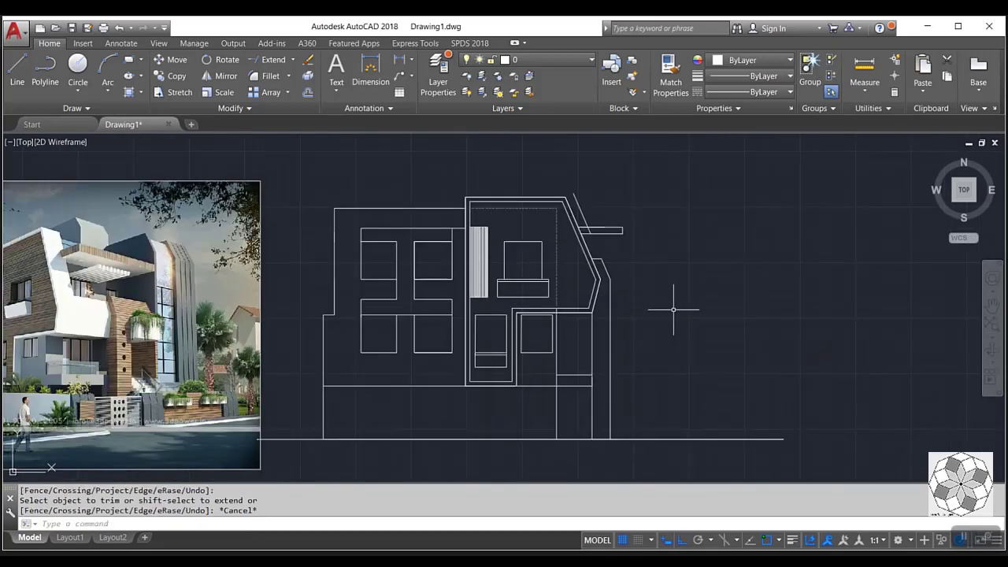
scroll(673, 310, up, 2)
scroll(670, 276, down, 2)
scroll(678, 297, down, 1)
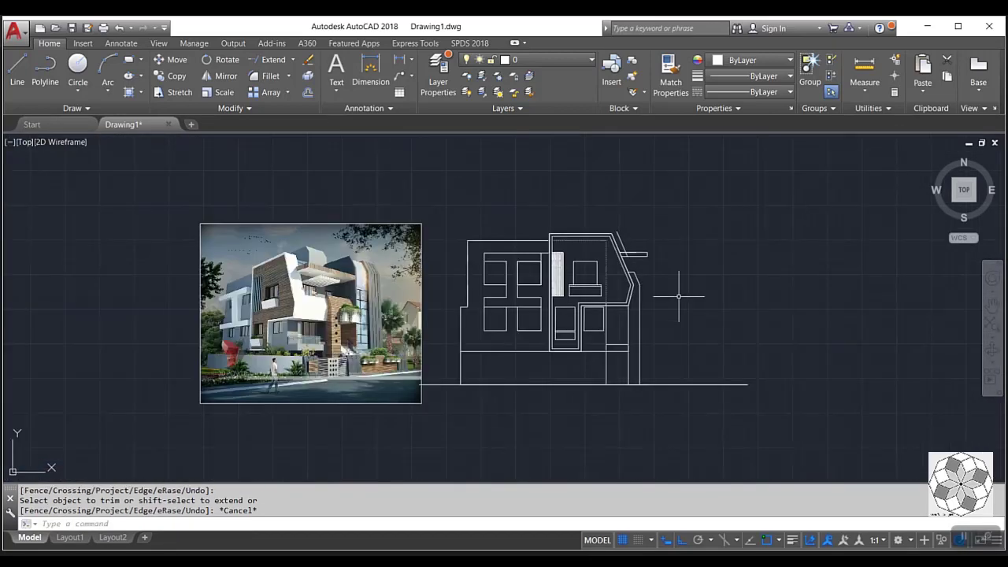
scroll(668, 296, up, 2)
scroll(664, 288, down, 3)
scroll(350, 329, up, 3)
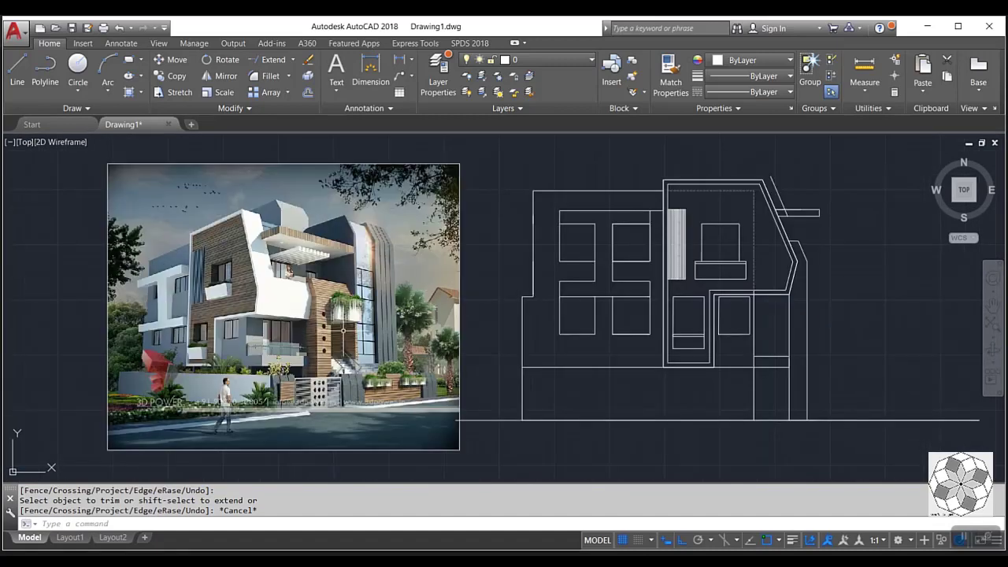
scroll(747, 342, up, 2)
scroll(742, 315, up, 2)
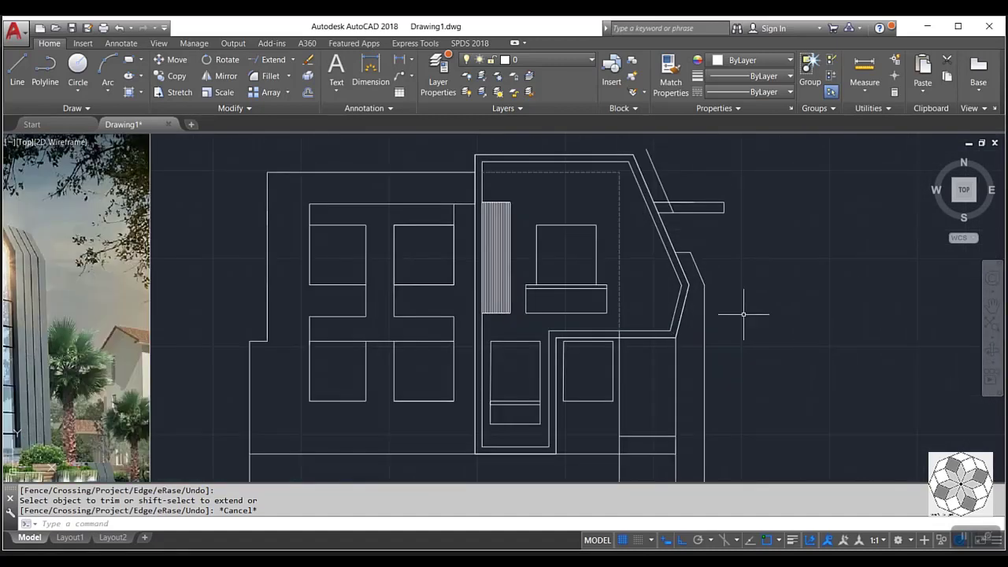
scroll(725, 308, up, 3)
click(725, 308)
click(664, 348)
scroll(690, 266, up, 2)
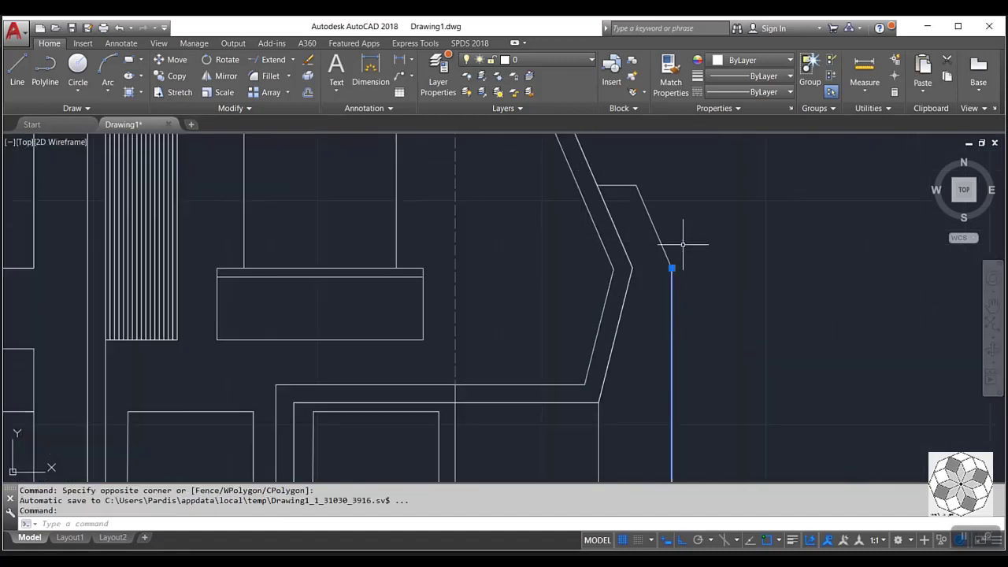
- Move the selected diagonal wall lines 0.3 units horizontally with Ortho on
click(682, 244)
click(658, 281)
click(176, 59)
click(708, 210)
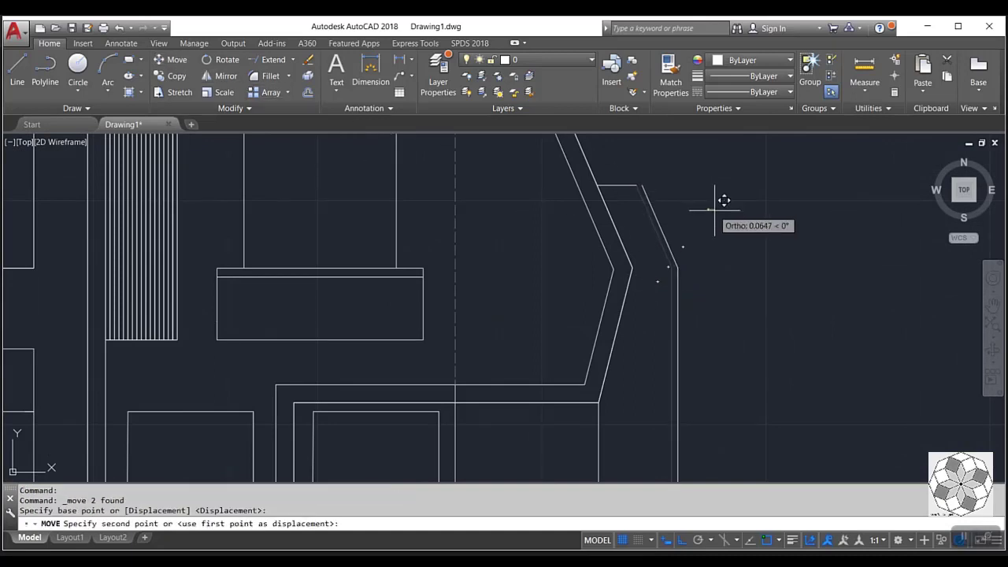
key(F8)
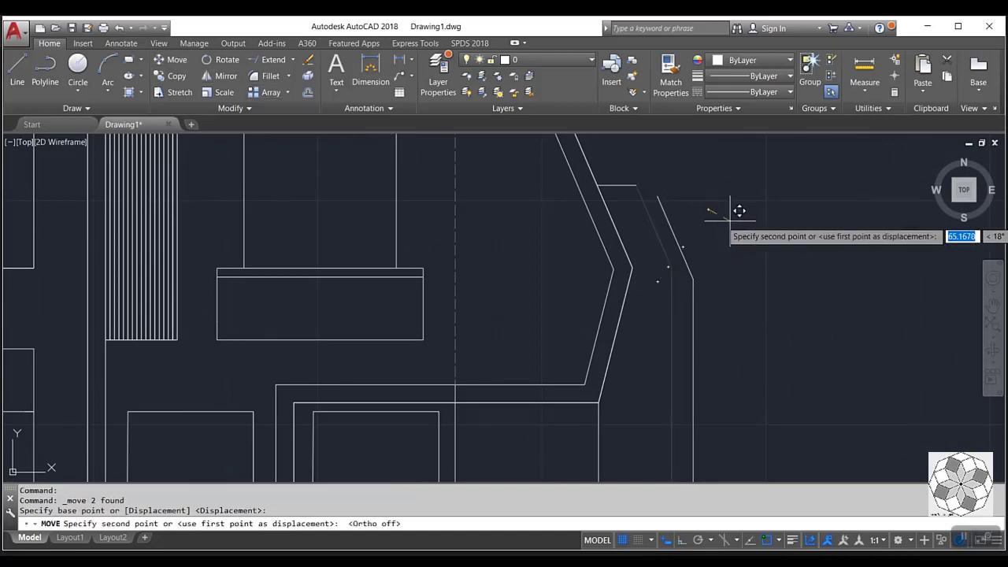
key(F8)
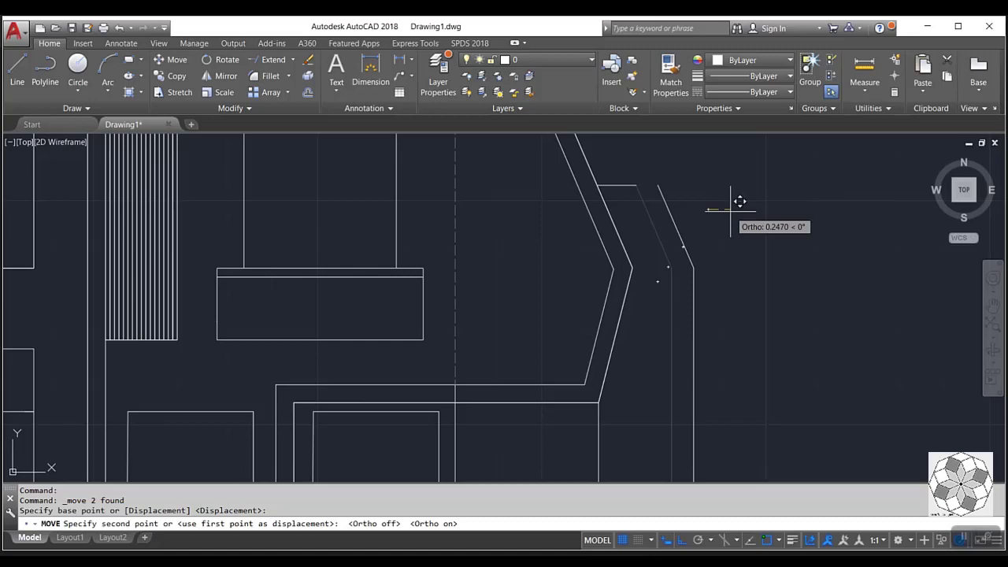
text(.3)
key(Return)
- Undo the 0.3 move and the ledge line stretch
click(592, 181)
click(639, 189)
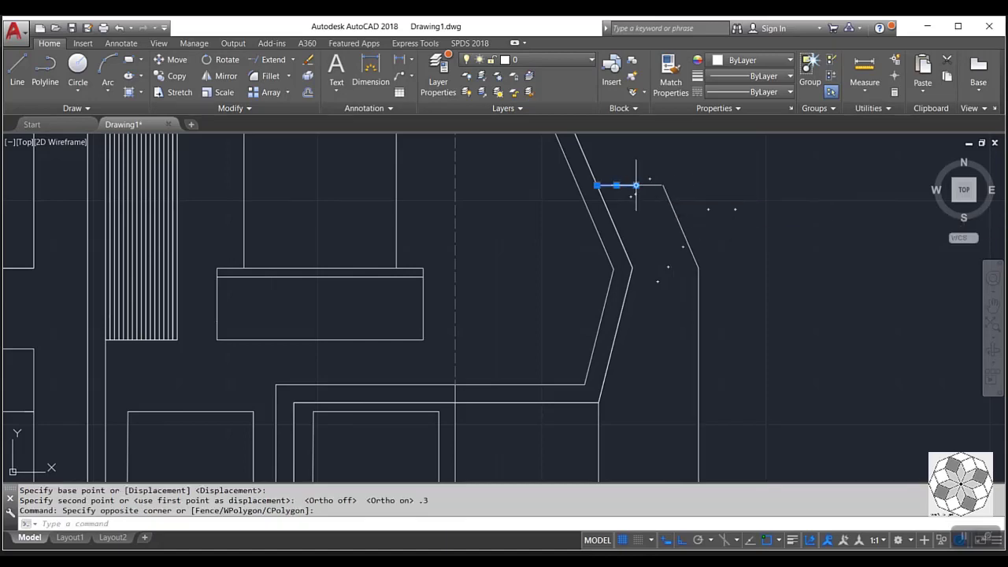
click(635, 185)
key(Escape)
scroll(709, 247, down, 5)
scroll(704, 252, down, 2)
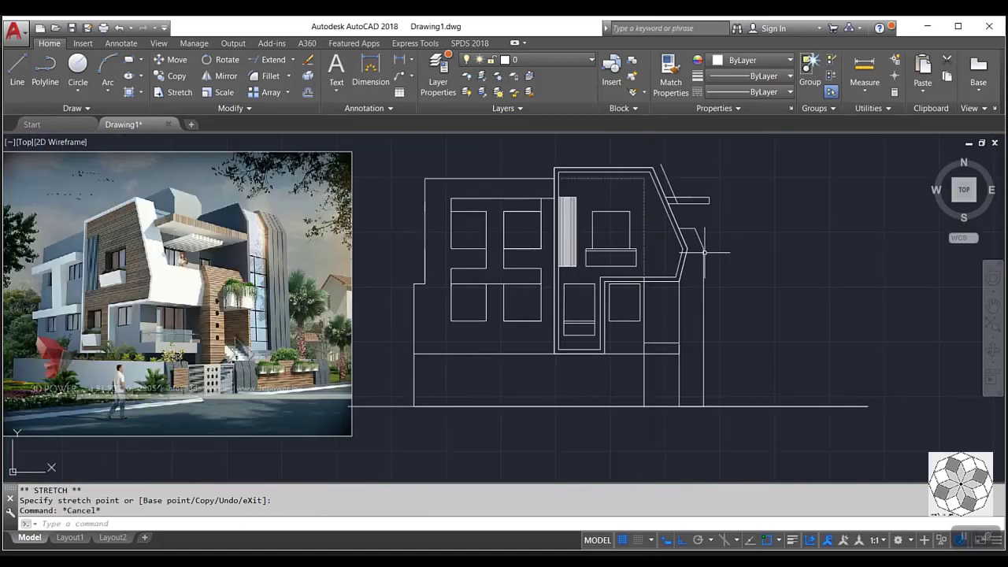
key(ctrl+z)
key(ctrl+z)
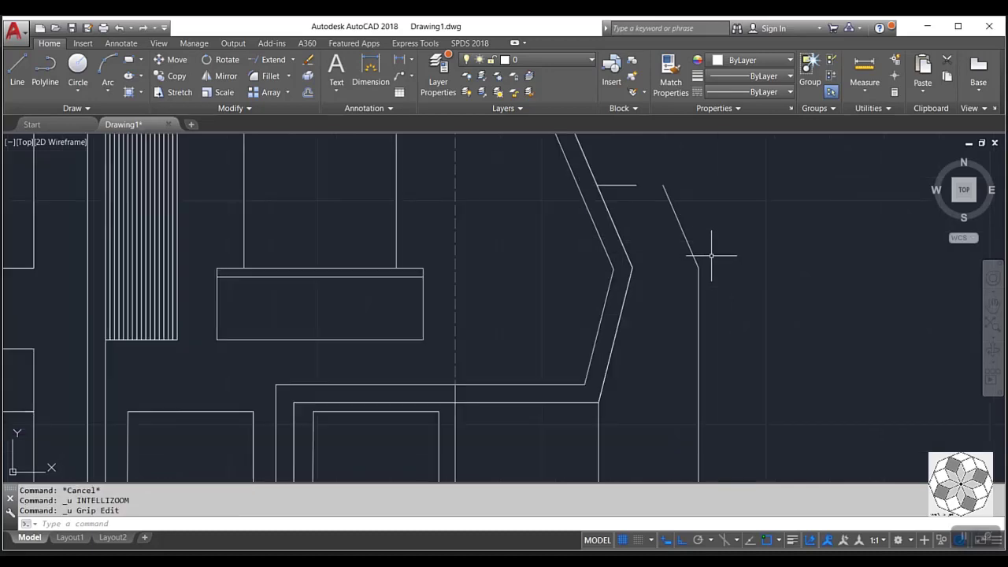
key(ctrl+z)
scroll(704, 255, down, 6)
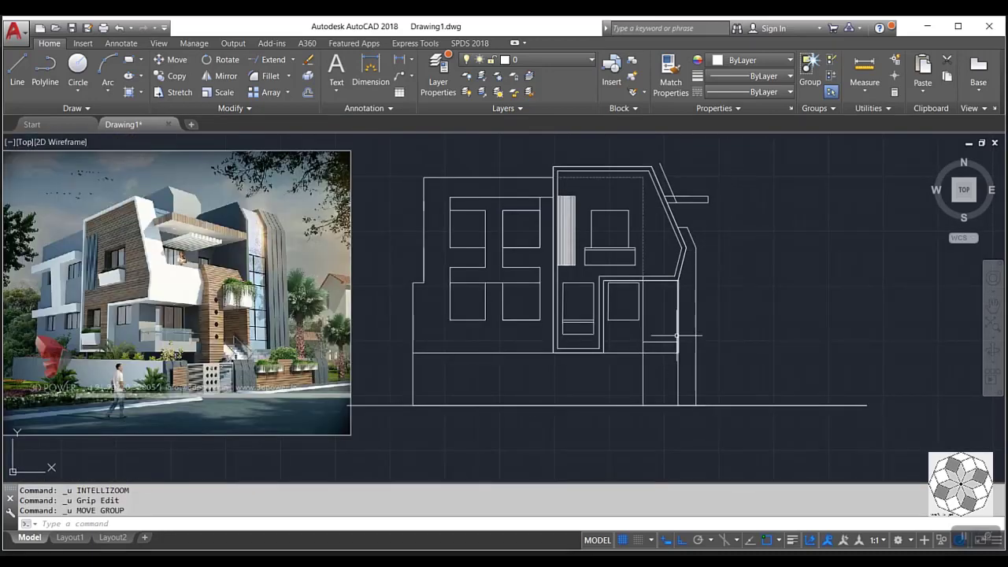
- Move the lower right wall line 0.2 units to the left
mouse_move(680, 304)
mouse_down()
mouse_move(670, 390)
mouse_move(660, 391)
mouse_up()
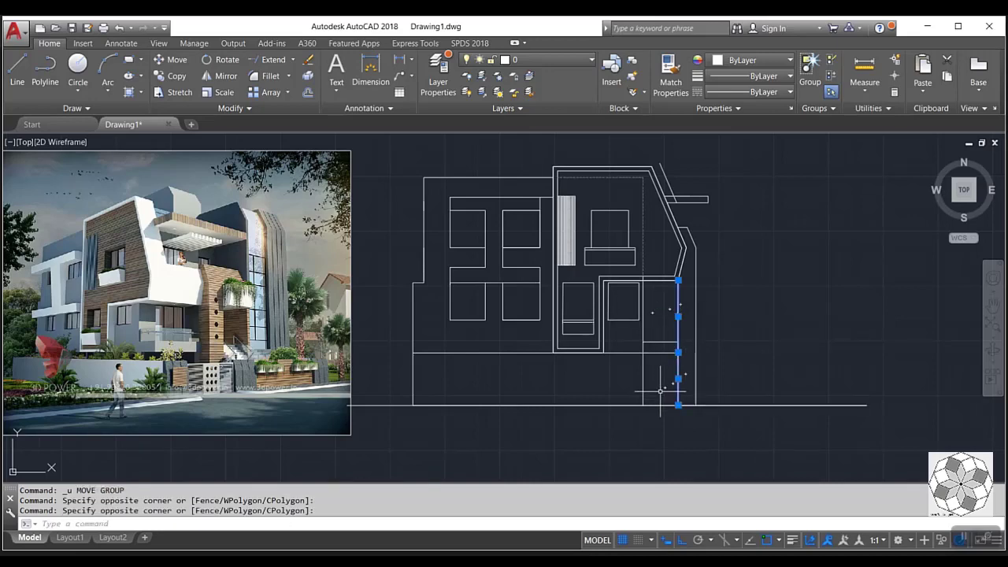
click(172, 60)
scroll(700, 336, up, 2)
click(823, 353)
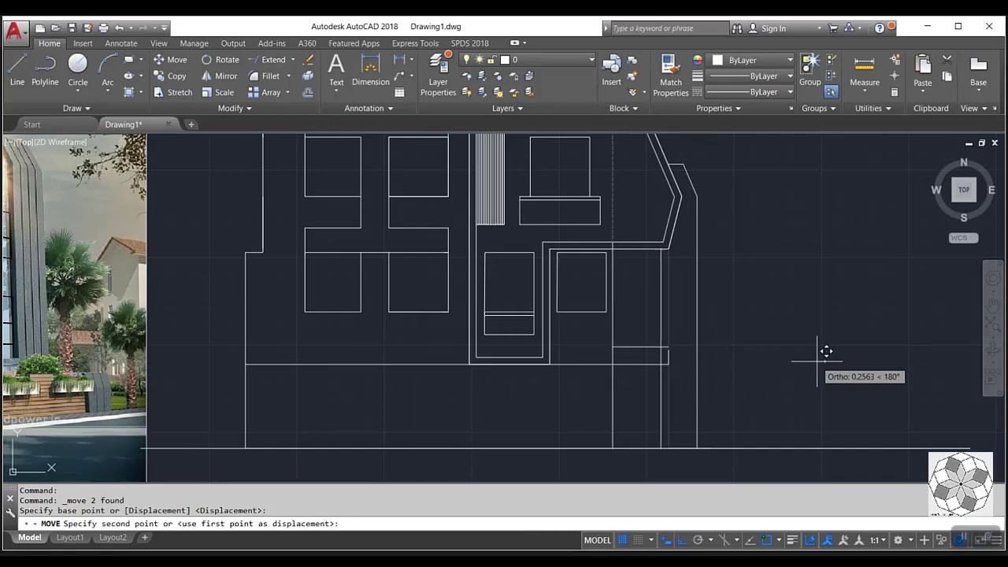
text(.2)
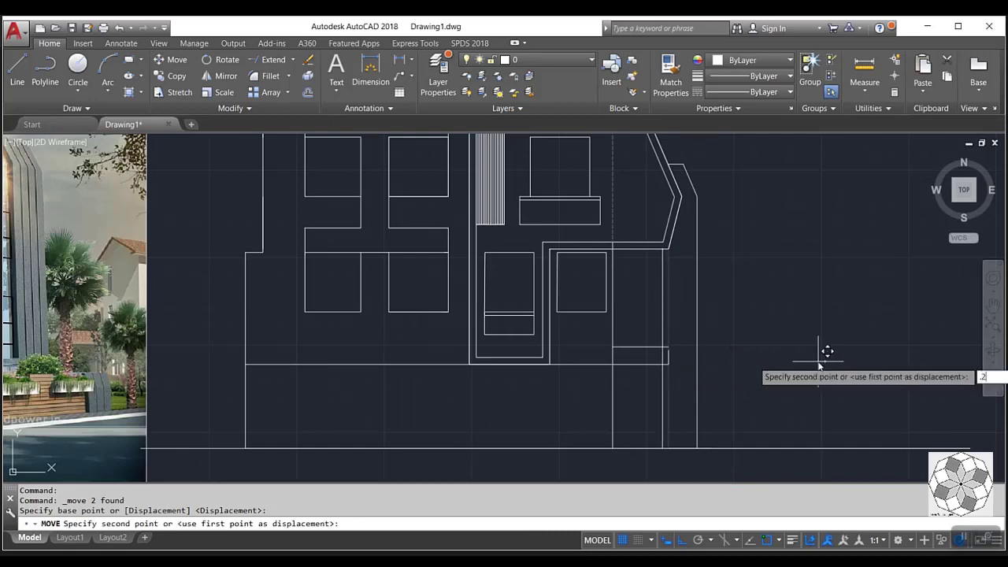
key(Return)
- Select the small vertical line at the wall base, then cancel its stretch and a trim
scroll(683, 342, up, 3)
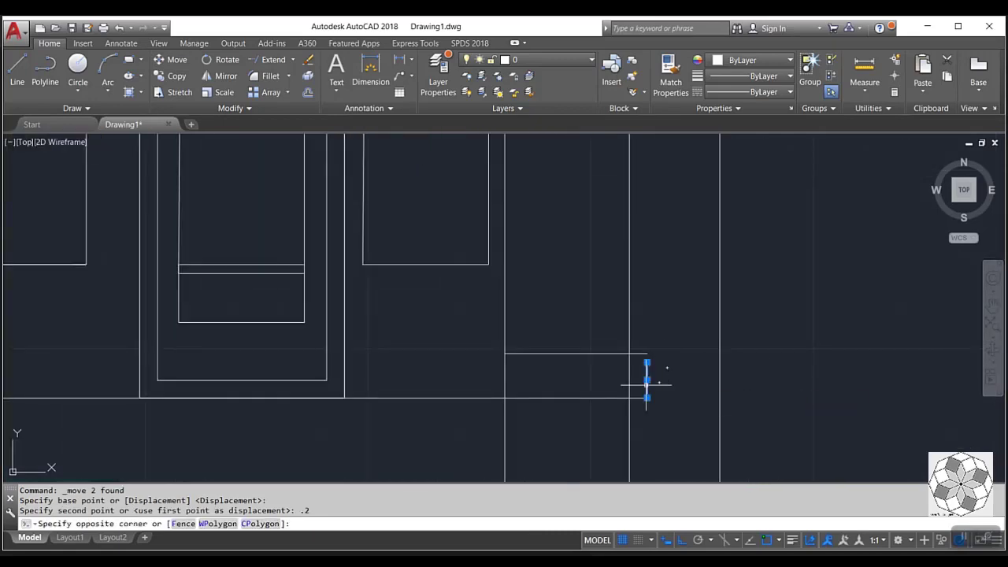
drag(670, 349, 639, 374)
click(647, 363)
key(Escape)
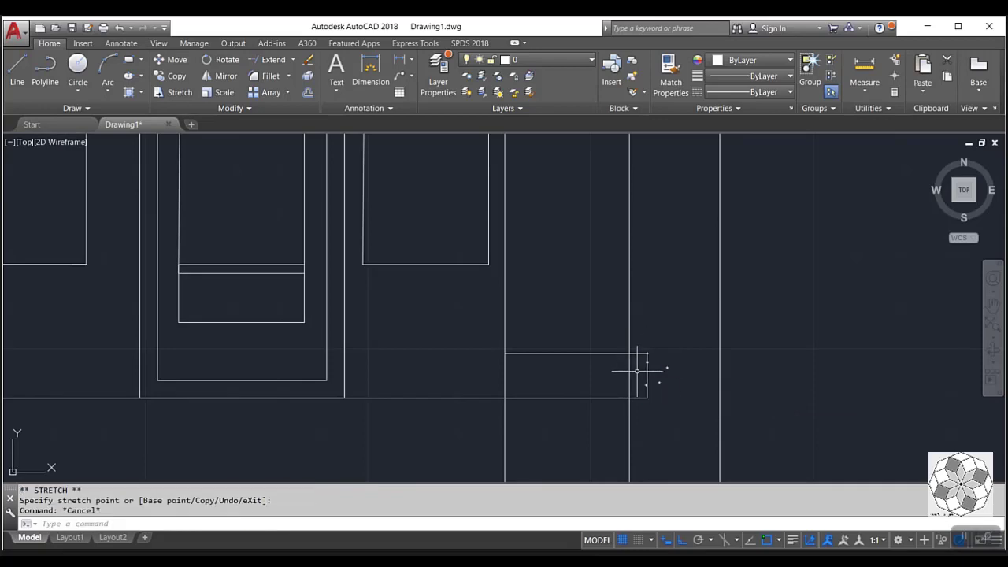
text(tr)
key(Return)
key(Return)
key(Escape)
scroll(676, 347, down, 5)
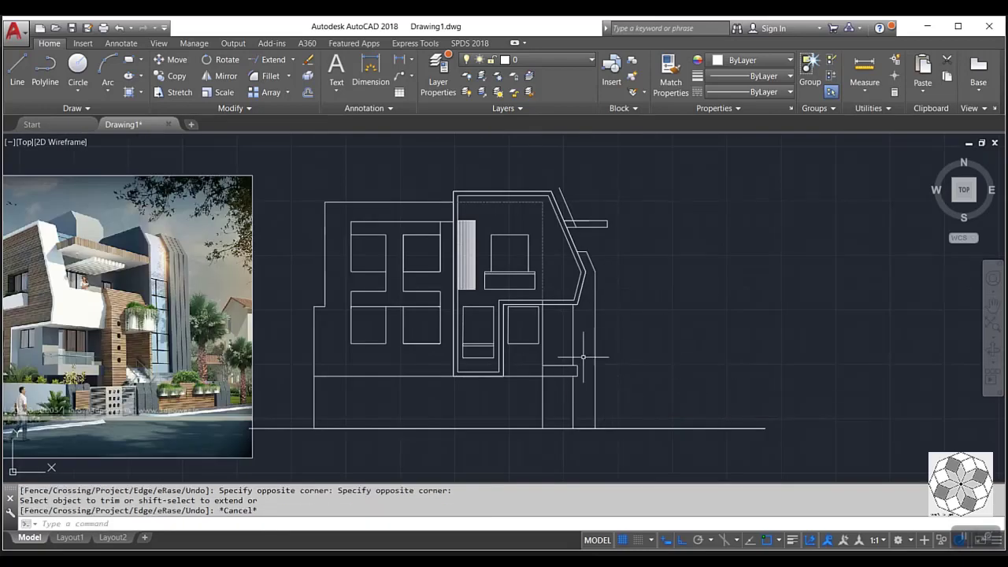
scroll(627, 335, down, 2)
scroll(299, 331, up, 2)
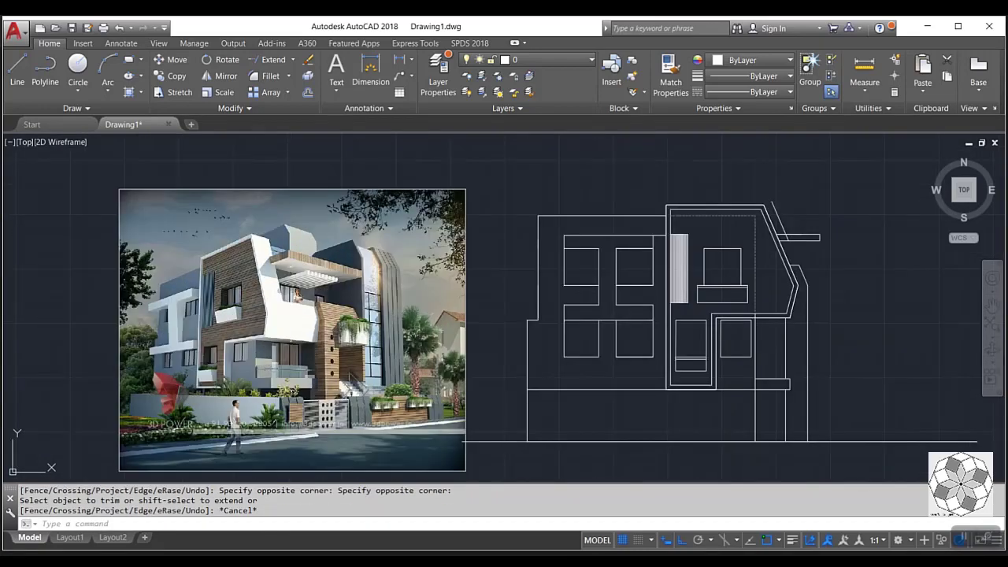
scroll(349, 279, up, 4)
scroll(349, 279, down, 4)
scroll(380, 331, up, 3)
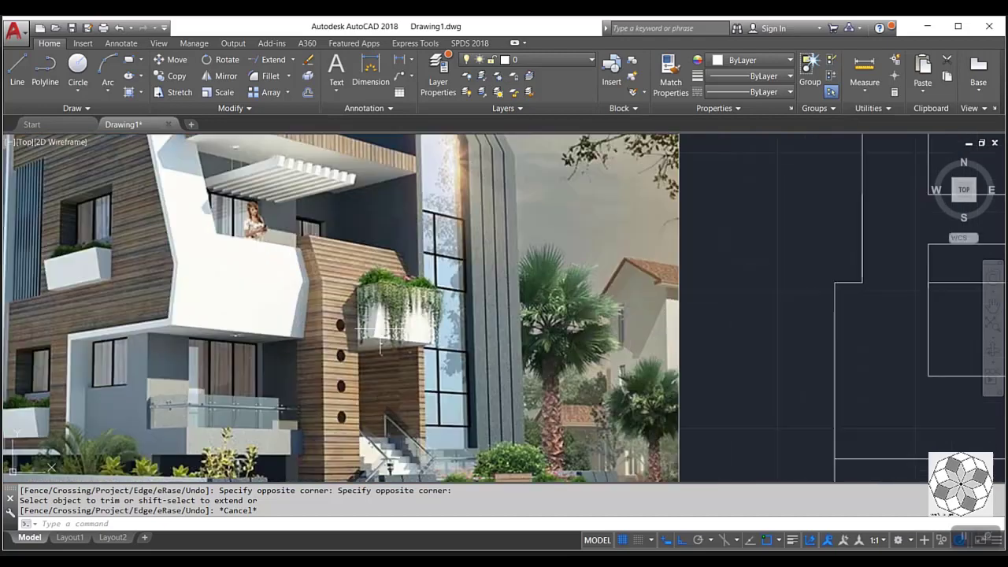
scroll(470, 336, down, 3)
scroll(390, 323, down, 2)
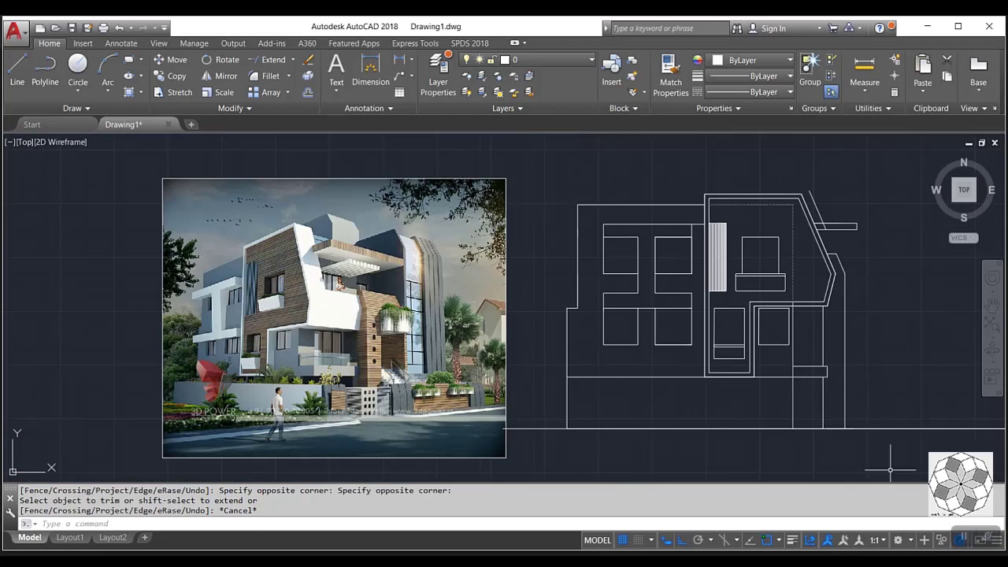
scroll(315, 382, up, 4)
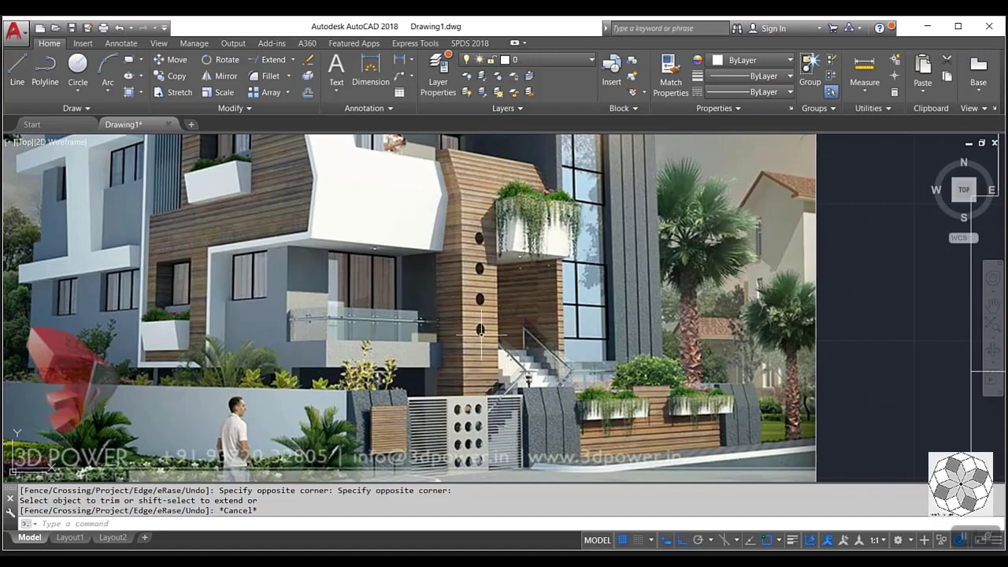
scroll(480, 334, down, 2)
scroll(480, 337, down, 2)
middle_drag(800, 370, 528, 392)
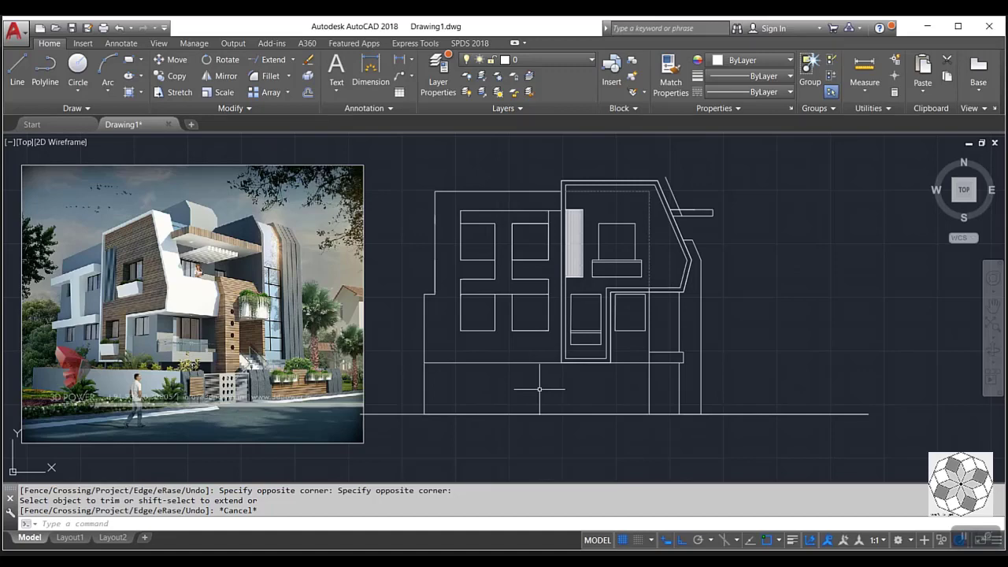
- Draw the stair box from the ground line with a vertical side and a 1.1-unit top edge
click(29, 71)
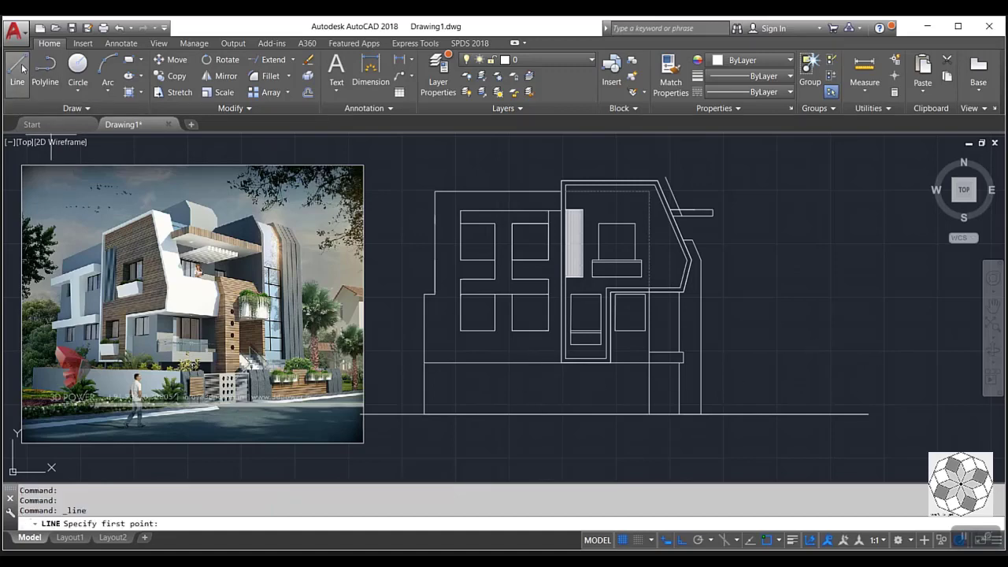
click(679, 414)
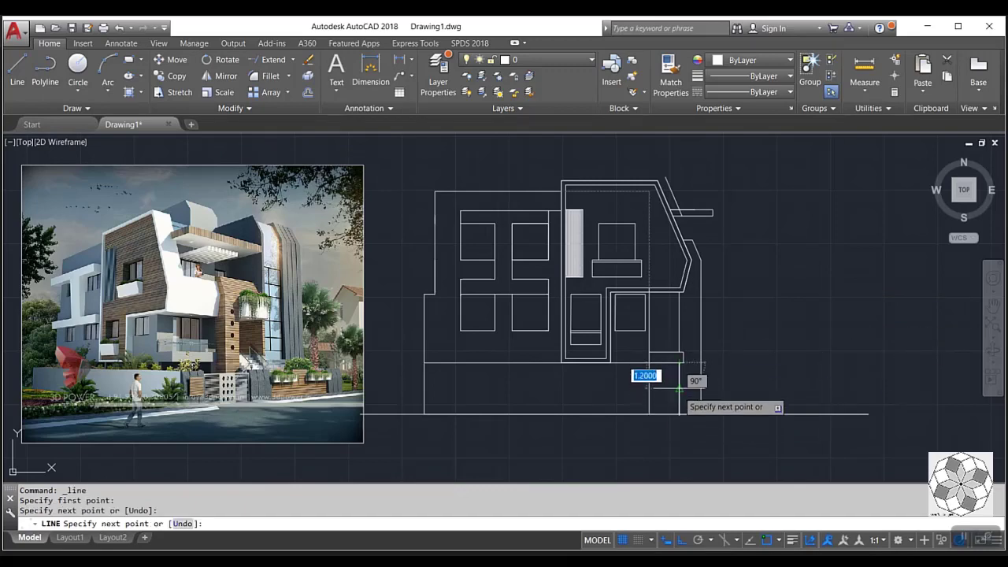
click(679, 387)
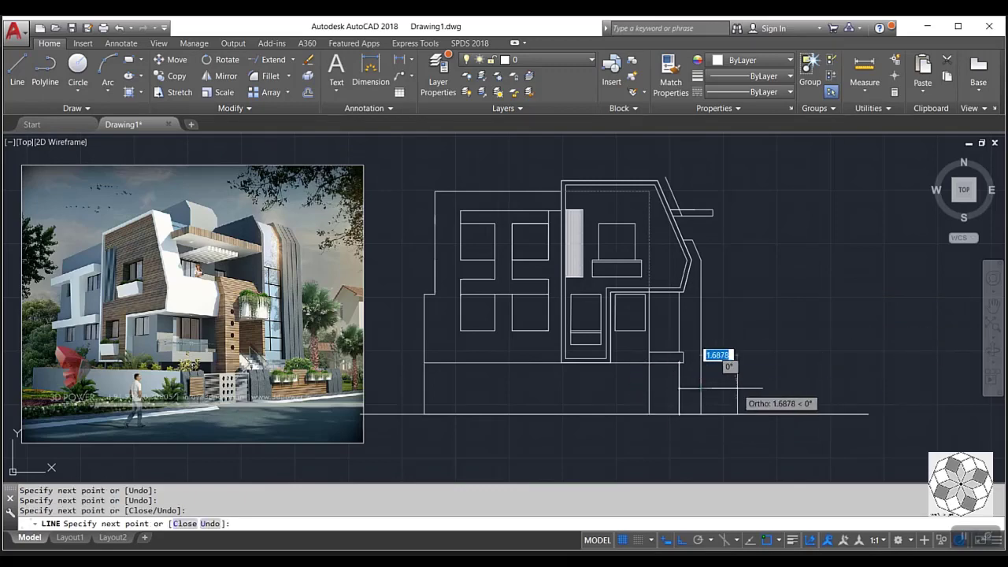
text(1.)
key(Return)
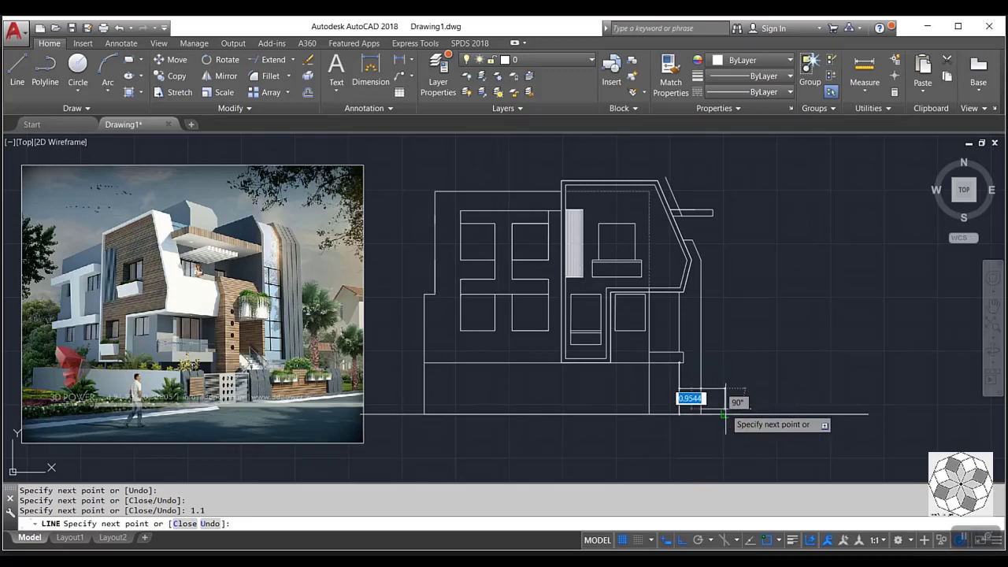
scroll(724, 411, up, 6)
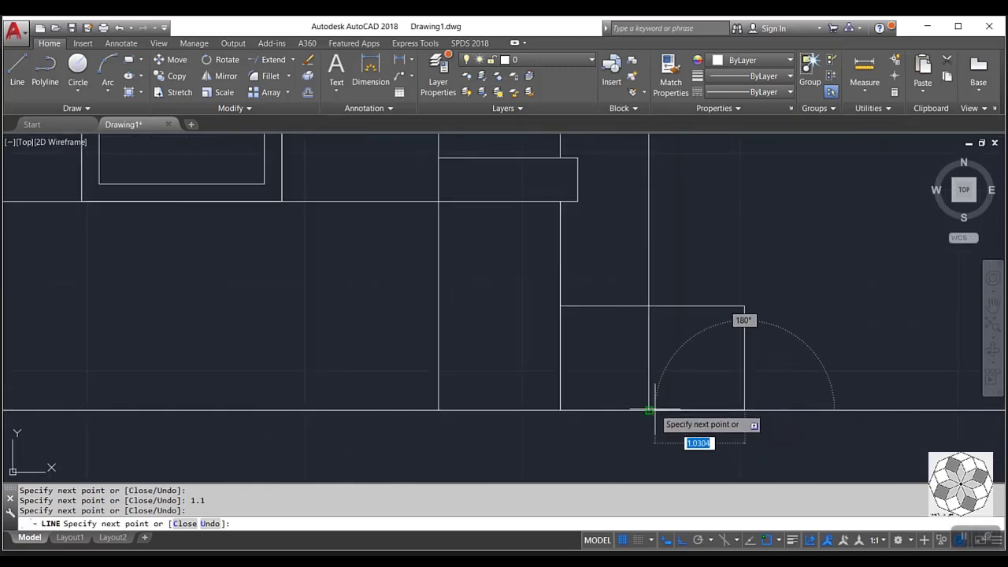
key(Escape)
- Offset the stair box's bottom line upward at 0.2 spacing to begin the tread lines
click(308, 92)
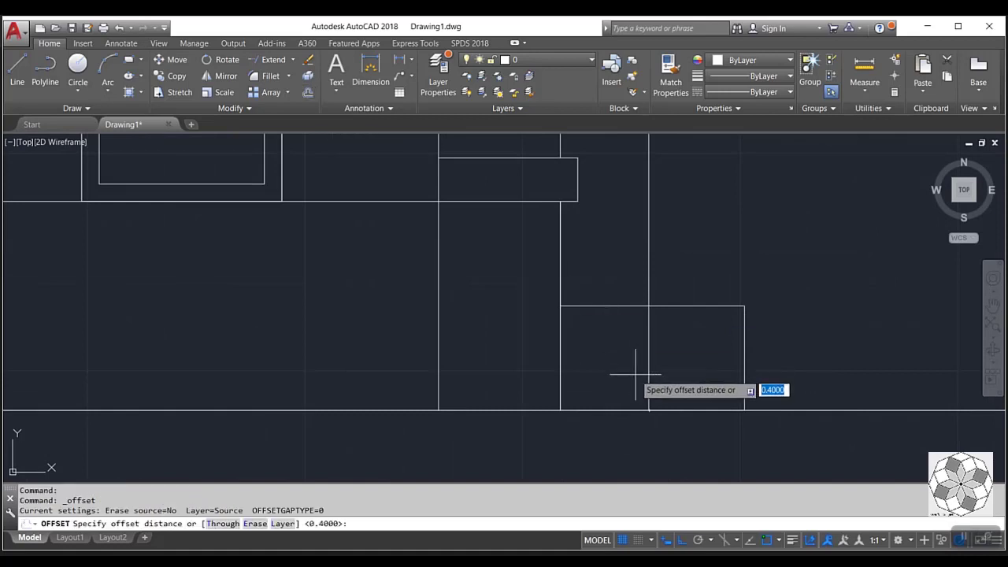
click(696, 409)
key(Return)
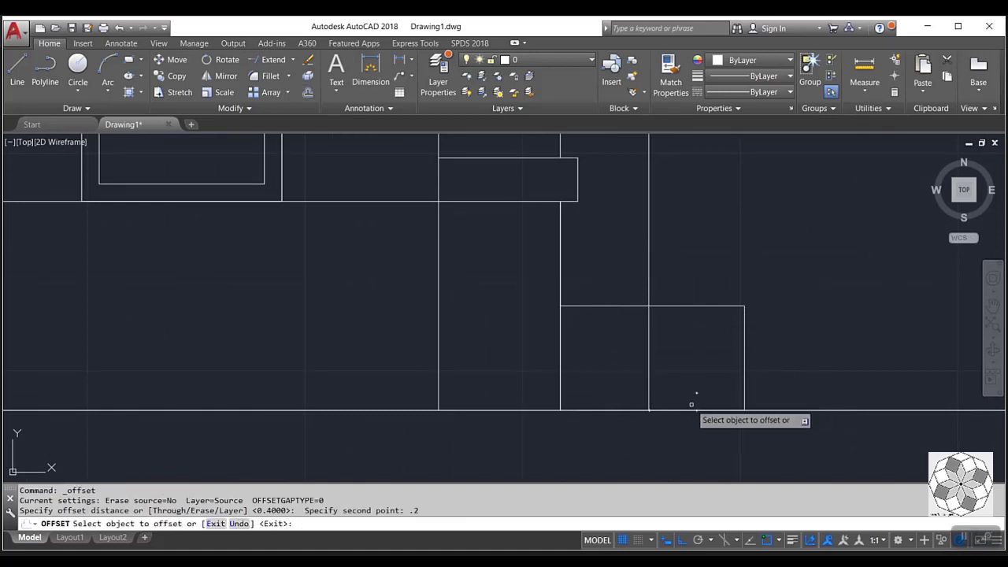
click(692, 409)
click(691, 396)
click(691, 392)
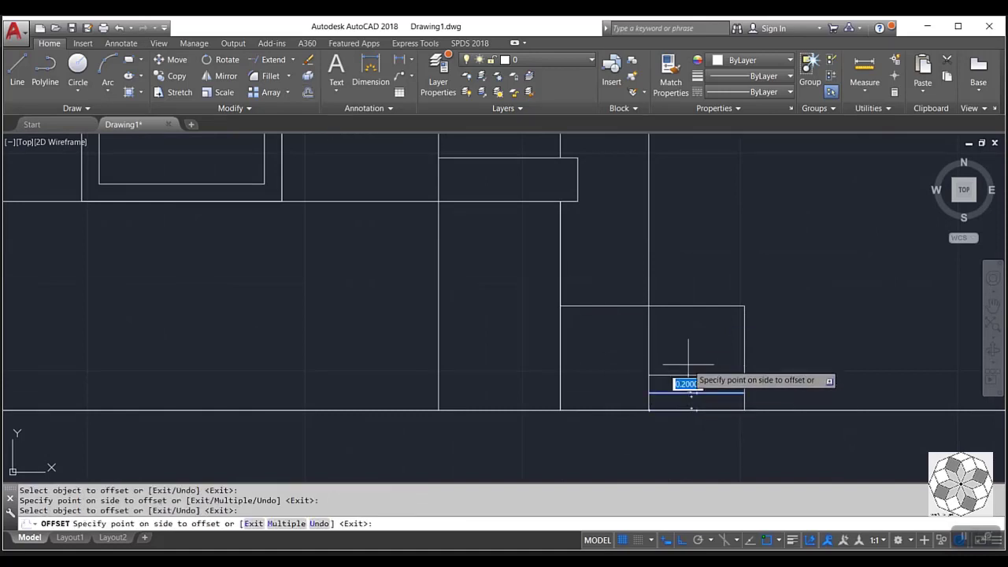
click(689, 383)
click(689, 376)
- Keep offsetting tread lines 0.2 apart until they reach the top of the stair box
click(688, 362)
click(688, 360)
click(688, 348)
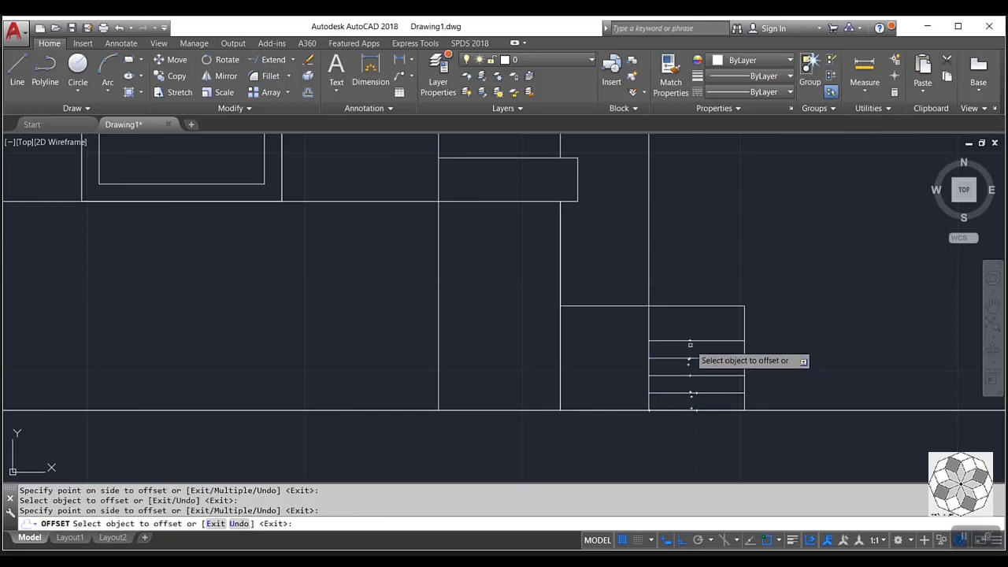
click(689, 332)
click(688, 341)
click(687, 324)
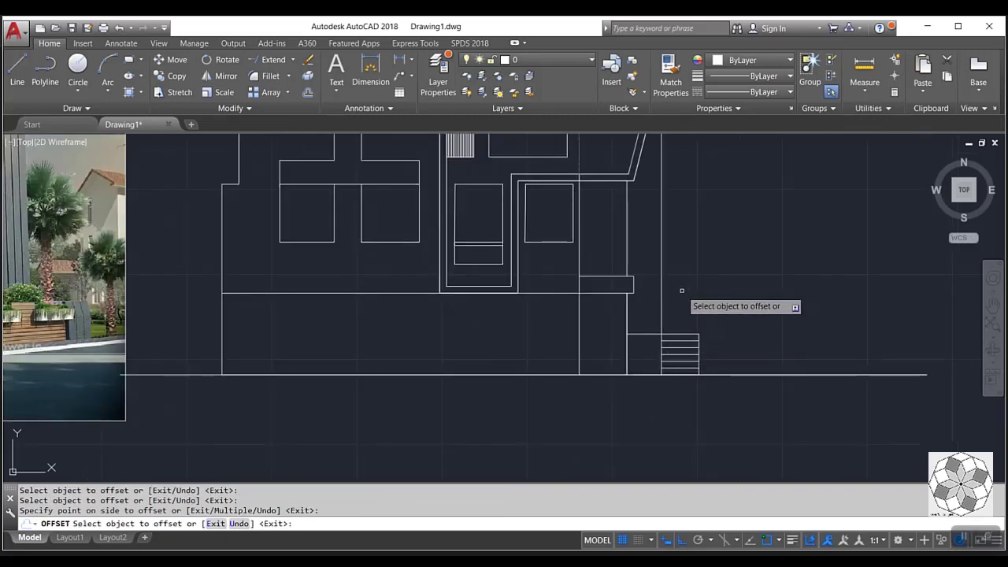
key(Escape)
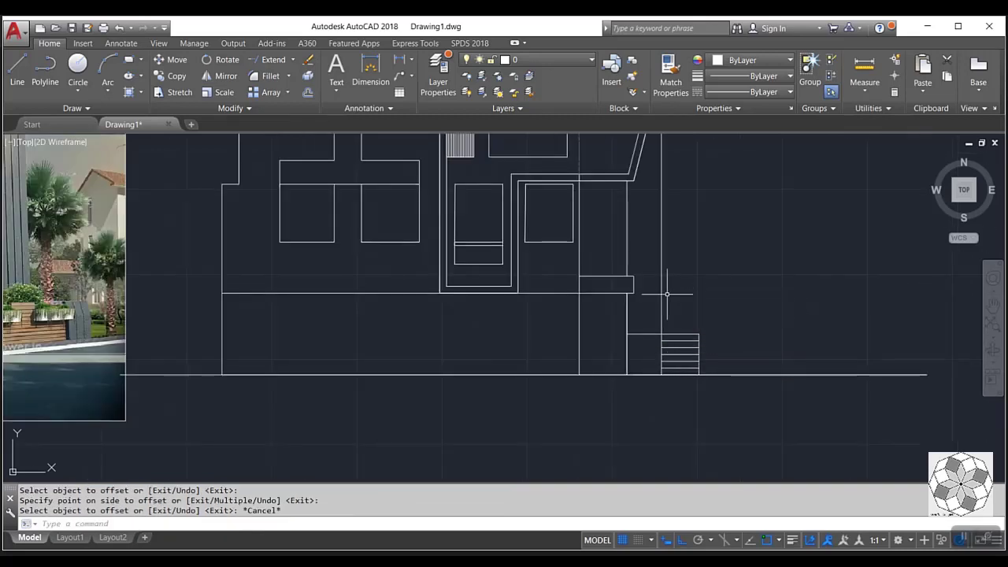
- Clear a stray selection and centre the view on the staircase
click(670, 291)
click(640, 301)
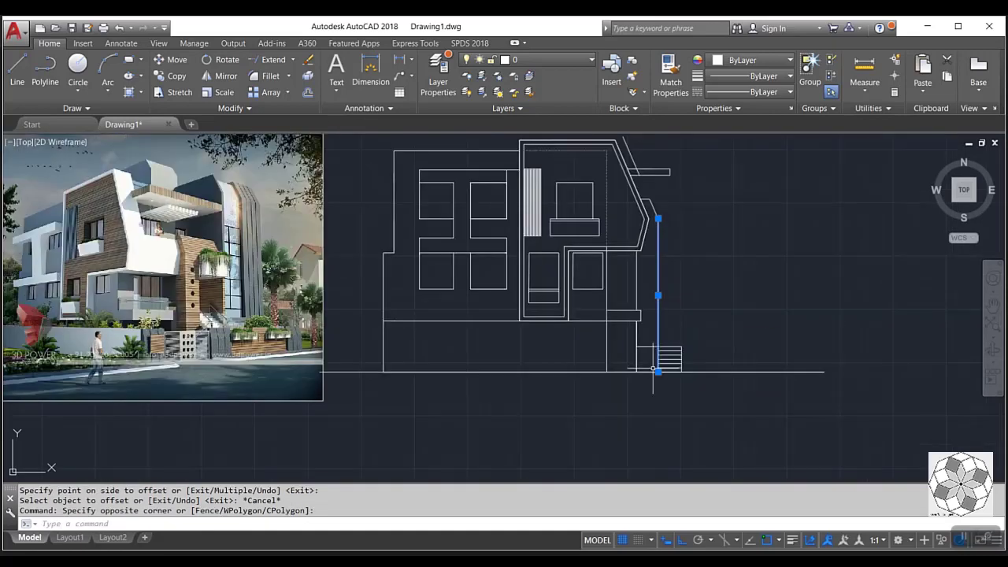
scroll(674, 337, up, 2)
key(Escape)
middle_drag(585, 286, 570, 329)
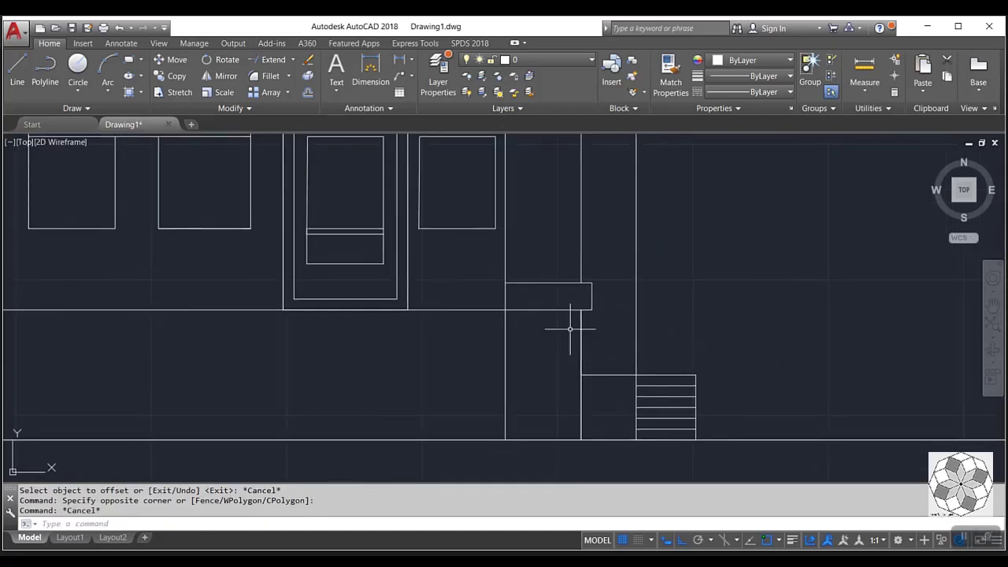
scroll(573, 346, down, 1)
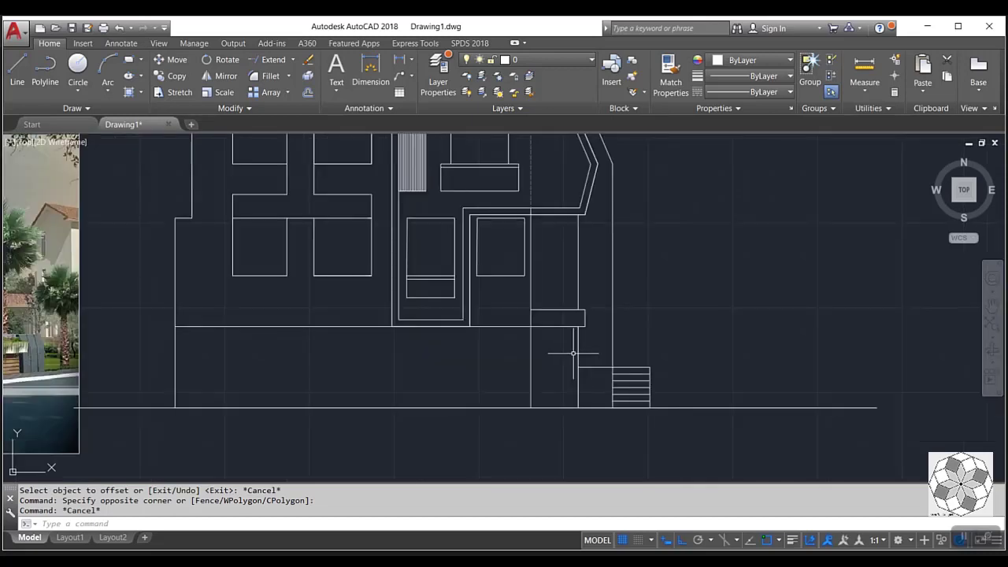
- Offset the stair box's top line 0.2 upward to add one more line above it
click(308, 92)
scroll(693, 365, up, 3)
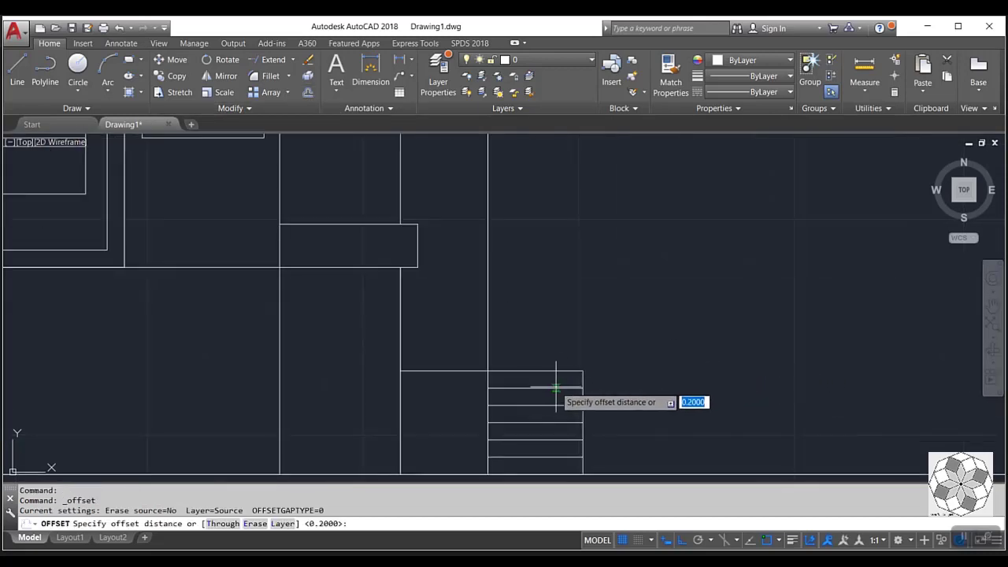
click(552, 370)
click(552, 387)
click(551, 370)
click(552, 346)
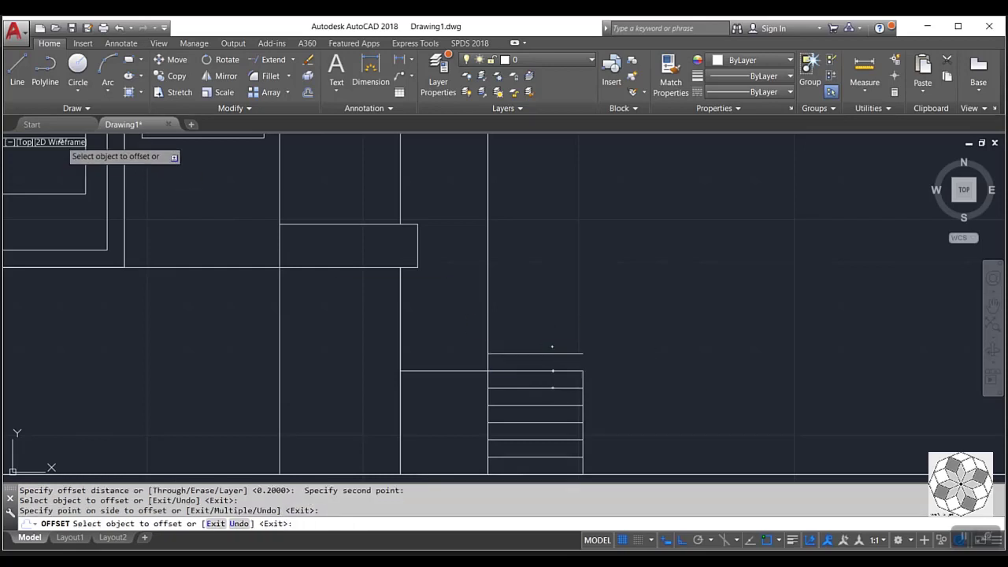
click(12, 70)
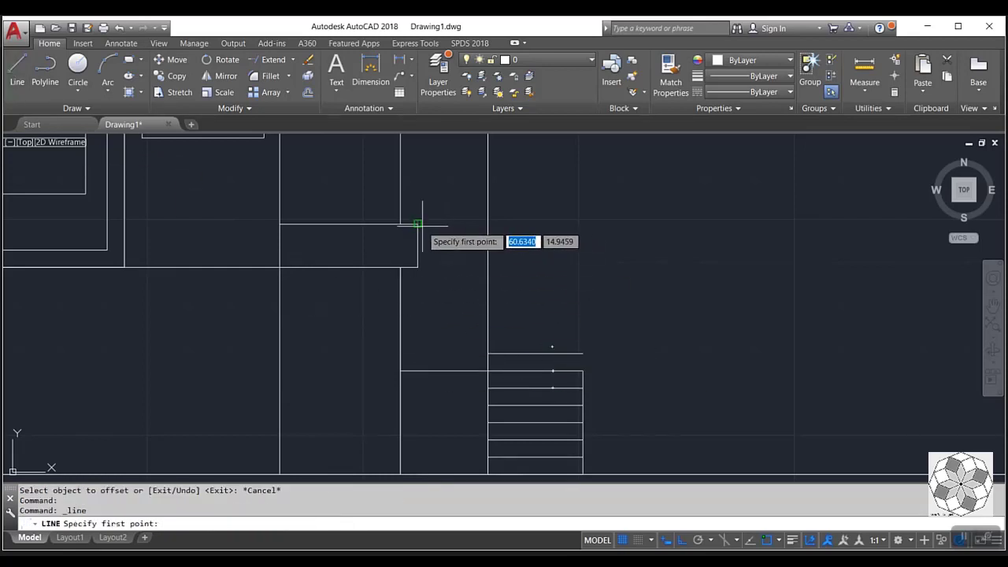
- Draw one step from the ledge corner: a 0.3 tread and a 0.2 riser
scroll(453, 297, down, 3)
scroll(453, 297, up, 2)
scroll(434, 283, up, 1)
click(437, 280)
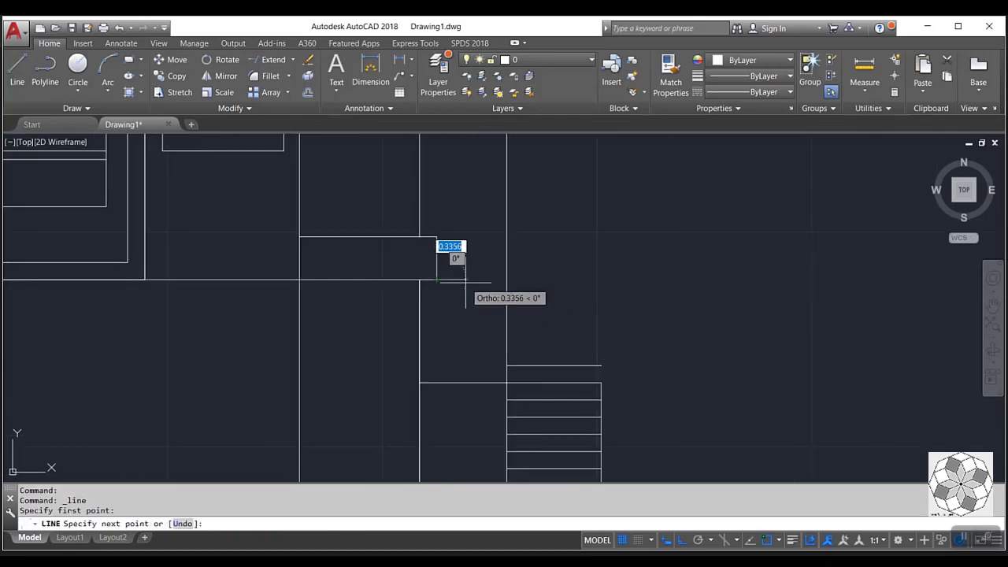
text(.3)
key(Return)
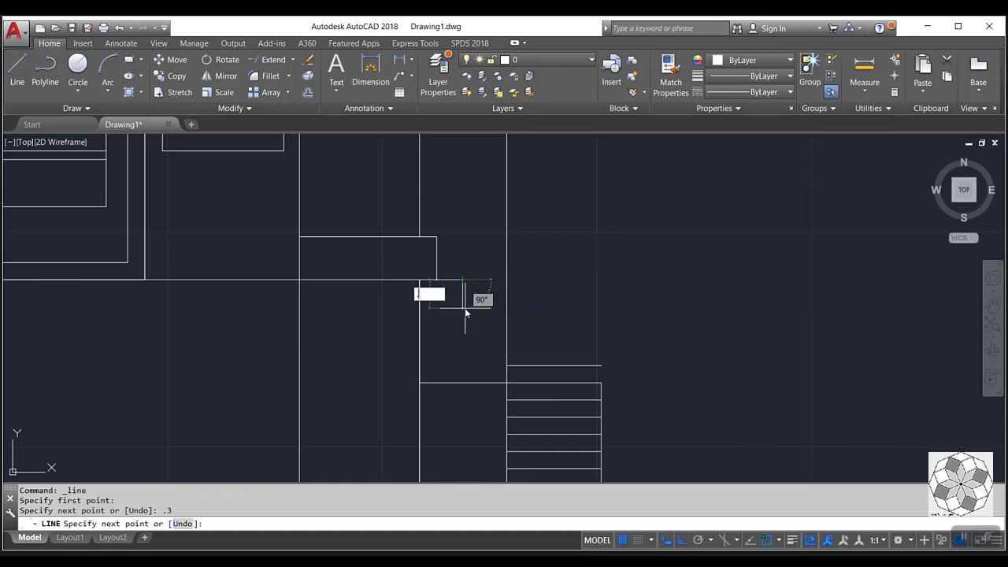
text(.2)
key(Return)
scroll(436, 303, up, 2)
key(Escape)
- Copy the step corner to corner three times to form a descending stepped profile
click(423, 317)
click(489, 256)
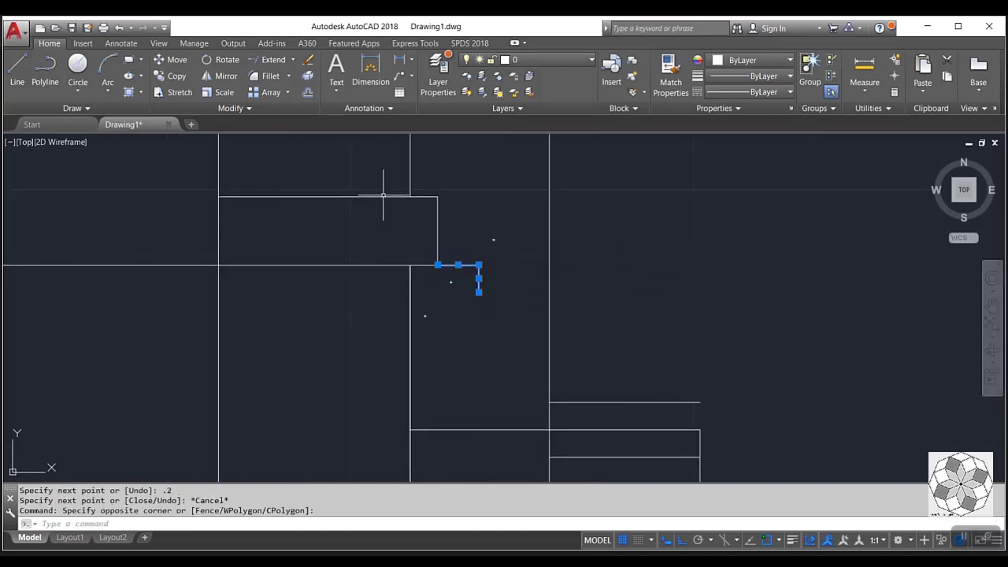
click(175, 76)
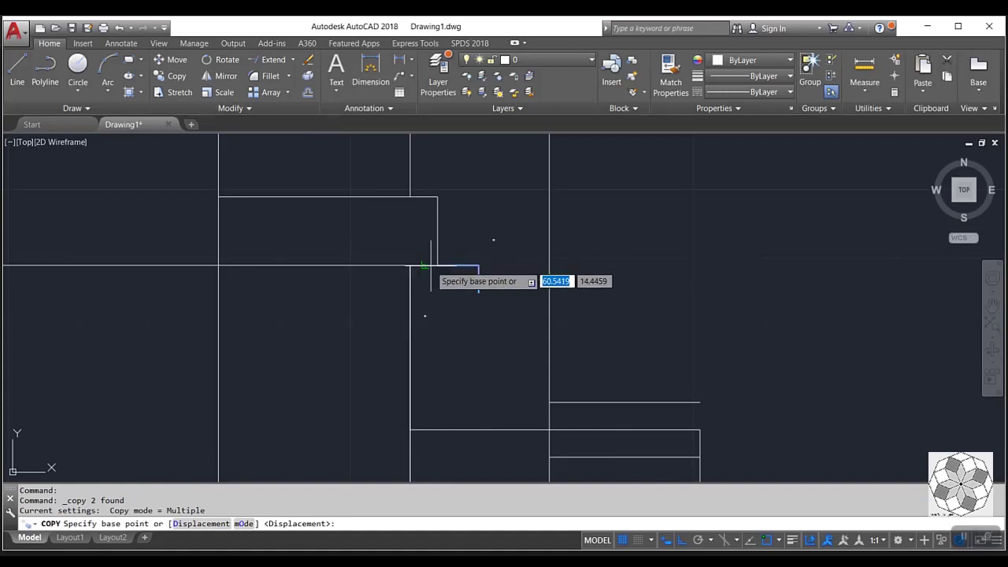
click(437, 265)
click(478, 291)
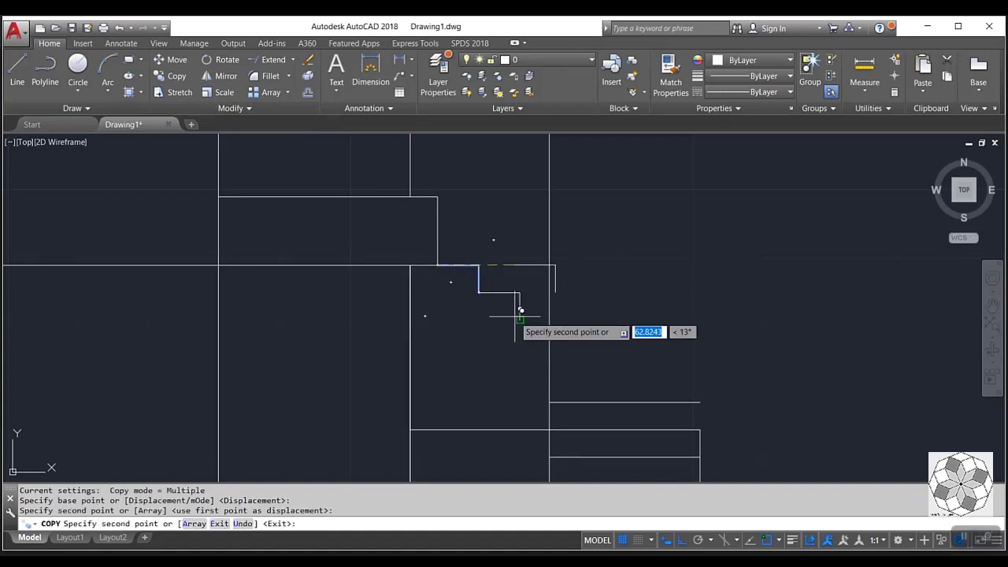
click(519, 318)
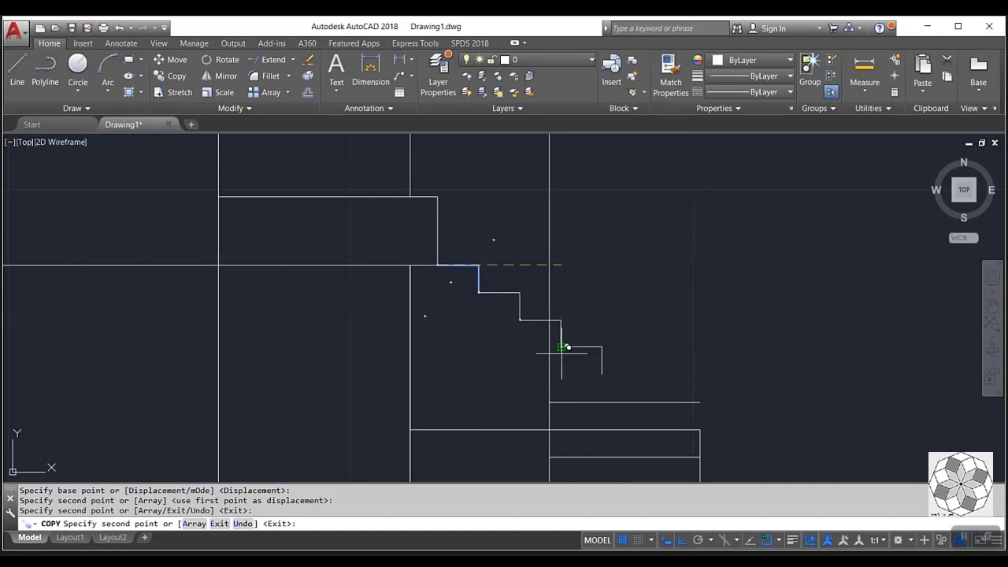
click(561, 346)
key(Escape)
middle_drag(733, 412, 591, 342)
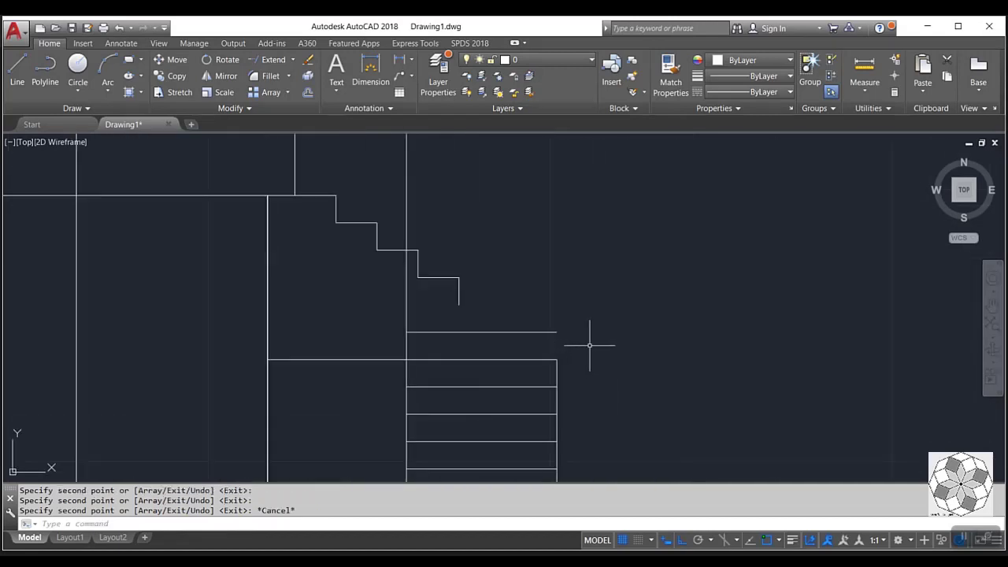
click(608, 304)
scroll(551, 394, down, 2)
- Move the stair tread lines right so they sit below the stepped profile
scroll(544, 370, down, 2)
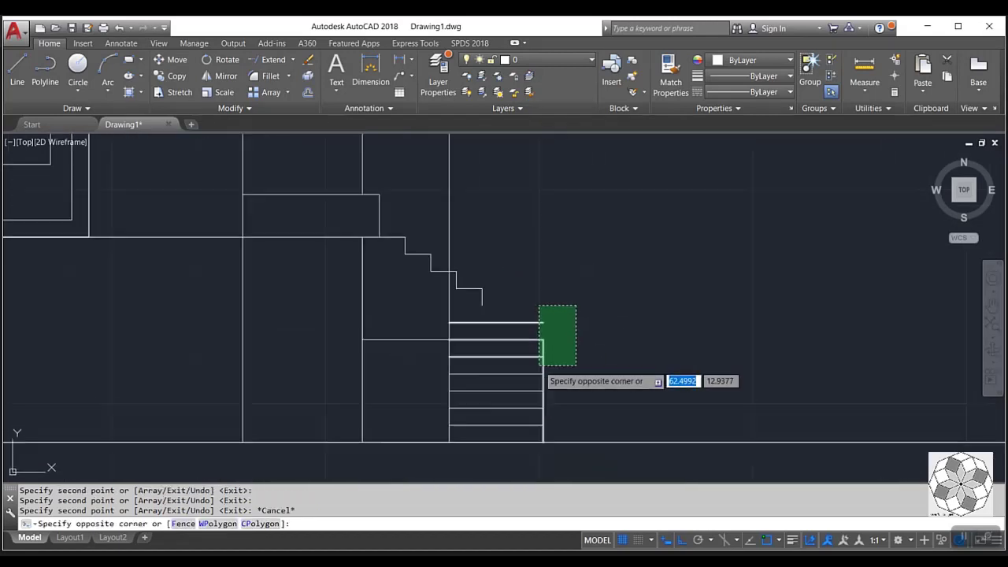
click(531, 406)
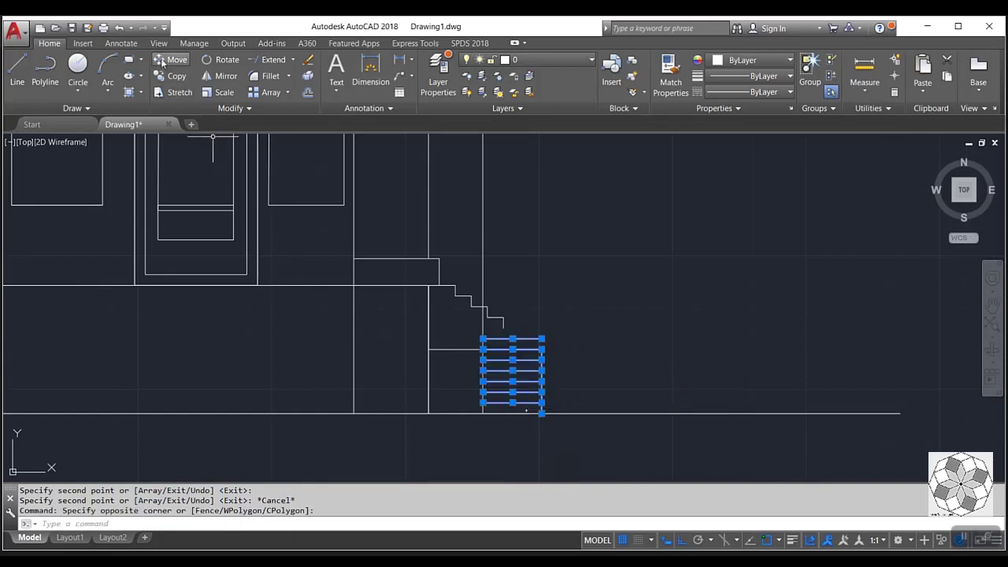
click(161, 61)
scroll(537, 351, up, 4)
click(471, 333)
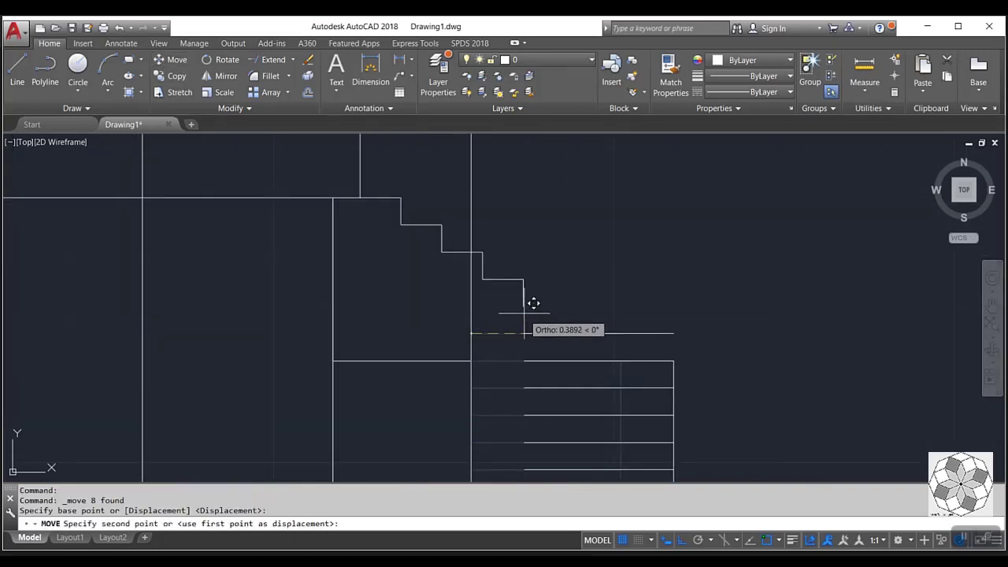
click(526, 331)
- Select the upper stair steps with a crossing window
scroll(497, 299, down, 1)
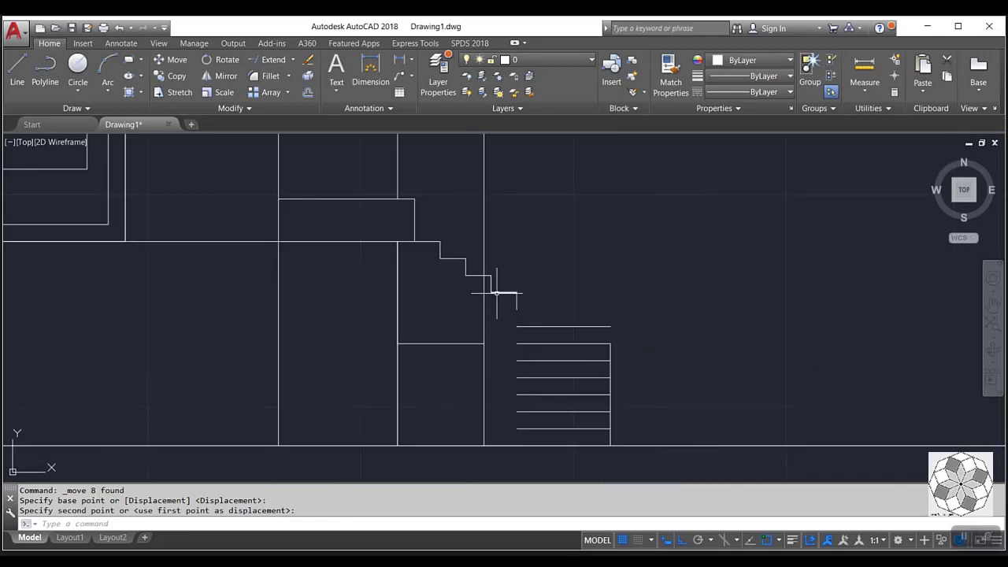
scroll(496, 293, up, 2)
click(545, 265)
key(Escape)
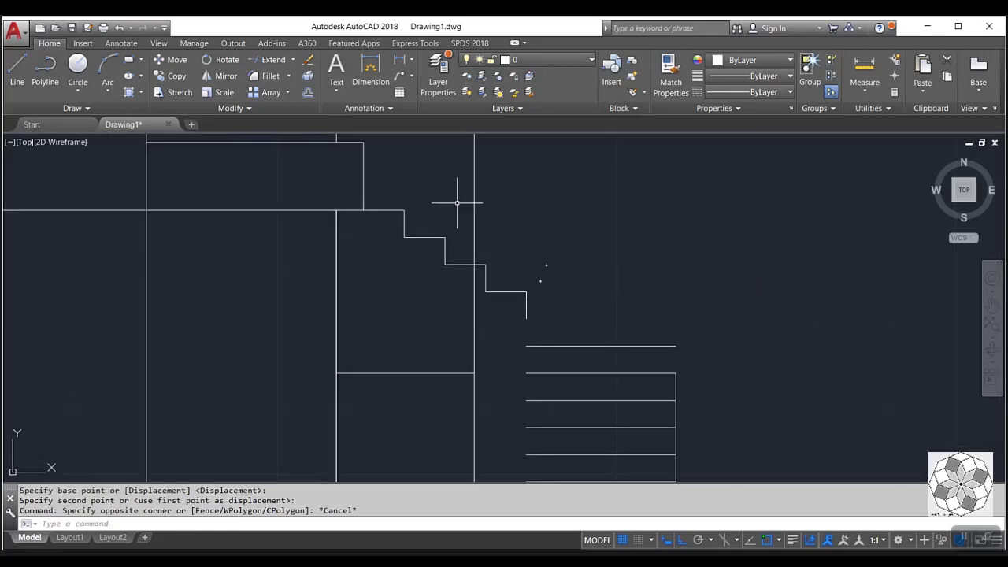
click(448, 183)
click(390, 303)
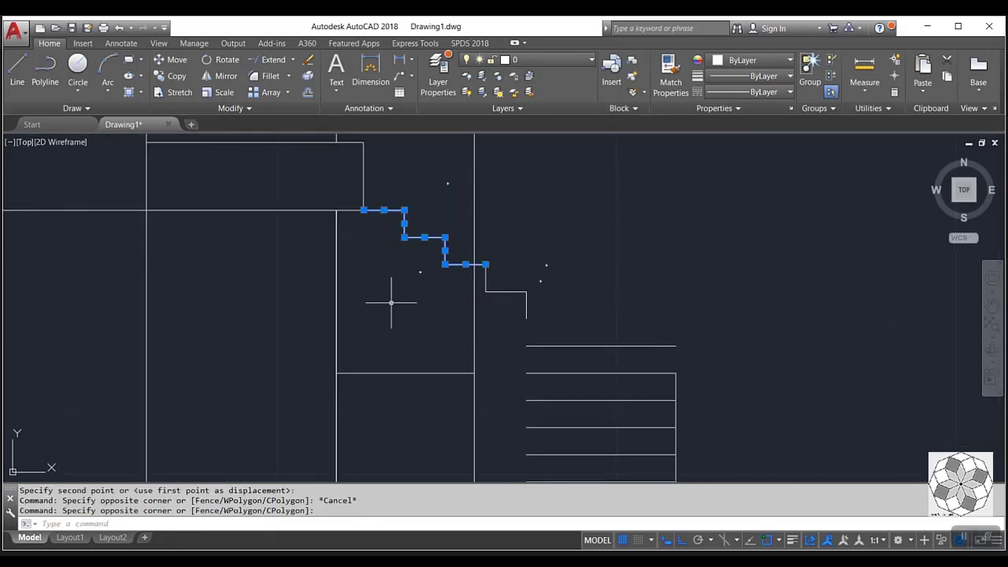
- Give the selected upper stair steps the dashed ACAD_ISO02W100 linetype
click(764, 92)
click(770, 93)
click(770, 92)
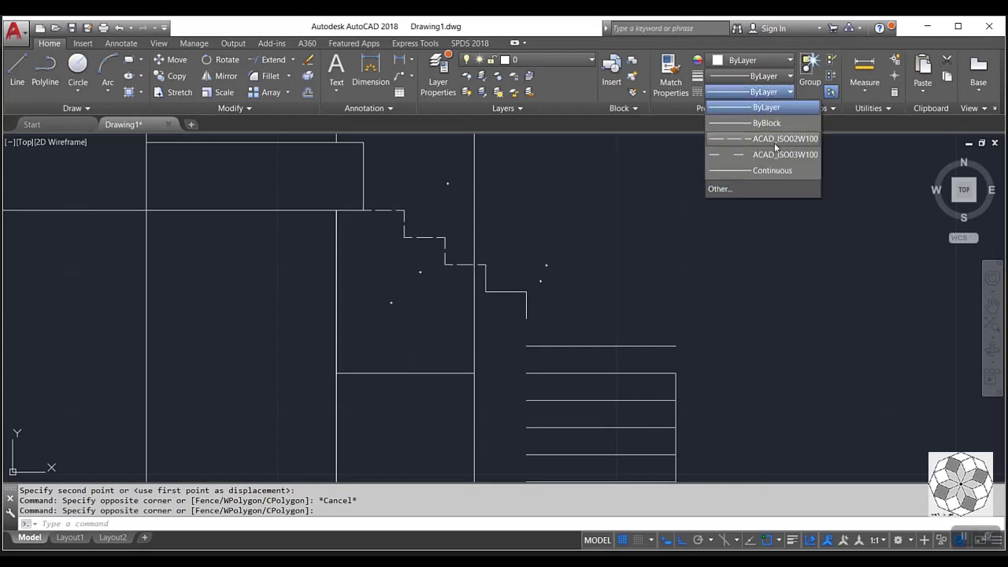
click(775, 141)
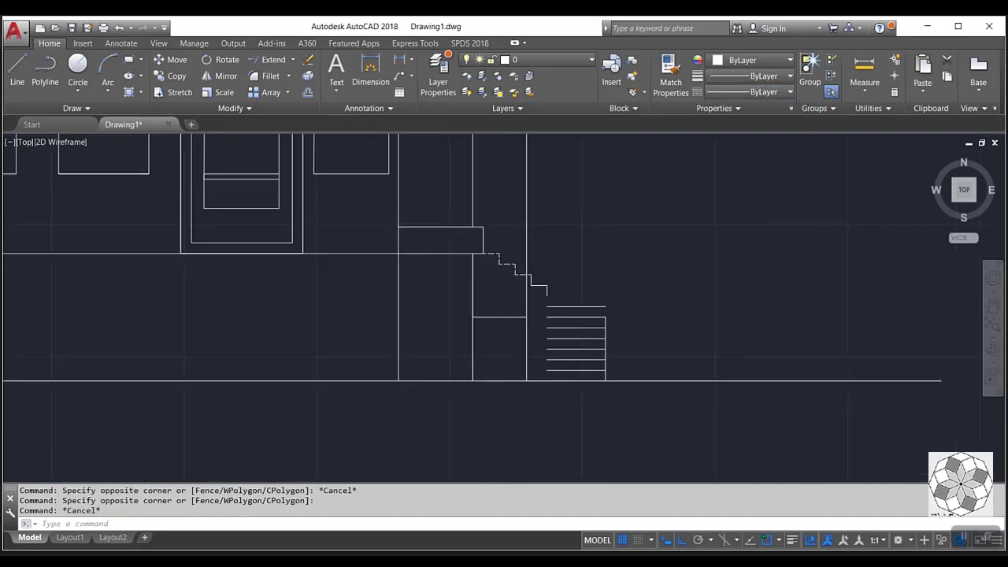
- Zoom in and select the dashed stair steps again
scroll(508, 262, down, 5)
scroll(209, 261, up, 2)
scroll(209, 261, up, 4)
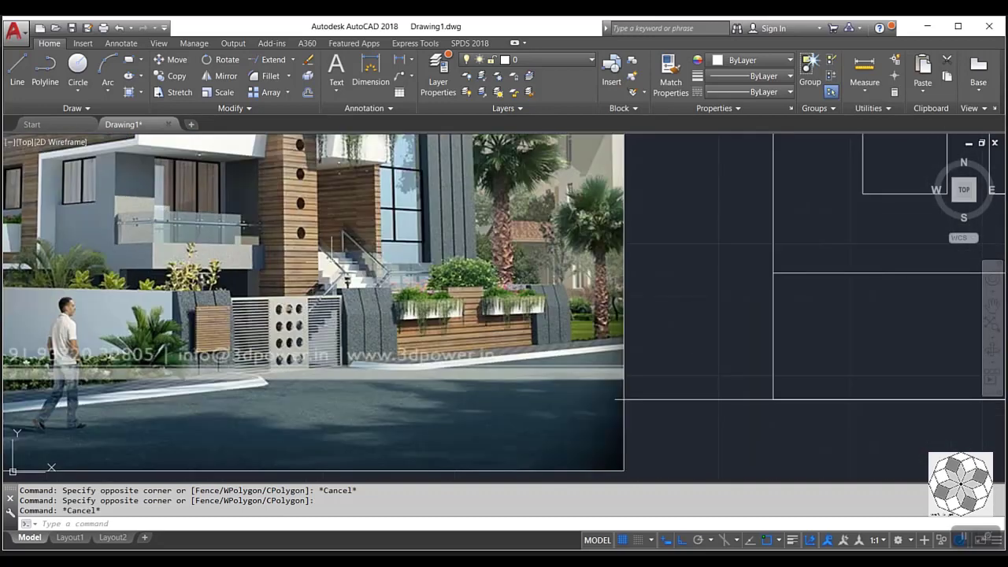
scroll(156, 261, down, 3)
scroll(725, 261, up, 2)
scroll(596, 261, up, 2)
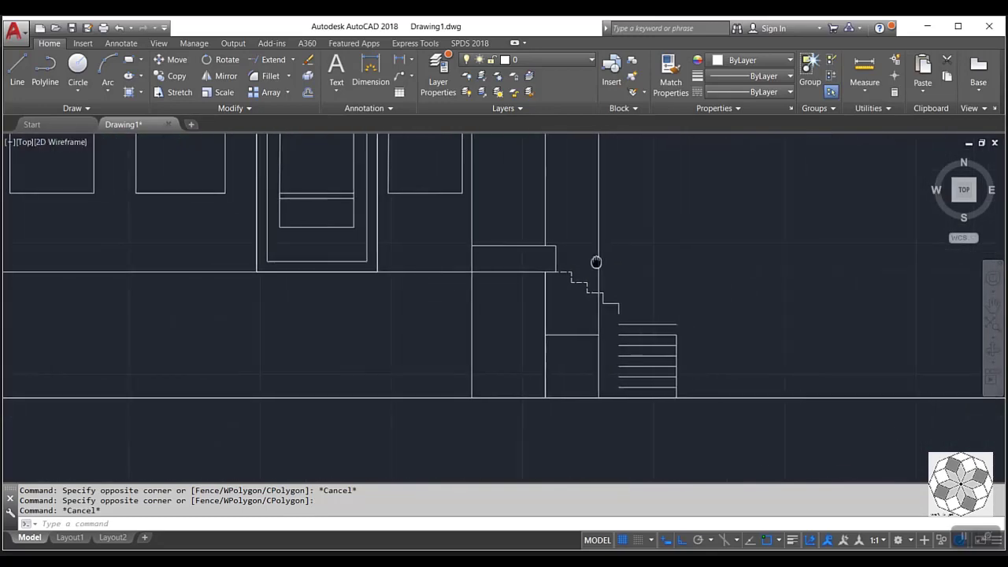
scroll(577, 270, up, 2)
click(590, 237)
click(562, 304)
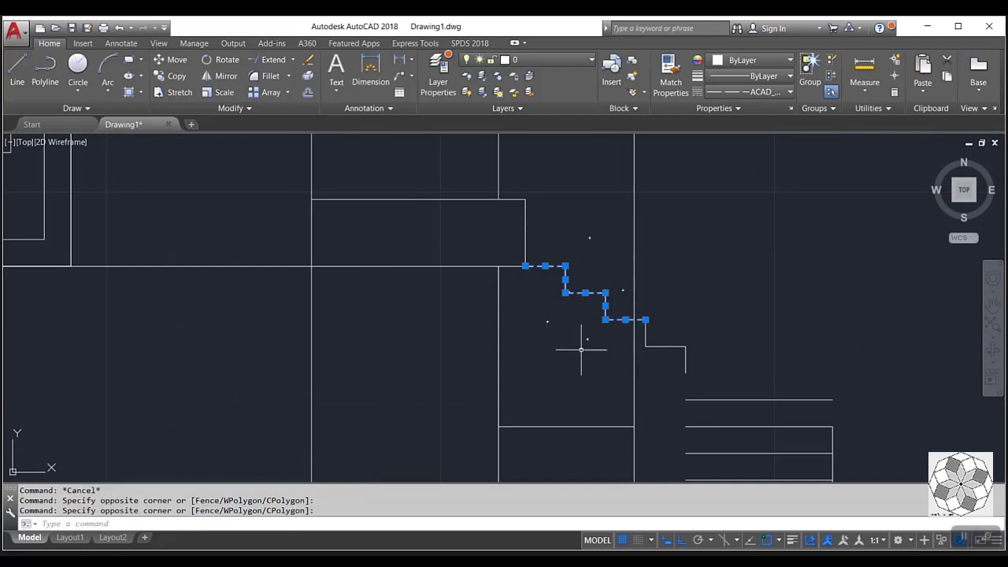
- Move the dashed stair so its left end meets the landing corner
click(717, 295)
click(658, 349)
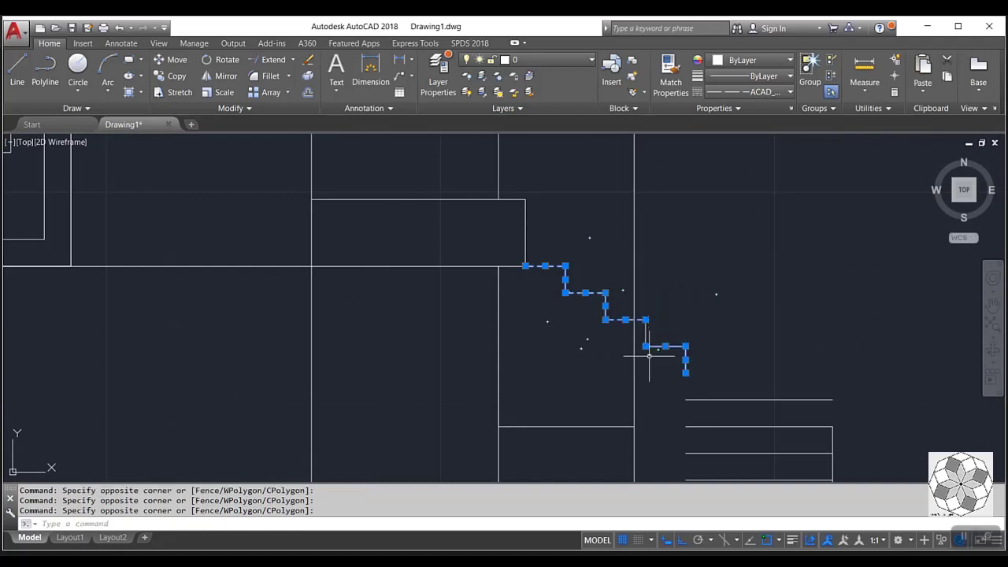
click(179, 61)
click(526, 266)
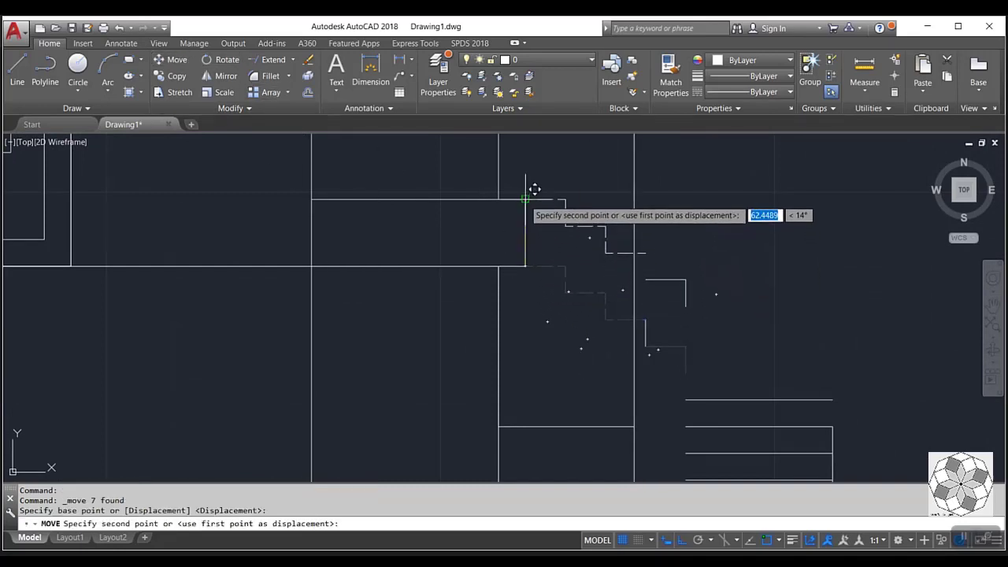
click(525, 200)
click(696, 275)
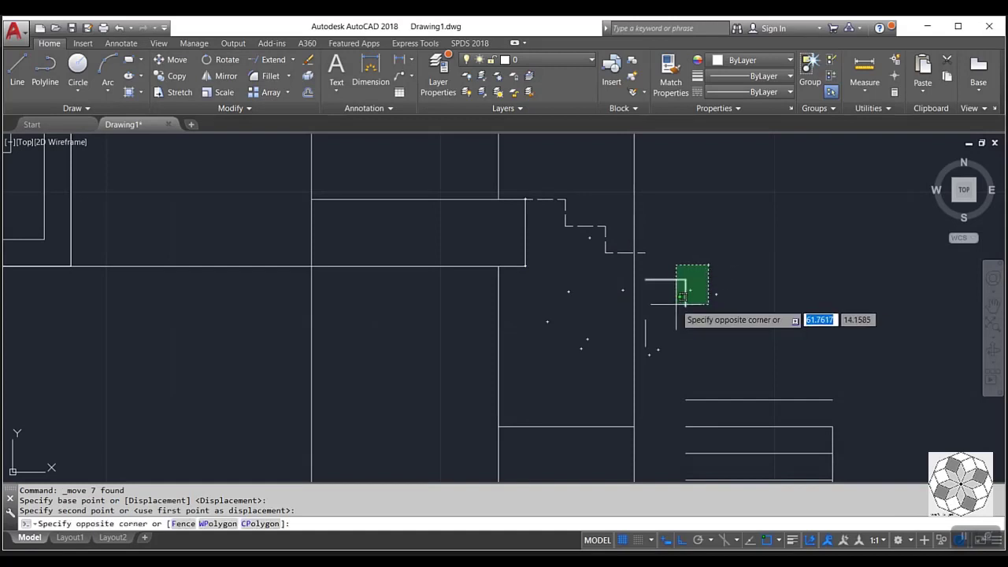
key(Escape)
- Draw a short vertical line at the stair's end and delete the unwanted line
click(17, 70)
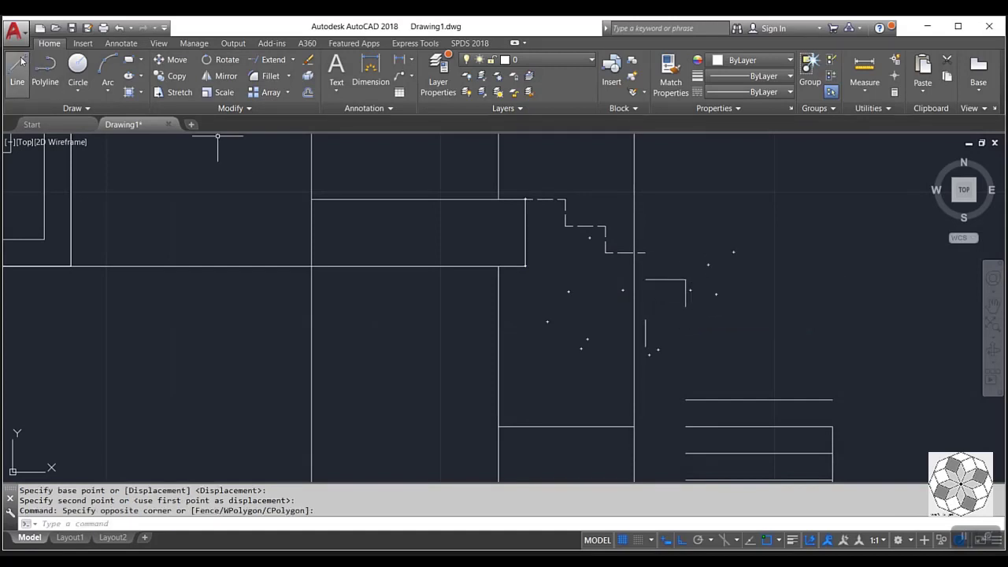
click(645, 253)
click(646, 278)
key(Escape)
click(659, 312)
click(642, 352)
scroll(573, 333, down, 1)
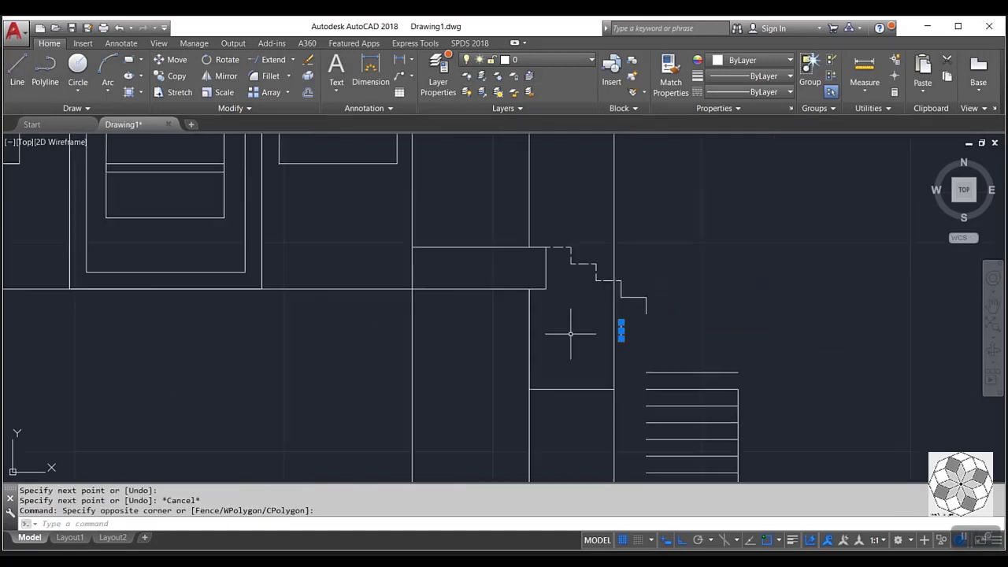
key(Delete)
scroll(771, 359, down, 2)
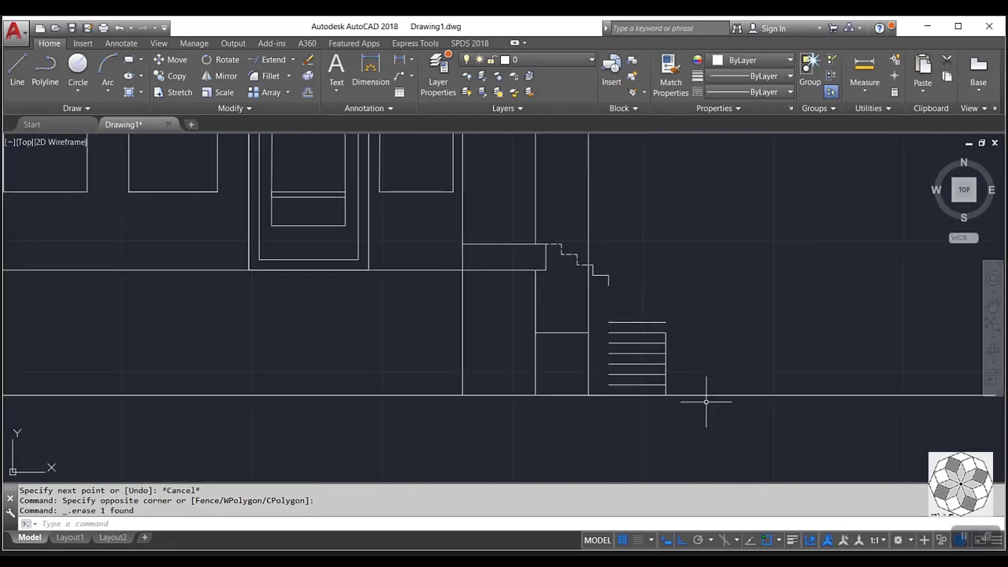
scroll(707, 271, up, 2)
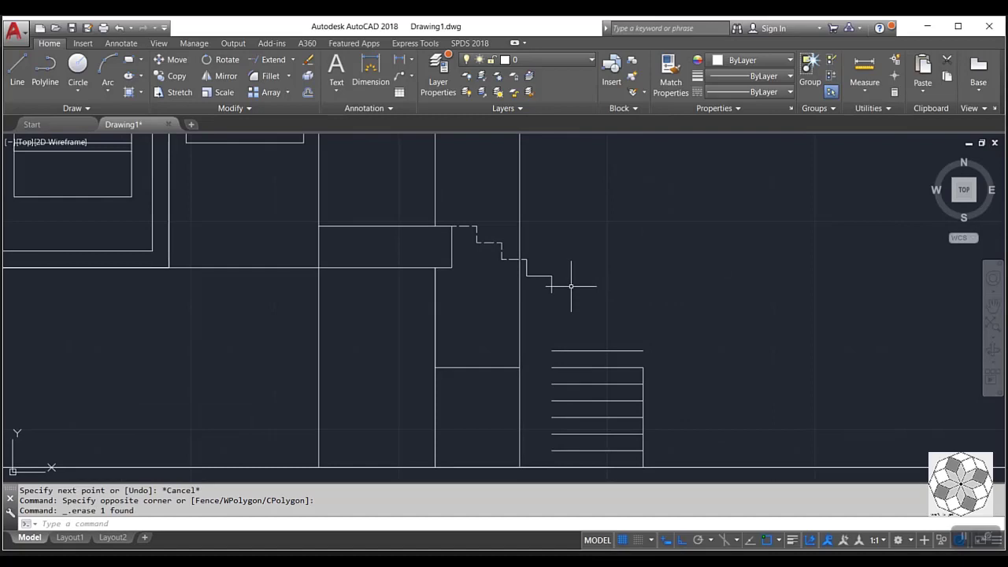
- Copy the last L-shaped stair step one step further down
middle_drag(573, 291, 572, 295)
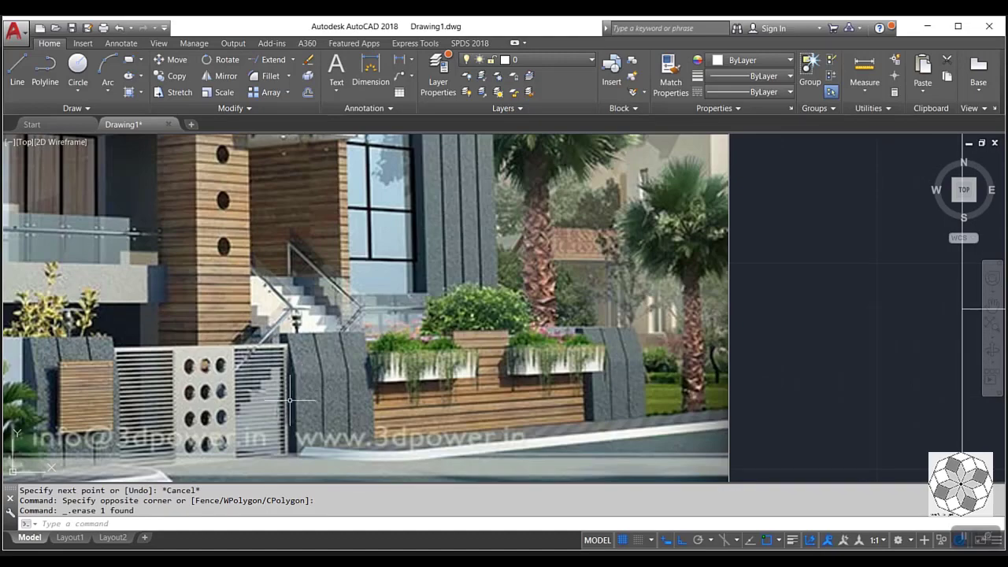
scroll(709, 276, up, 1)
scroll(704, 218, up, 1)
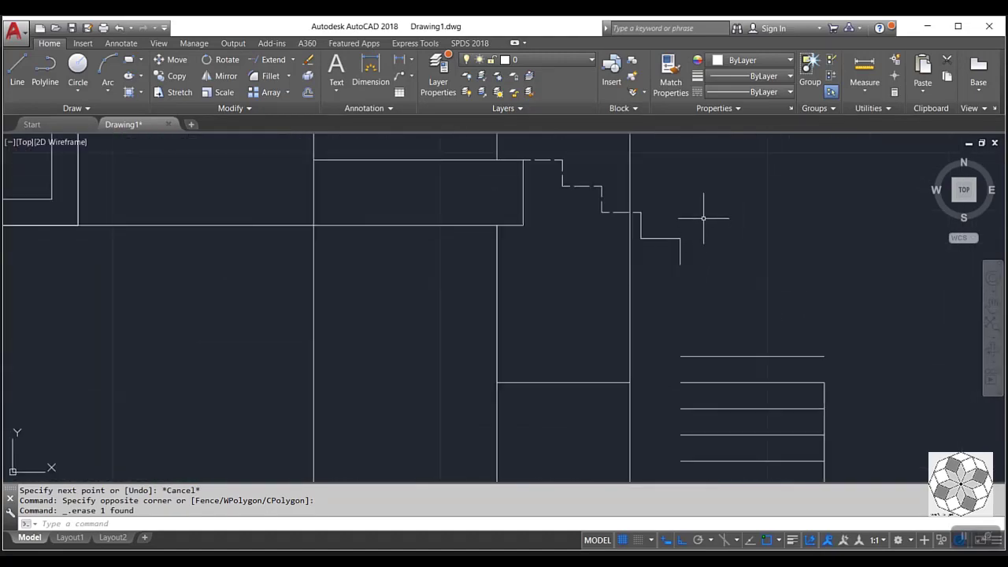
drag(702, 222, 669, 290)
click(176, 76)
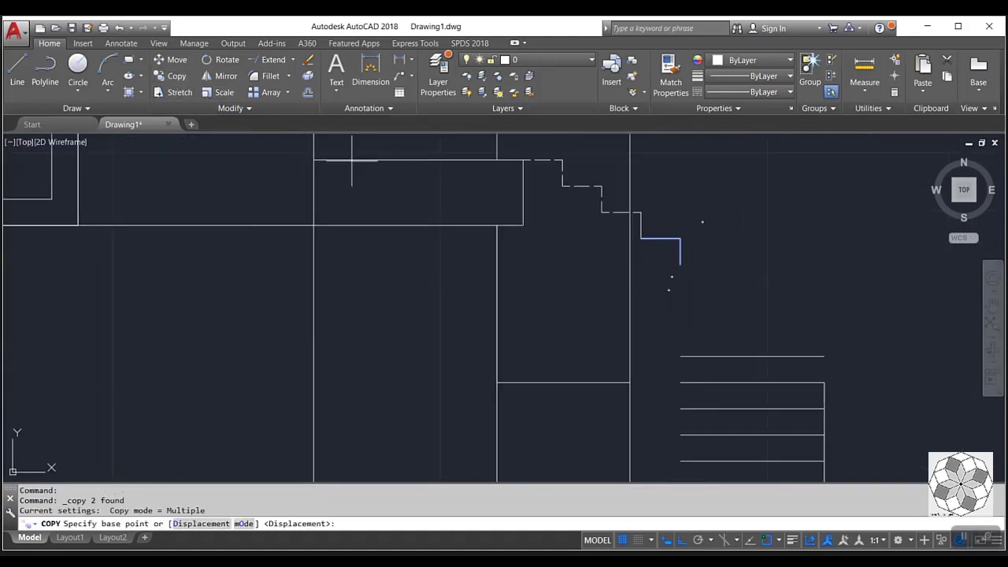
click(644, 238)
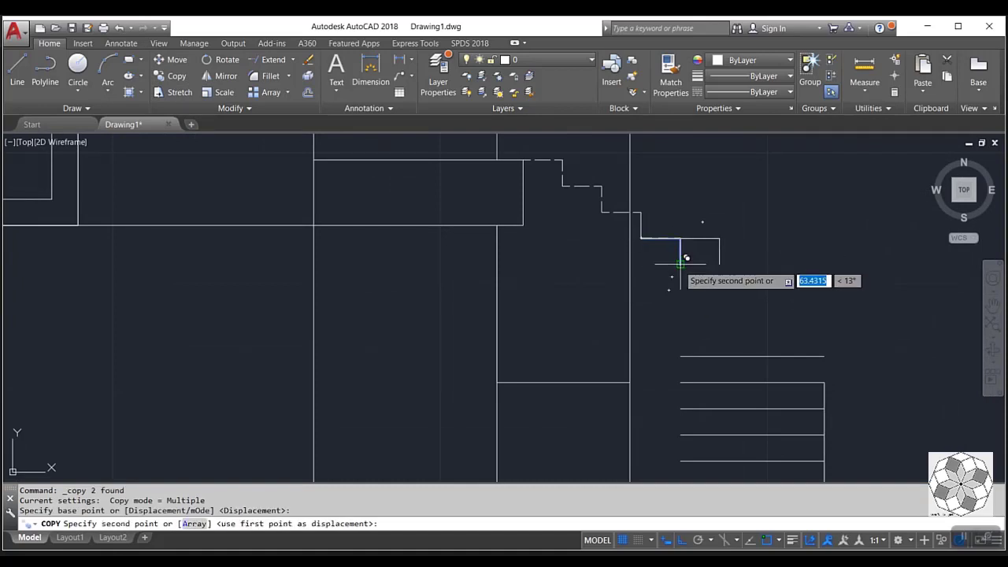
click(682, 263)
scroll(540, 292, down, 2)
scroll(729, 326, up, 2)
key(Escape)
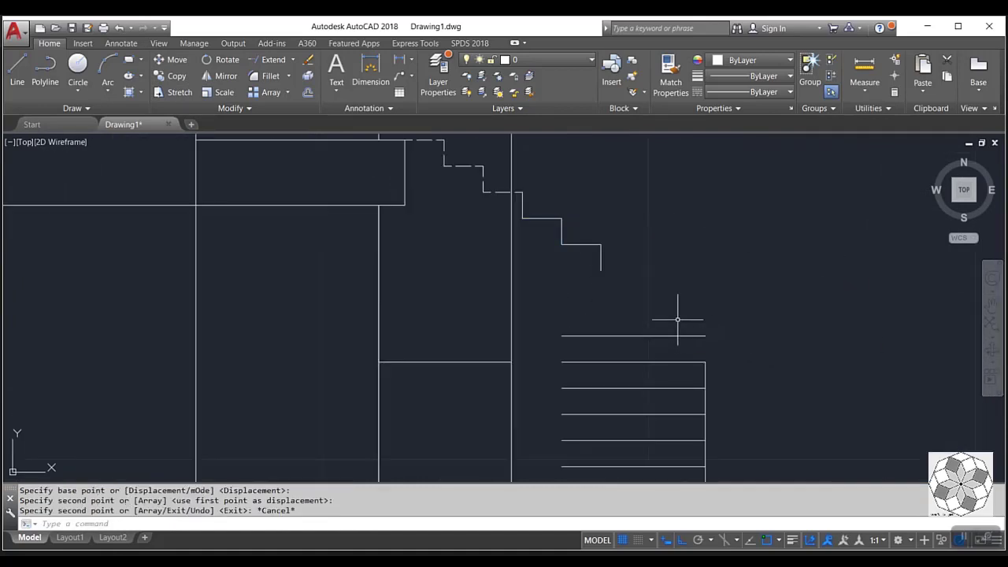
- Move the tread lines up so their top corner hangs from the stair's end
scroll(540, 299, down, 1)
click(672, 296)
click(545, 424)
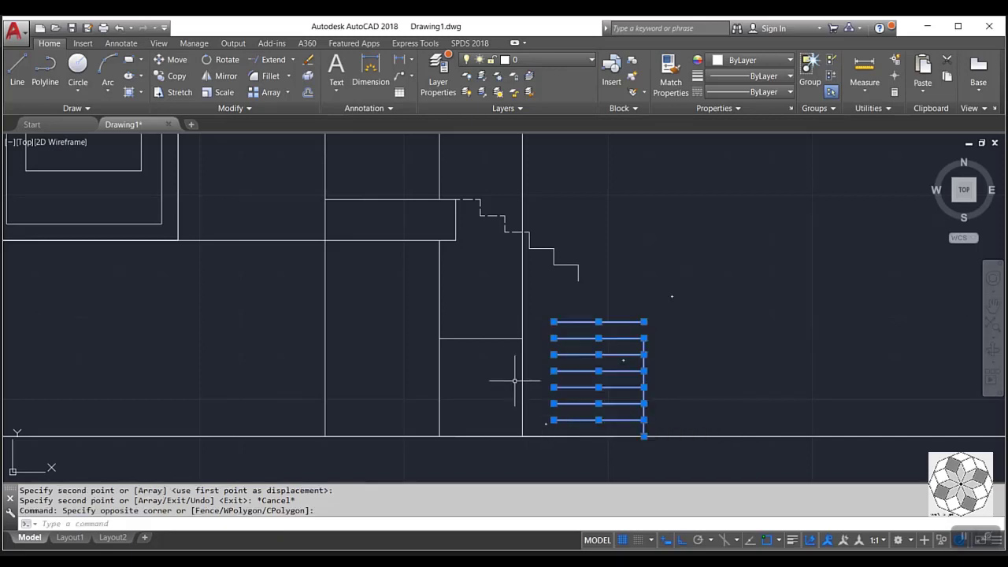
click(173, 60)
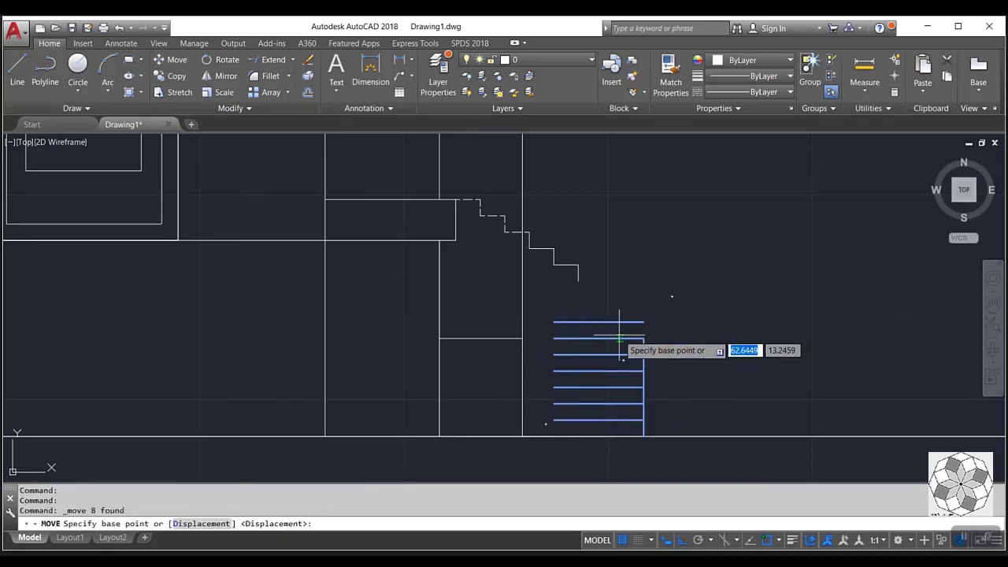
click(554, 322)
click(578, 280)
scroll(567, 331, down, 3)
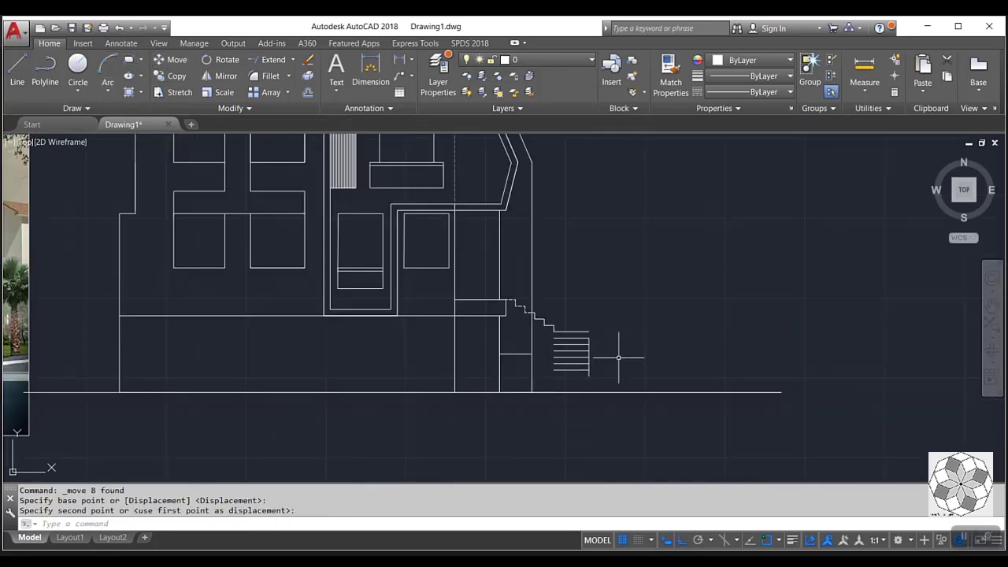
scroll(619, 354, up, 3)
text(L)
key(Return)
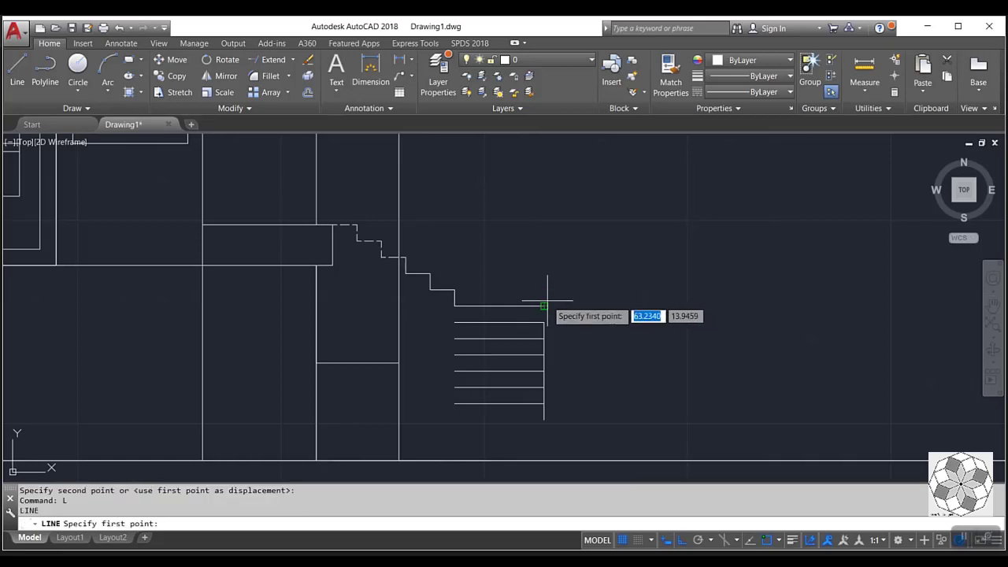
- Draw a vertical line from the stair corner down to the ground line
click(544, 306)
scroll(540, 306, down, 2)
click(538, 402)
key(Return)
scroll(540, 387, up, 4)
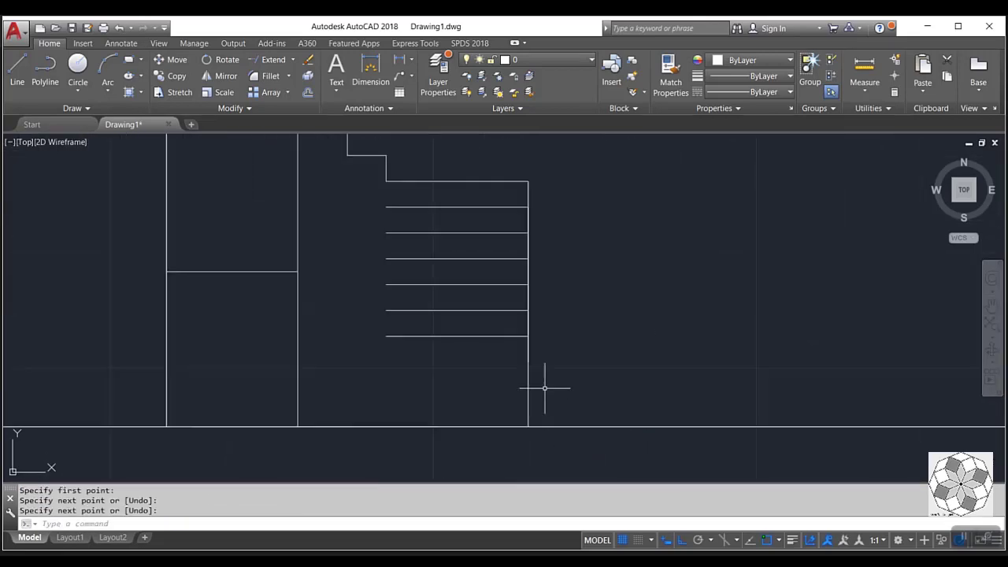
scroll(540, 387, down, 2)
- From the bottom tread's end draw a 0.3 tread and 0.2 riser, undoing one extra segment
key(Return)
click(535, 355)
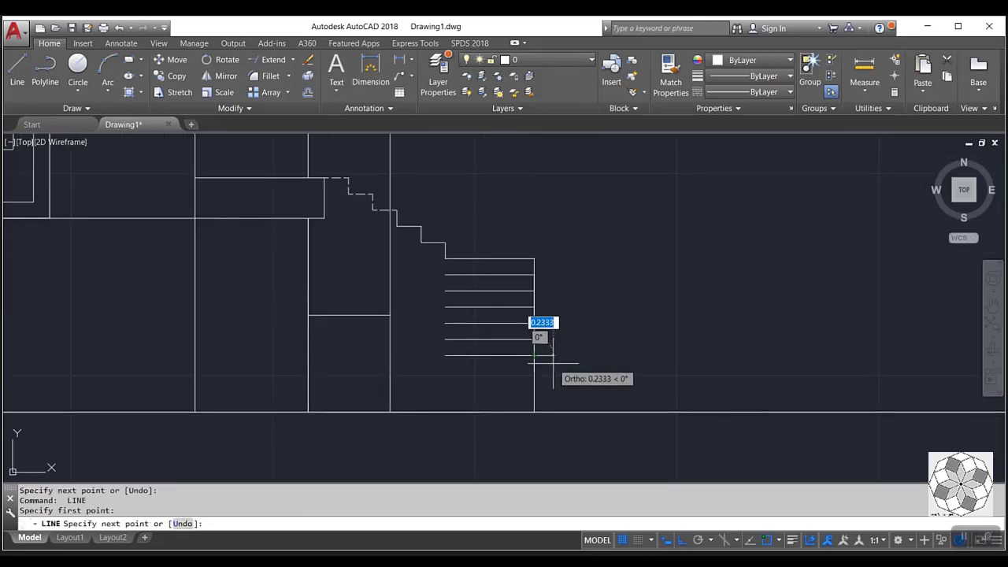
text(.3)
key(Return)
text(.2)
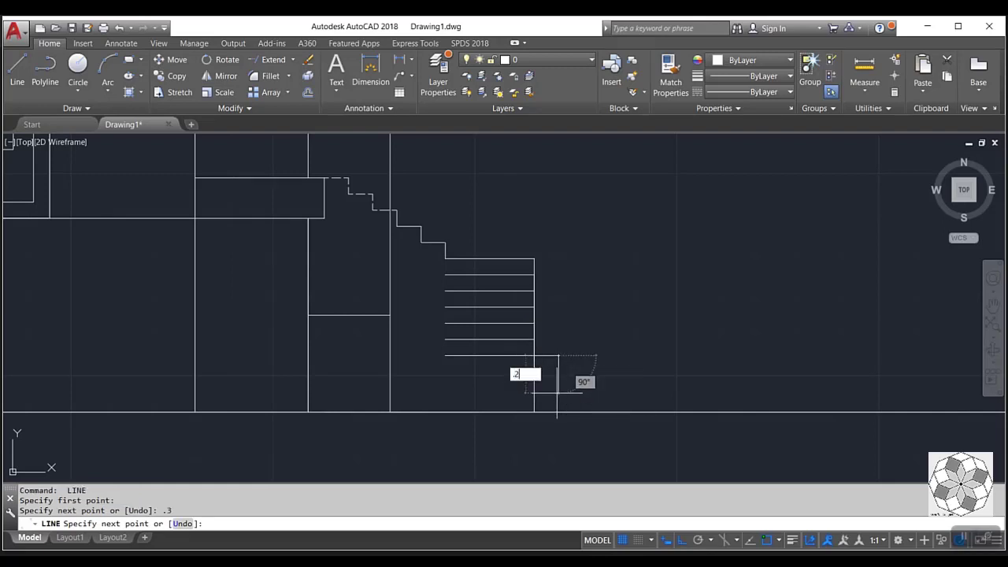
key(Return)
text(.3)
key(Return)
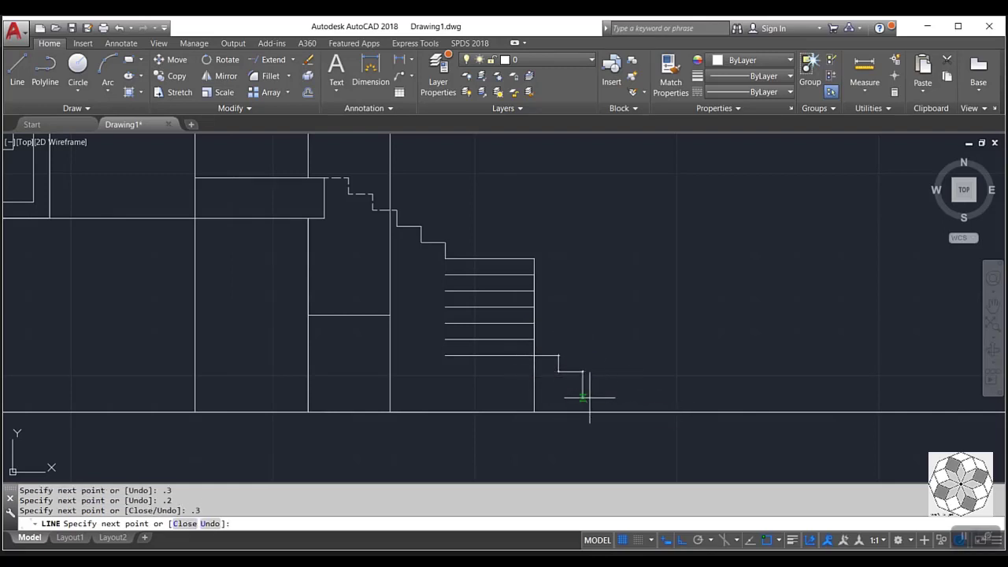
click(589, 398)
key(ctrl+z)
- Continue with 0.2, 0.3 and 0.2 segments to finish the second step
text(.2)
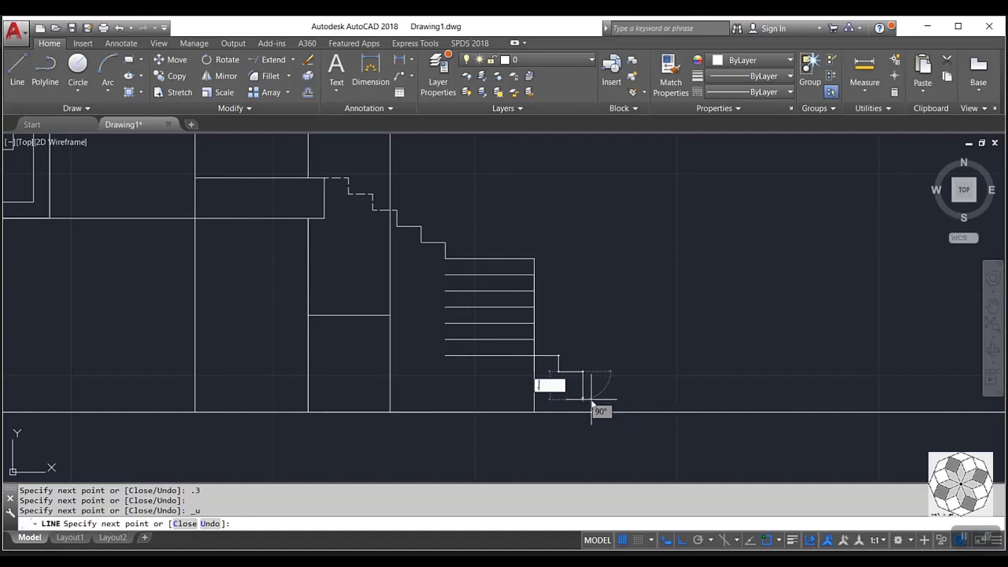
key(Return)
text(.3)
key(Return)
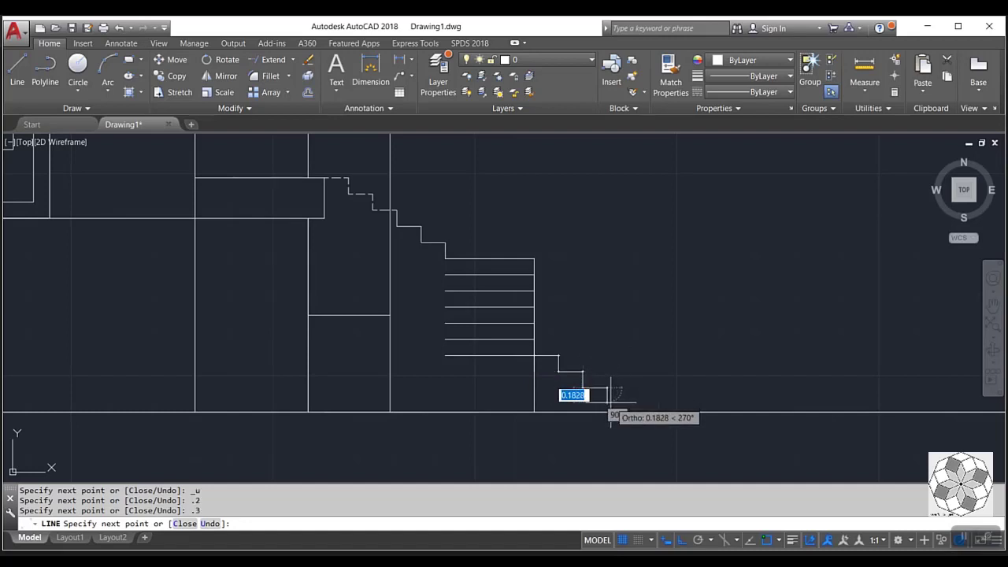
text(.2)
key(Return)
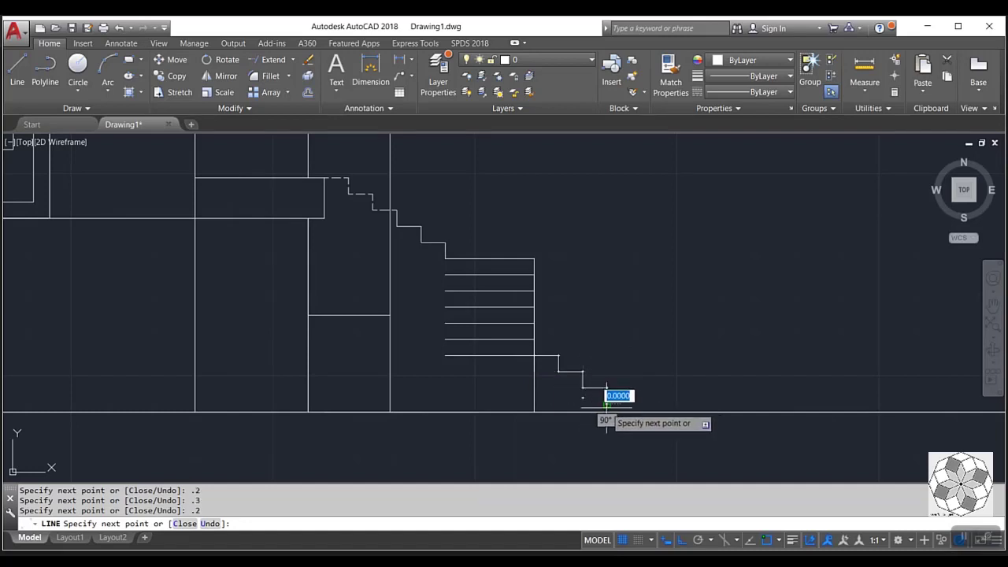
key(Escape)
scroll(682, 412, down, 2)
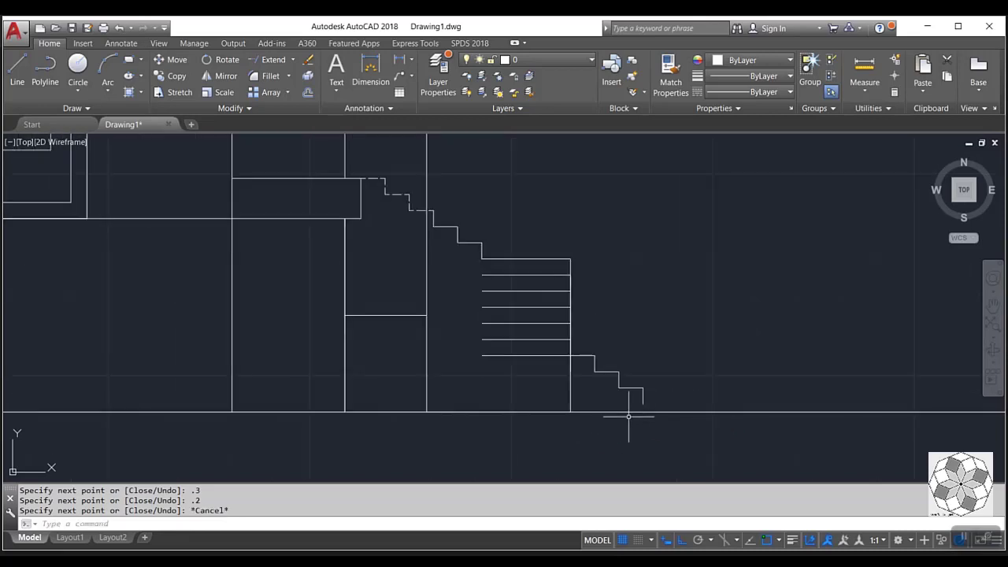
- Move the two stair base lines down so the last step sits on the ground line
click(611, 412)
click(604, 417)
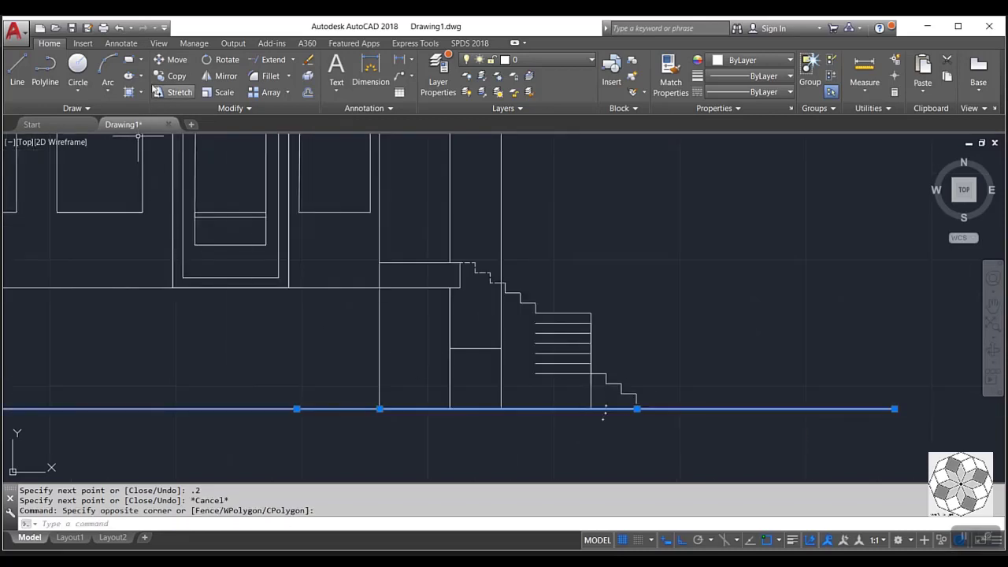
click(163, 63)
scroll(700, 446, up, 4)
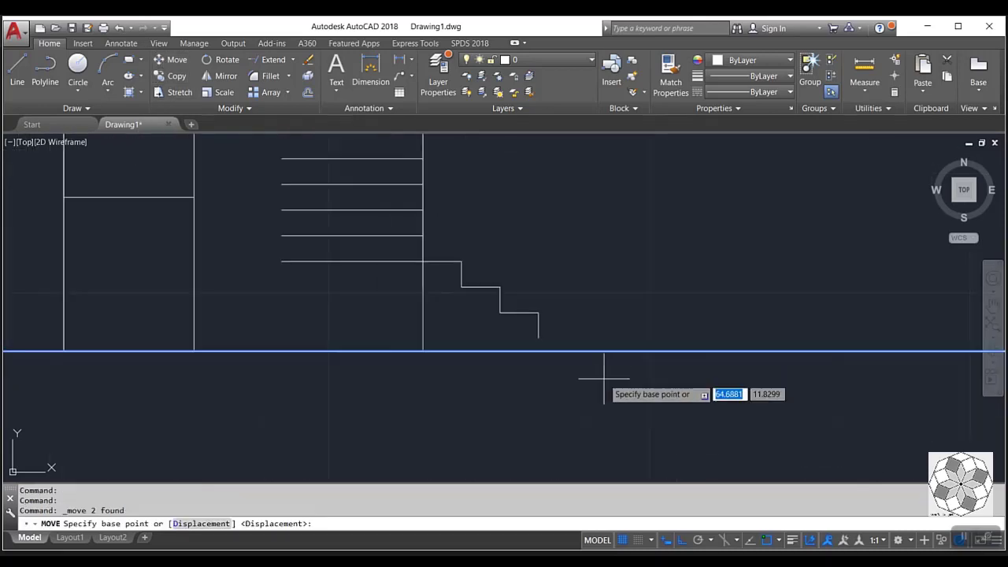
click(538, 351)
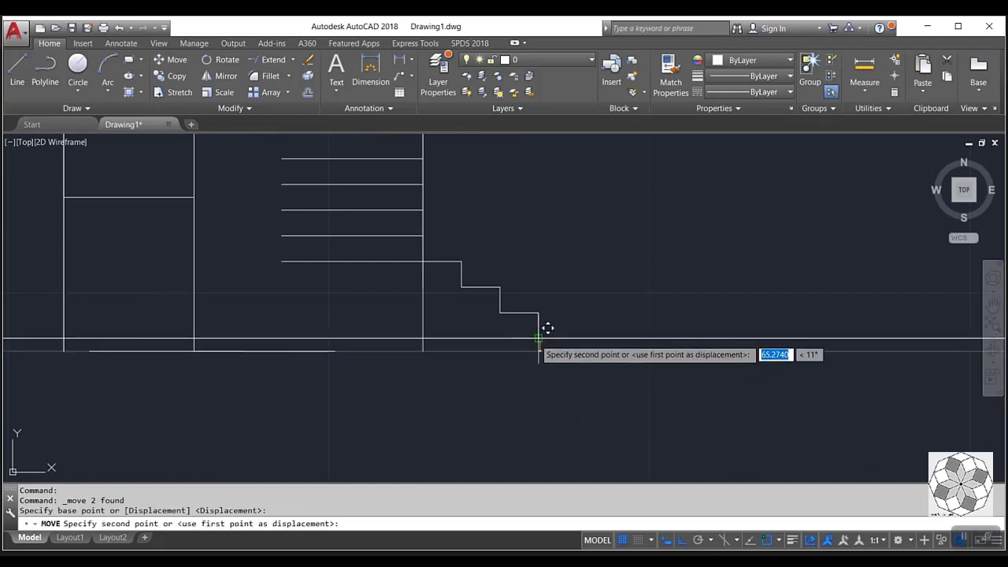
scroll(472, 359, down, 2)
scroll(669, 360, down, 2)
scroll(732, 349, up, 4)
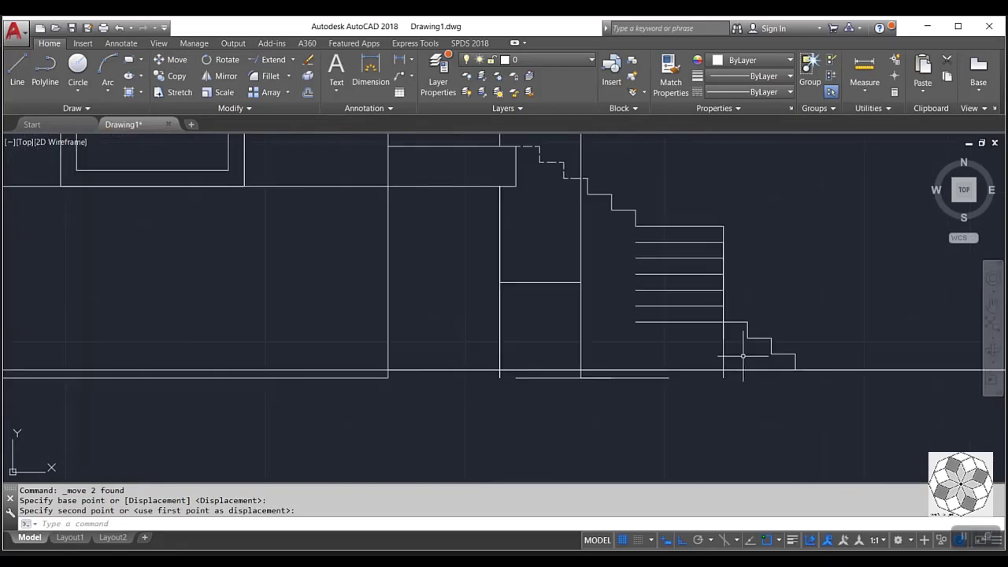
scroll(736, 379, down, 4)
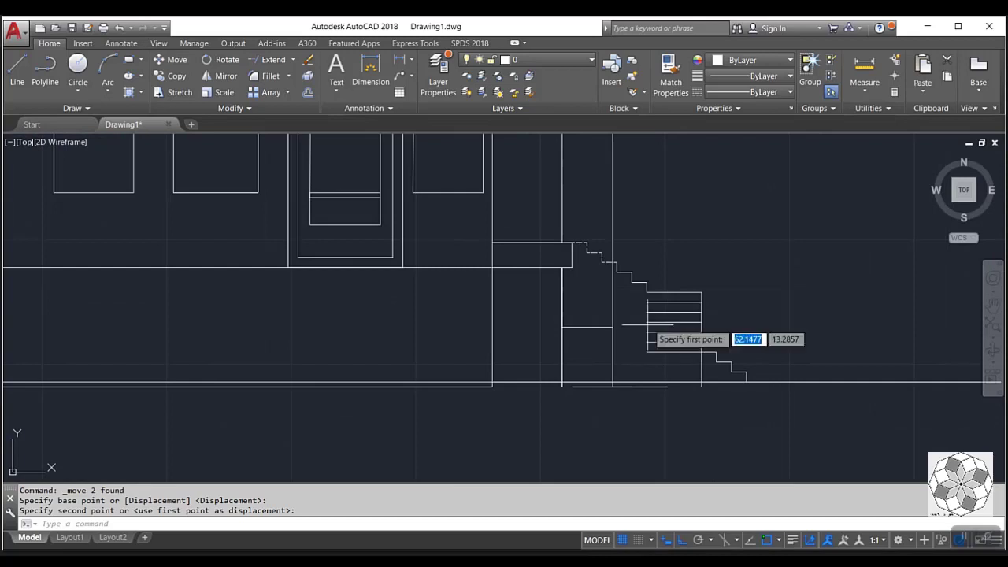
click(646, 333)
- Draw a short line at the lowest step
text(L)
key(Return)
click(647, 352)
click(712, 374)
key(Return)
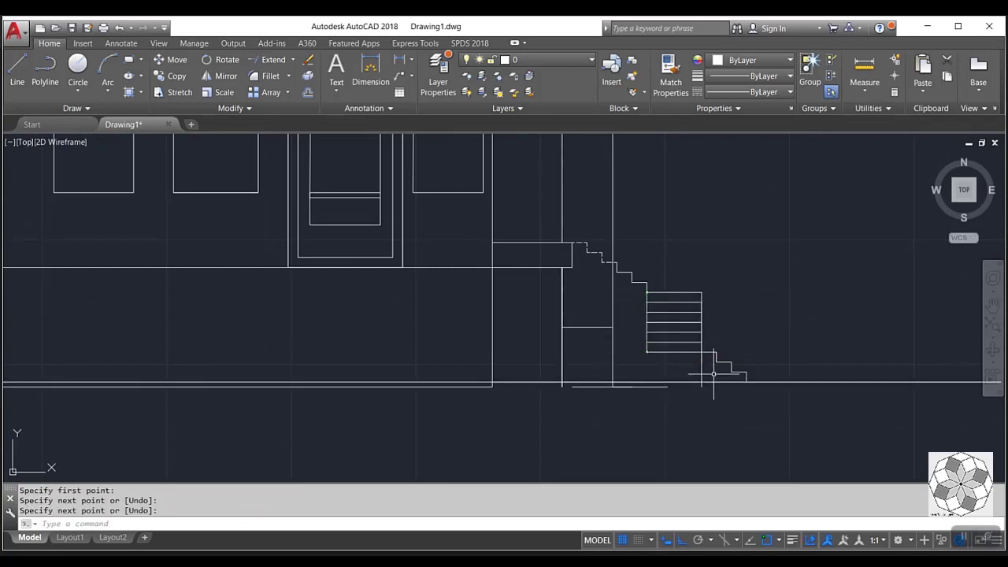
scroll(713, 374, up, 2)
text(tr)
key(Return)
key(Return)
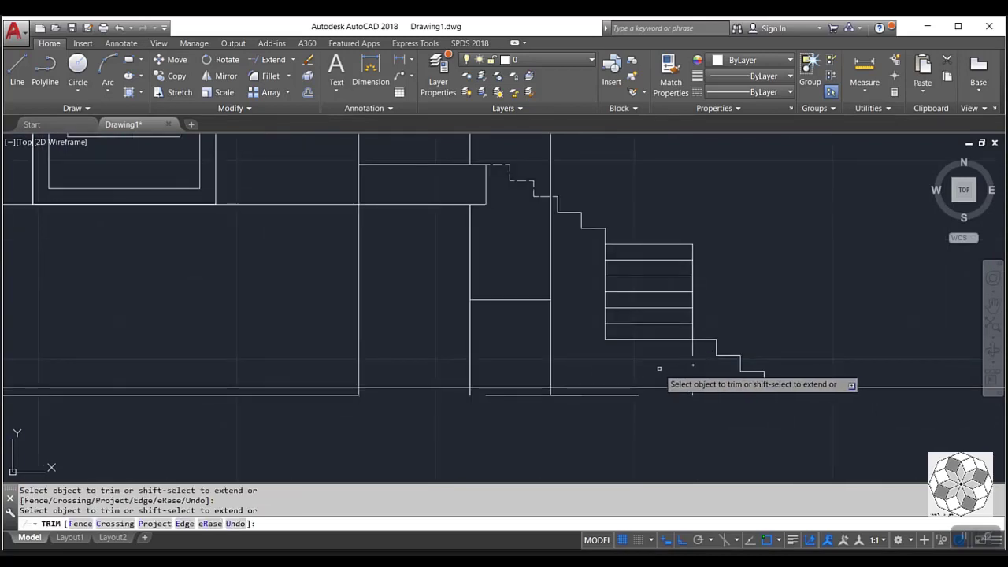
- Erase the stray line below the ground and the leftover short line and tick
scroll(656, 372, down, 1)
scroll(675, 351, up, 3)
click(676, 352)
scroll(607, 358, down, 1)
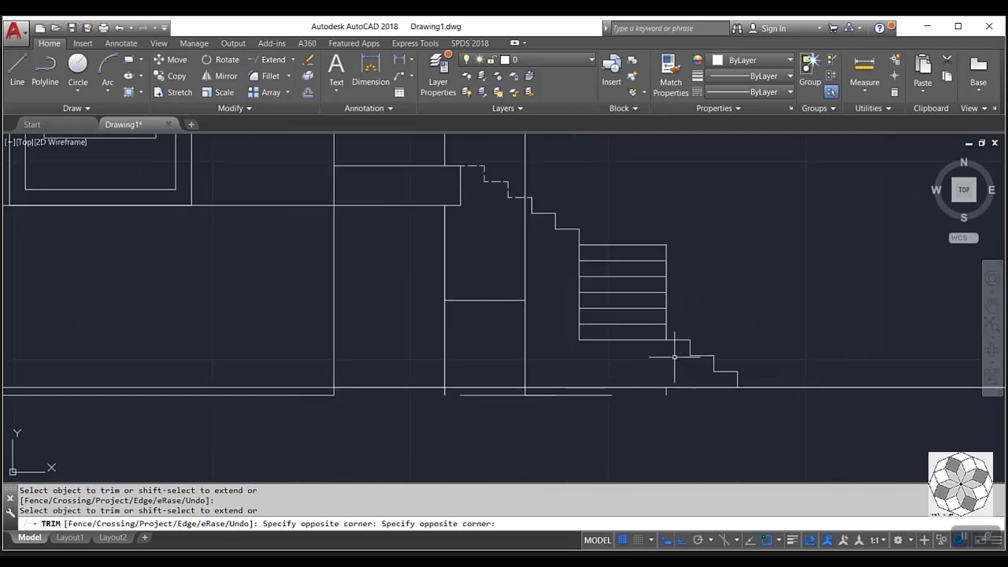
key(Escape)
scroll(721, 388, up, 3)
click(720, 388)
click(607, 410)
scroll(567, 408, down, 4)
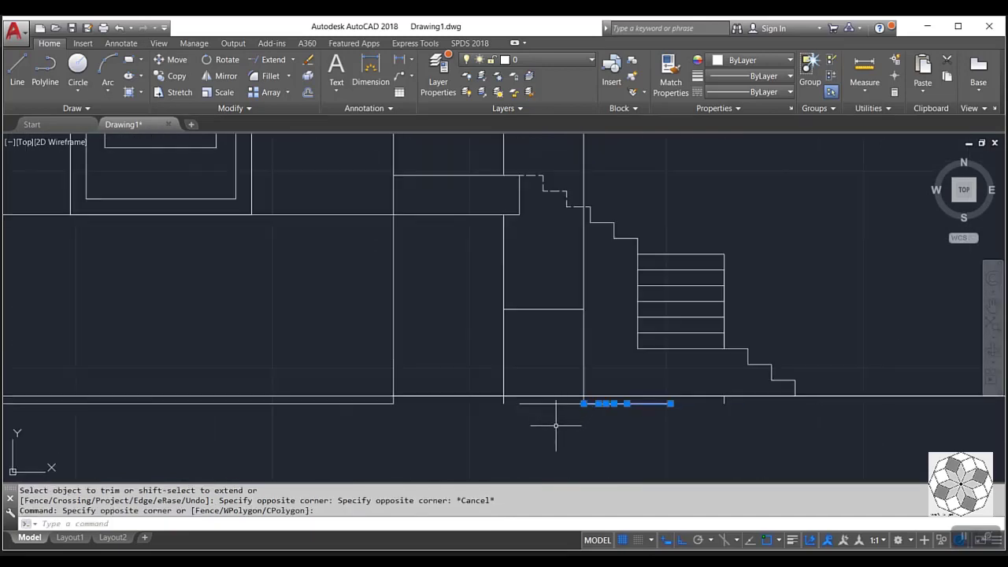
key(Delete)
click(508, 434)
click(735, 355)
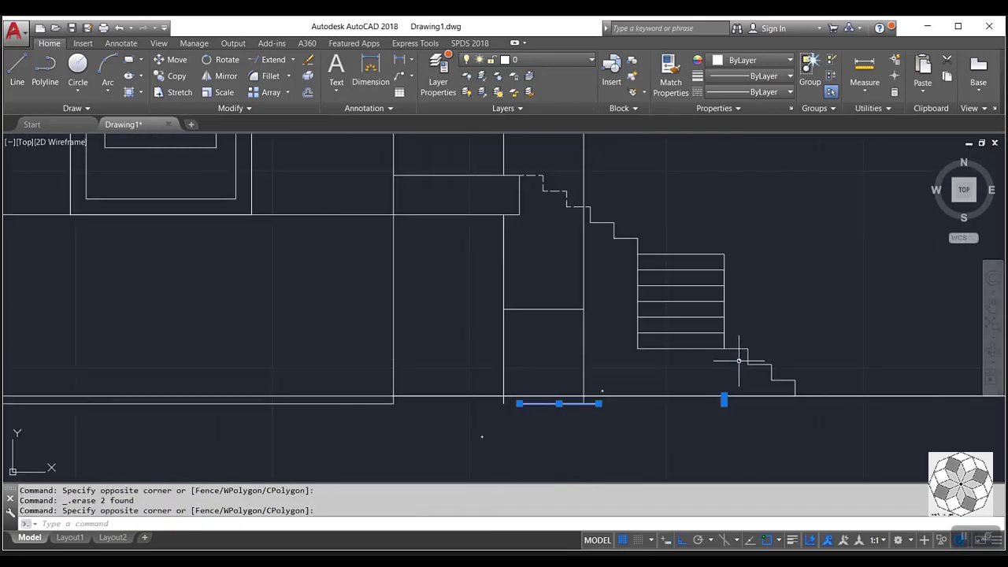
key(Delete)
- Trim the overhanging line ends near the ground line, using all objects as cutting edges
scroll(555, 401, up, 3)
text(tr)
key(Return)
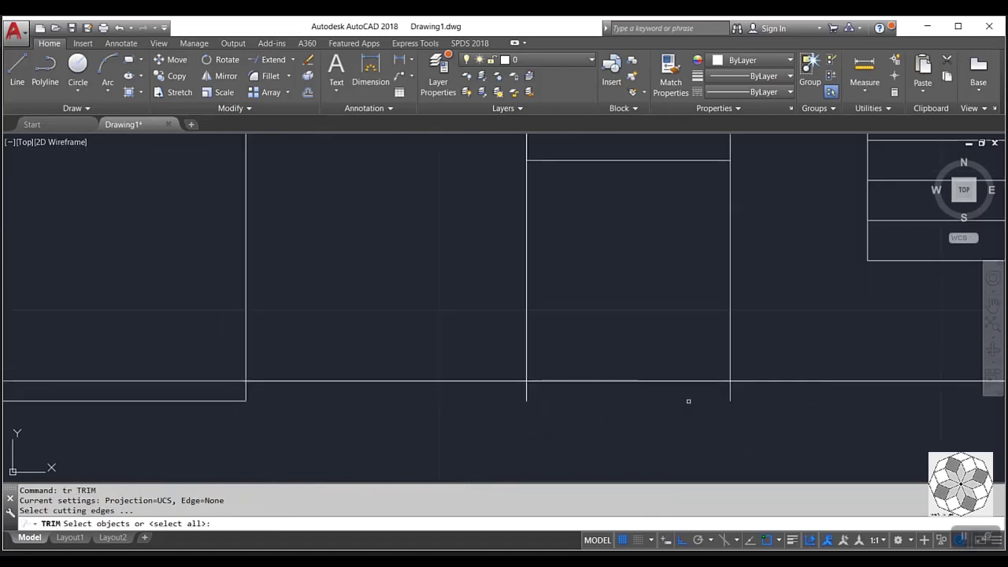
key(Return)
click(769, 392)
click(560, 410)
scroll(771, 344, down, 2)
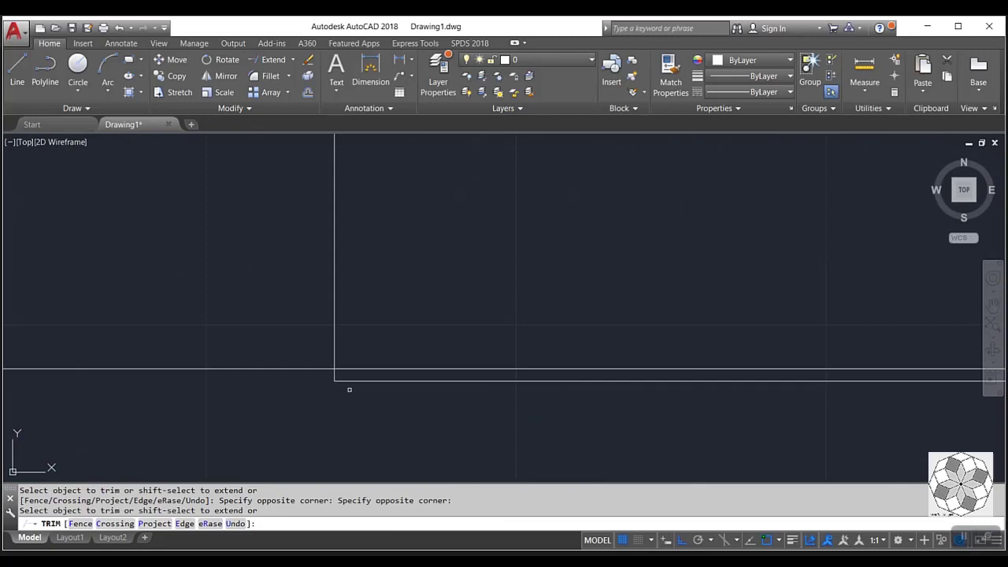
scroll(351, 386, up, 2)
- Delete the remaining short leftover segment at the foot of the stairs
click(337, 365)
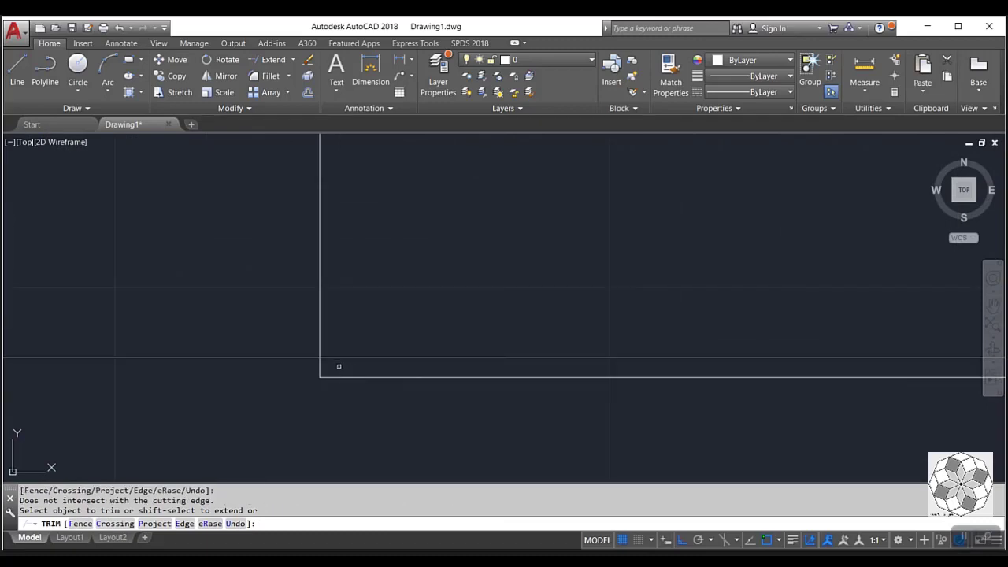
key(Escape)
click(337, 377)
key(Delete)
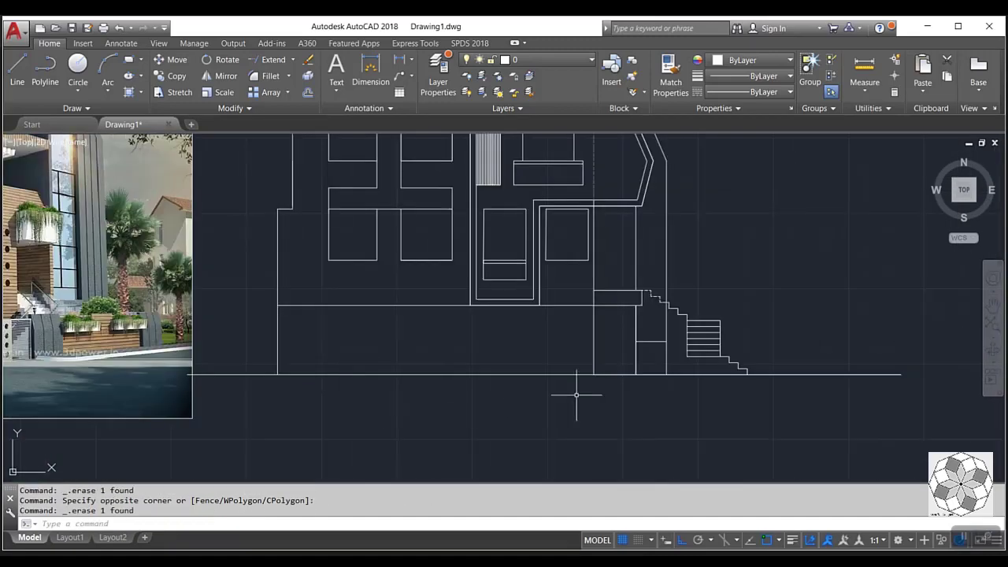
scroll(720, 382, up, 1)
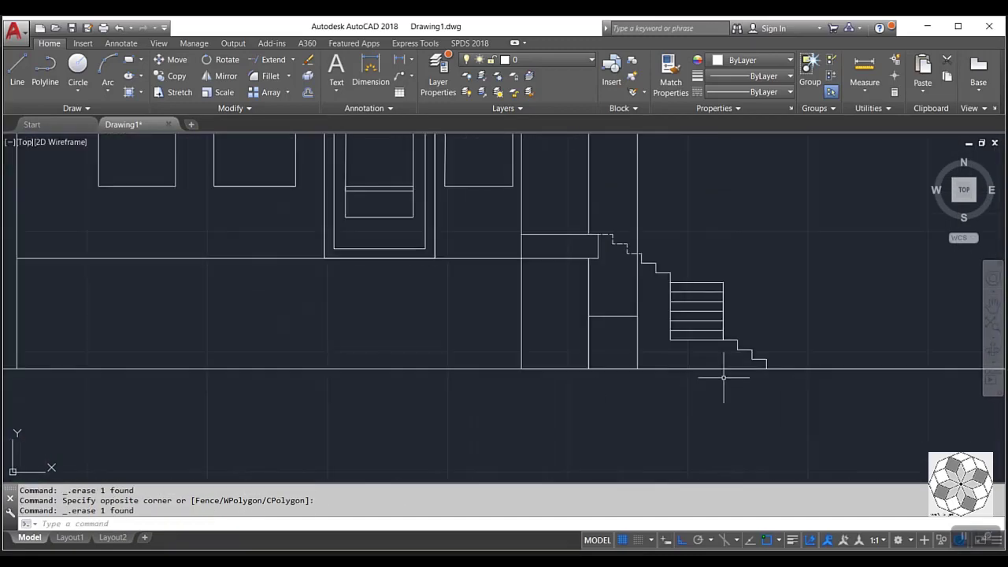
scroll(719, 383, down, 2)
scroll(731, 425, down, 1)
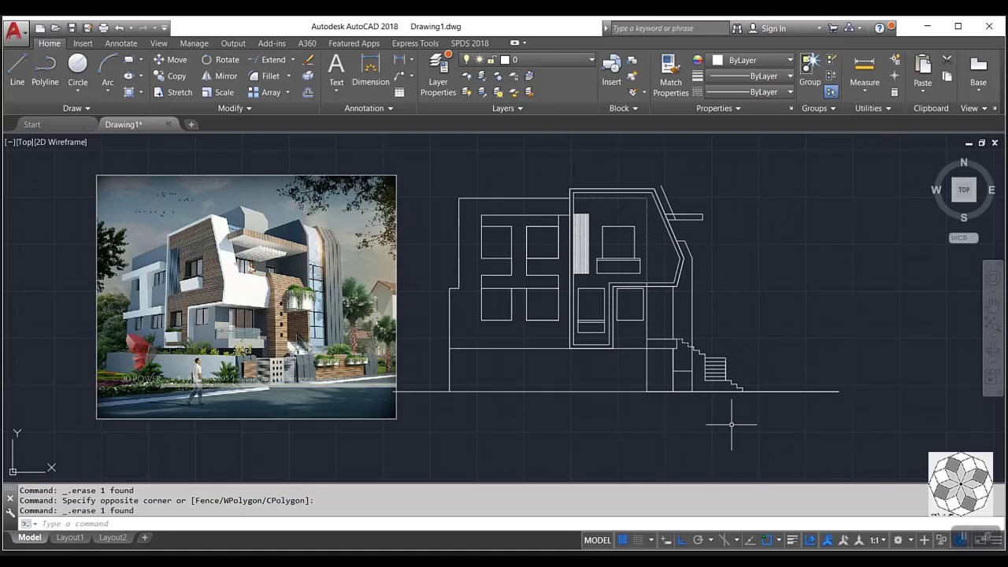
scroll(687, 340, up, 2)
click(17, 69)
scroll(681, 357, up, 3)
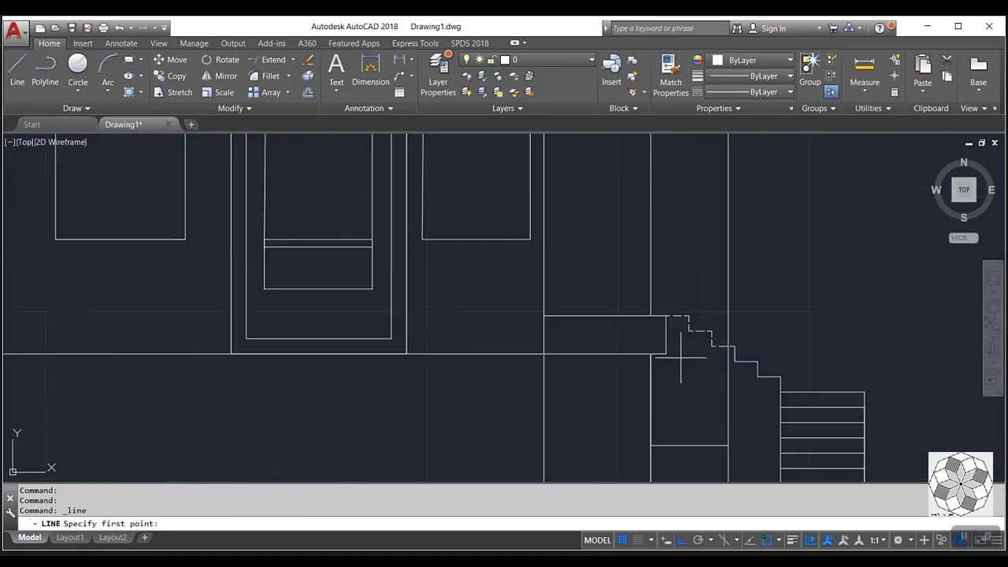
click(666, 354)
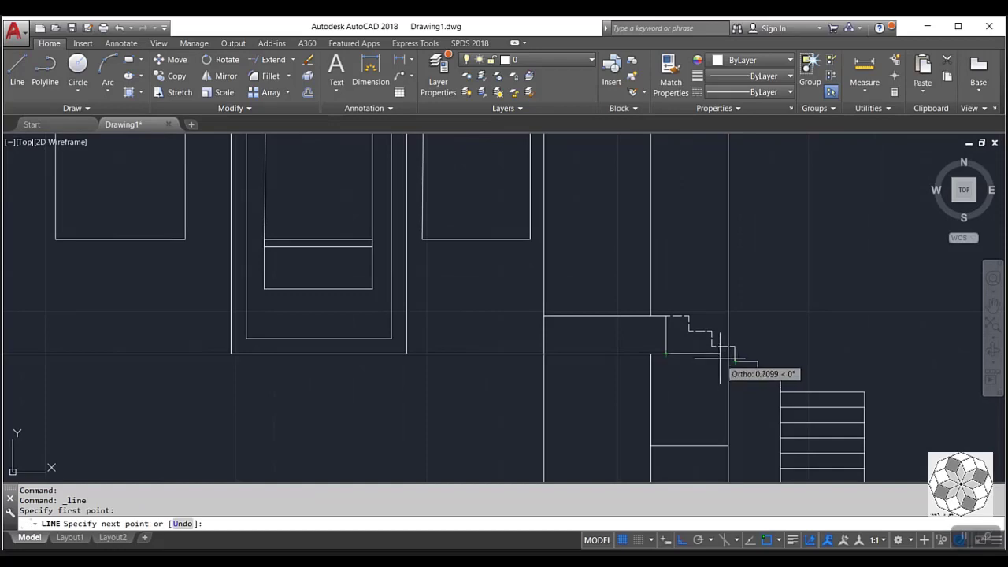
scroll(700, 362, down, 3)
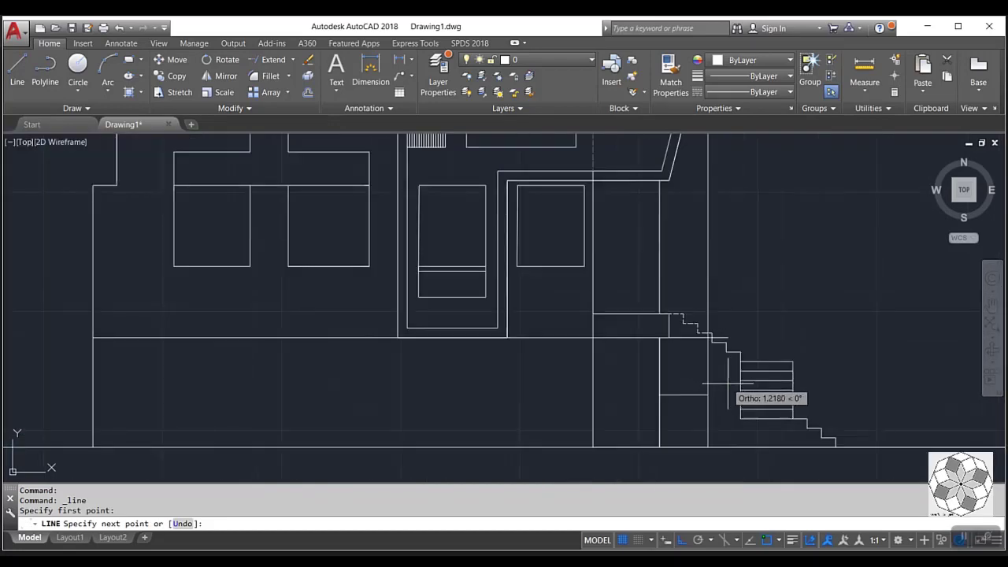
key(Escape)
scroll(756, 409, down, 2)
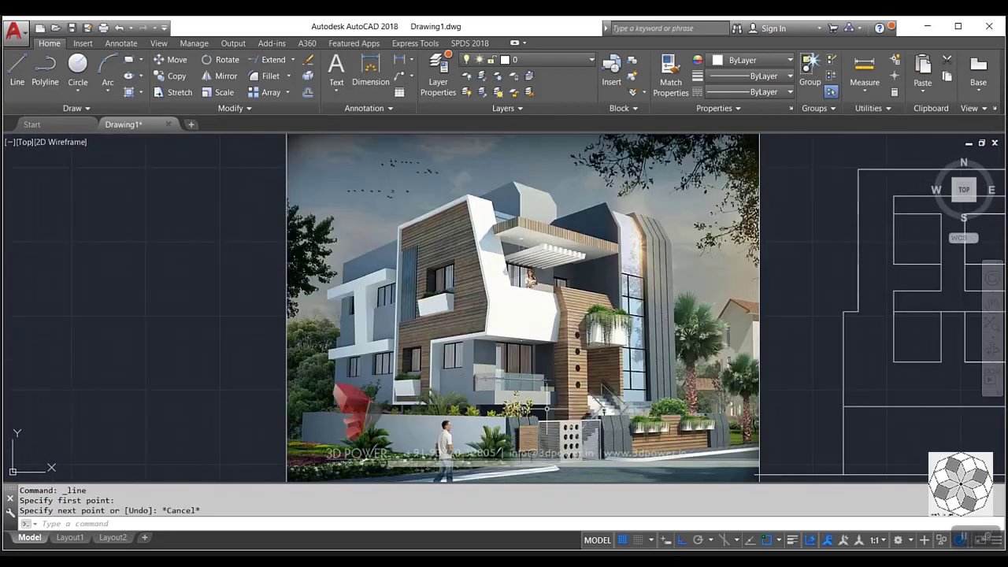
scroll(580, 465, up, 2)
scroll(574, 360, down, 4)
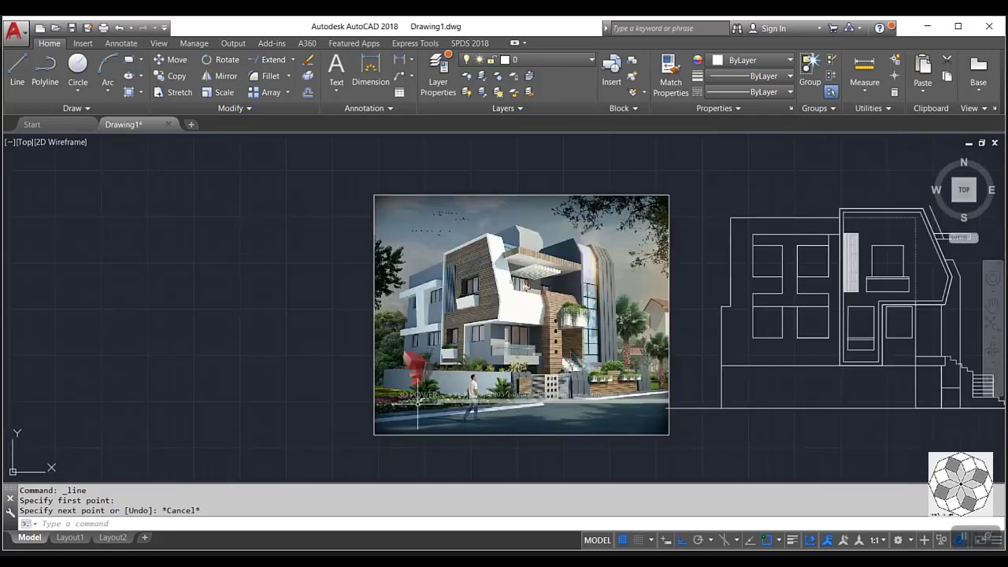
scroll(421, 402, down, 2)
scroll(787, 398, up, 2)
scroll(791, 405, up, 5)
click(801, 361)
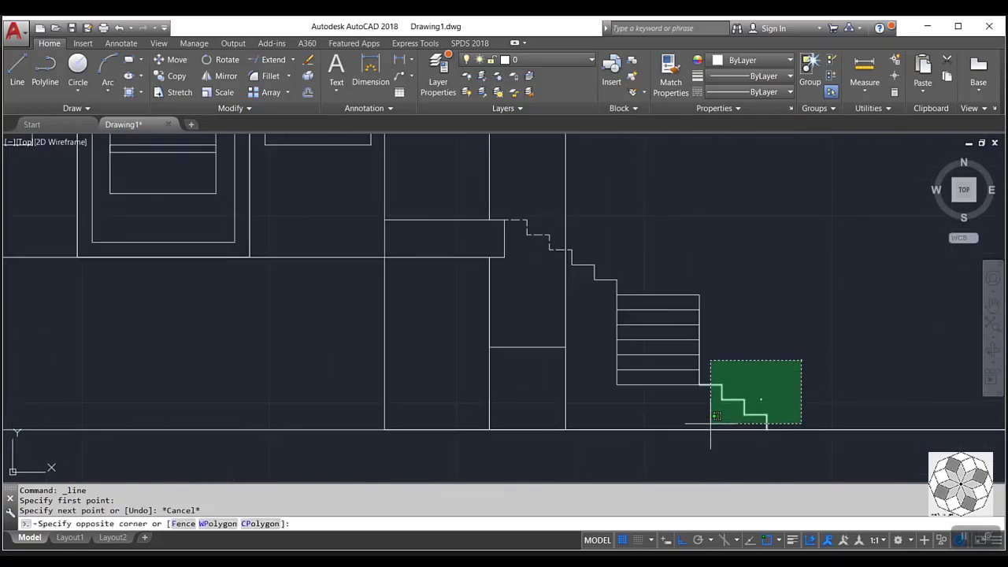
scroll(717, 423, down, 6)
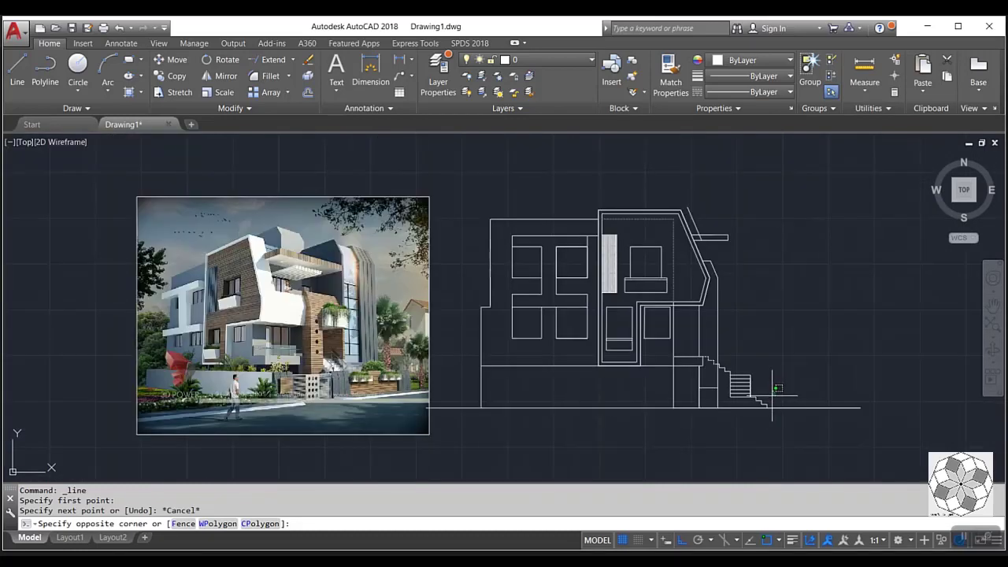
key(Escape)
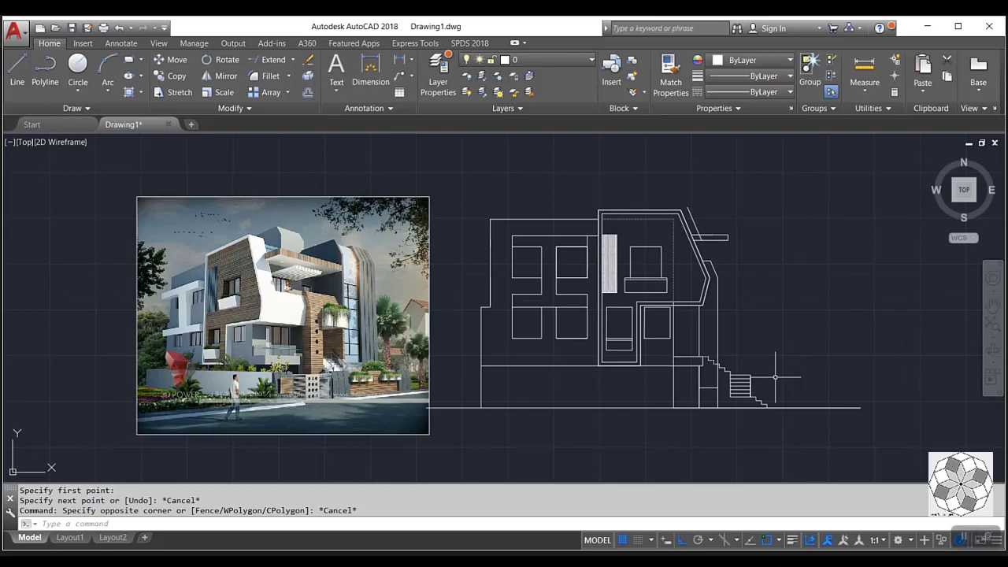
scroll(775, 377, up, 3)
key(Escape)
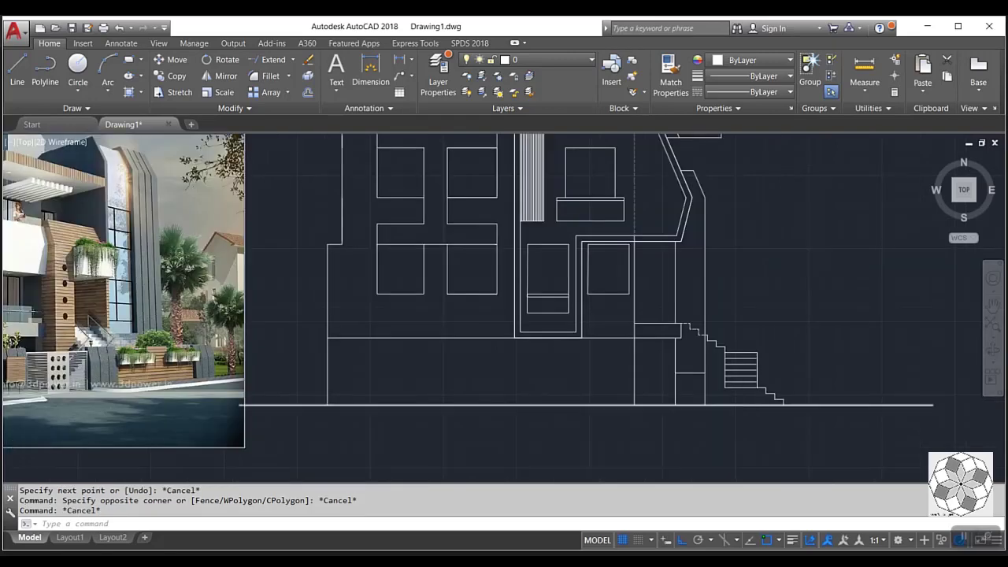
scroll(731, 409, up, 3)
click(731, 410)
click(704, 427)
scroll(638, 418, down, 3)
scroll(638, 418, down, 4)
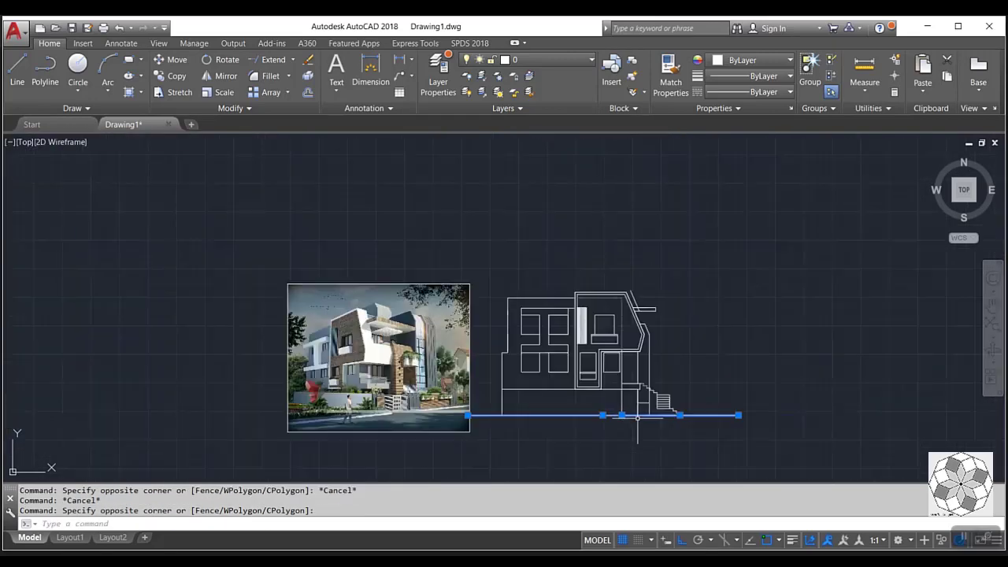
scroll(386, 409, up, 2)
scroll(771, 402, up, 2)
scroll(790, 397, down, 2)
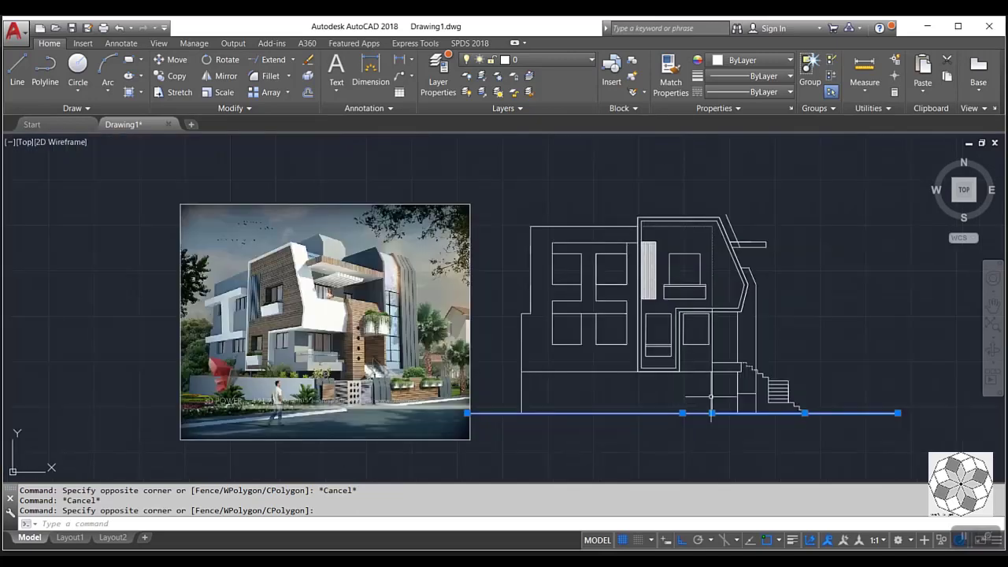
middle_drag(774, 373, 747, 403)
key(Escape)
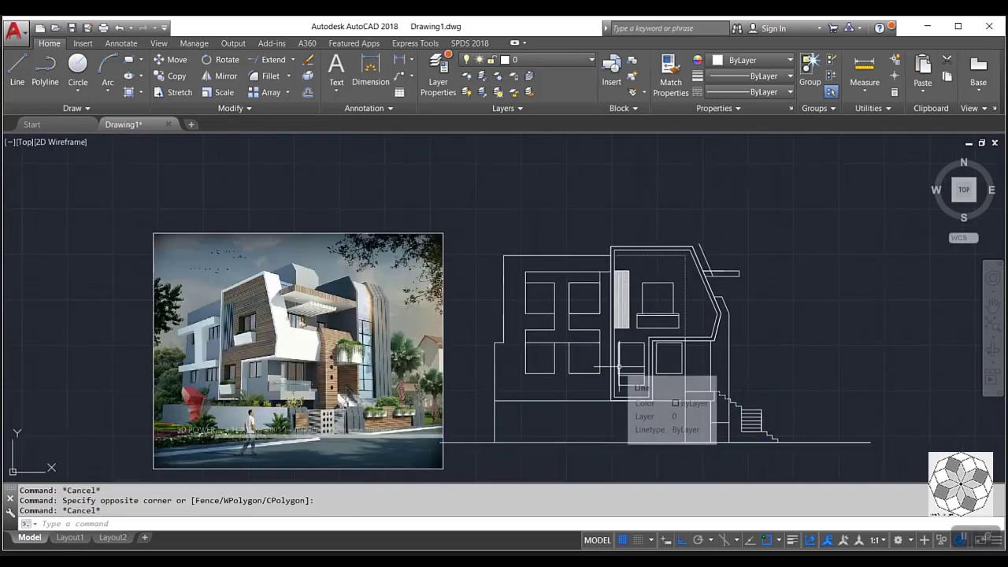